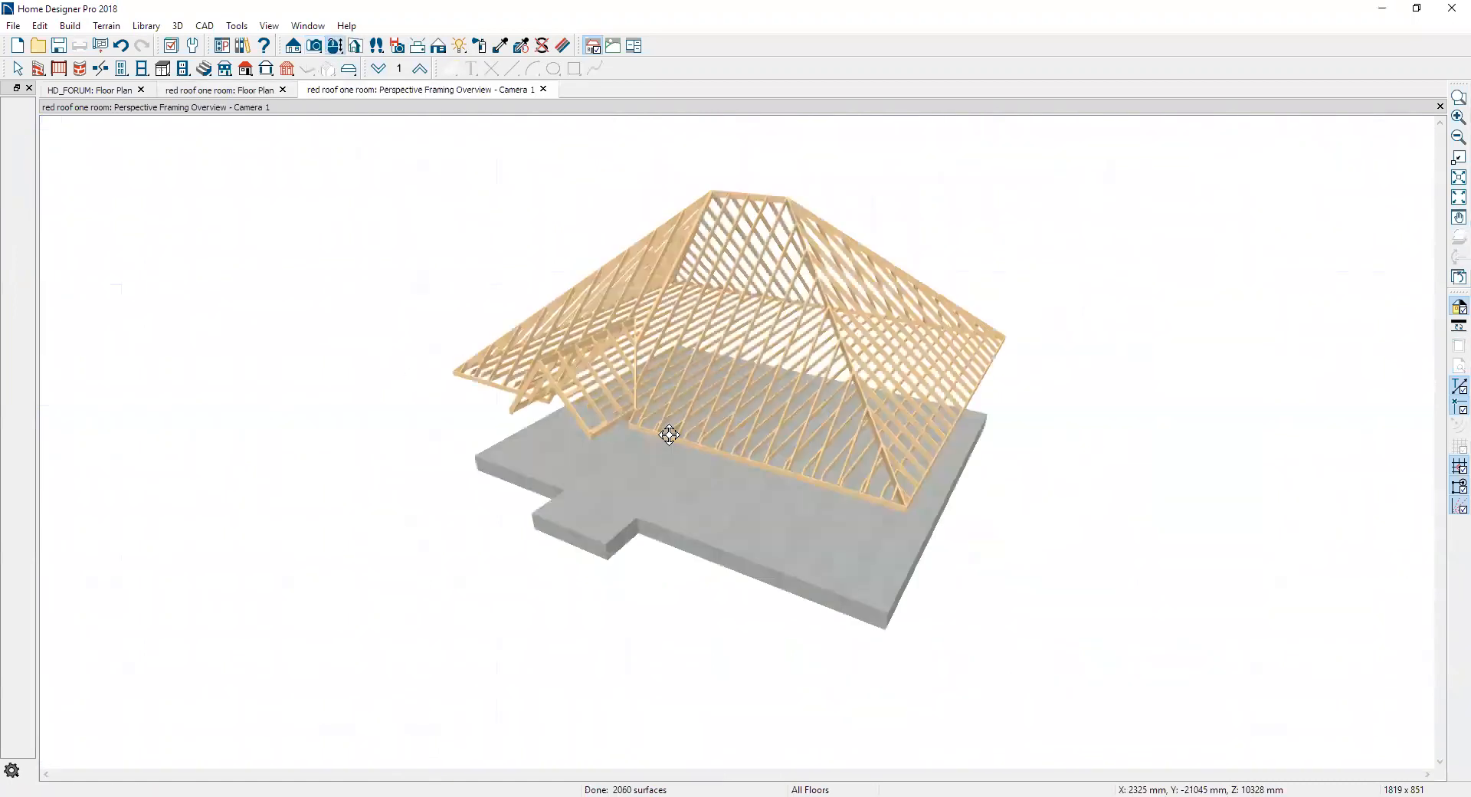
Step: Examine the red roof one room plan's roof framing from several sides in the perspective framing overview, and close that view
{"action": "left_click_drag", "start_coordinate": [719, 422], "coordinate": [715, 398]}
{"action": "scroll", "coordinate": [746, 378], "scroll_direction": "up", "scroll_amount": 3}
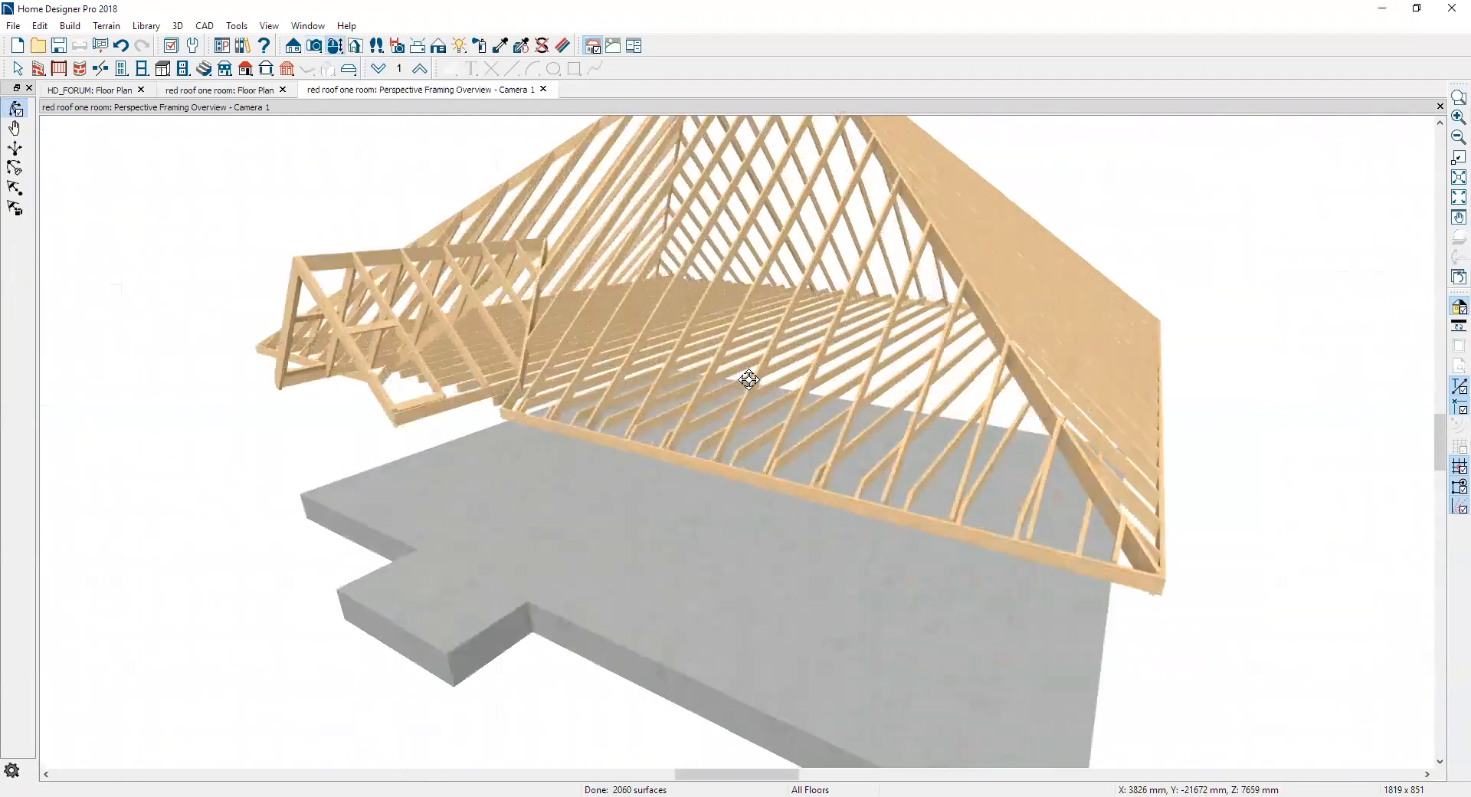
{"action": "left_click_drag", "start_coordinate": [894, 342], "coordinate": [886, 371]}
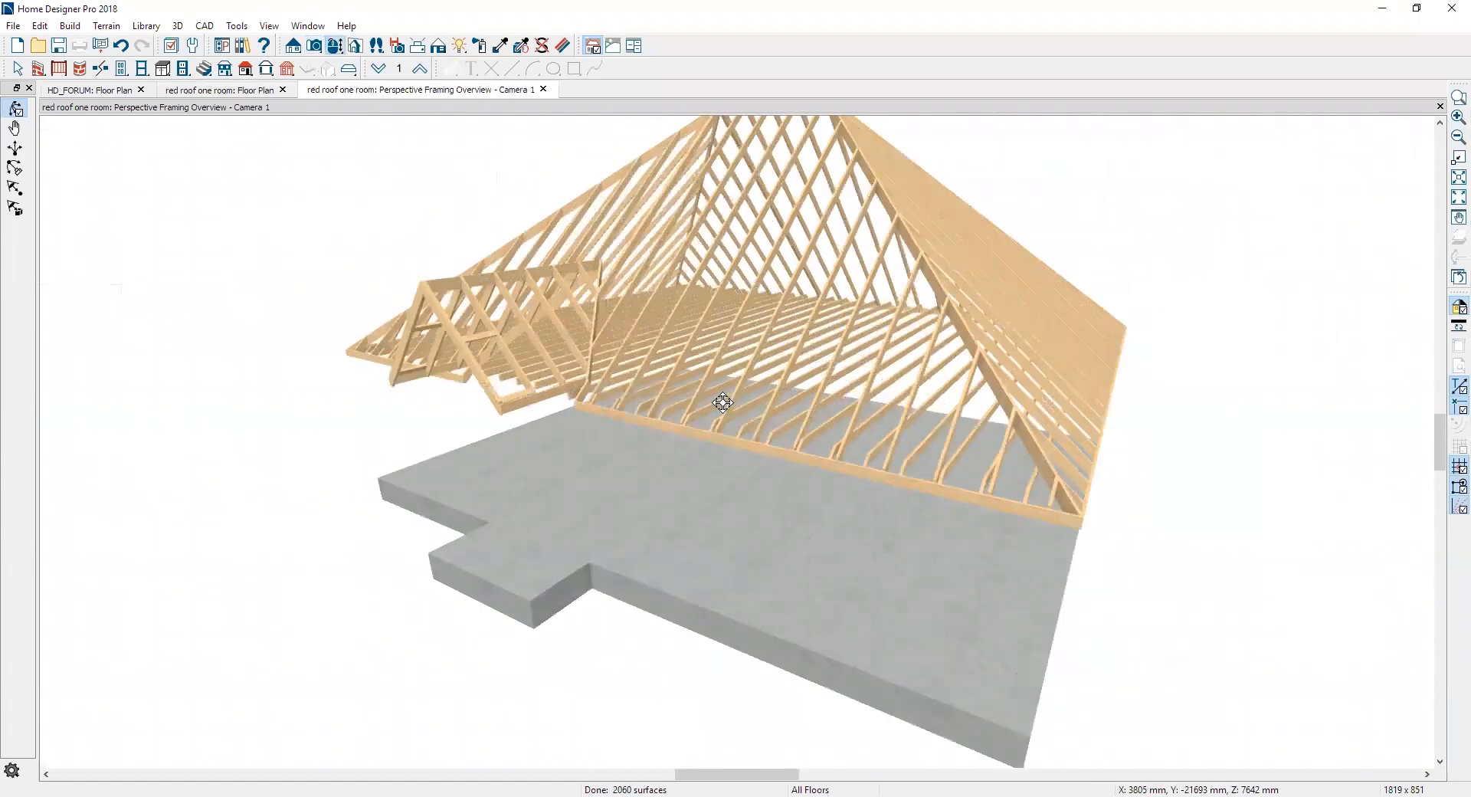
{"action": "left_click_drag", "start_coordinate": [582, 427], "coordinate": [946, 445]}
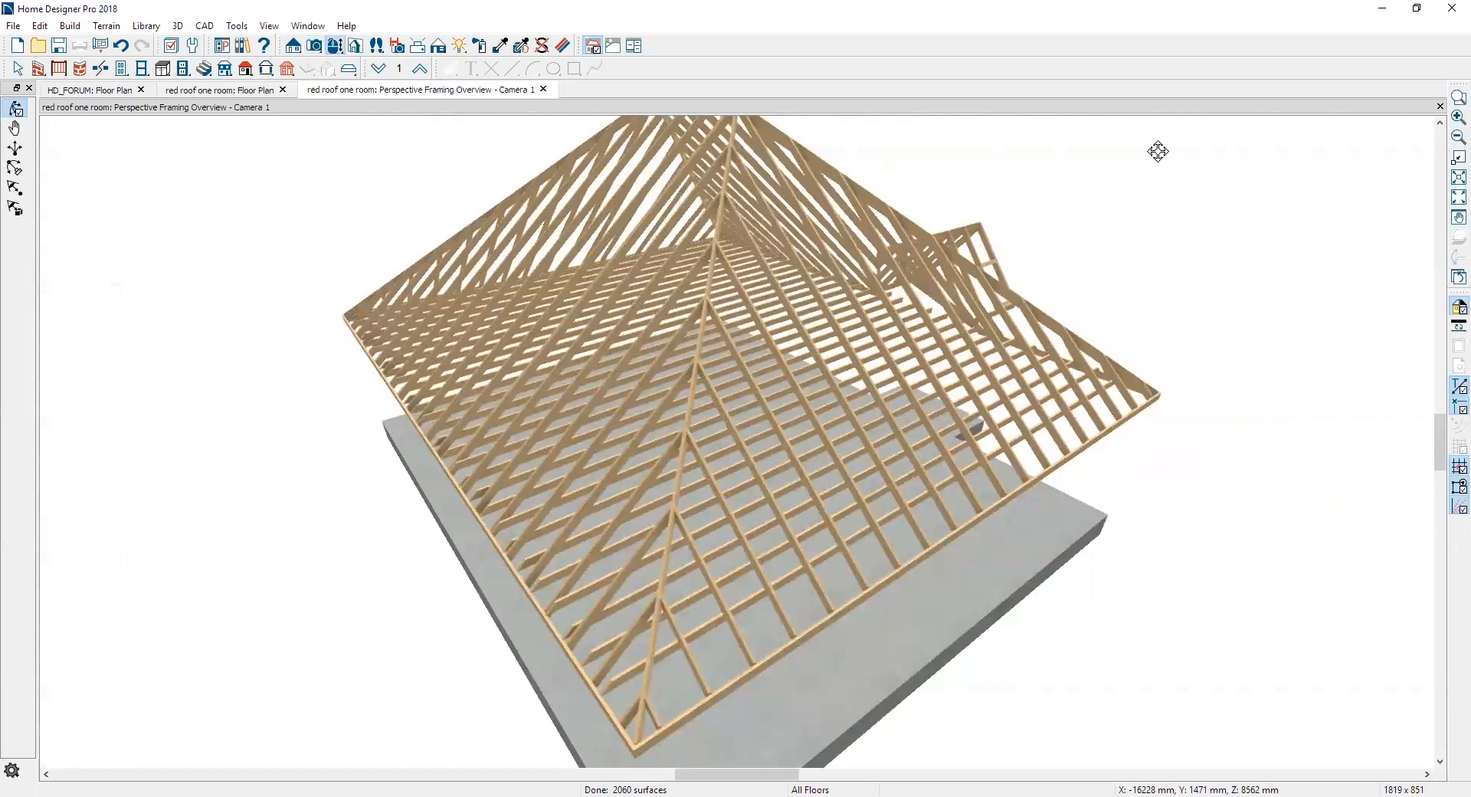
{"action": "left_click", "coordinate": [1438, 107]}
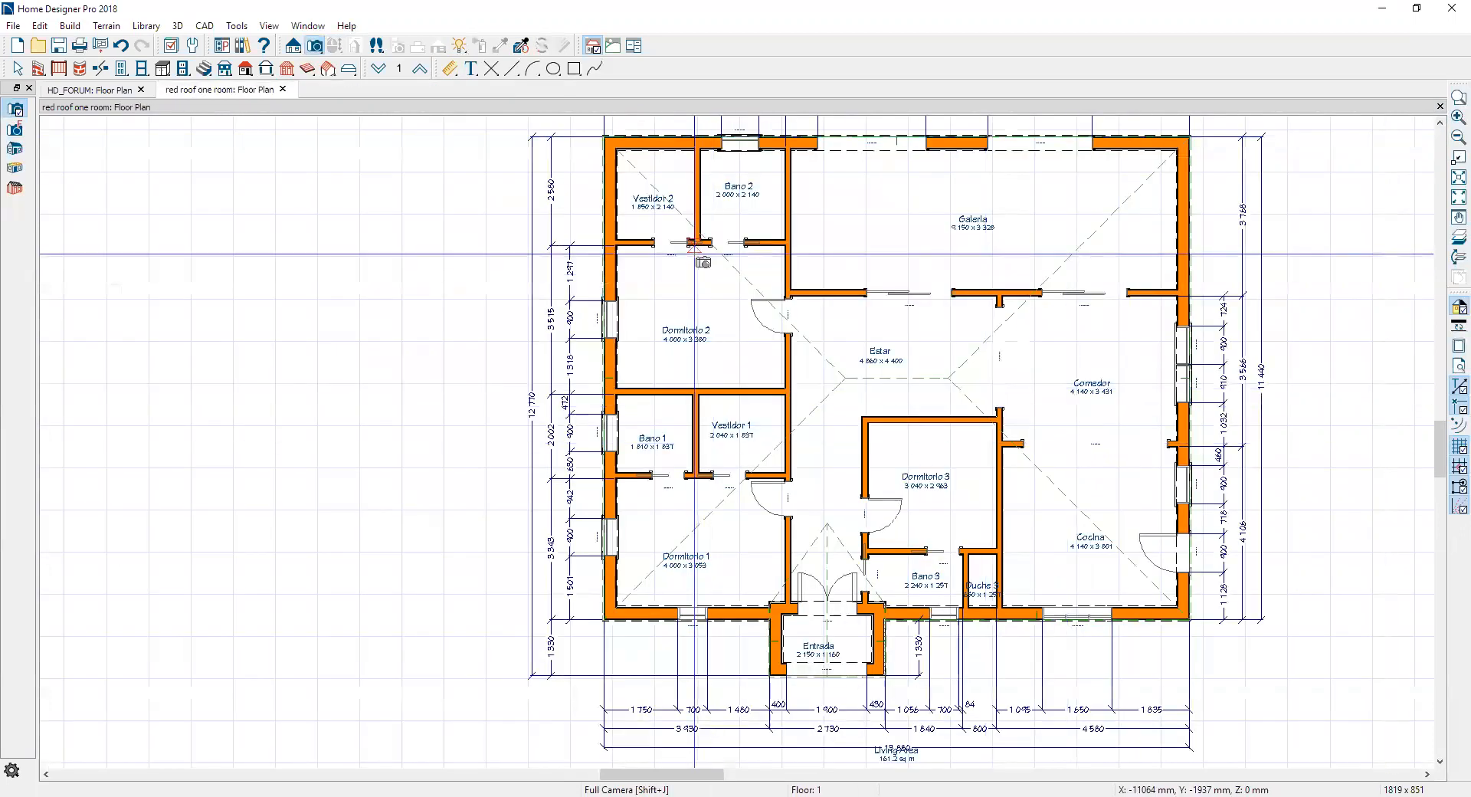
Step: Examine the HD_FORUM plan's roof framing in a perspective framing overview, and return to its floor plan
{"action": "key", "text": "ctrl+Tab"}
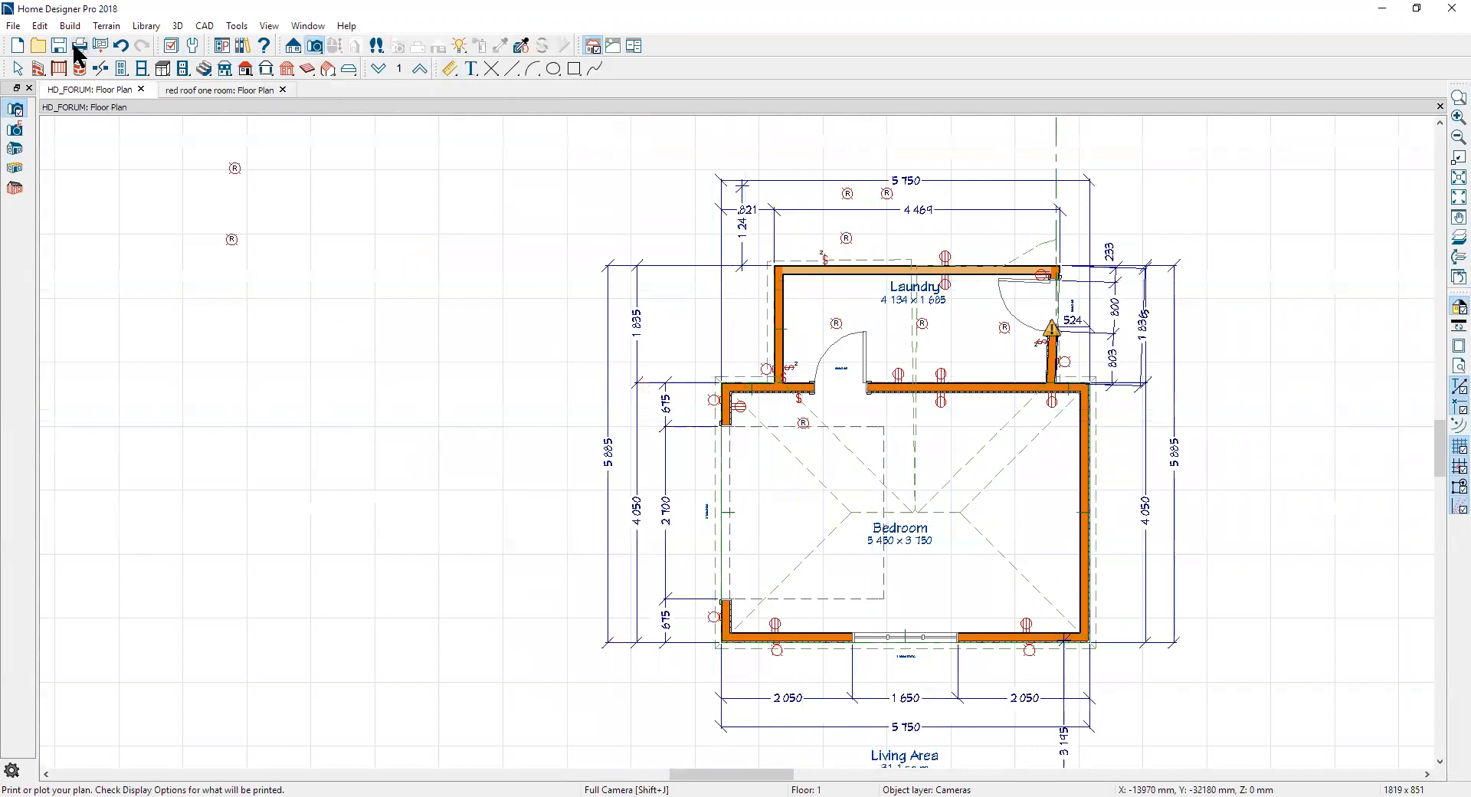
{"action": "left_click", "coordinate": [17, 195]}
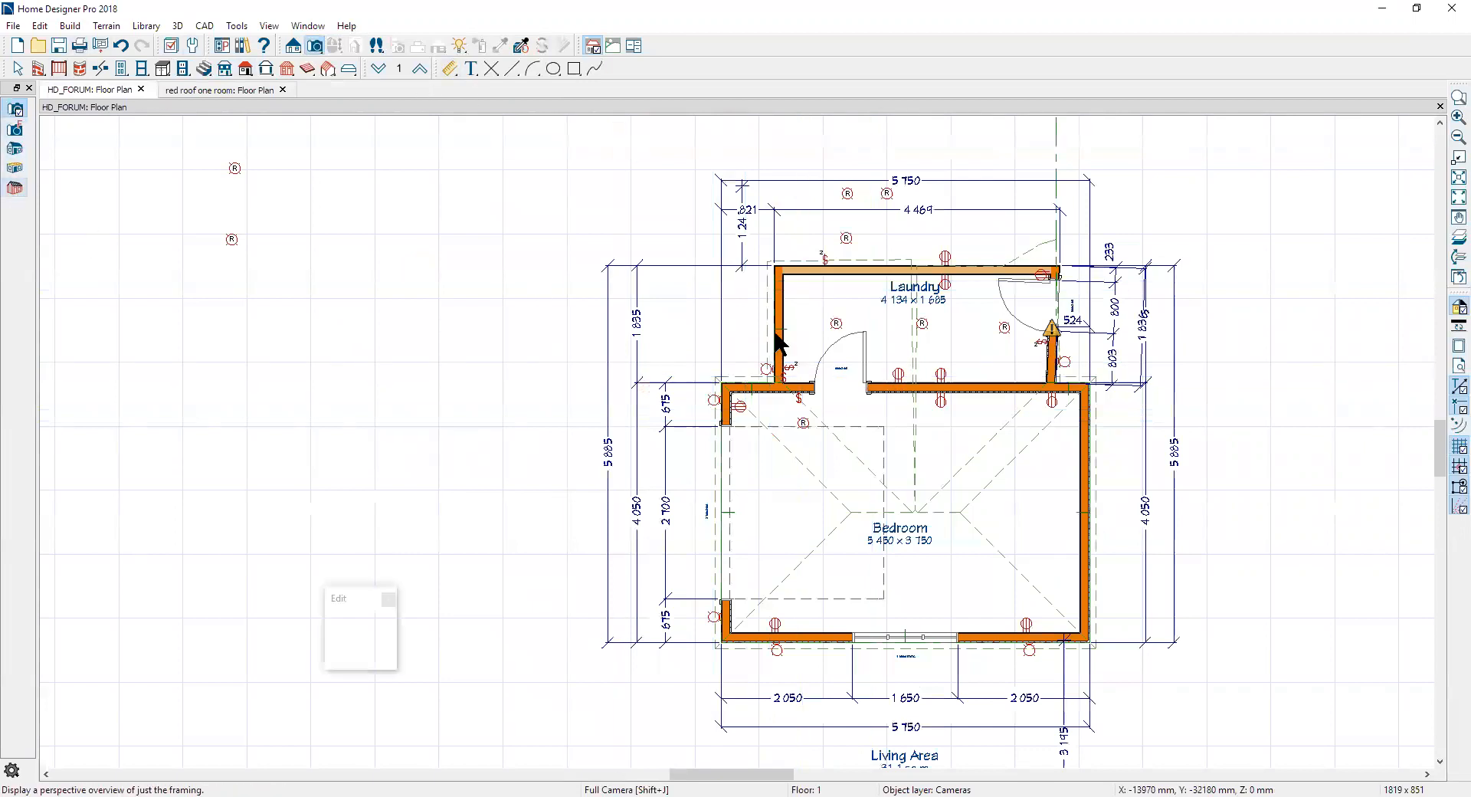
{"action": "left_click_drag", "start_coordinate": [921, 430], "coordinate": [782, 403]}
{"action": "left_click_drag", "start_coordinate": [874, 327], "coordinate": [750, 386]}
{"action": "scroll", "coordinate": [1088, 376], "scroll_direction": "up", "scroll_amount": 3}
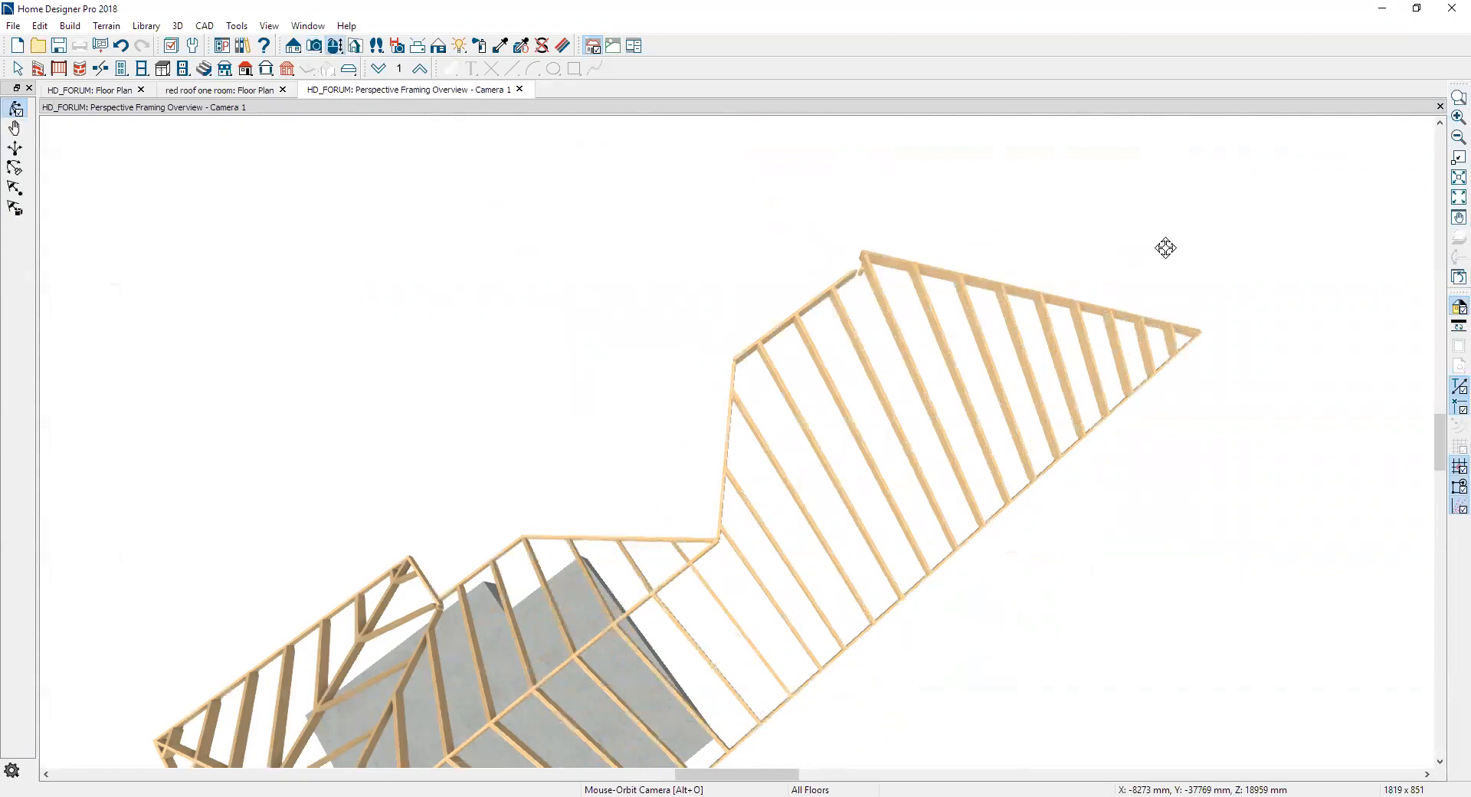
{"action": "left_click", "coordinate": [1440, 107]}
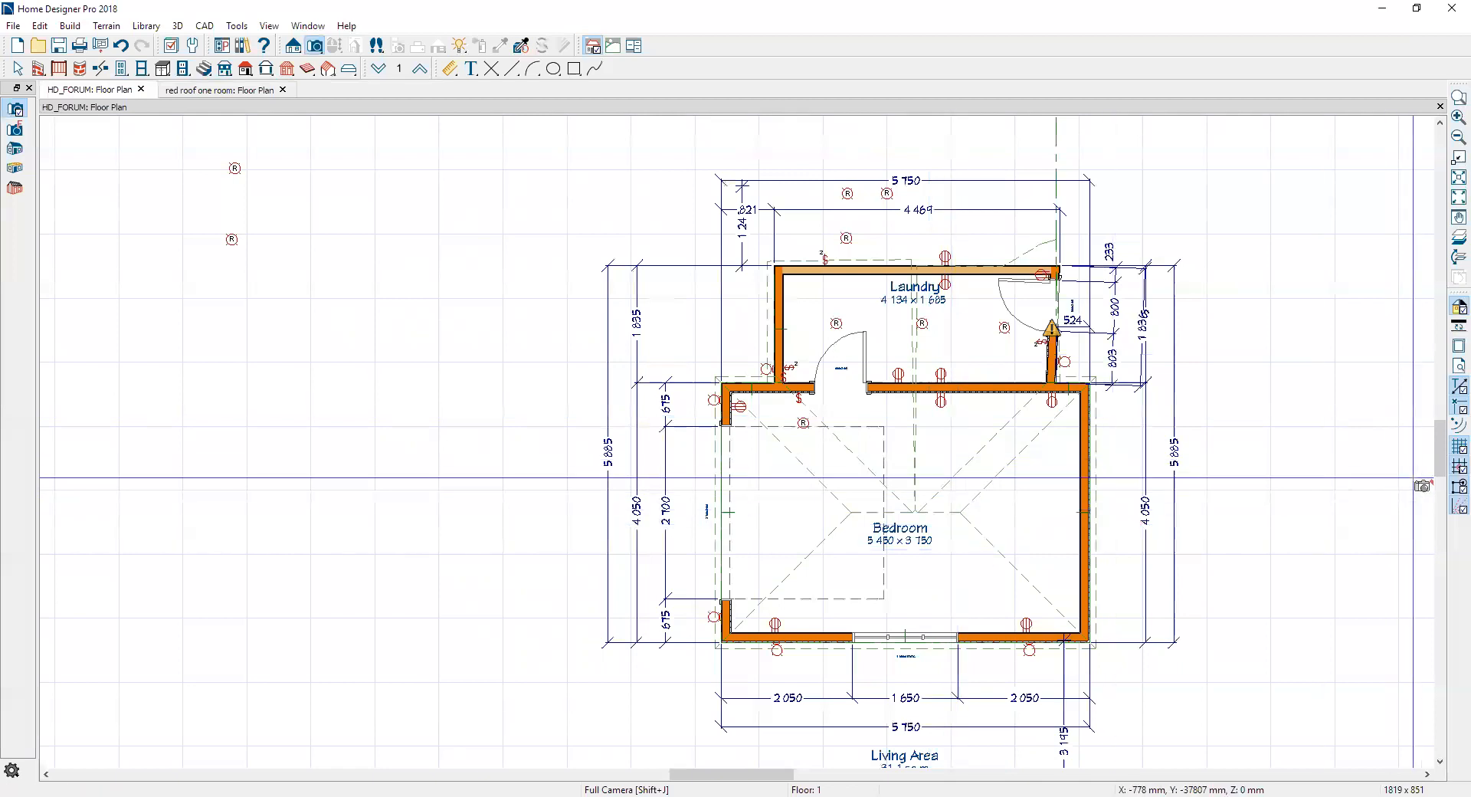
Step: Turn off the reference grid display and grid snapping, and switch to object selection
{"action": "left_click", "coordinate": [1459, 446]}
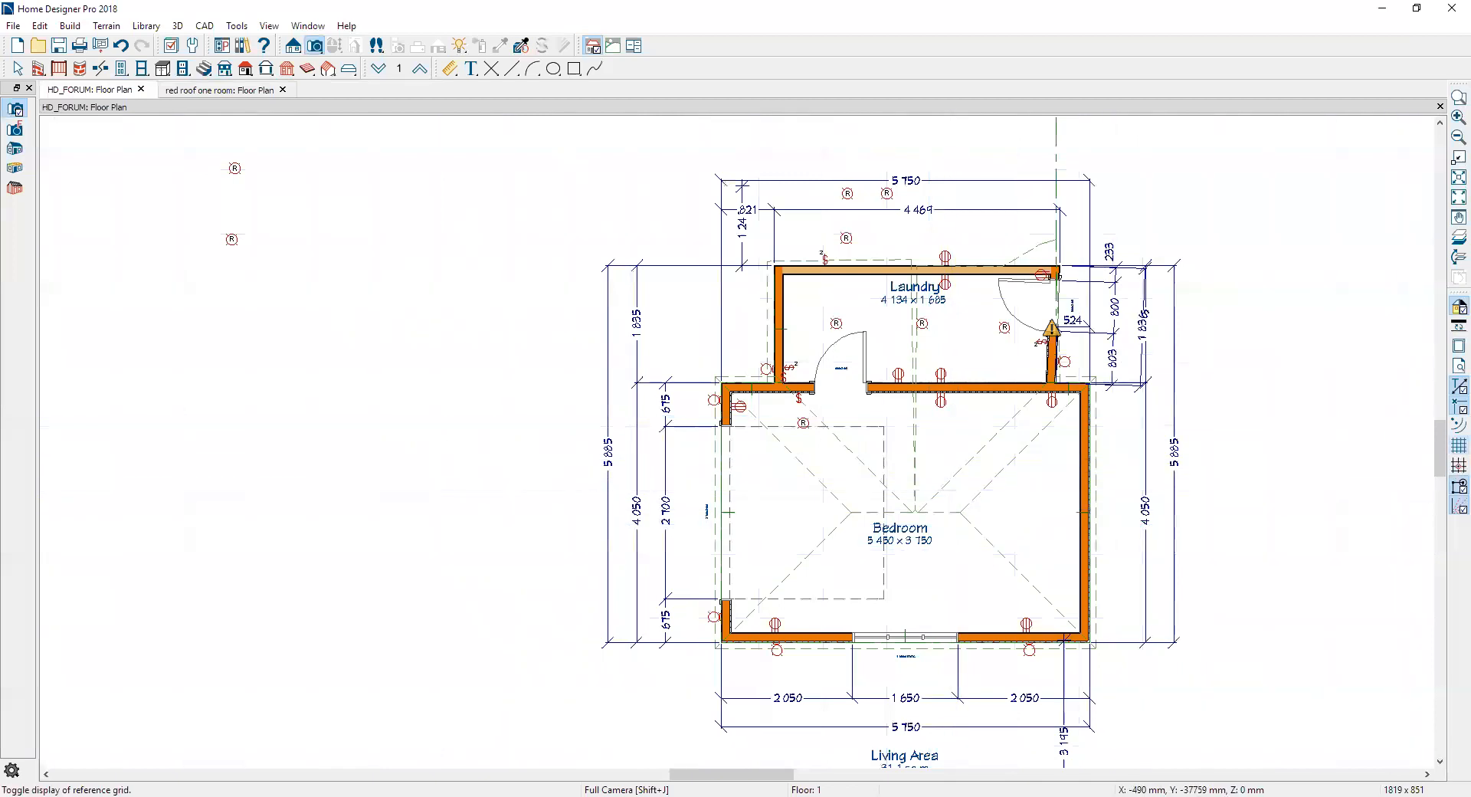
{"action": "left_click", "coordinate": [1450, 479]}
{"action": "key", "text": "space"}
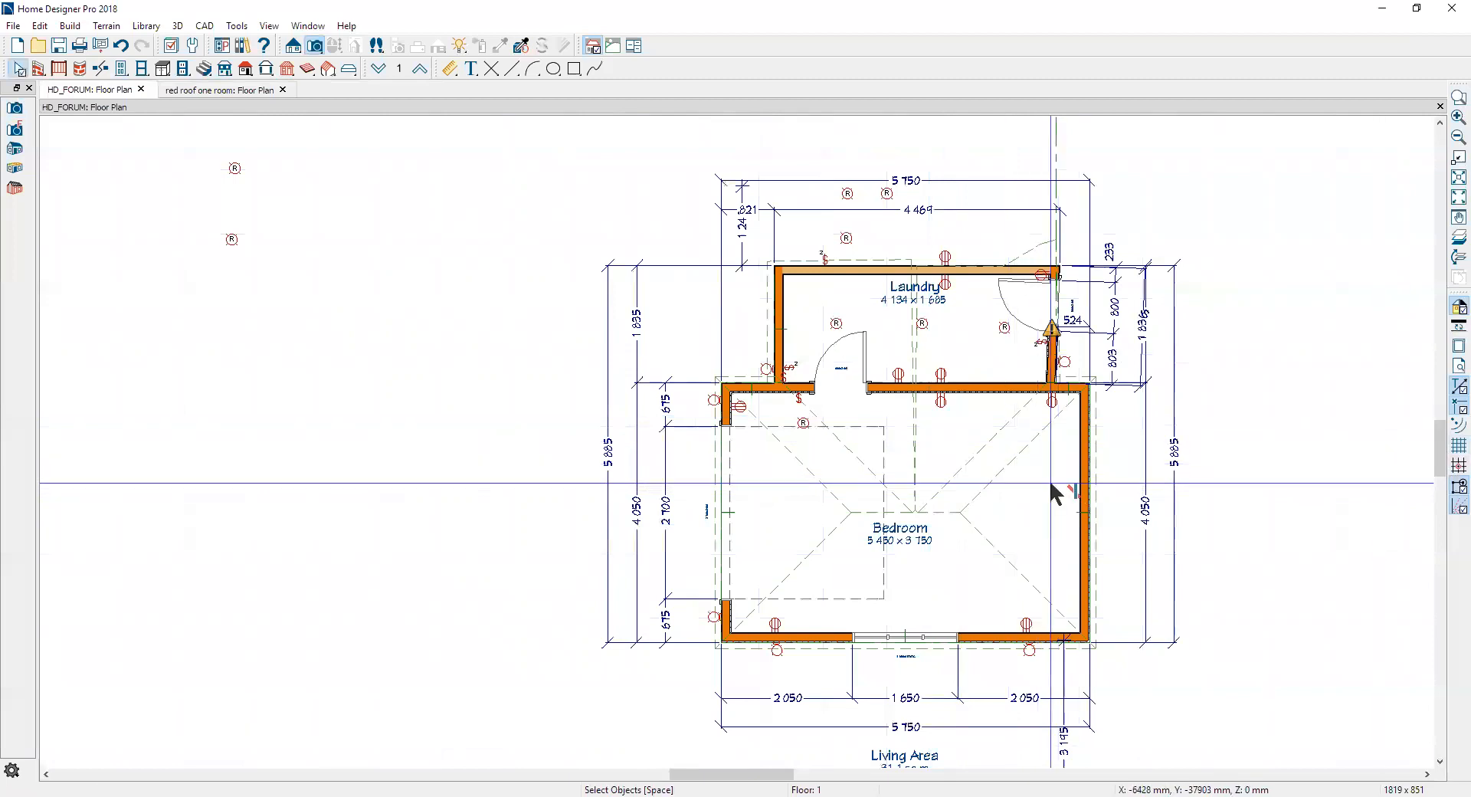
Step: Make the outer edge of the laundry's west roof plane parallel to the laundry's north wall
{"action": "right_click", "coordinate": [918, 429]}
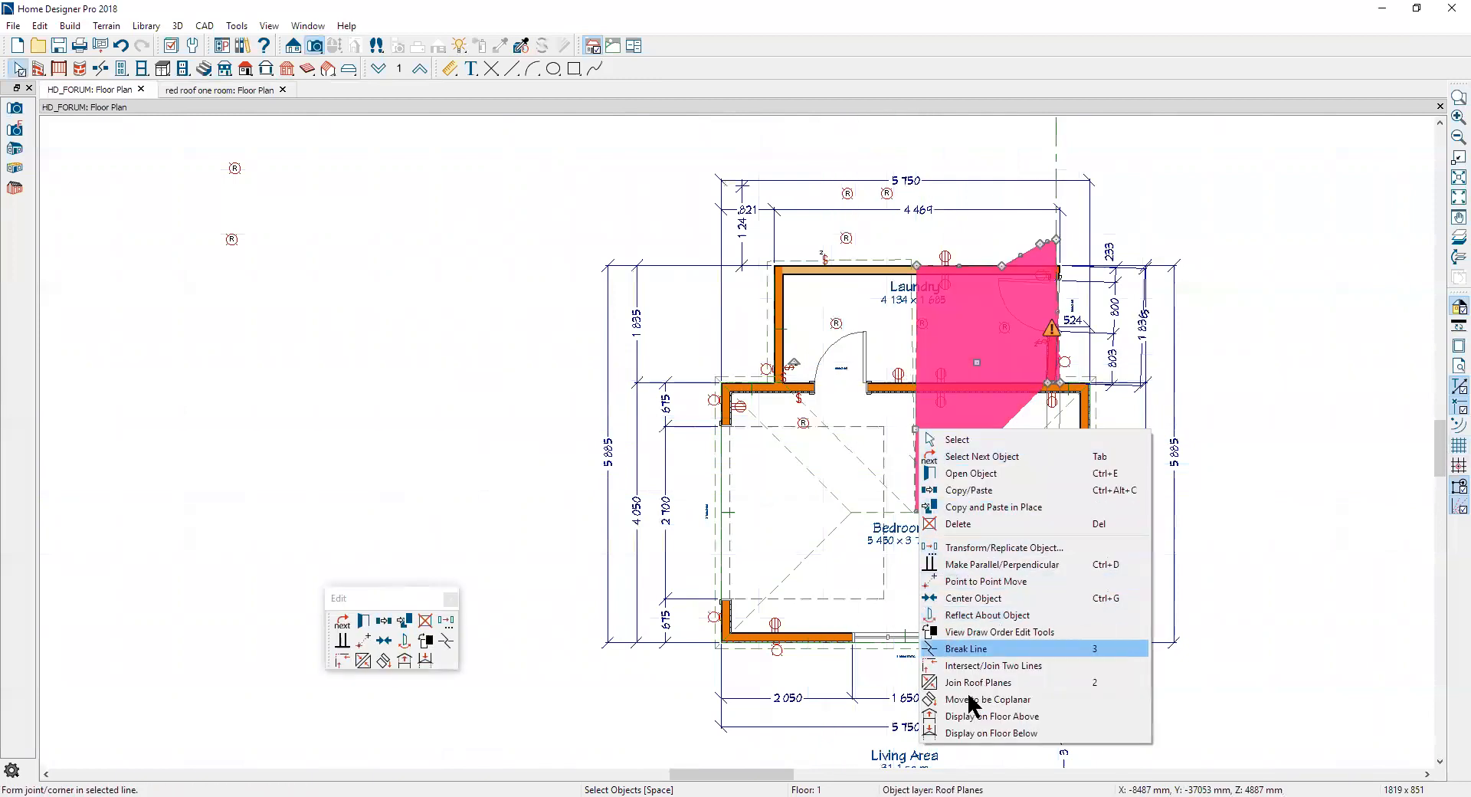
{"action": "left_click", "coordinate": [966, 682]}
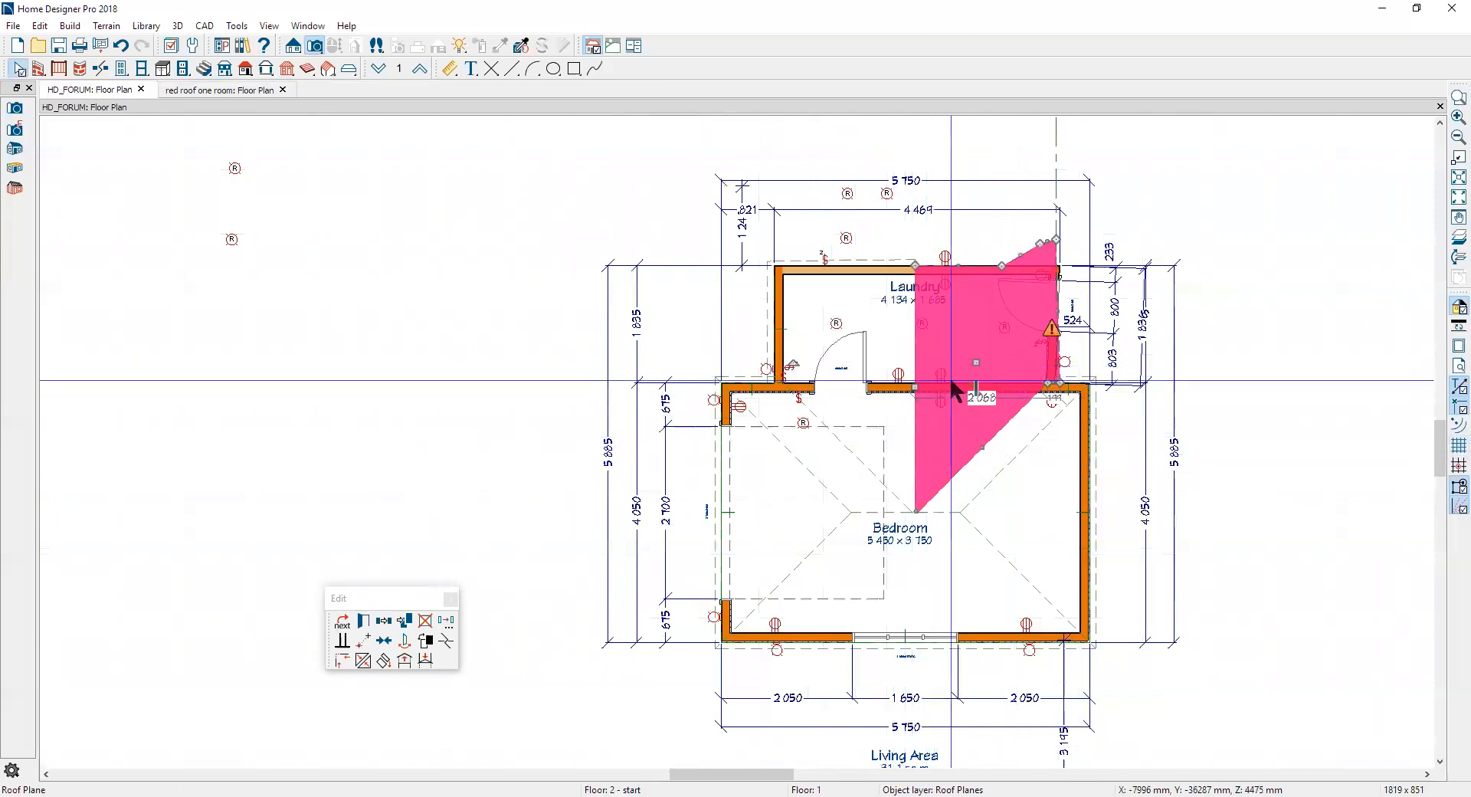
{"action": "scroll", "coordinate": [912, 246], "scroll_direction": "up", "scroll_amount": 3}
{"action": "scroll", "coordinate": [923, 254], "scroll_direction": "up", "scroll_amount": 3}
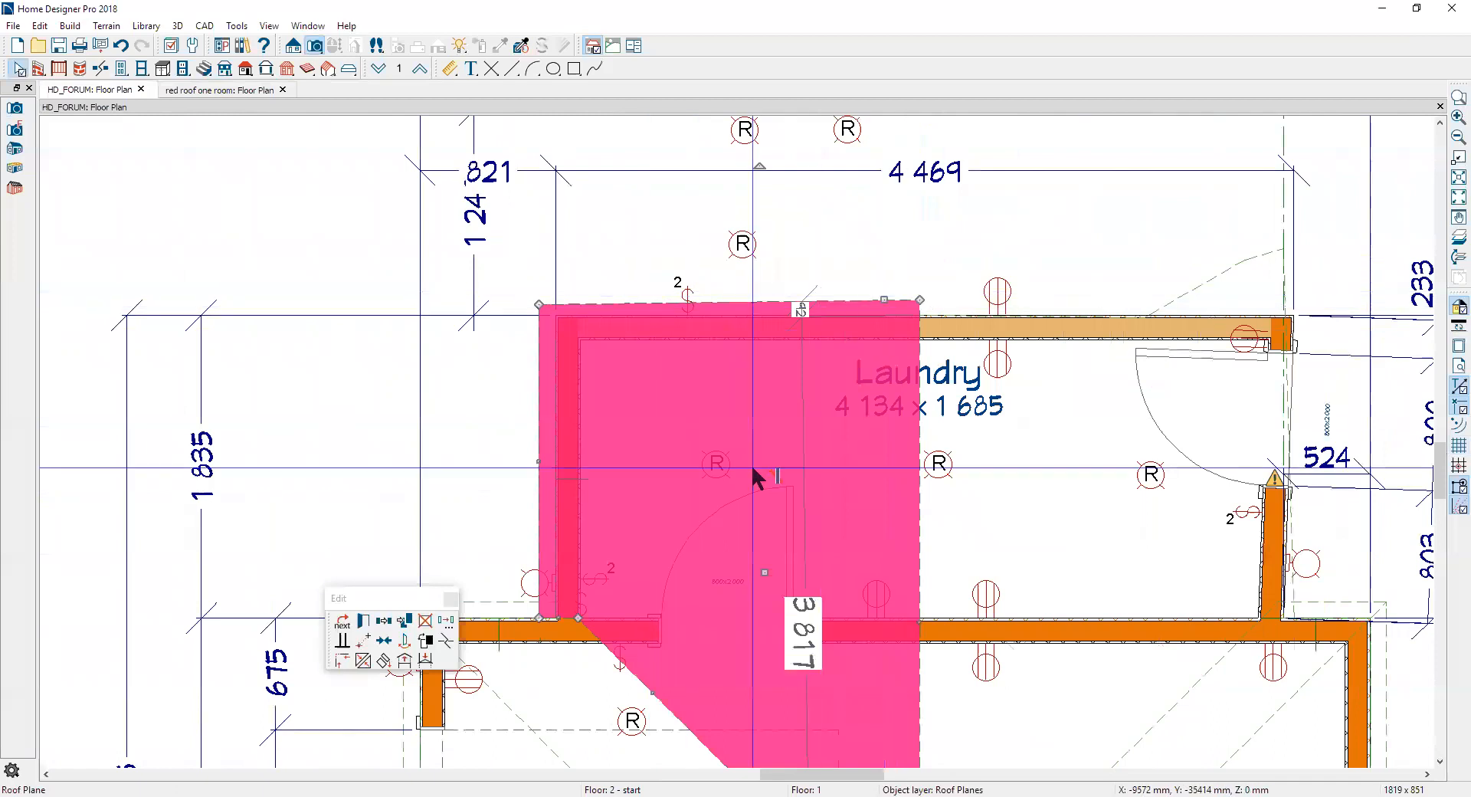
{"action": "left_click", "coordinate": [343, 642]}
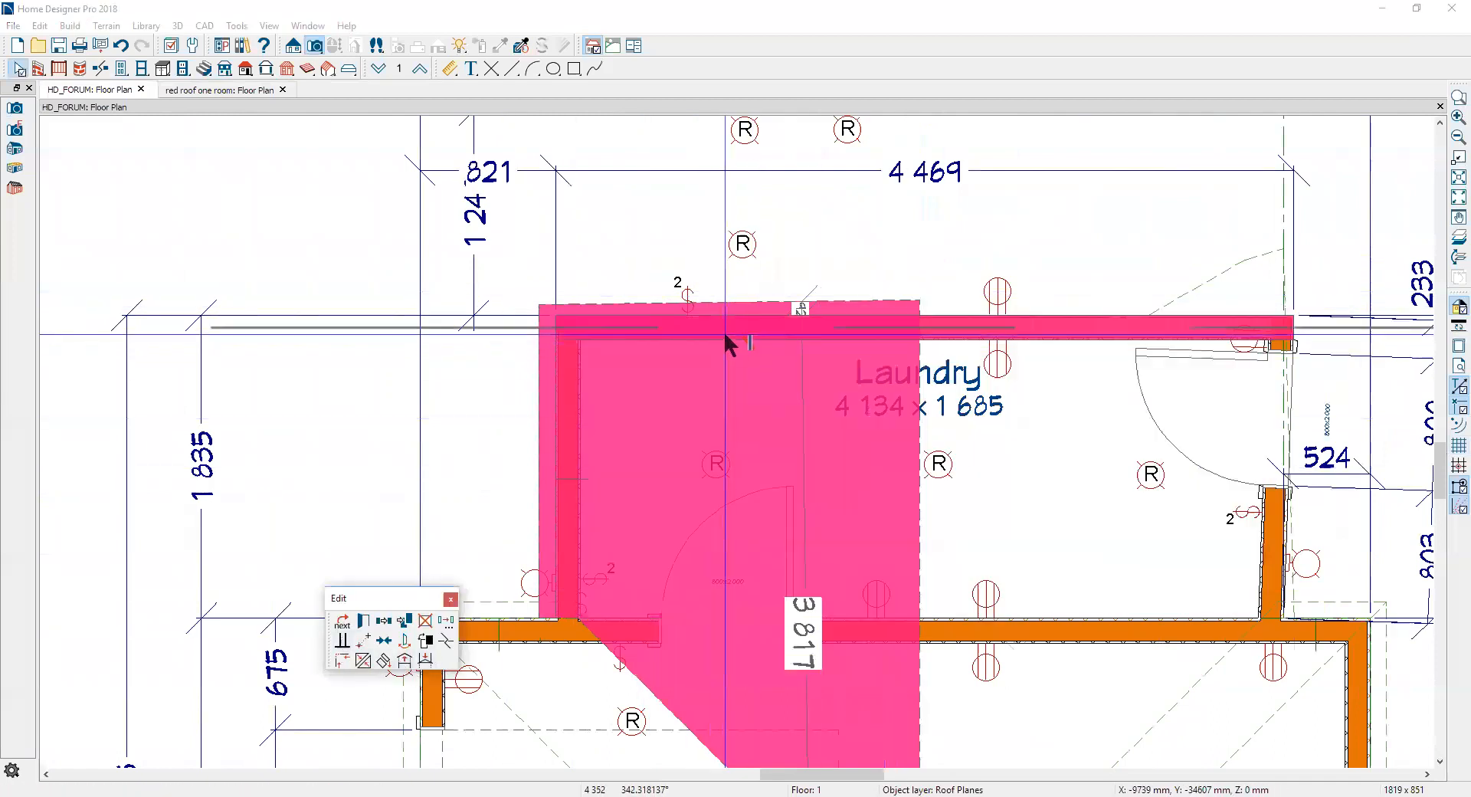
{"action": "left_click", "coordinate": [726, 335]}
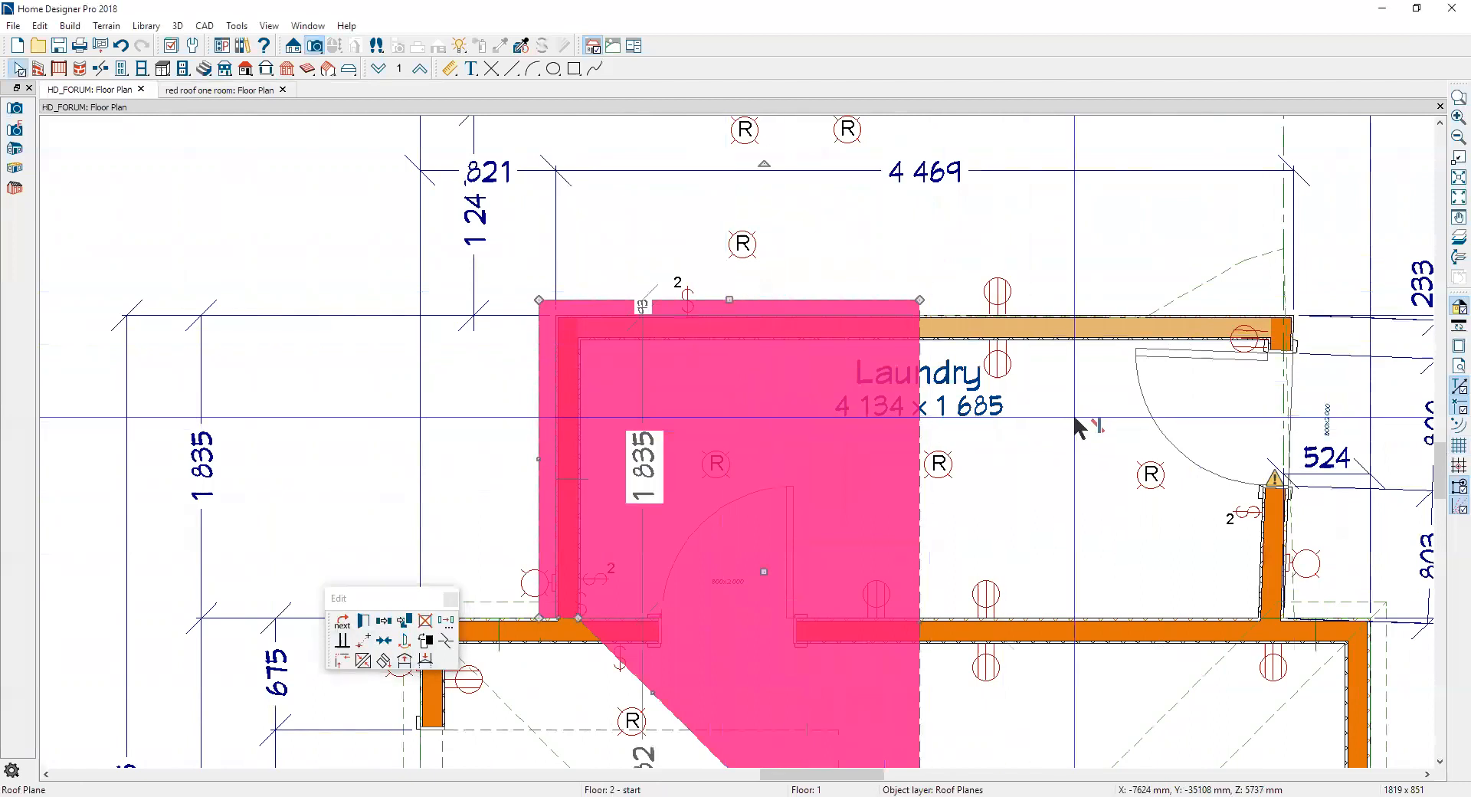
Step: Fix the off-angle east wall of the laundry with a new angle of -90.0° and its start locked
{"action": "left_click", "coordinate": [1286, 208]}
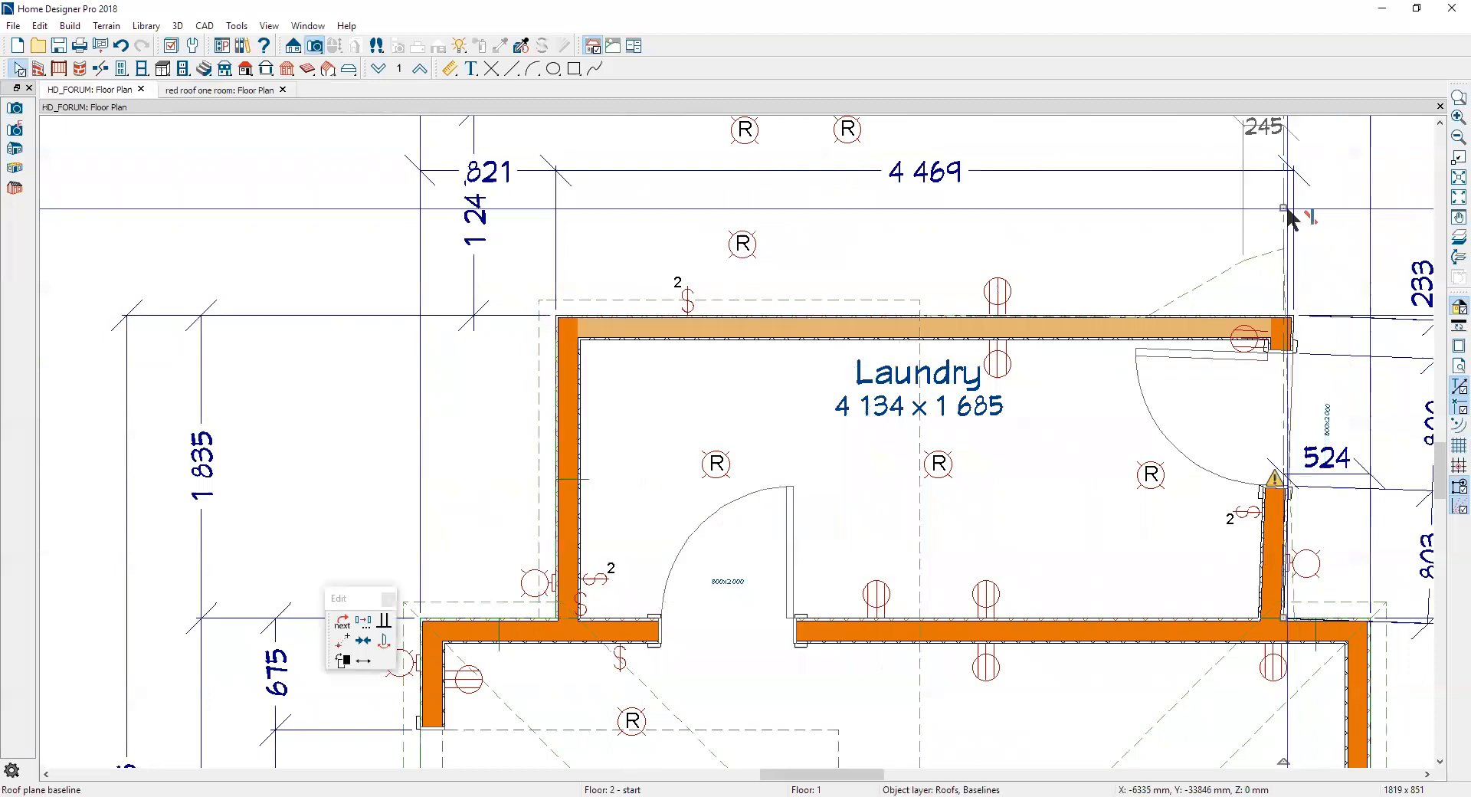
{"action": "left_click", "coordinate": [1241, 267]}
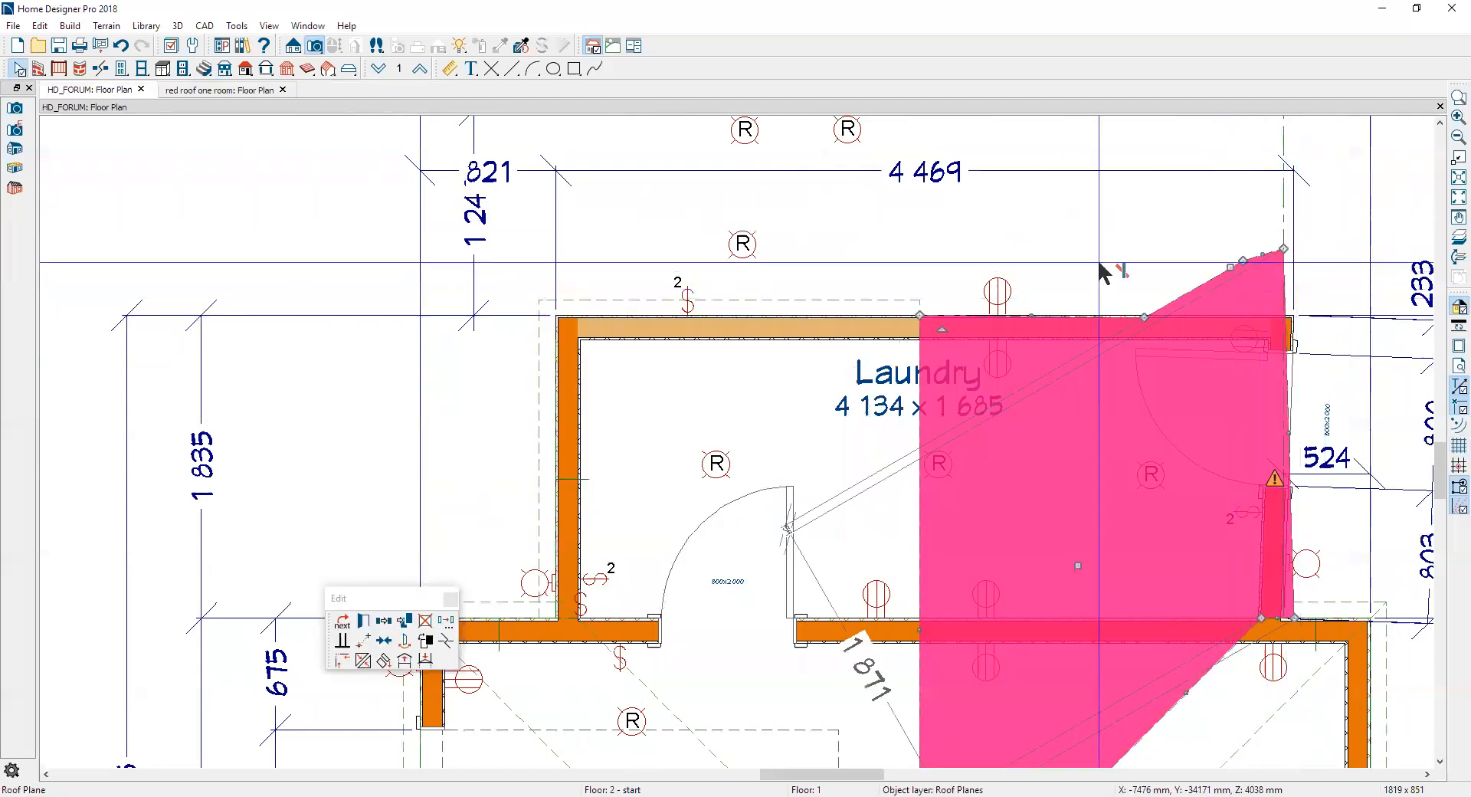
{"action": "scroll", "coordinate": [1083, 246], "scroll_direction": "down", "scroll_amount": 1}
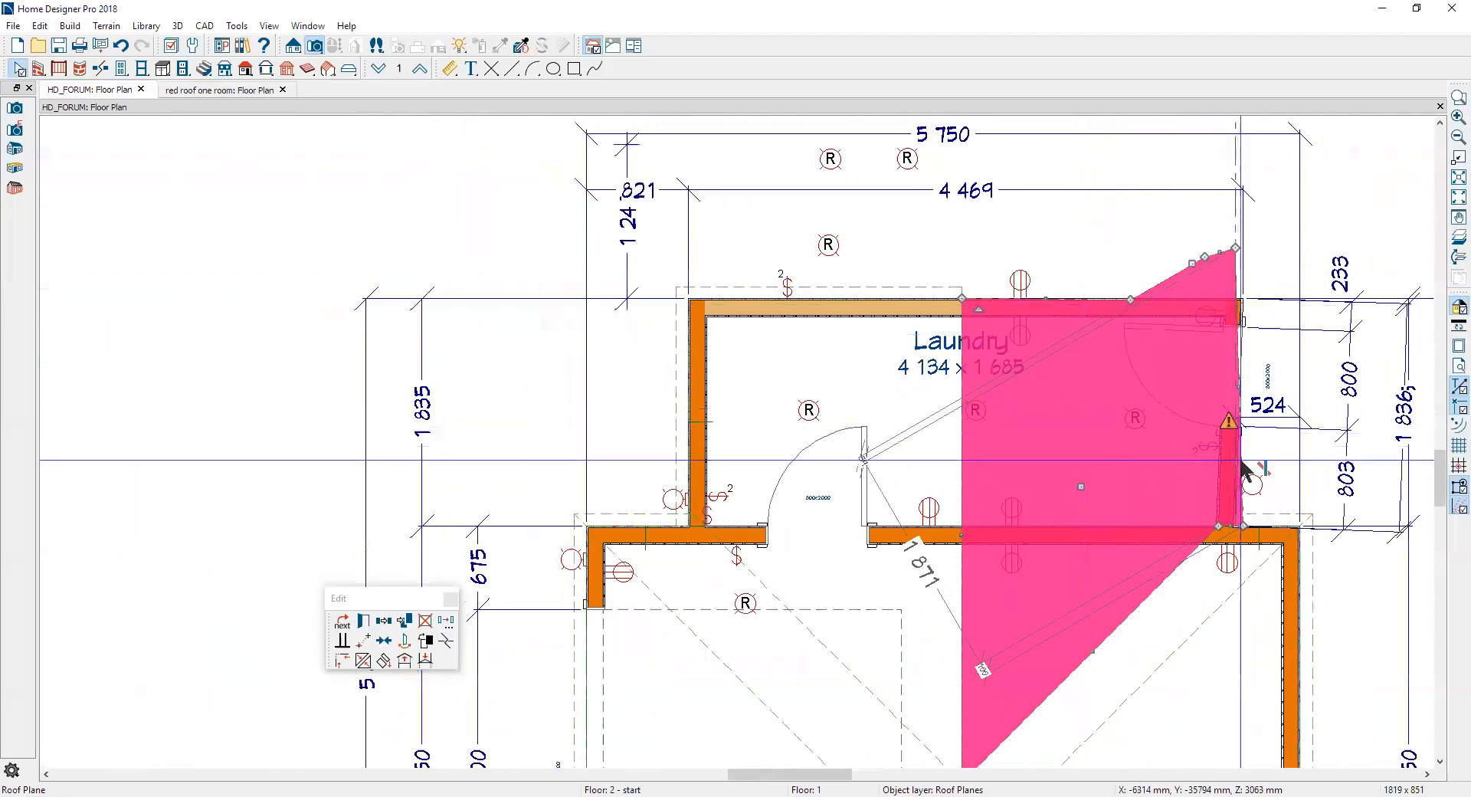
{"action": "scroll", "coordinate": [1209, 442], "scroll_direction": "up", "scroll_amount": 3}
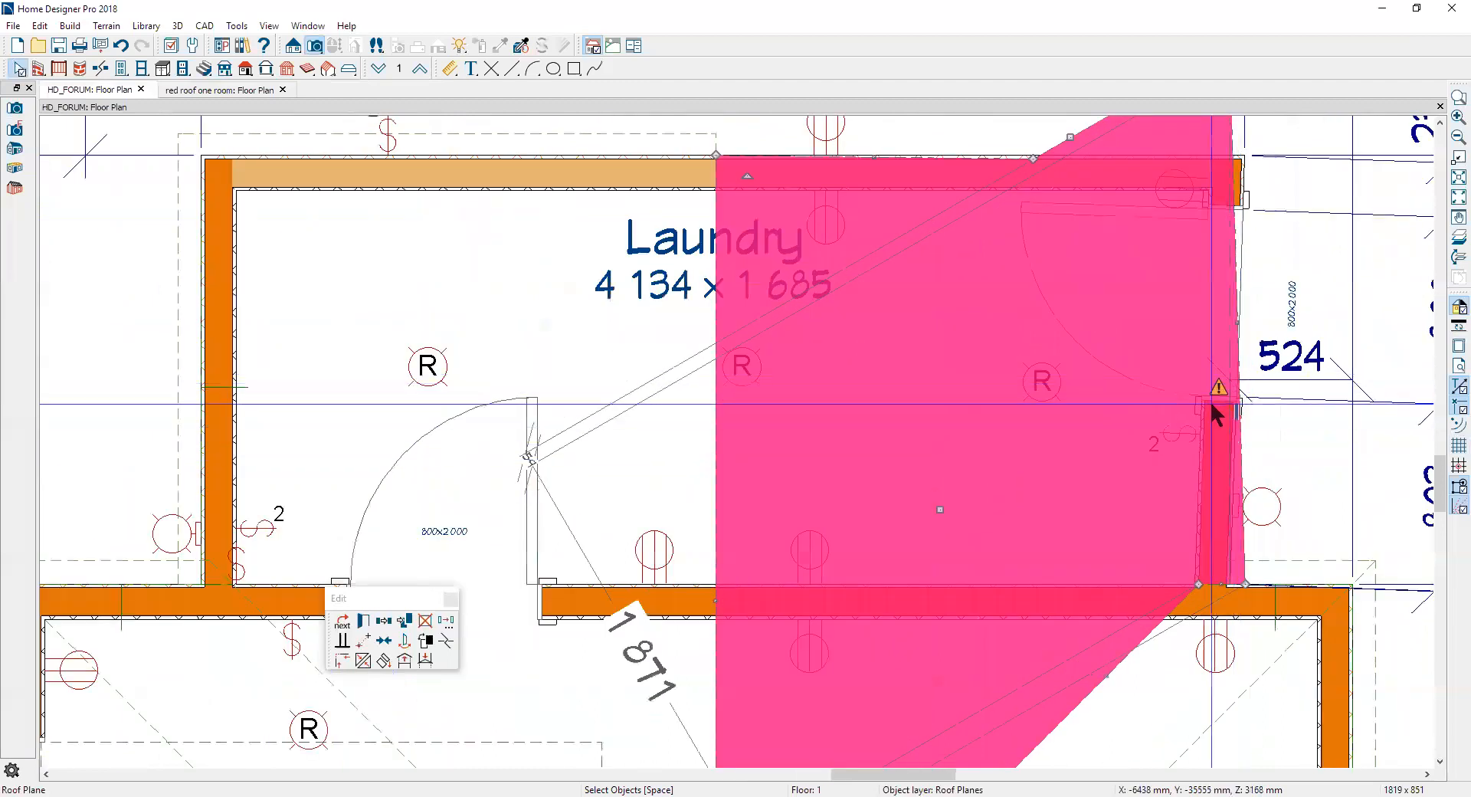
{"action": "left_click", "coordinate": [1218, 388]}
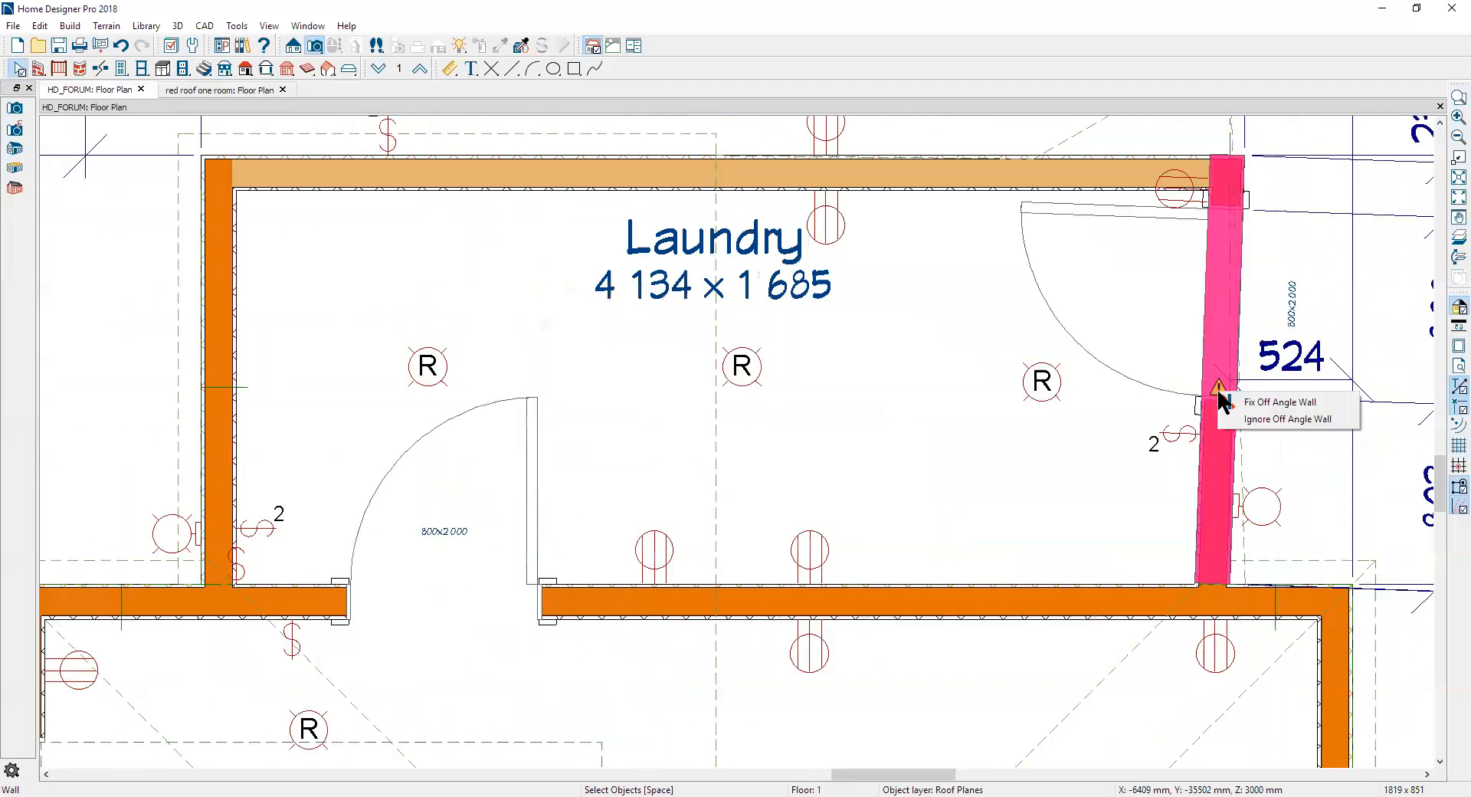
{"action": "left_click", "coordinate": [1263, 403]}
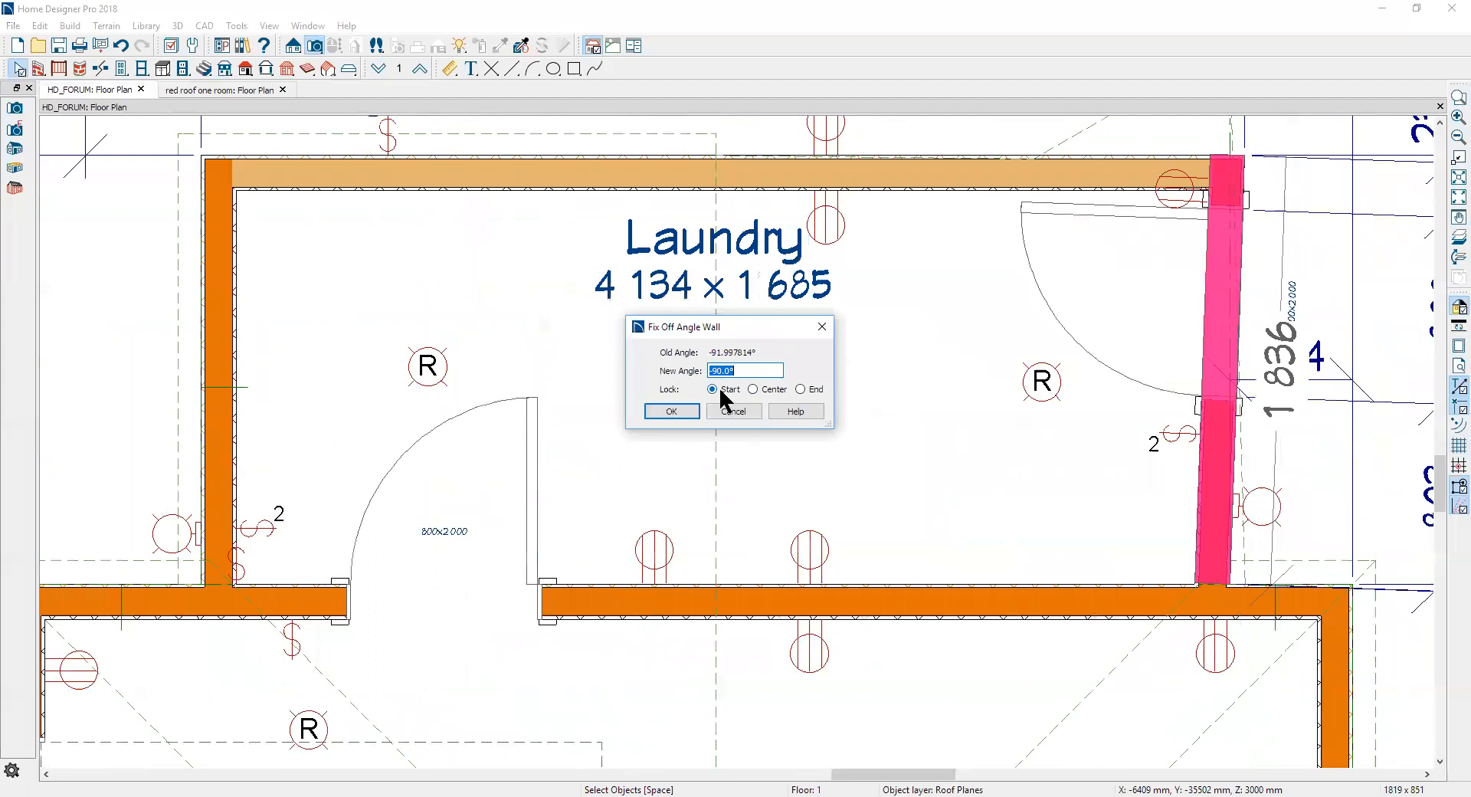
{"action": "left_click", "coordinate": [683, 411]}
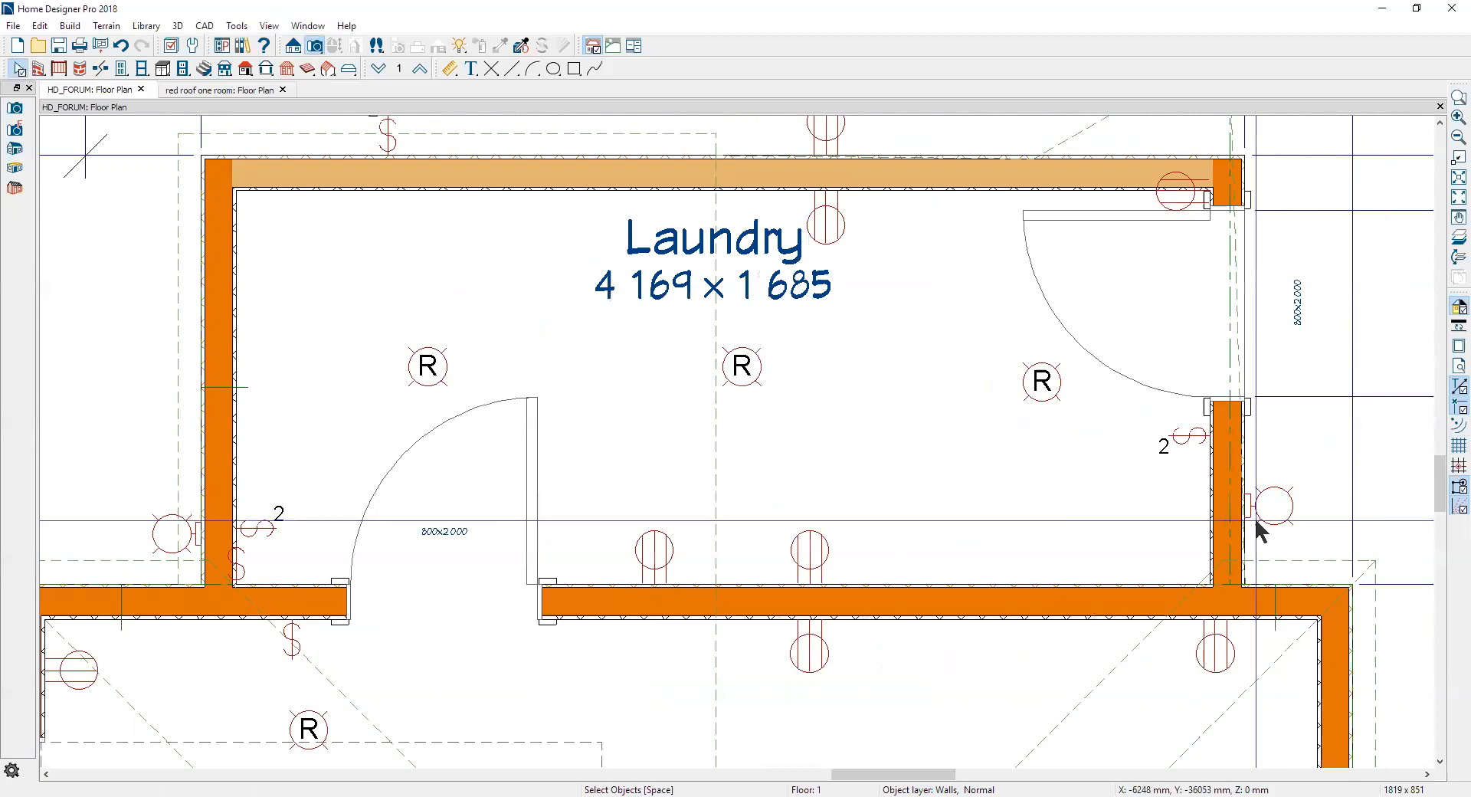
Step: Check the roof layers' display settings in Layer Display Options
{"action": "scroll", "coordinate": [1260, 521], "scroll_direction": "down", "scroll_amount": 3}
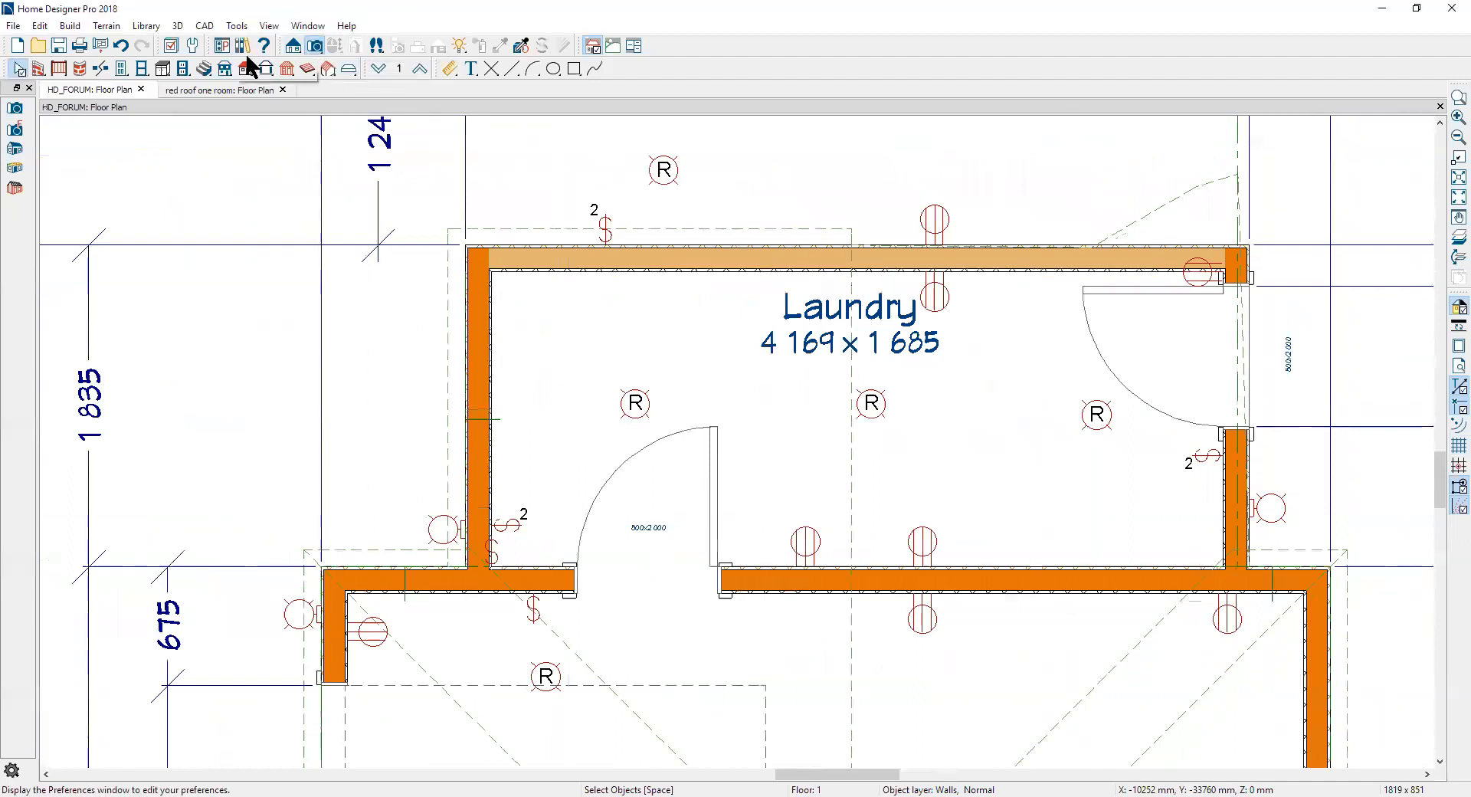
{"action": "left_click", "coordinate": [170, 46]}
{"action": "left_click", "coordinate": [536, 339]}
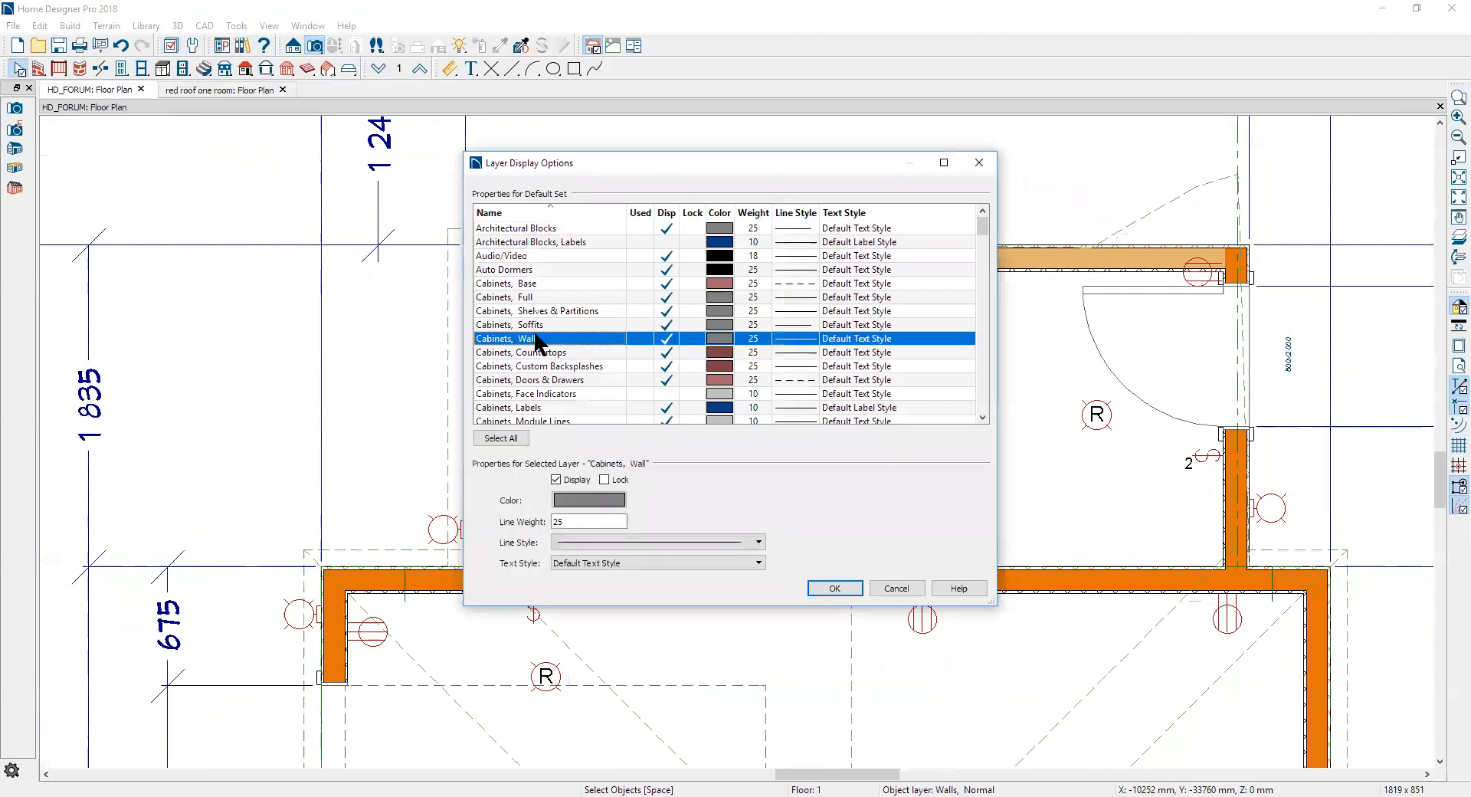
{"action": "key", "text": "r"}
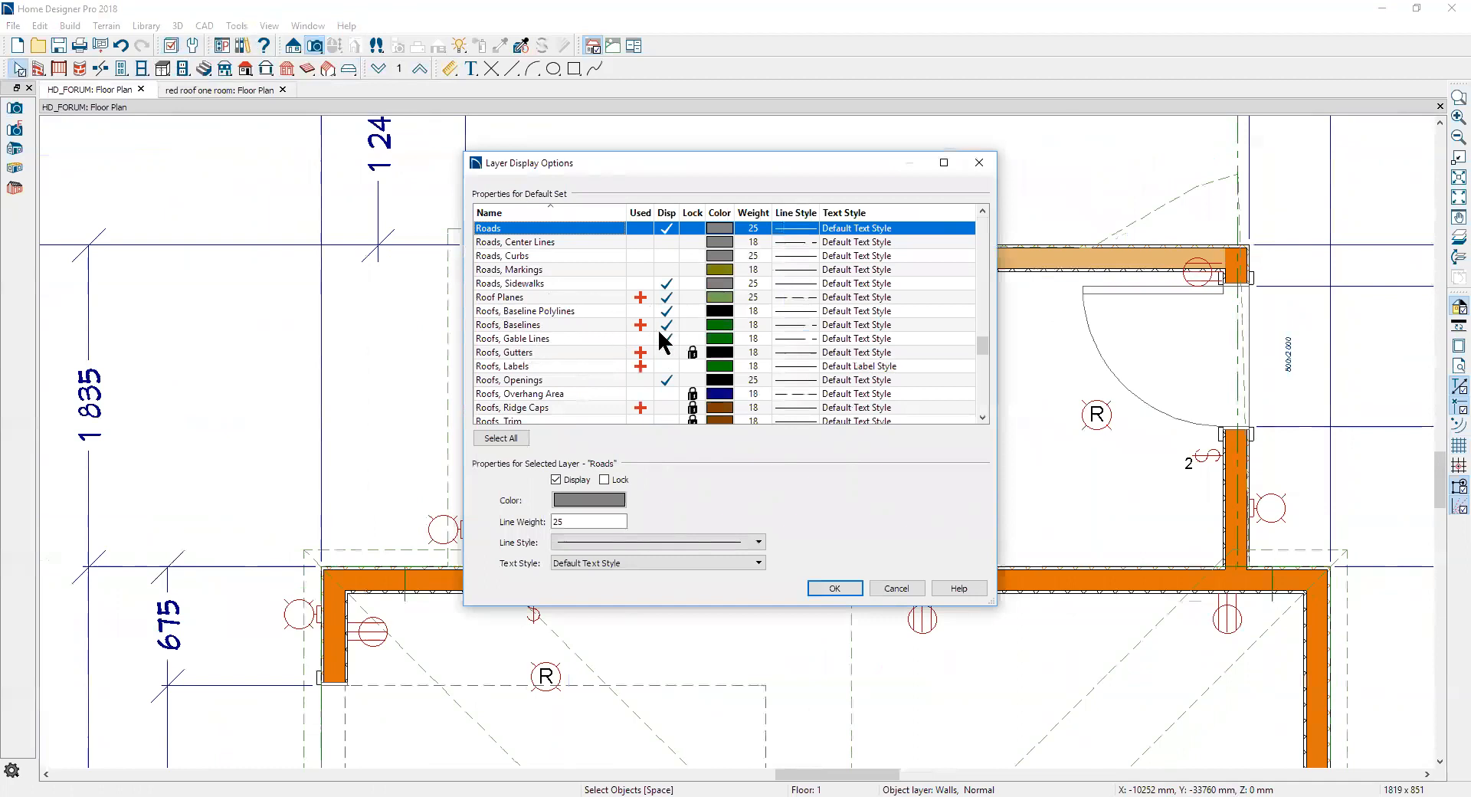
{"action": "left_click", "coordinate": [833, 588]}
Step: Move the laundry's irregular east roof plane about 1043 mm outward to the east, and deselect it
{"action": "scroll", "coordinate": [720, 379], "scroll_direction": "down", "scroll_amount": 1}
{"action": "scroll", "coordinate": [1212, 259], "scroll_direction": "down", "scroll_amount": 1}
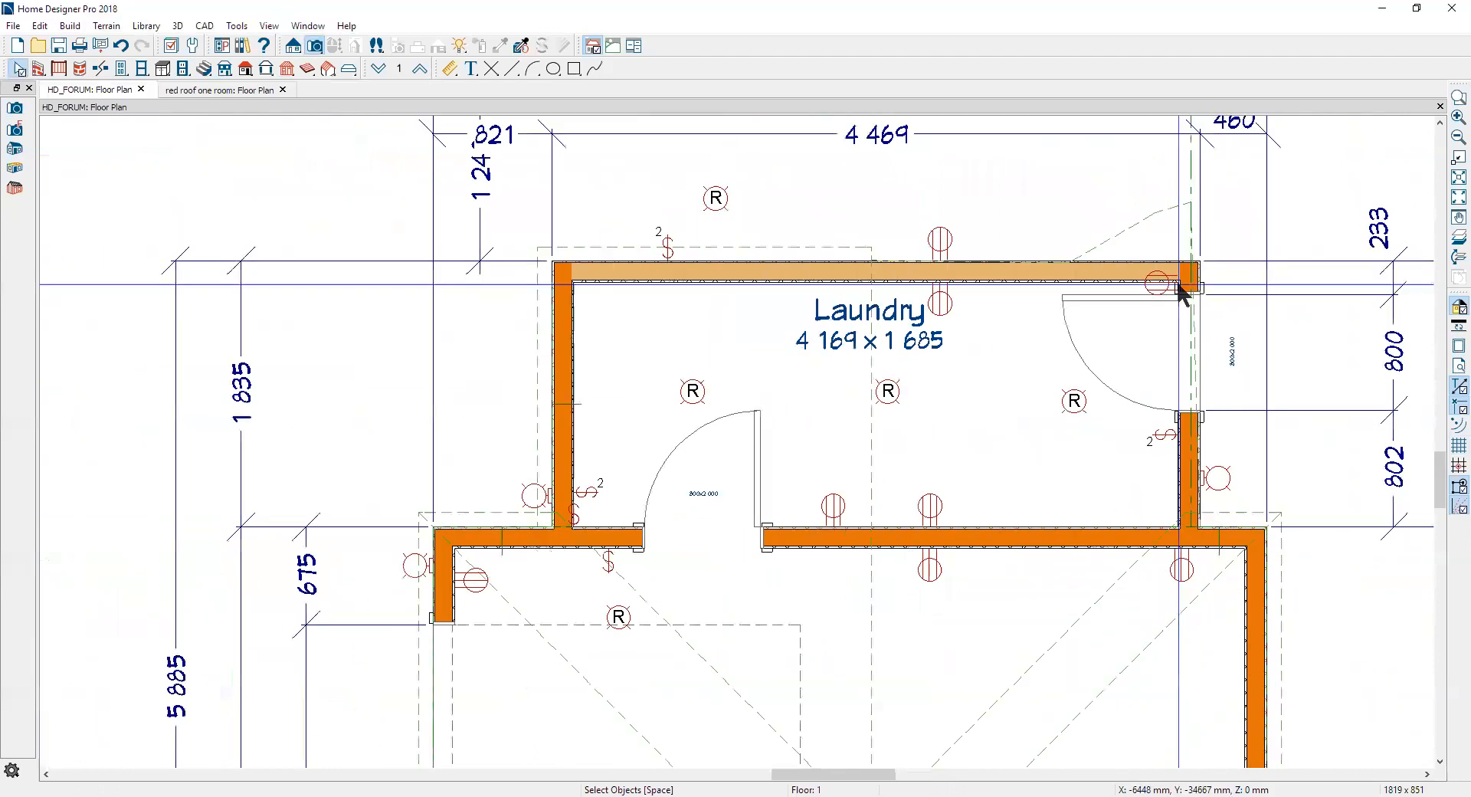
{"action": "scroll", "coordinate": [1179, 291], "scroll_direction": "down", "scroll_amount": 1}
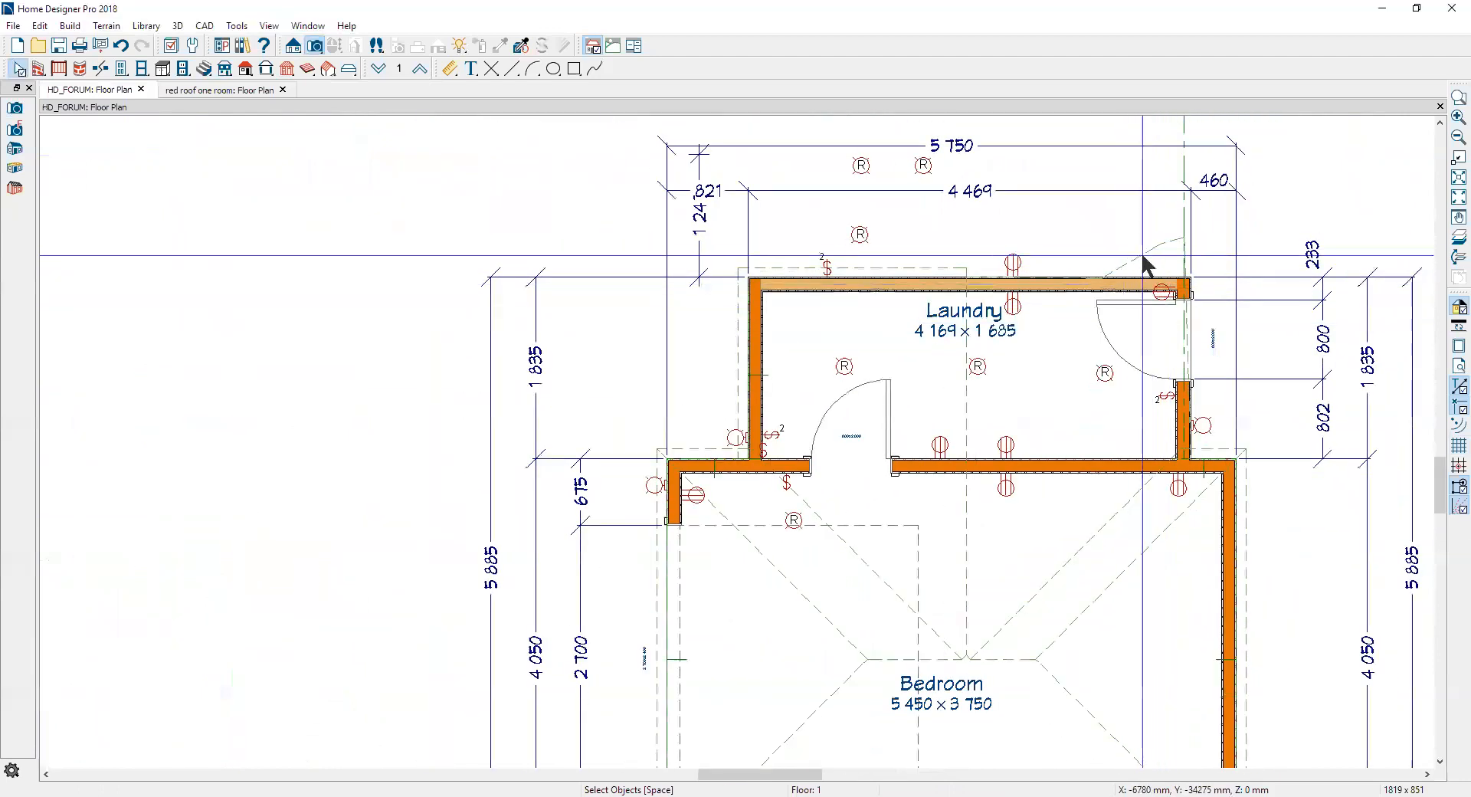
{"action": "left_click", "coordinate": [1132, 302]}
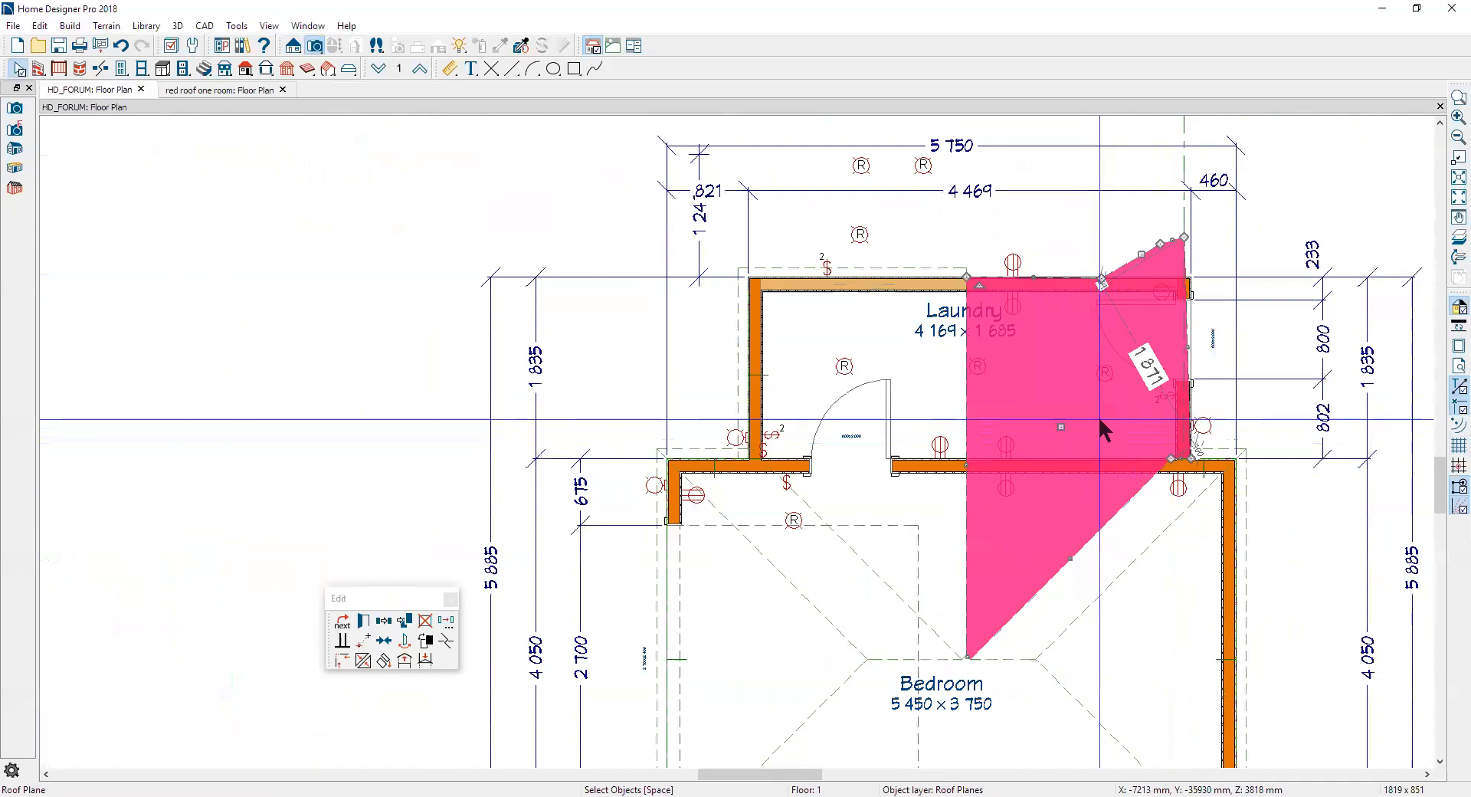
{"action": "left_click_drag", "start_coordinate": [1061, 426], "coordinate": [1163, 429]}
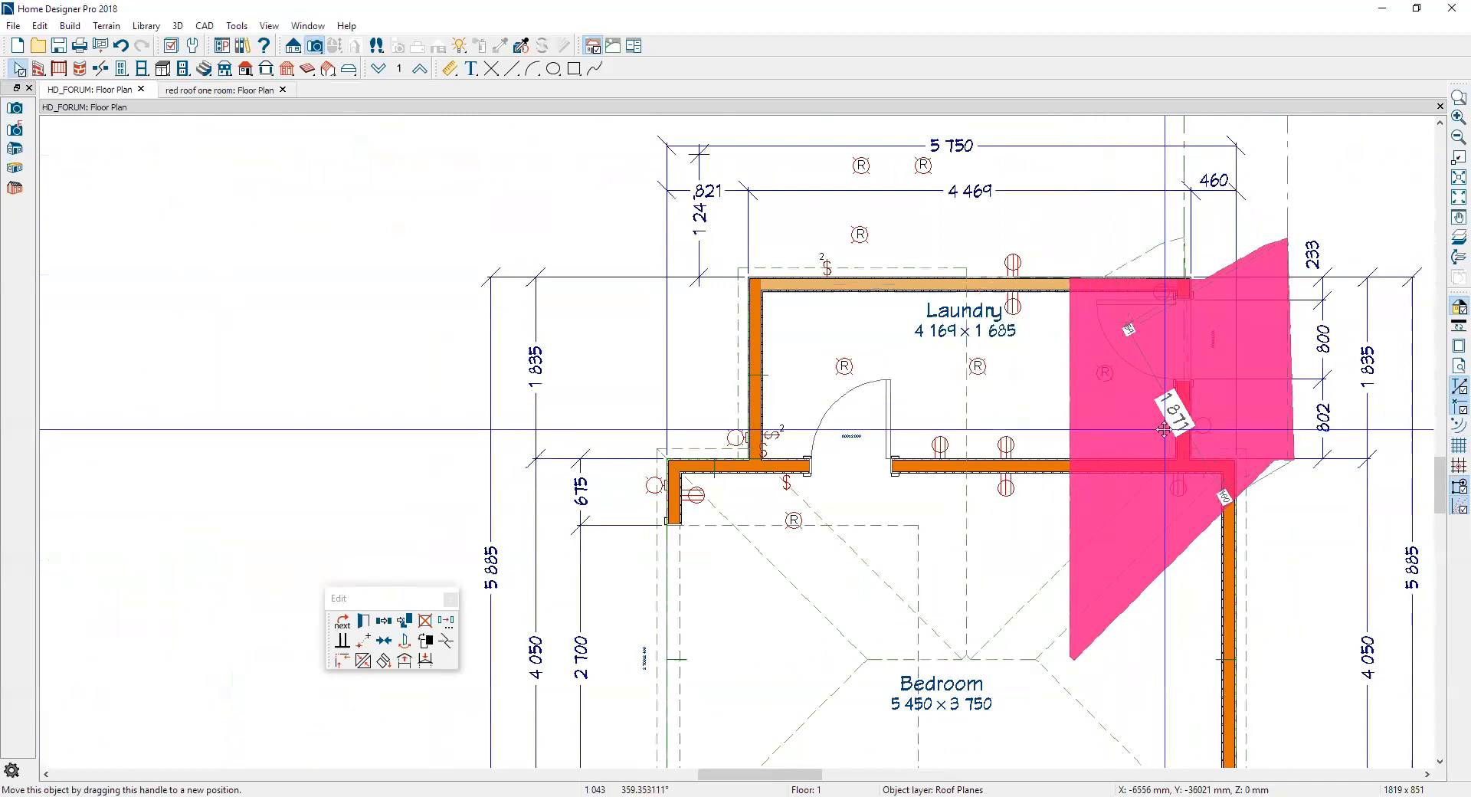
{"action": "scroll", "coordinate": [1364, 418], "scroll_direction": "up", "scroll_amount": 1}
{"action": "left_click", "coordinate": [1354, 418]}
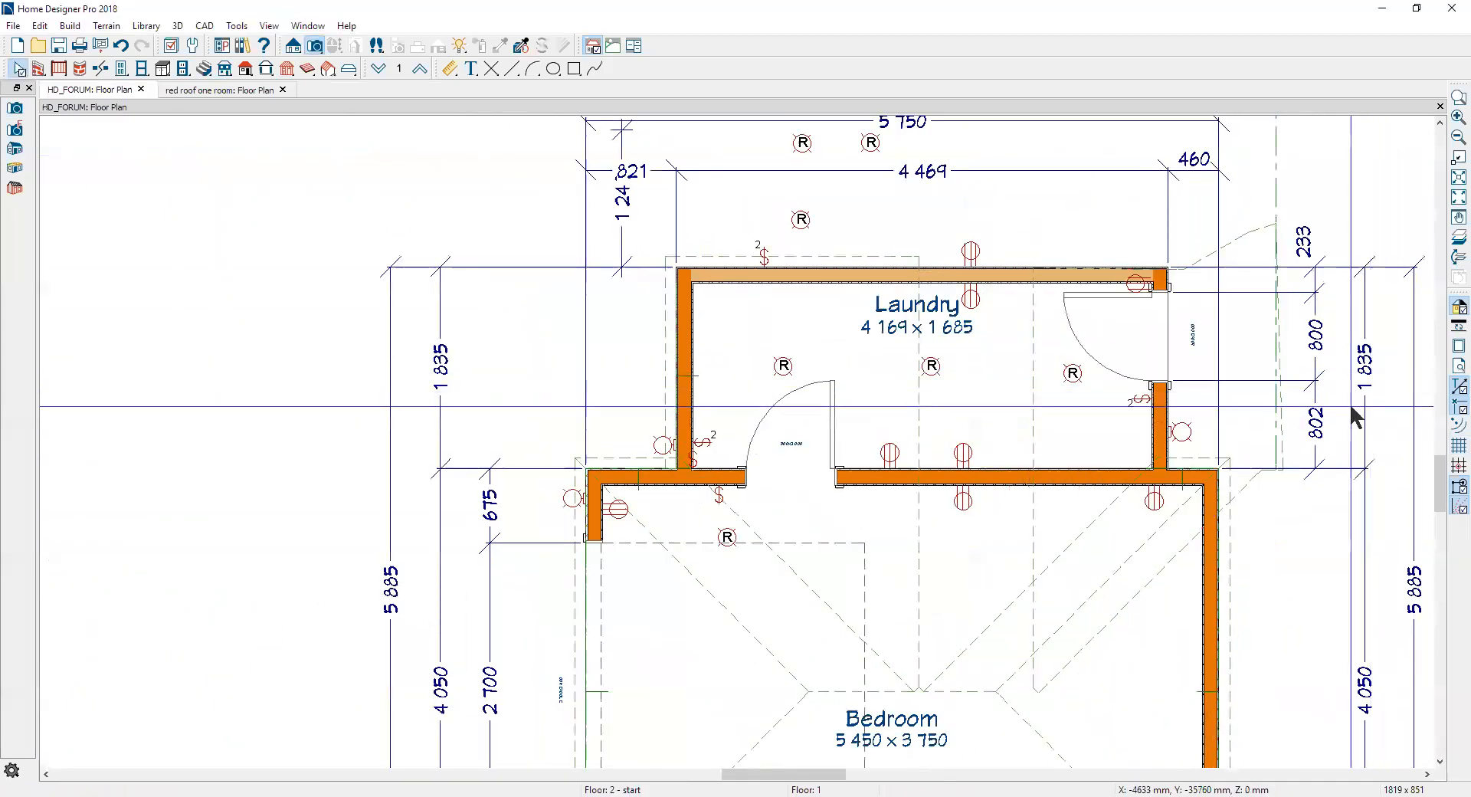
Step: Inspect the moved roof plane and the roof edge along the laundry's west wall up close
{"action": "scroll", "coordinate": [1354, 417], "scroll_direction": "up", "scroll_amount": 2}
{"action": "scroll", "coordinate": [1342, 414], "scroll_direction": "down", "scroll_amount": 1}
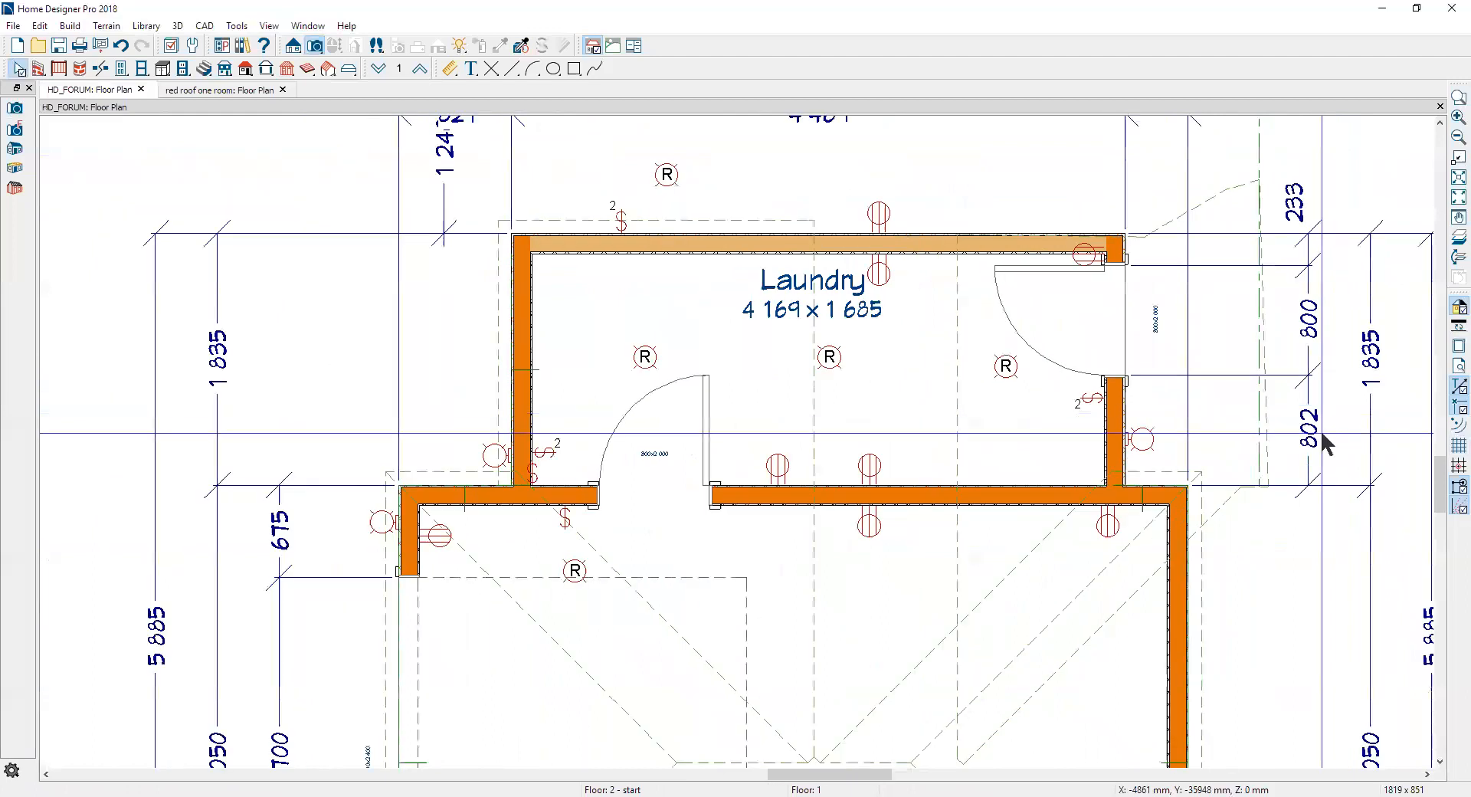
{"action": "scroll", "coordinate": [1252, 288], "scroll_direction": "down", "scroll_amount": 5}
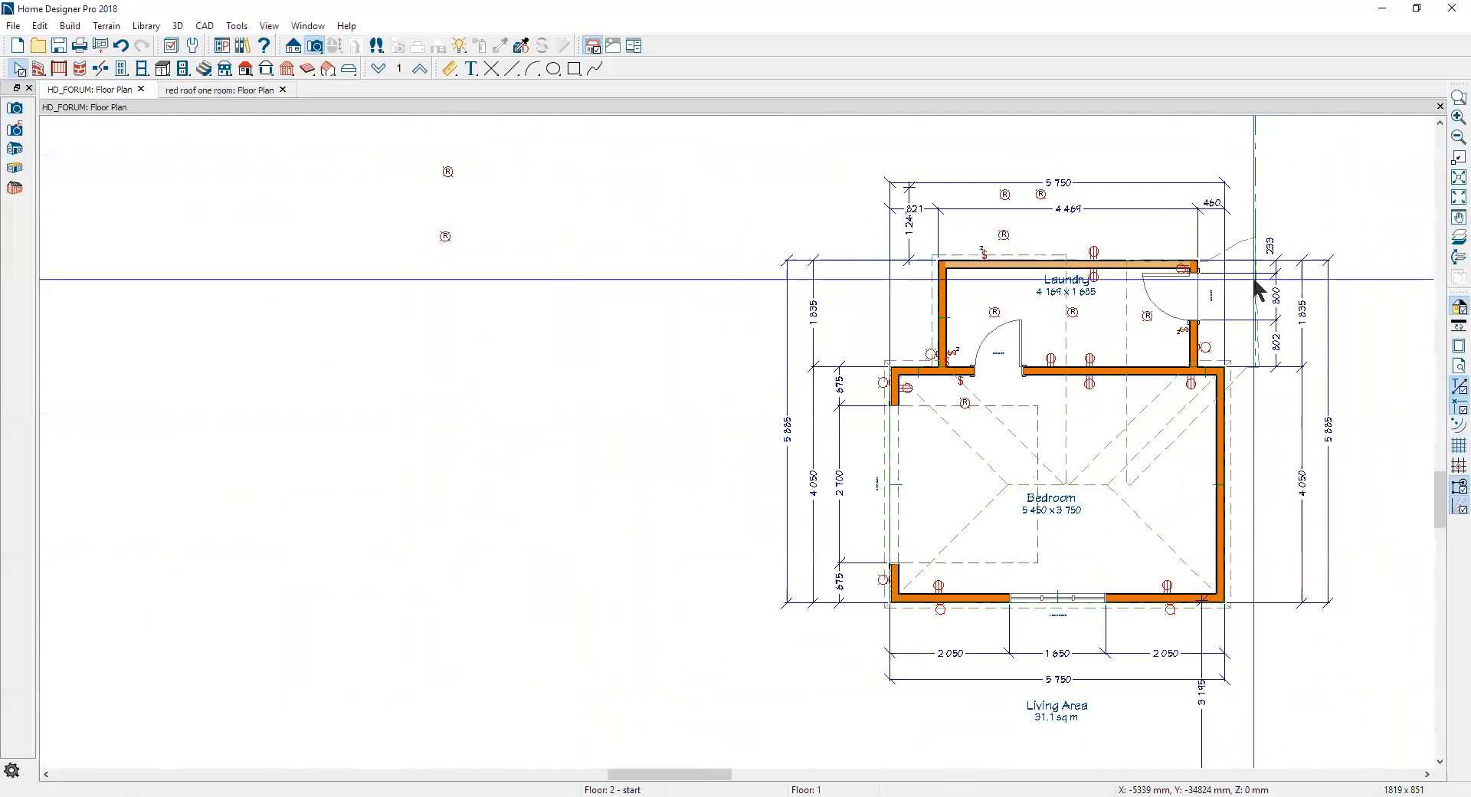
{"action": "scroll", "coordinate": [1107, 268], "scroll_direction": "up", "scroll_amount": 2}
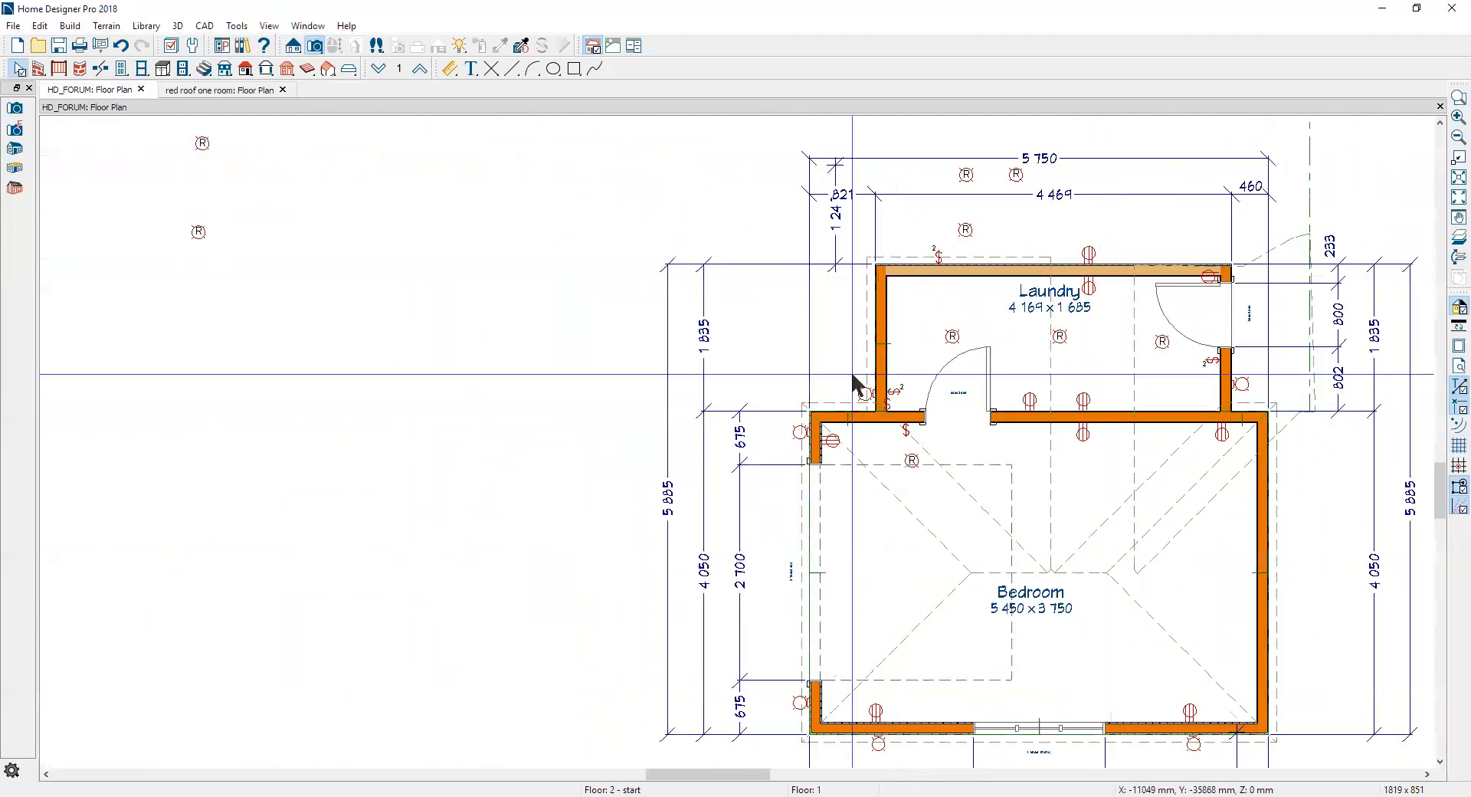
{"action": "scroll", "coordinate": [865, 375], "scroll_direction": "up", "scroll_amount": 4}
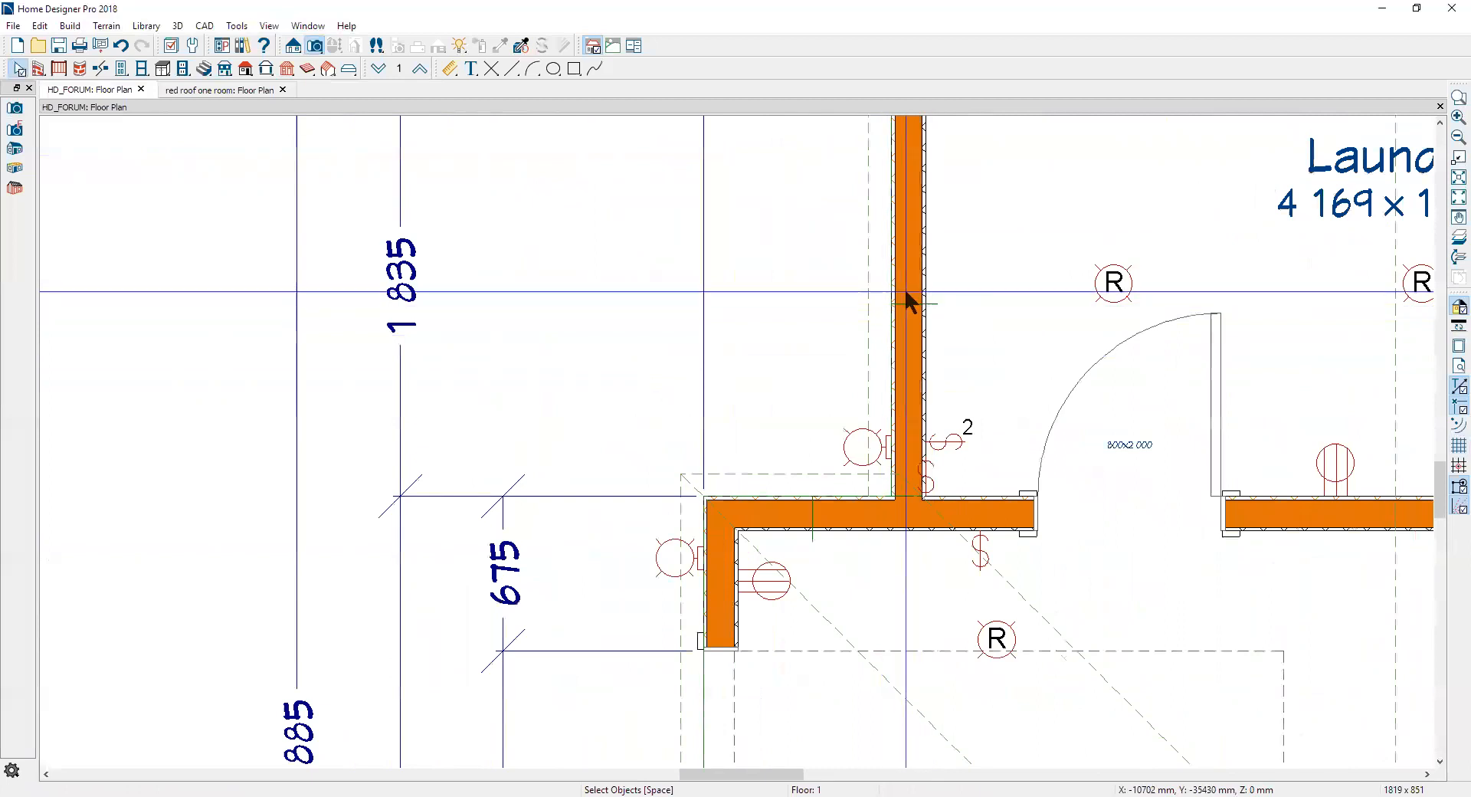
{"action": "scroll", "coordinate": [900, 288], "scroll_direction": "up", "scroll_amount": 2}
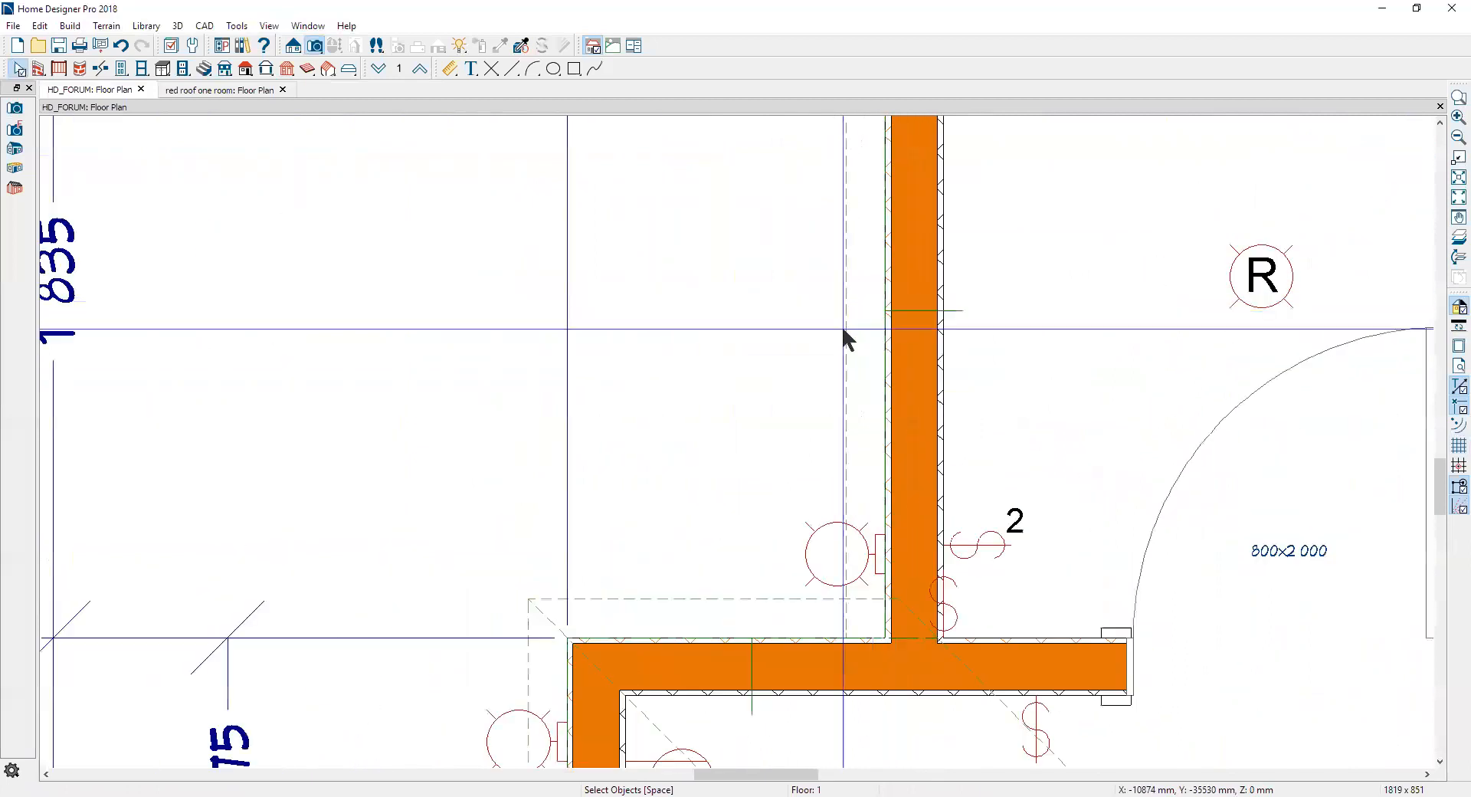
Step: Try moving the laundry's west roof plane about 400 mm outward to the west to expose its baseline
{"action": "left_click", "coordinate": [842, 326]}
{"action": "scroll", "coordinate": [1098, 308], "scroll_direction": "down", "scroll_amount": 2}
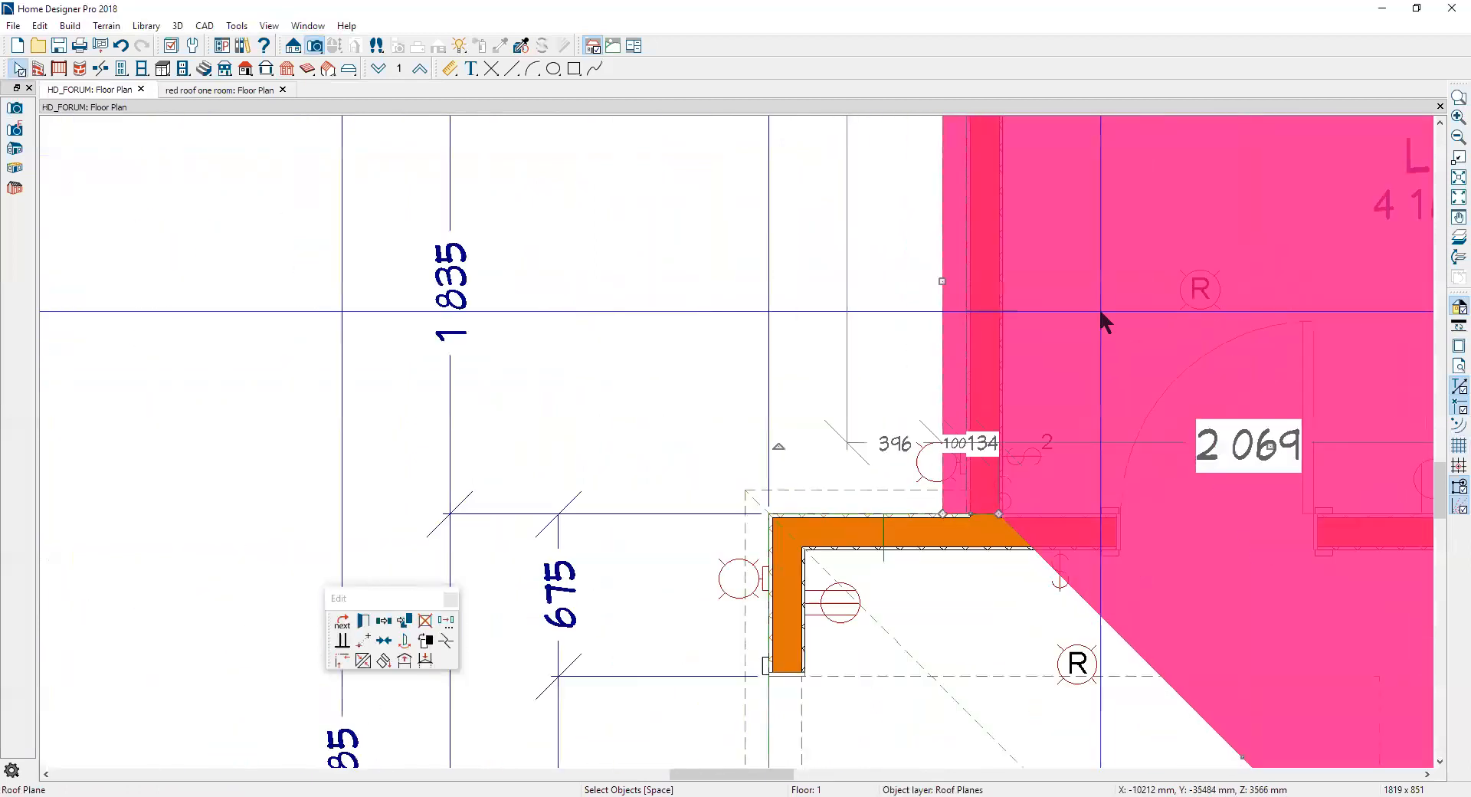
{"action": "scroll", "coordinate": [1098, 308], "scroll_direction": "down", "scroll_amount": 1}
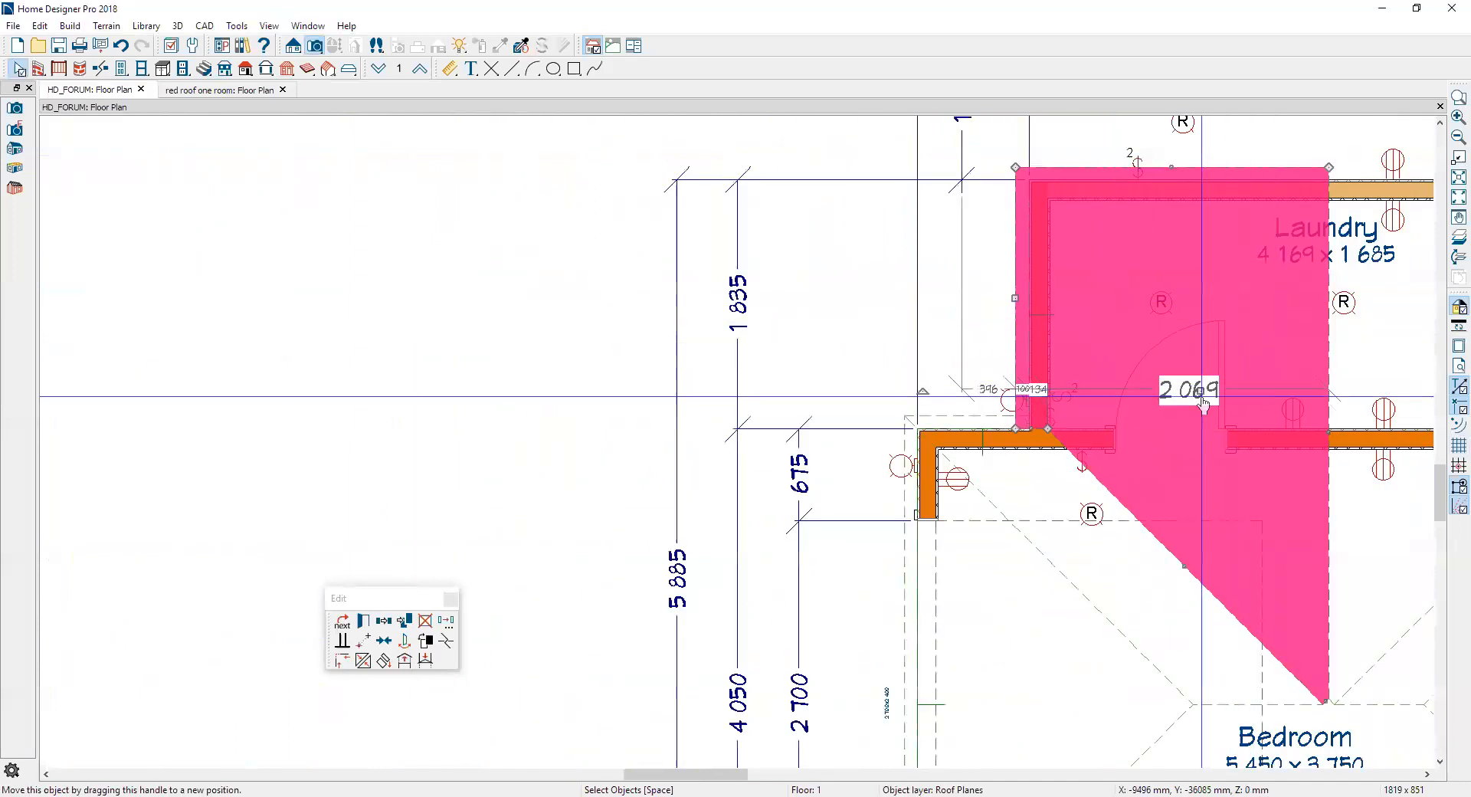
{"action": "left_click_drag", "start_coordinate": [1201, 402], "coordinate": [1151, 418]}
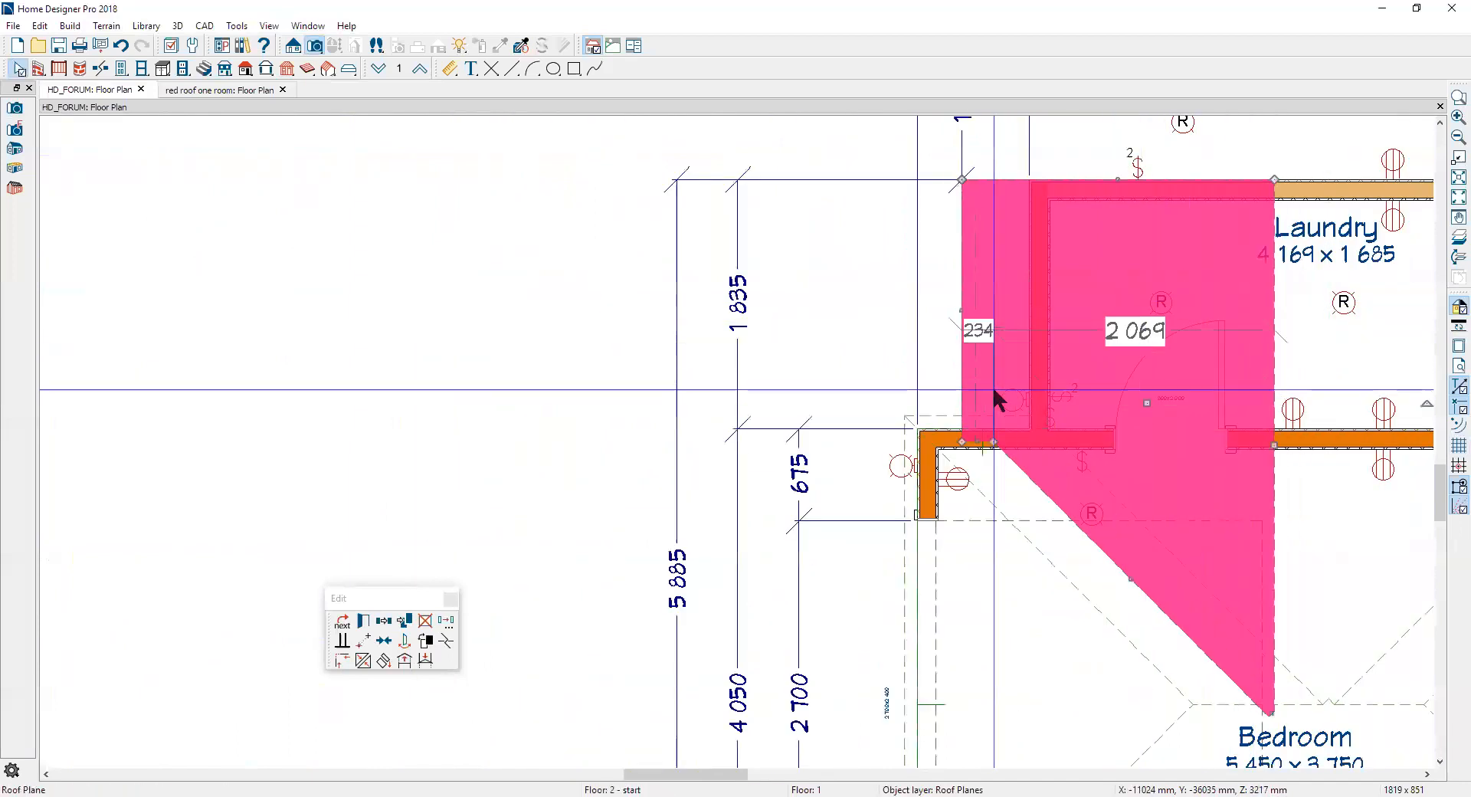
{"action": "scroll", "coordinate": [1023, 348], "scroll_direction": "up", "scroll_amount": 1}
{"action": "scroll", "coordinate": [1017, 346], "scroll_direction": "up", "scroll_amount": 1}
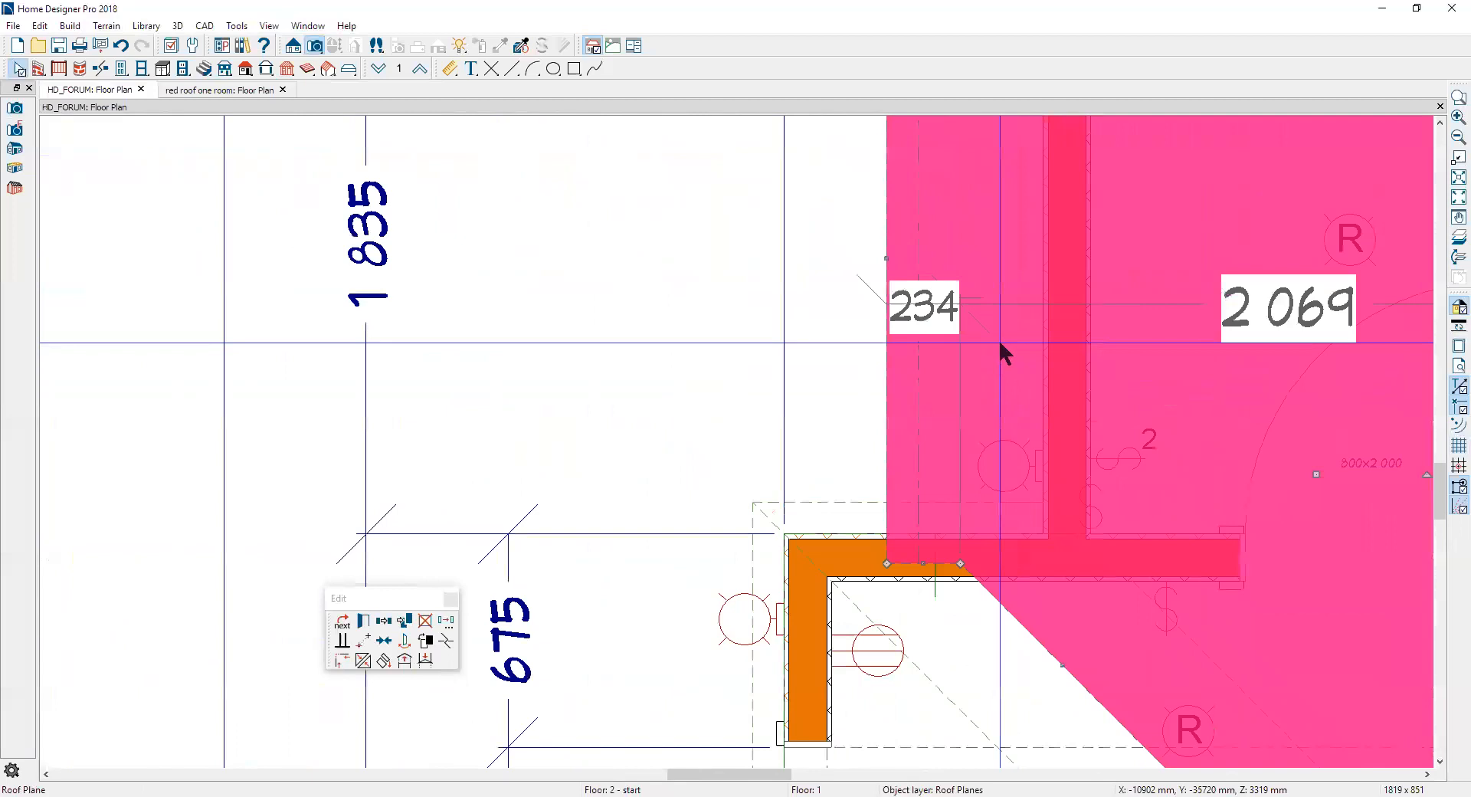
{"action": "key", "text": "Escape"}
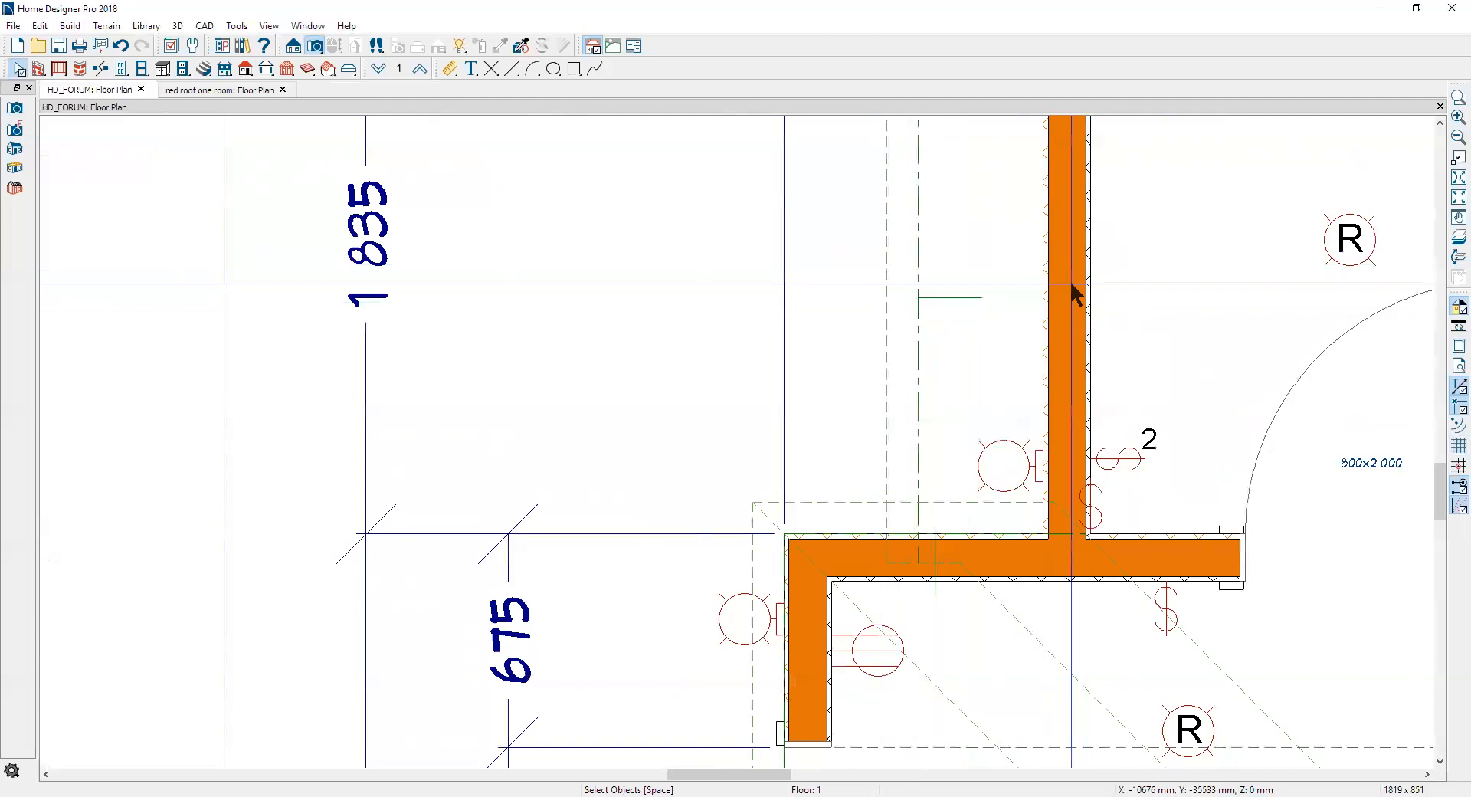
Step: Move the laundry's west roof plane 15 mm east with Point to Point Move, aligning its baseline with the wall's framing layer
{"action": "scroll", "coordinate": [1065, 282], "scroll_direction": "up", "scroll_amount": 2}
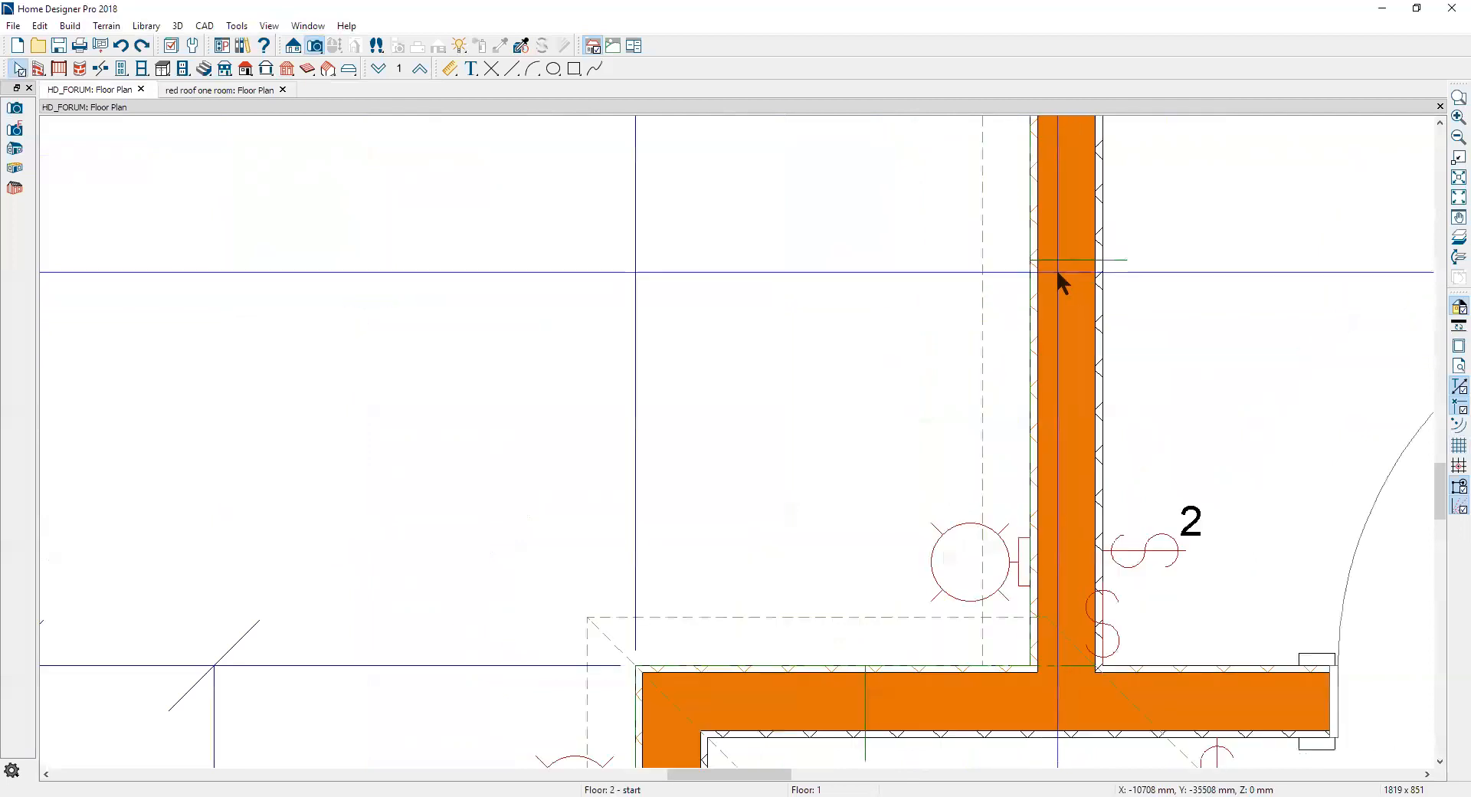
{"action": "scroll", "coordinate": [1057, 269], "scroll_direction": "up", "scroll_amount": 3}
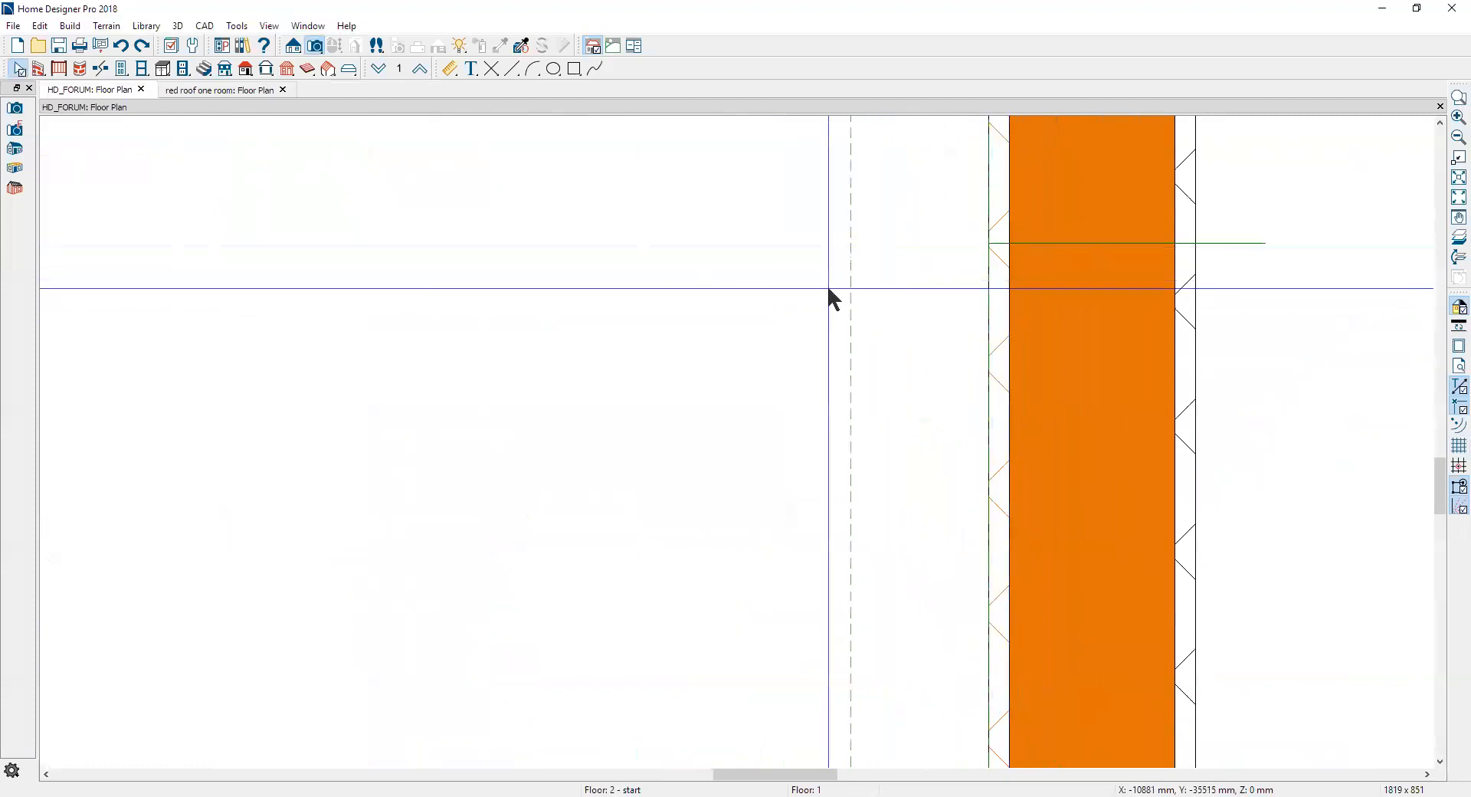
{"action": "left_click", "coordinate": [850, 292]}
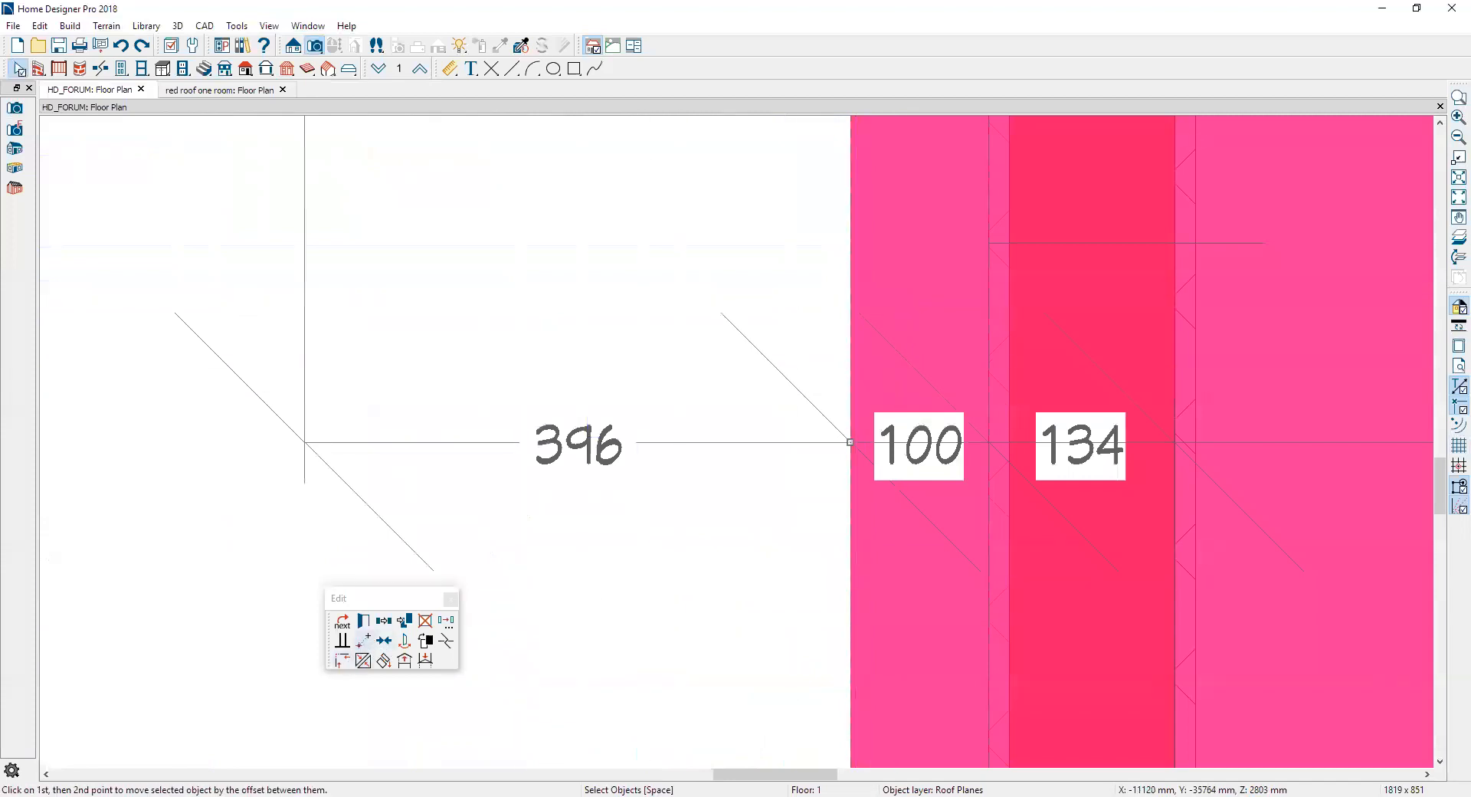
{"action": "left_click", "coordinate": [446, 621]}
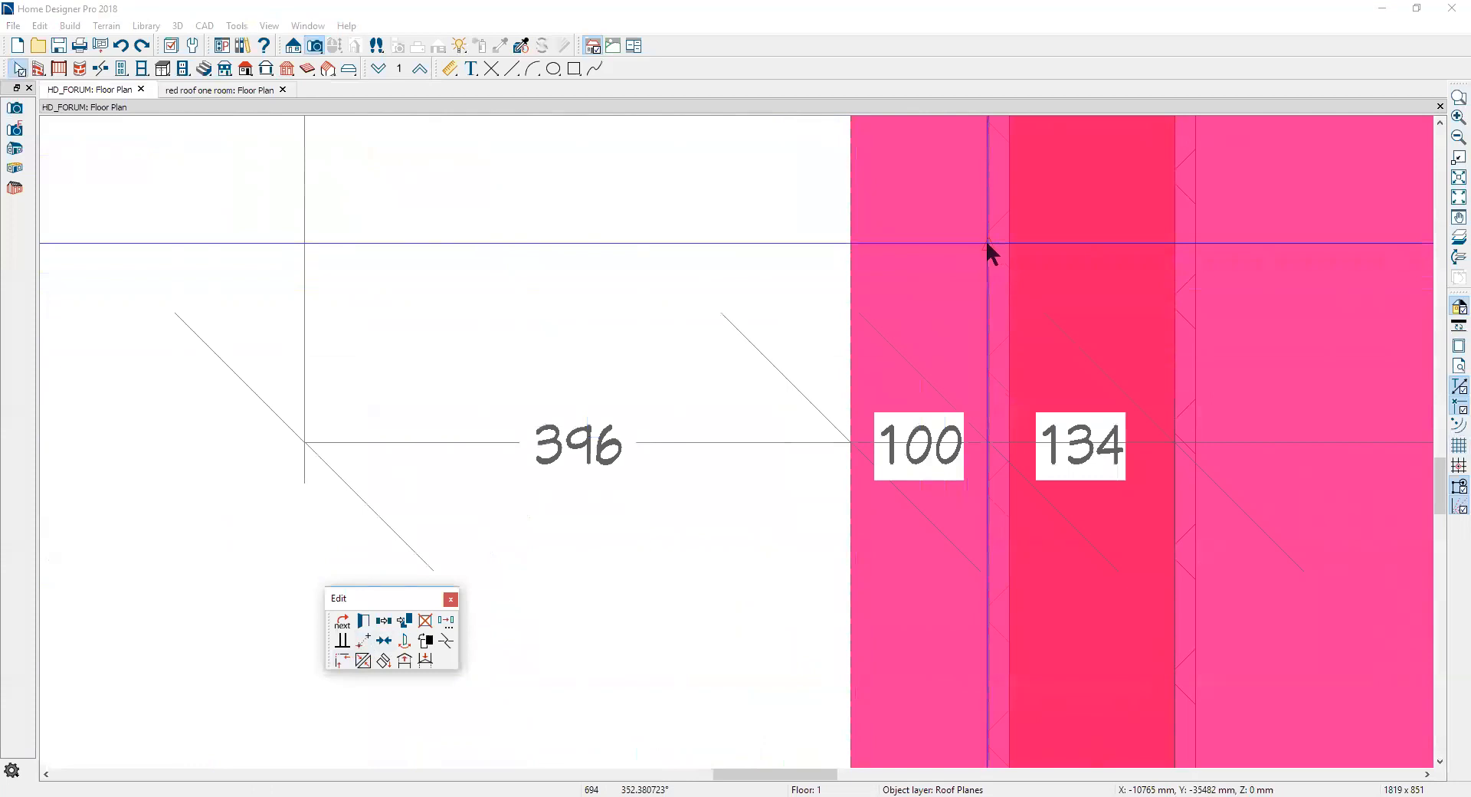
{"action": "left_click_drag", "start_coordinate": [1019, 237], "coordinate": [1012, 240]}
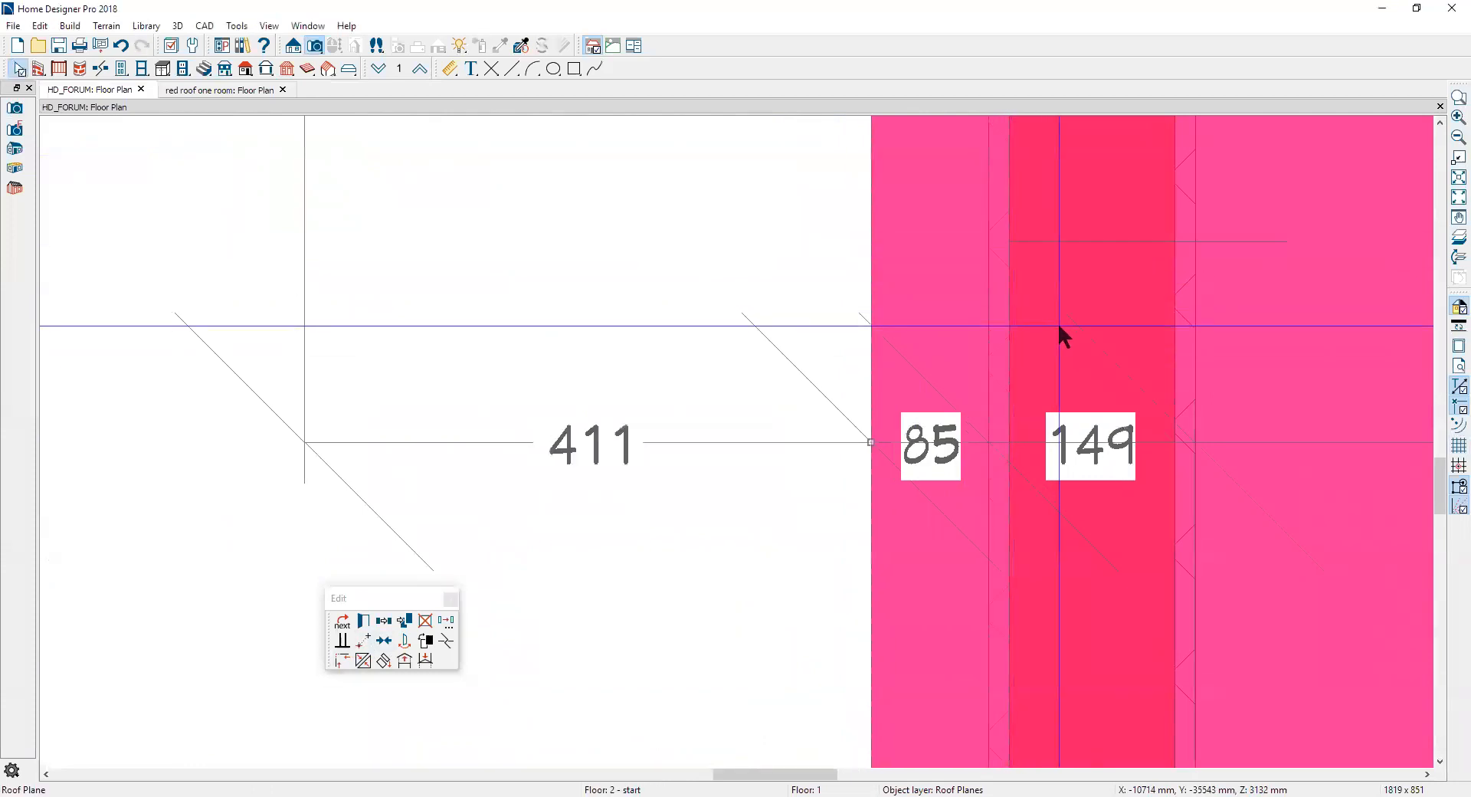
{"action": "key", "text": "Escape"}
Step: Delete the misshapen roof plane on the laundry's east side
{"action": "scroll", "coordinate": [1027, 302], "scroll_direction": "down", "scroll_amount": 6}
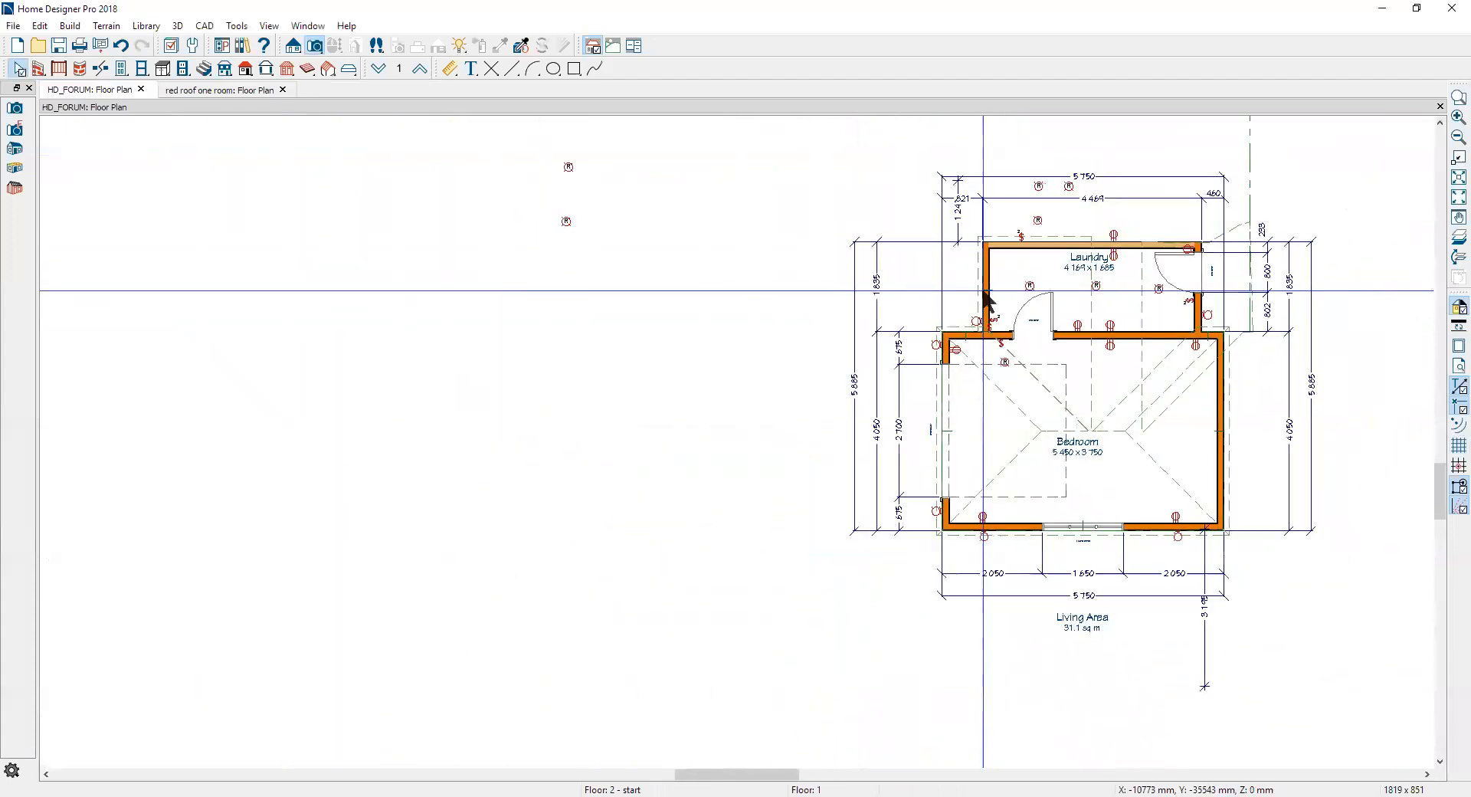
{"action": "scroll", "coordinate": [1260, 238], "scroll_direction": "up", "scroll_amount": 5}
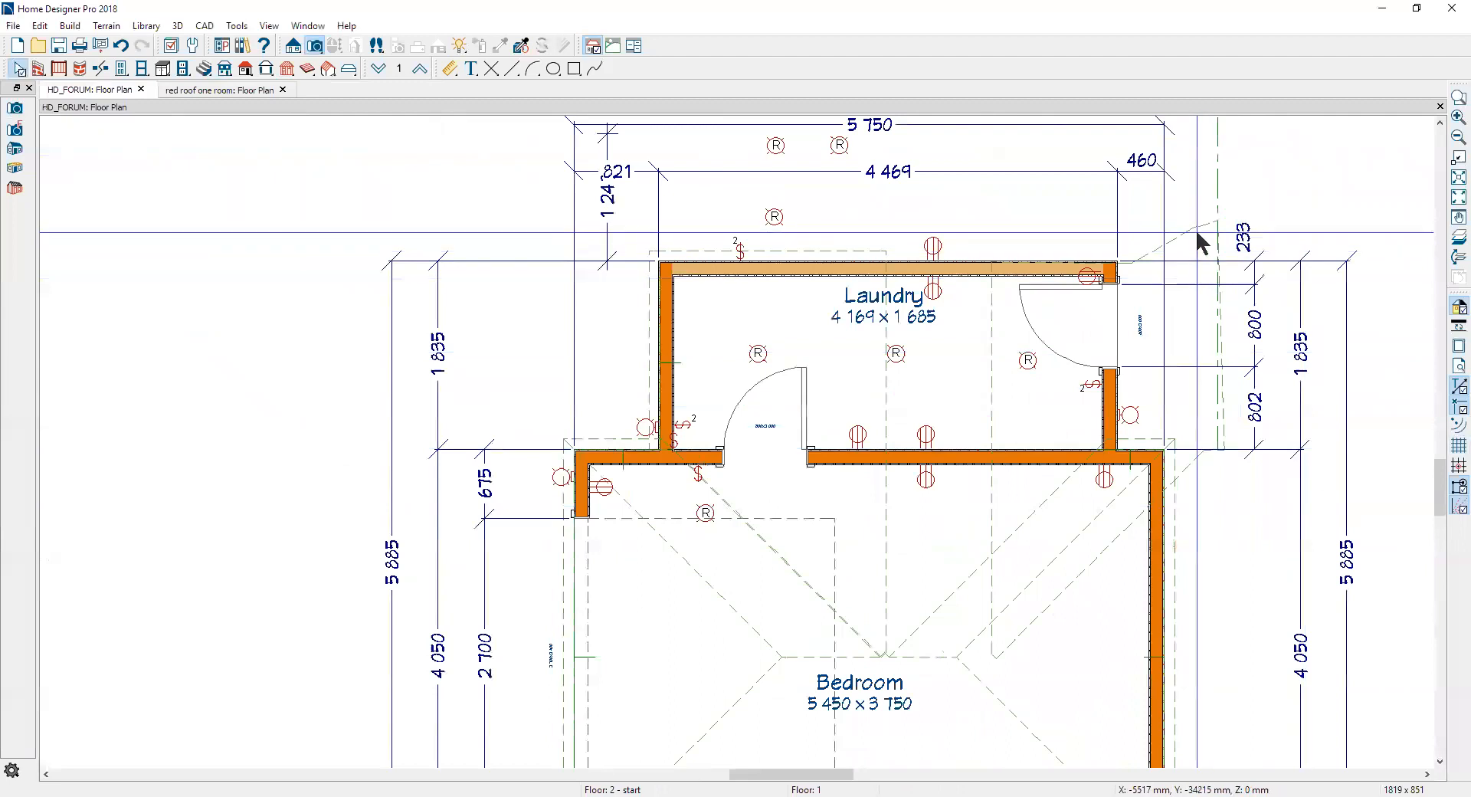
{"action": "left_click", "coordinate": [1197, 233]}
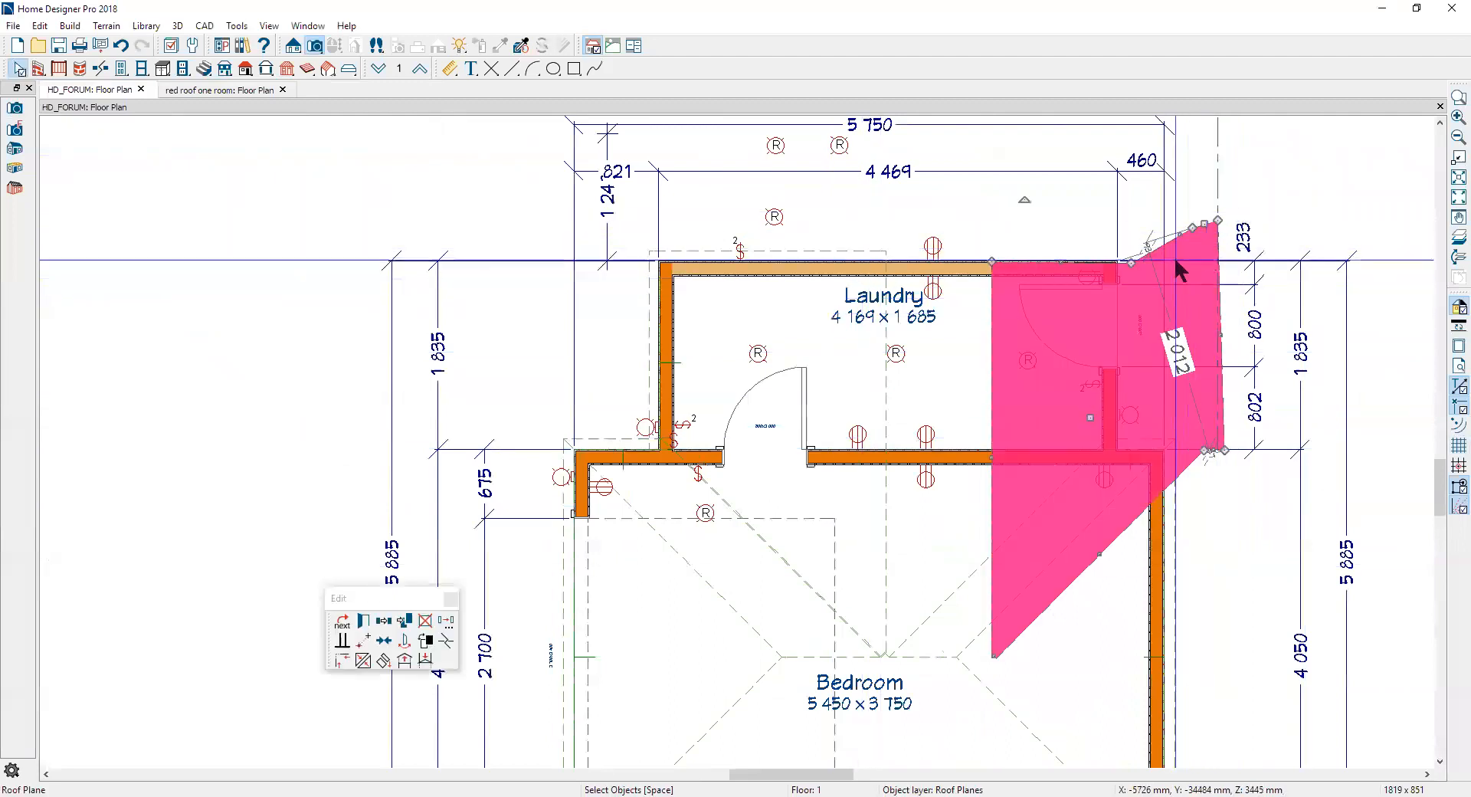
{"action": "key", "text": "Delete"}
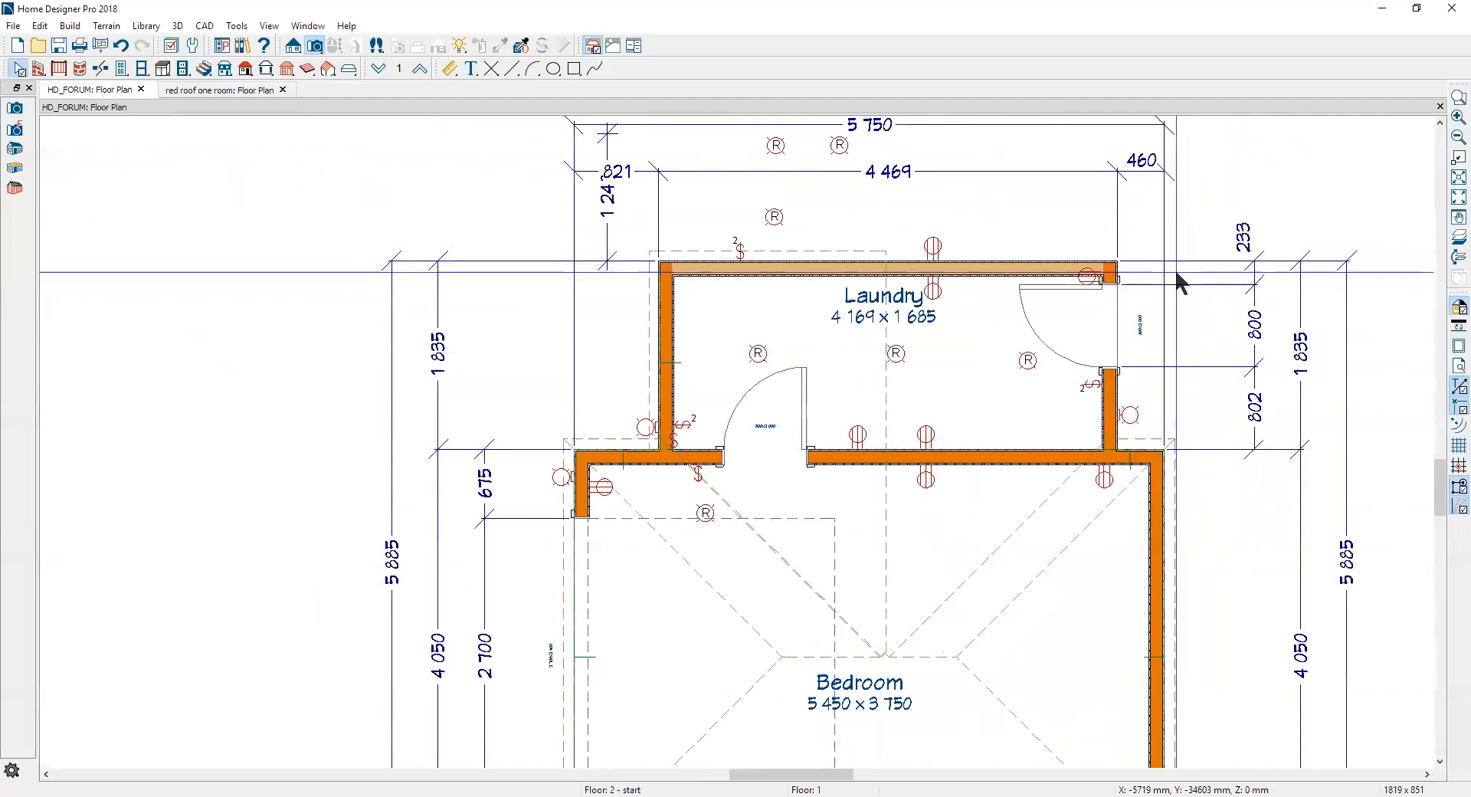
{"action": "key", "text": "ctrl+z"}
Step: Copy the laundry's west roof plane toward the east and reflect the copy horizontally about its object center
{"action": "right_click", "coordinate": [820, 255]}
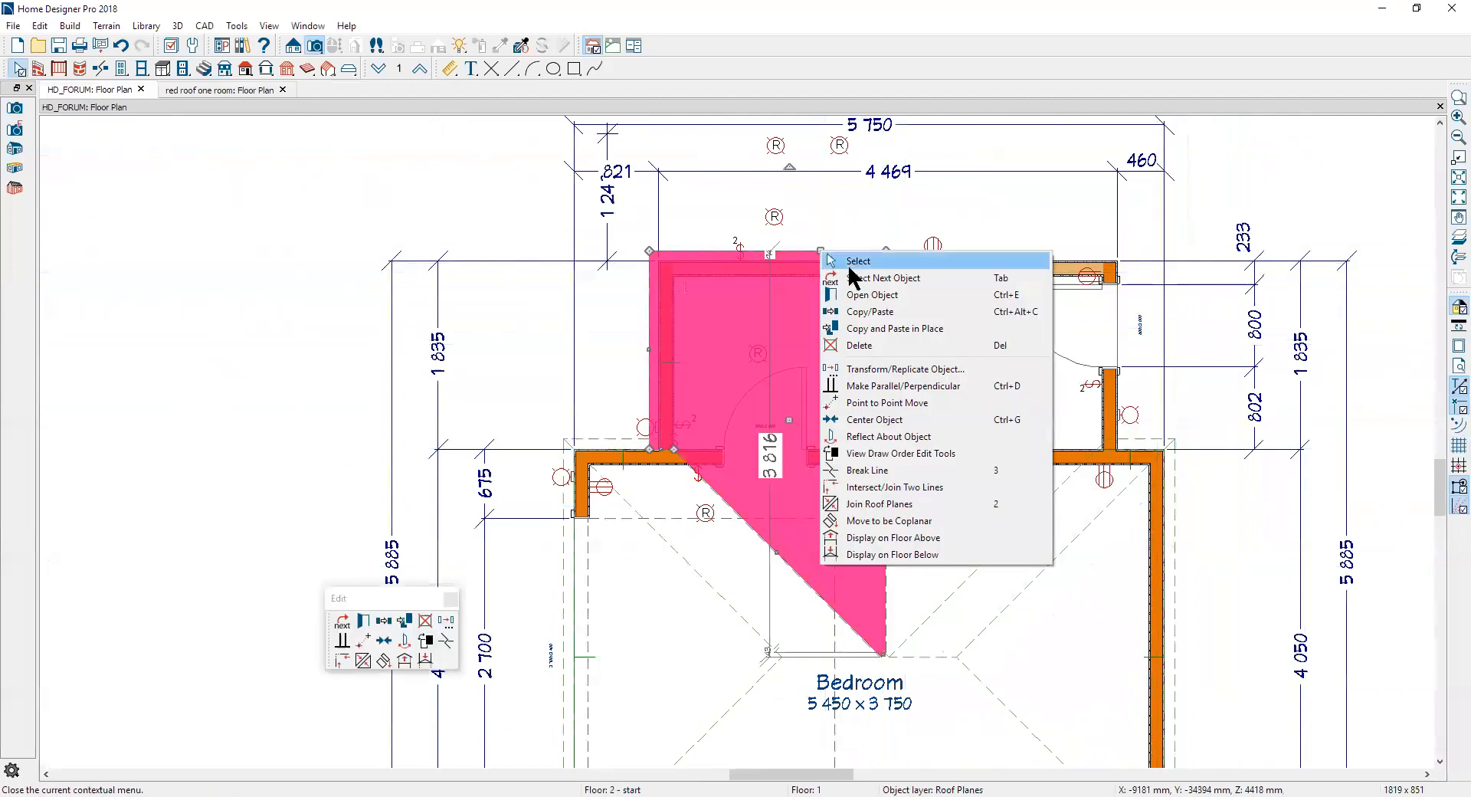
{"action": "left_click", "coordinate": [887, 316]}
{"action": "left_click_drag", "start_coordinate": [789, 420], "coordinate": [939, 422]}
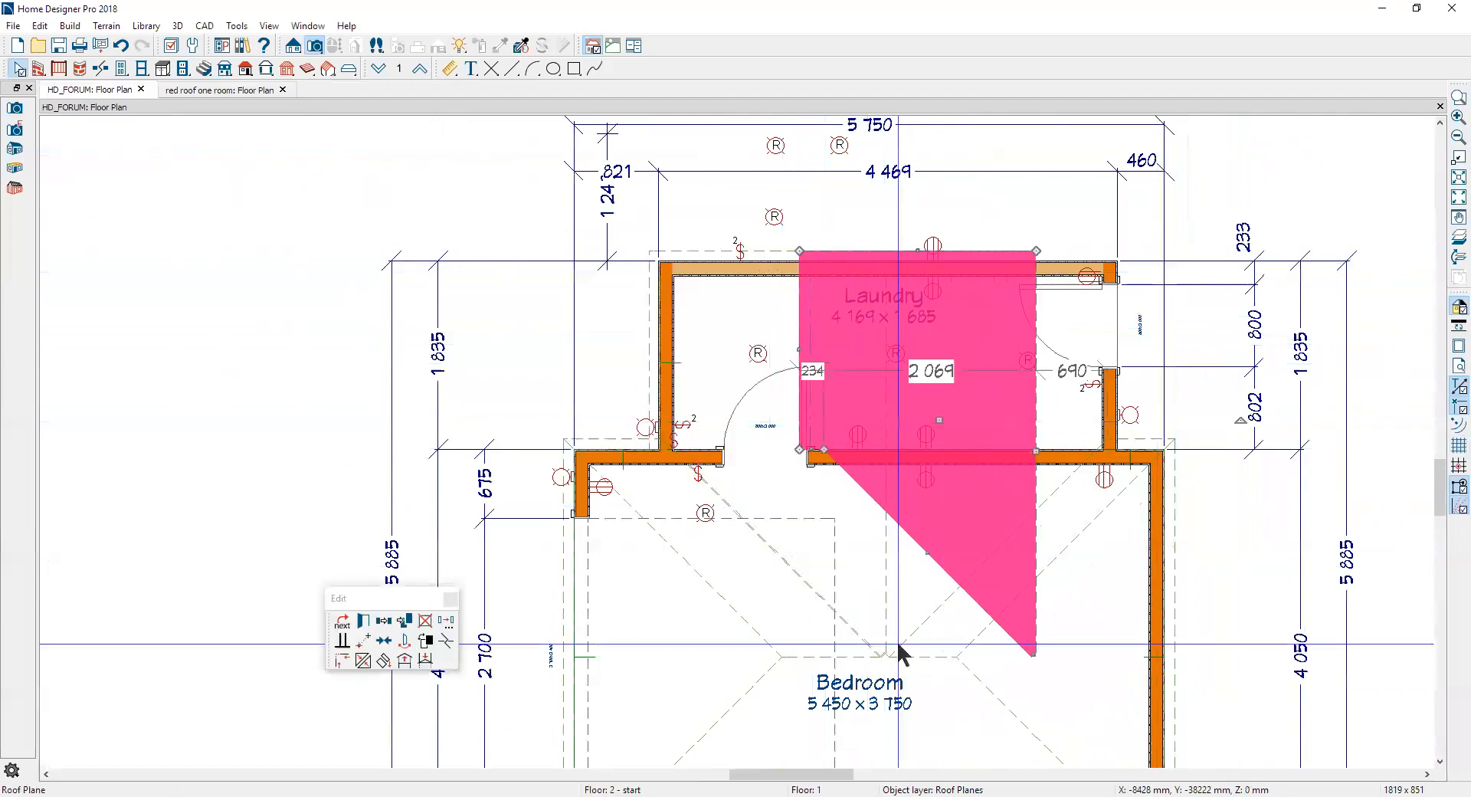
{"action": "left_click", "coordinate": [445, 628]}
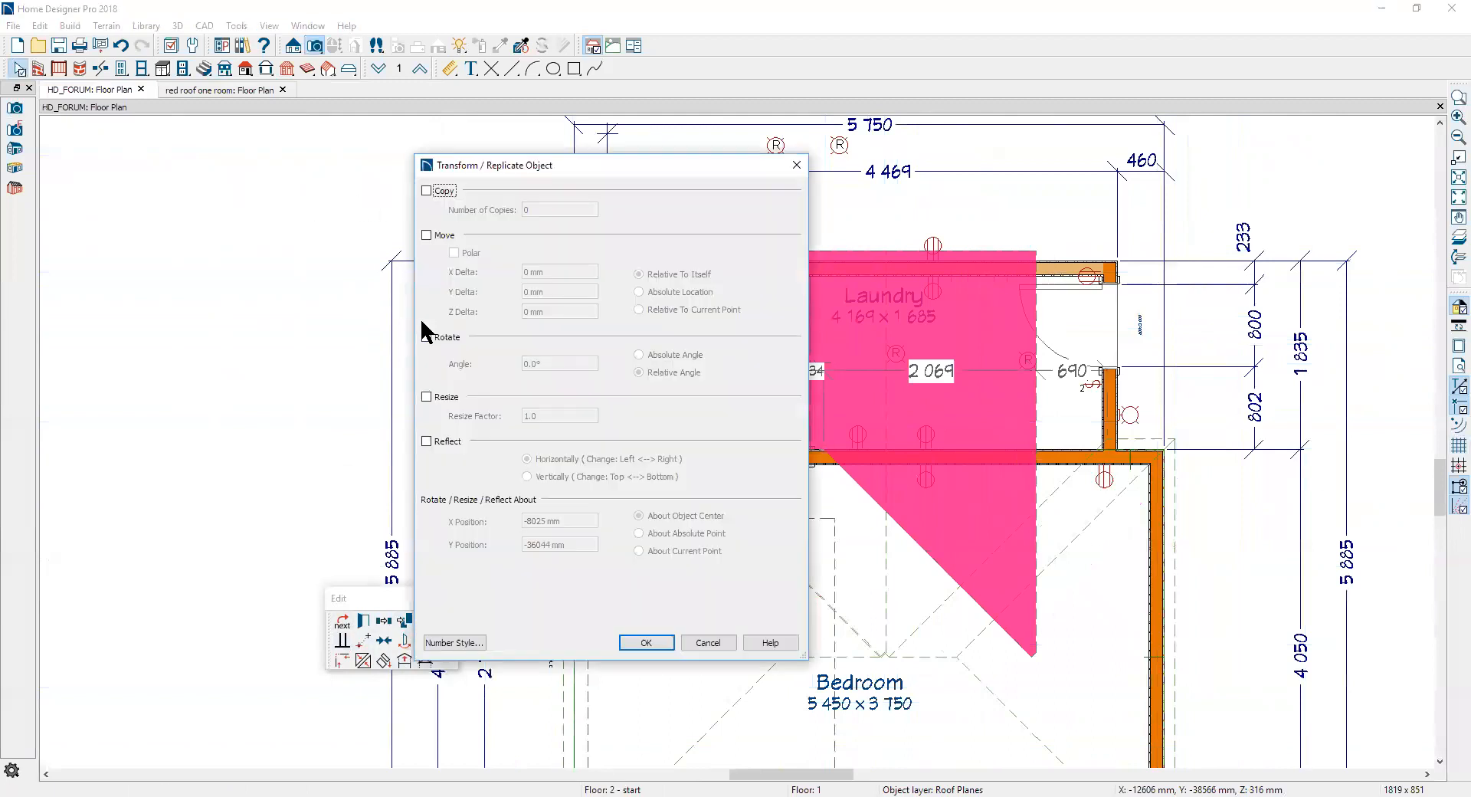
{"action": "left_click", "coordinate": [433, 442]}
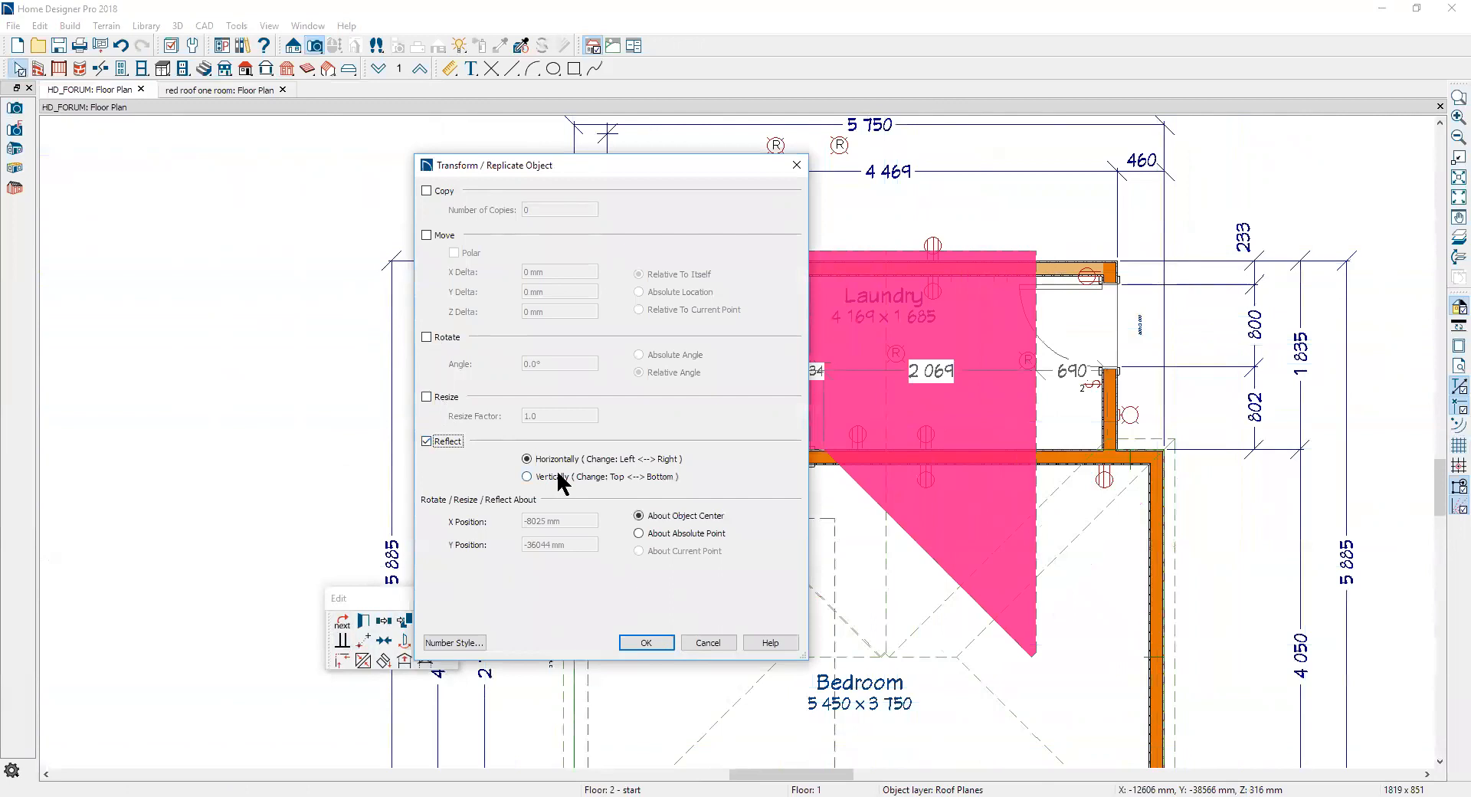
{"action": "left_click", "coordinate": [646, 643]}
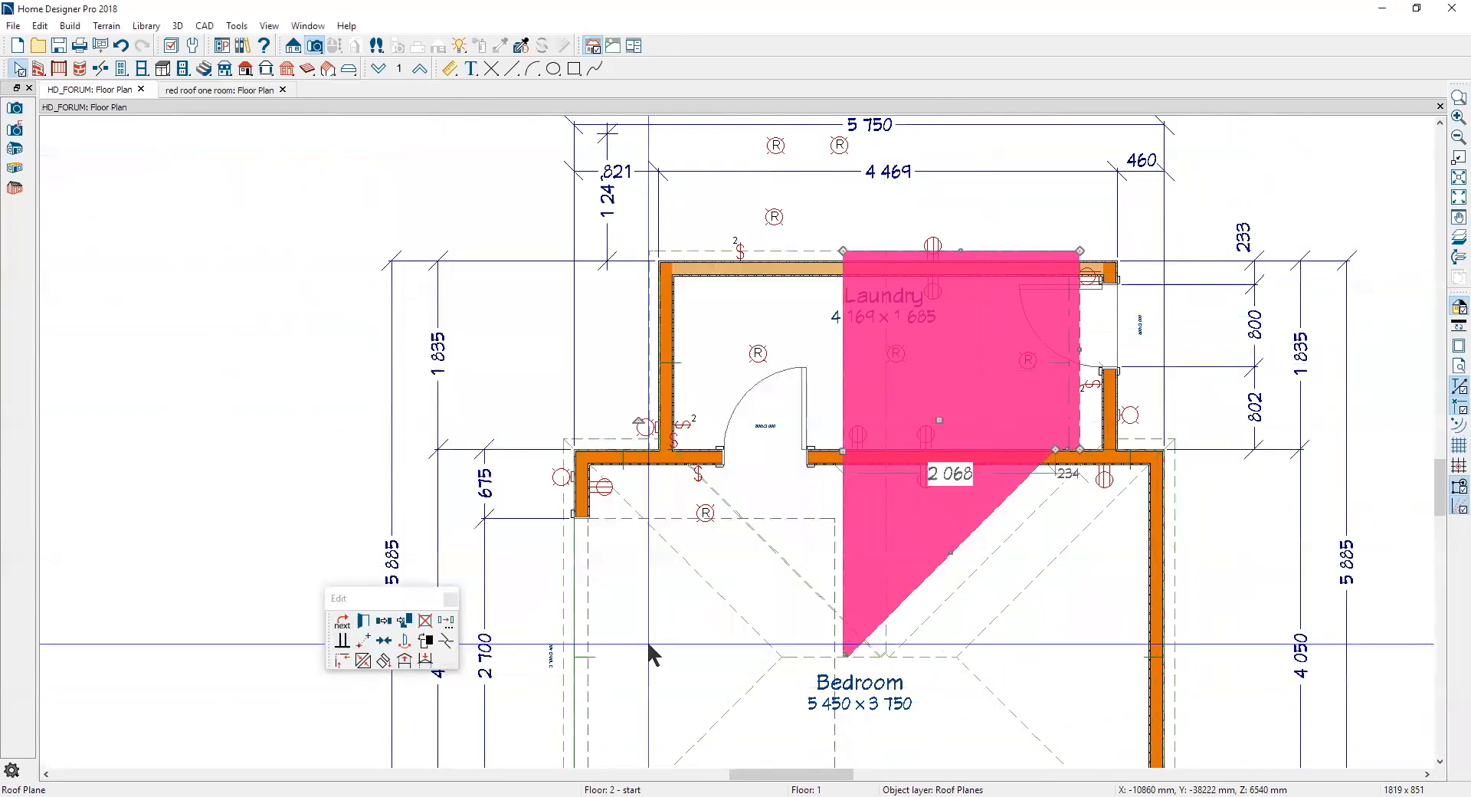
Step: Move the mirrored roof plane with Point to Point Move so its baseline meets the framing layer of the laundry's east wall
{"action": "scroll", "coordinate": [1195, 375], "scroll_direction": "up", "scroll_amount": 4}
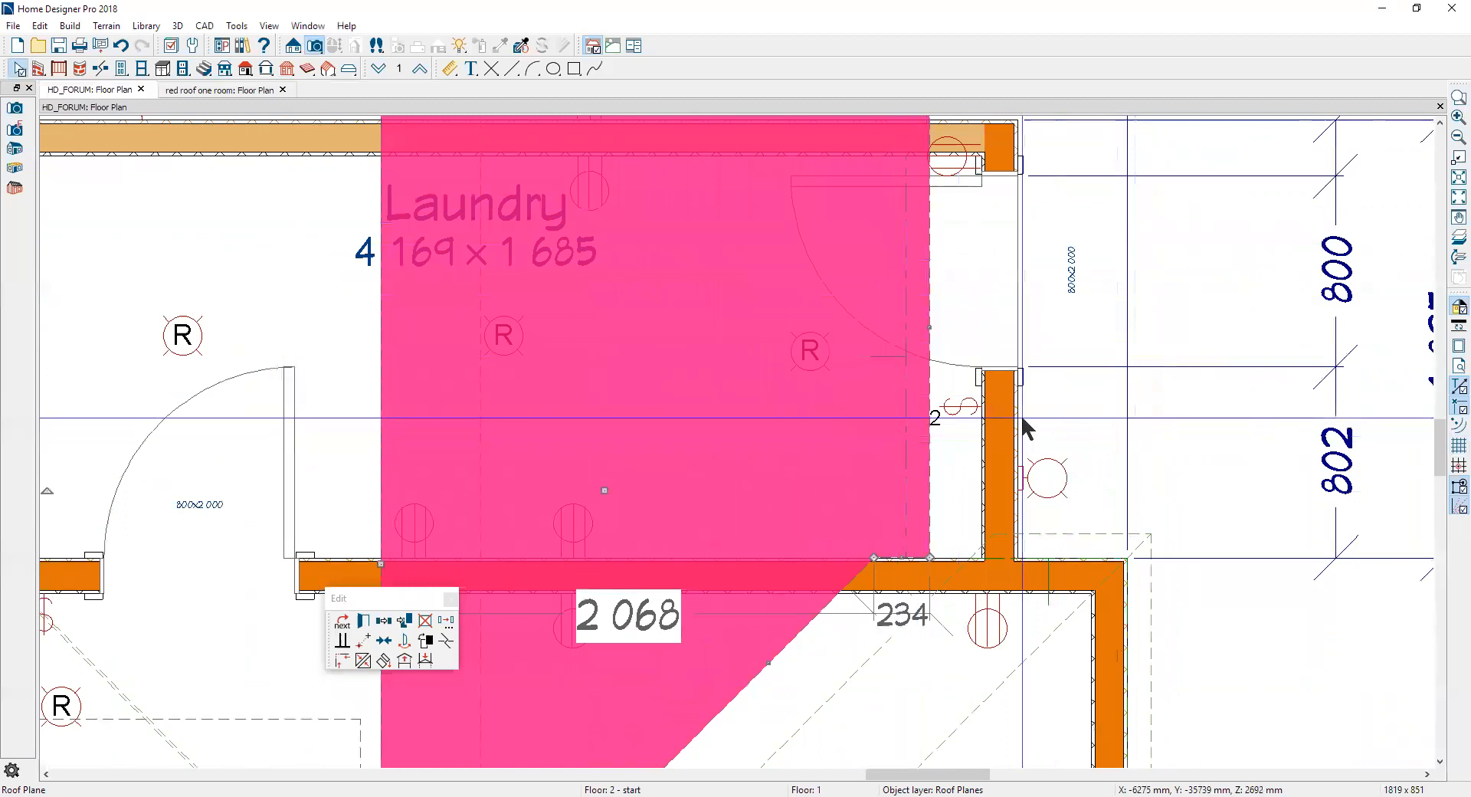
{"action": "left_click", "coordinate": [369, 647]}
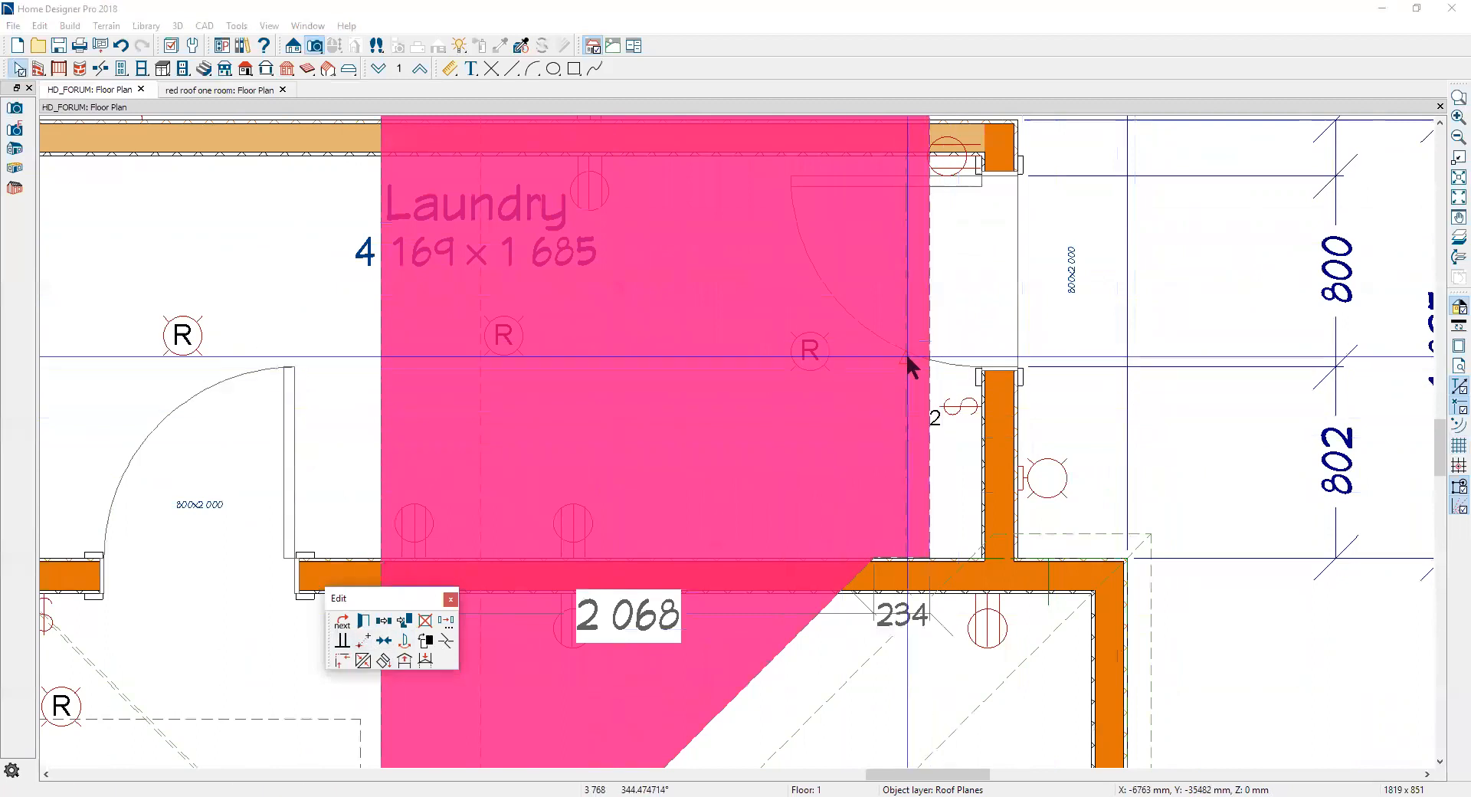
{"action": "left_click", "coordinate": [1015, 359]}
{"action": "left_click", "coordinate": [1095, 434]}
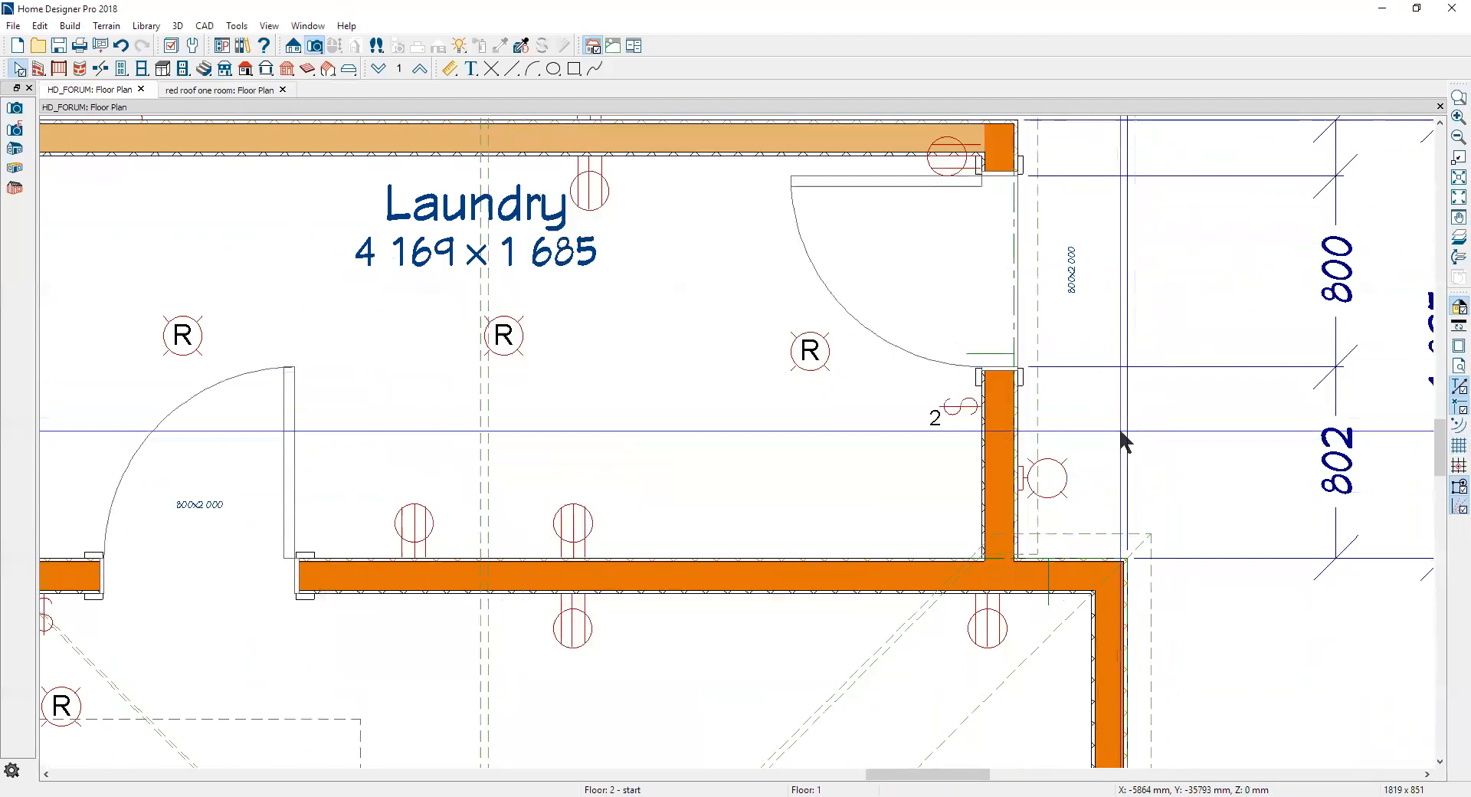
Step: Join the laundry's east and west roof planes along the ridge
{"action": "scroll", "coordinate": [1123, 436], "scroll_direction": "down", "scroll_amount": 2}
{"action": "scroll", "coordinate": [1138, 413], "scroll_direction": "down", "scroll_amount": 1}
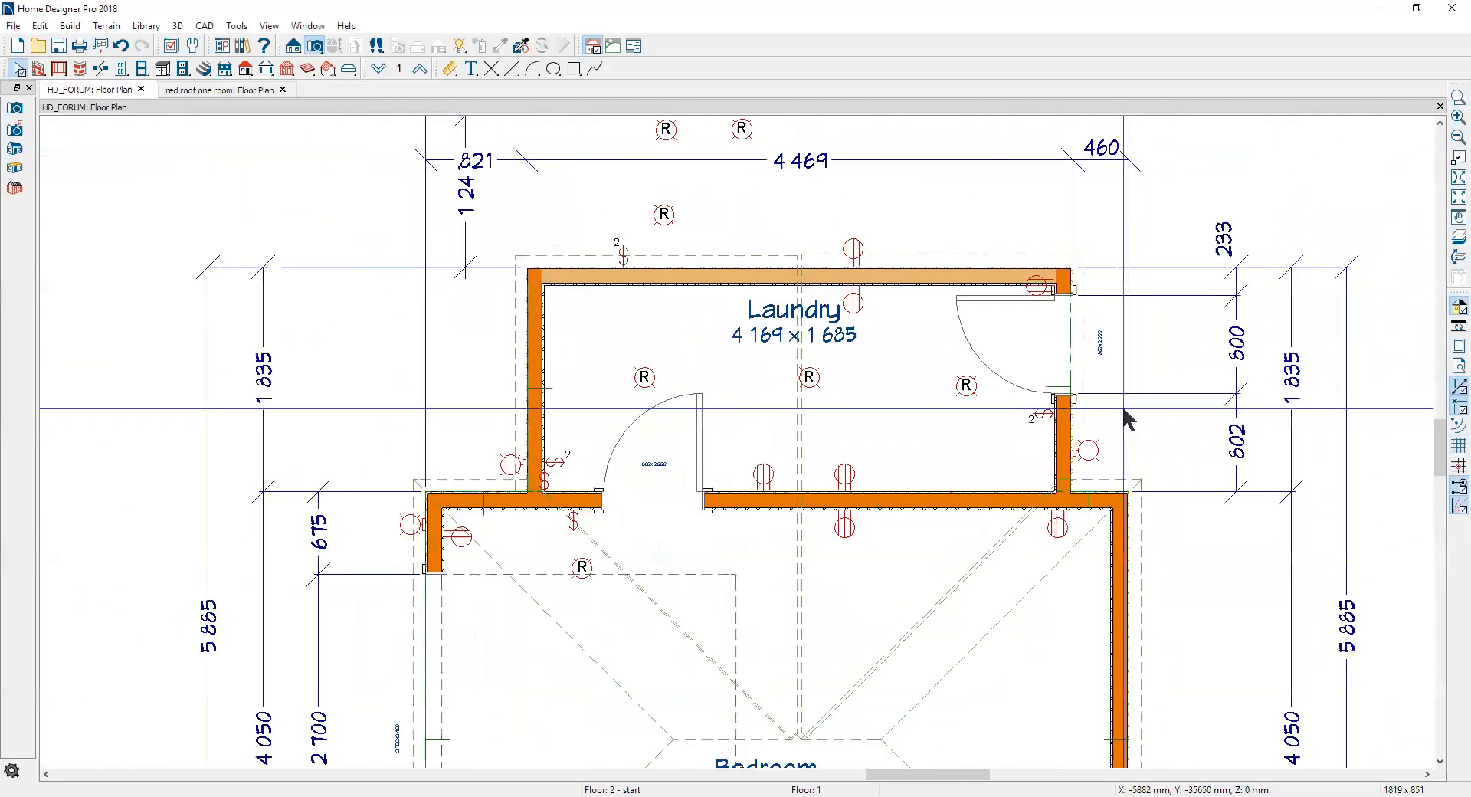
{"action": "right_click", "coordinate": [805, 432]}
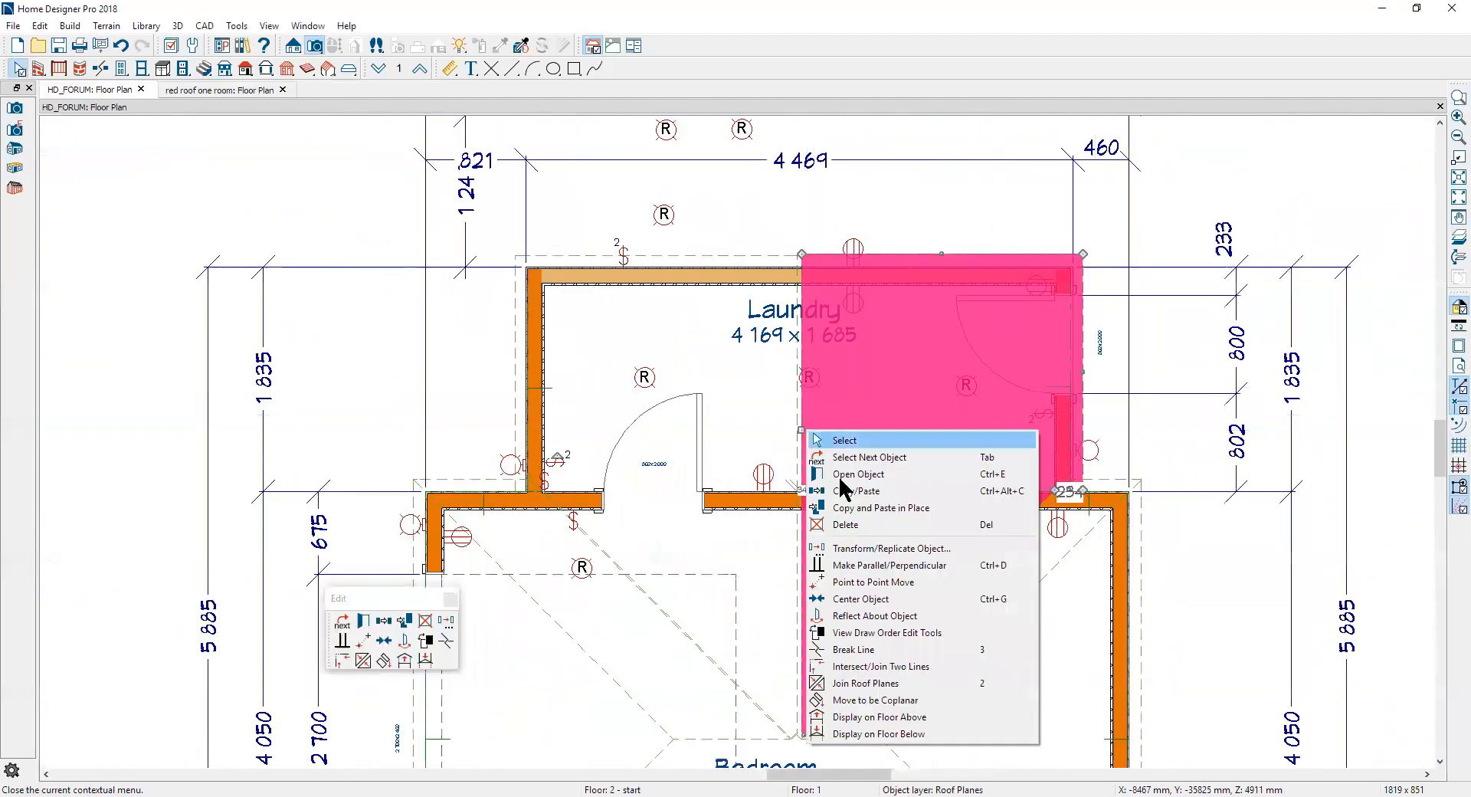
{"action": "left_click", "coordinate": [848, 683]}
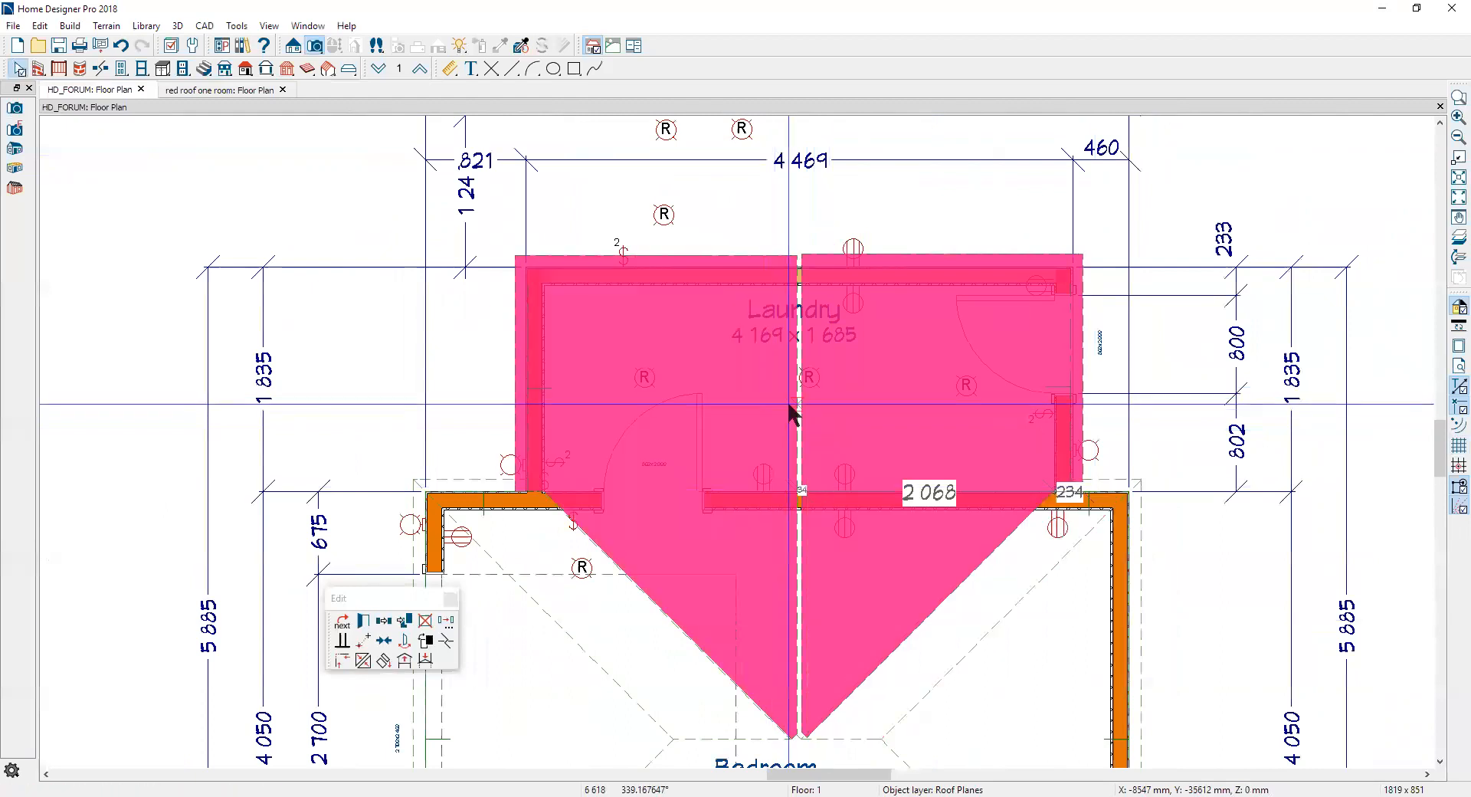
{"action": "left_click", "coordinate": [796, 427]}
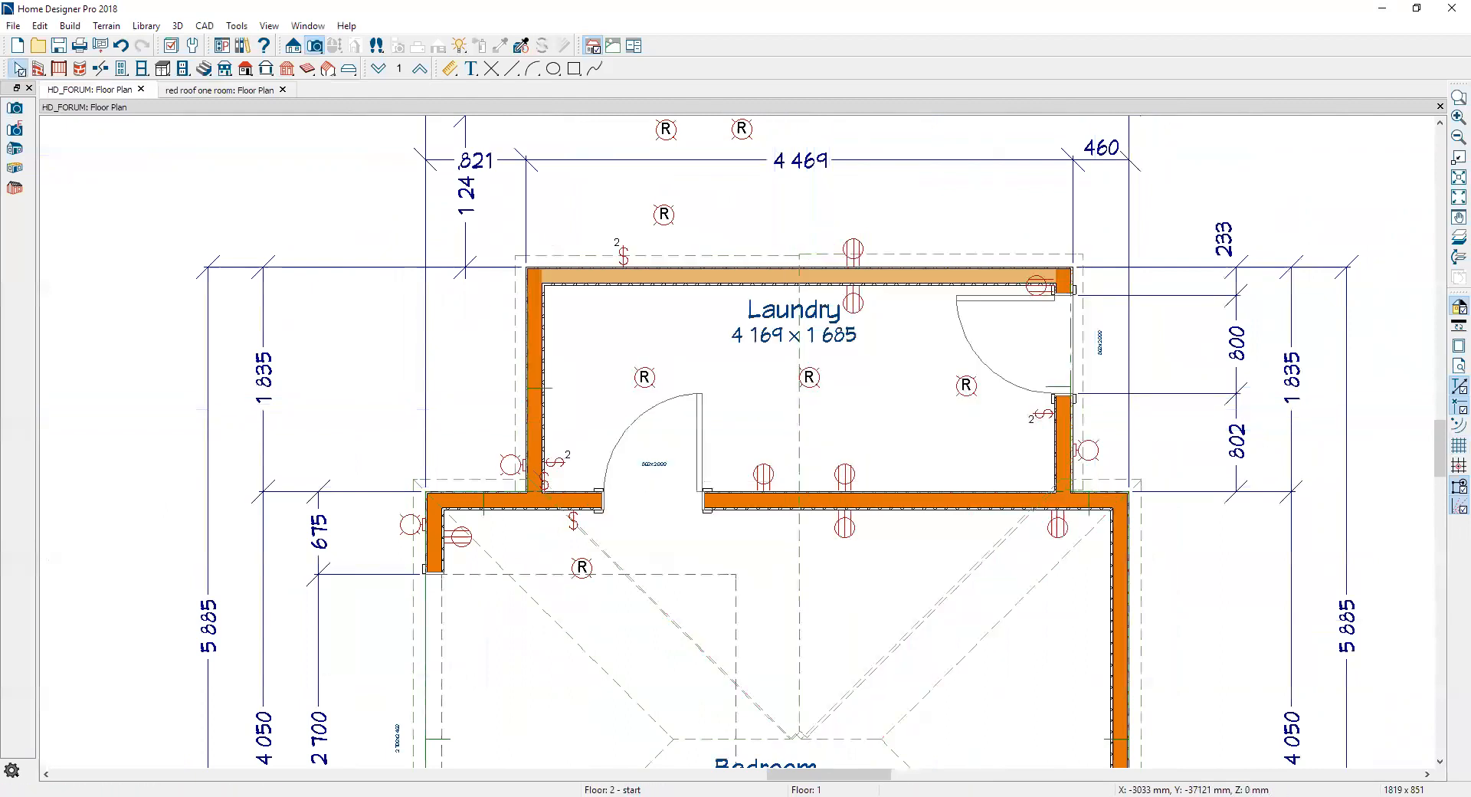
Step: Join the laundry's west and east roof planes with the adjoining bedroom roof planes along both valleys
{"action": "scroll", "coordinate": [896, 669], "scroll_direction": "up", "scroll_amount": 2}
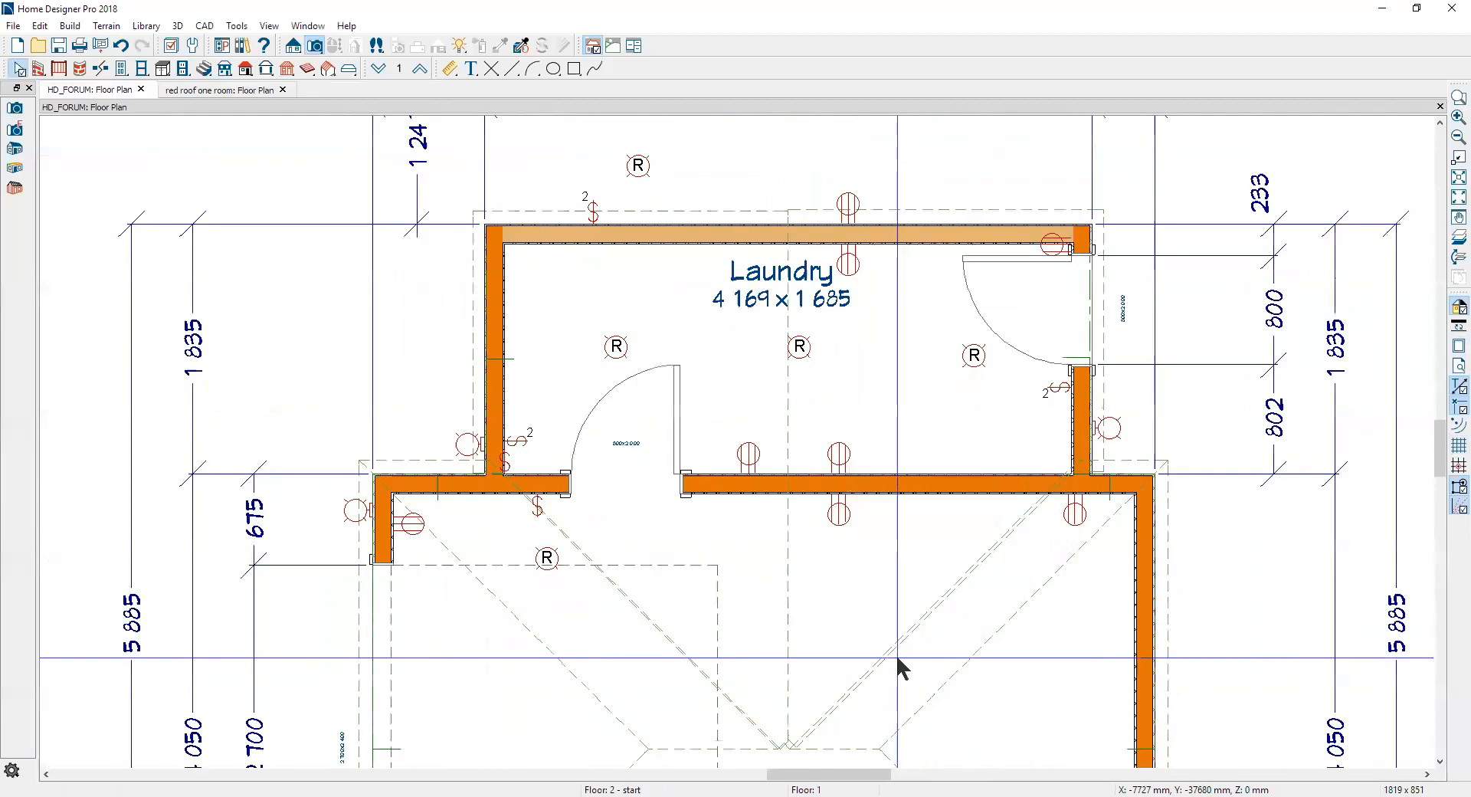
{"action": "right_click", "coordinate": [659, 650]}
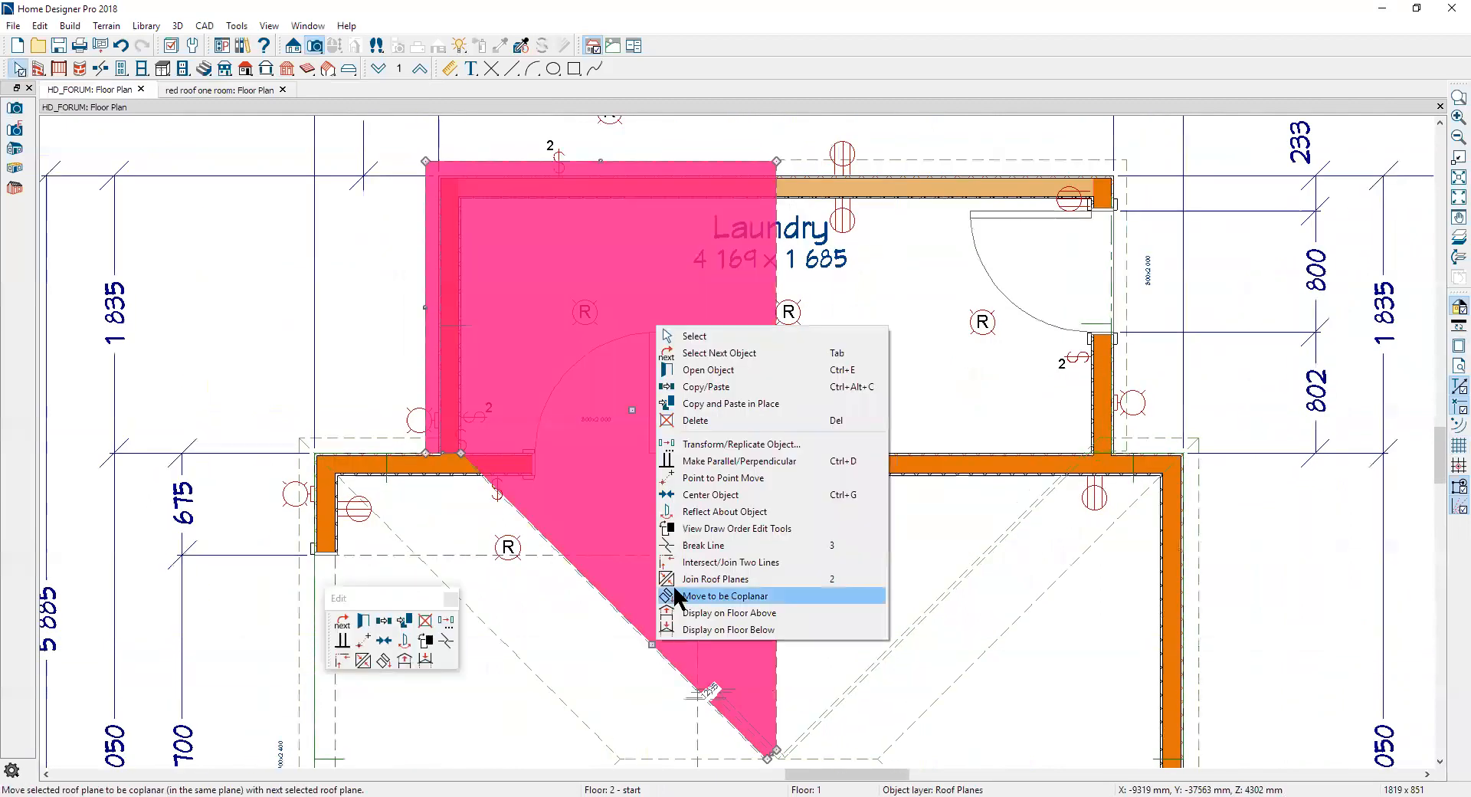
{"action": "left_click", "coordinate": [712, 579]}
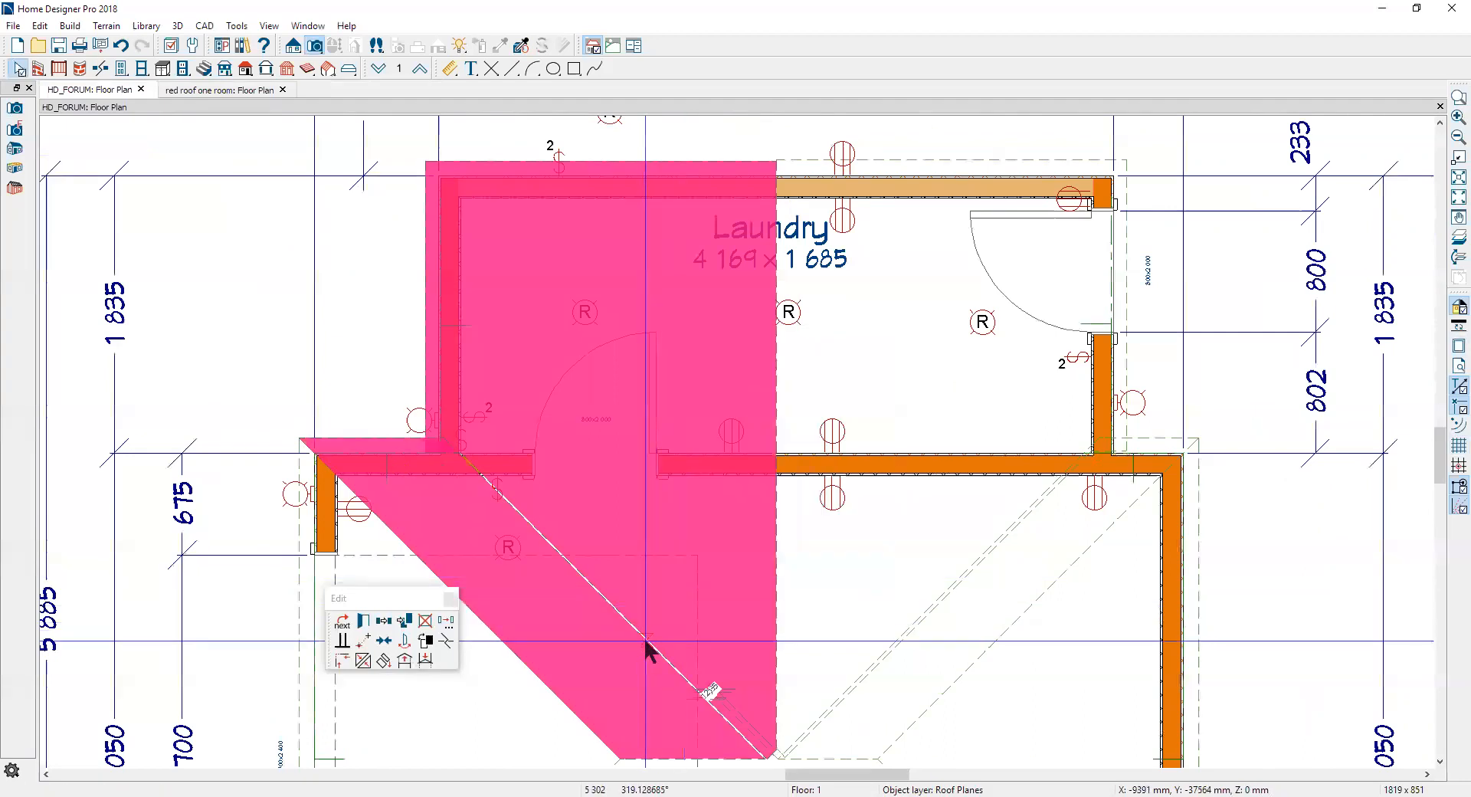
{"action": "left_click", "coordinate": [644, 637]}
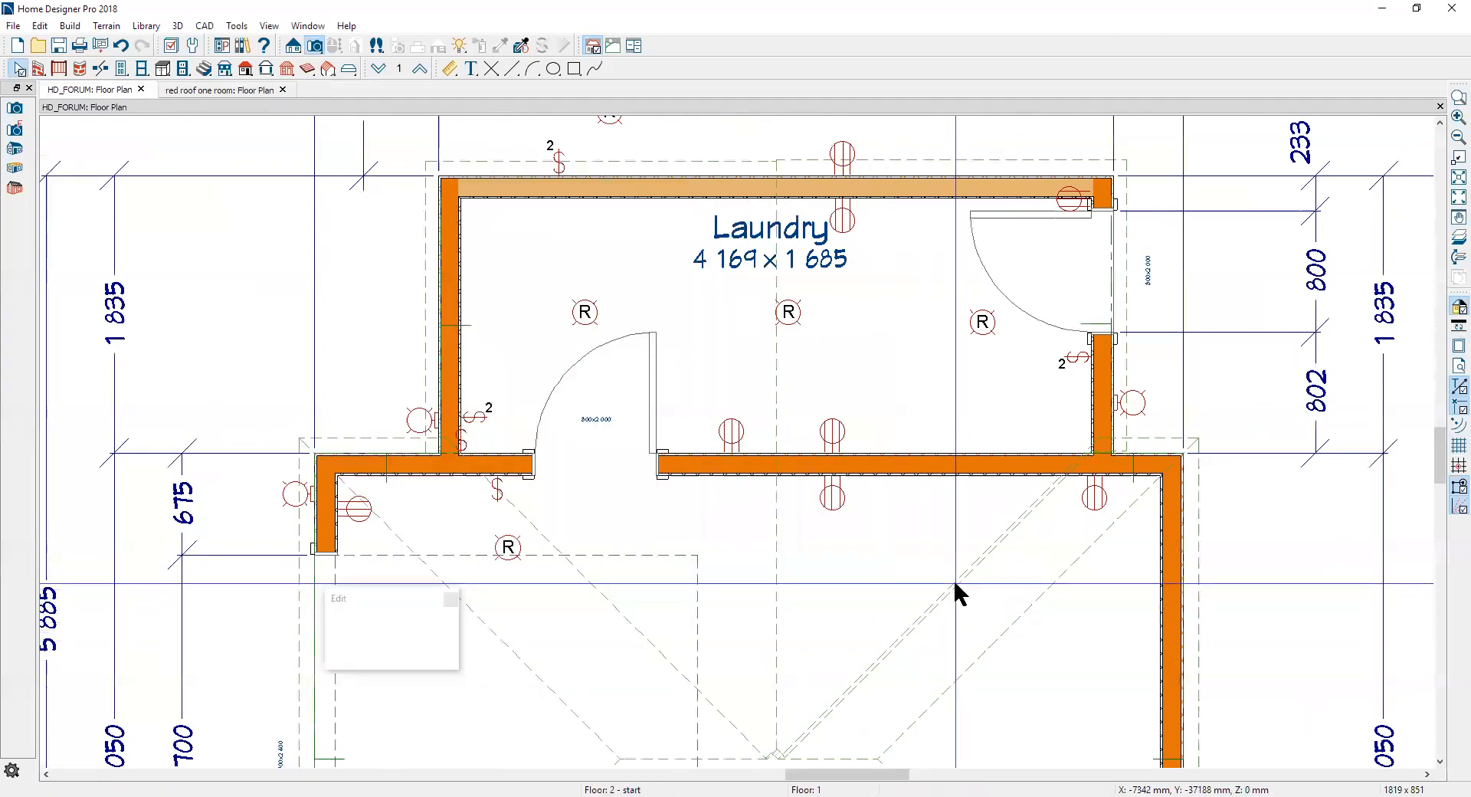
{"action": "right_click", "coordinate": [953, 578]}
{"action": "left_click", "coordinate": [974, 522]}
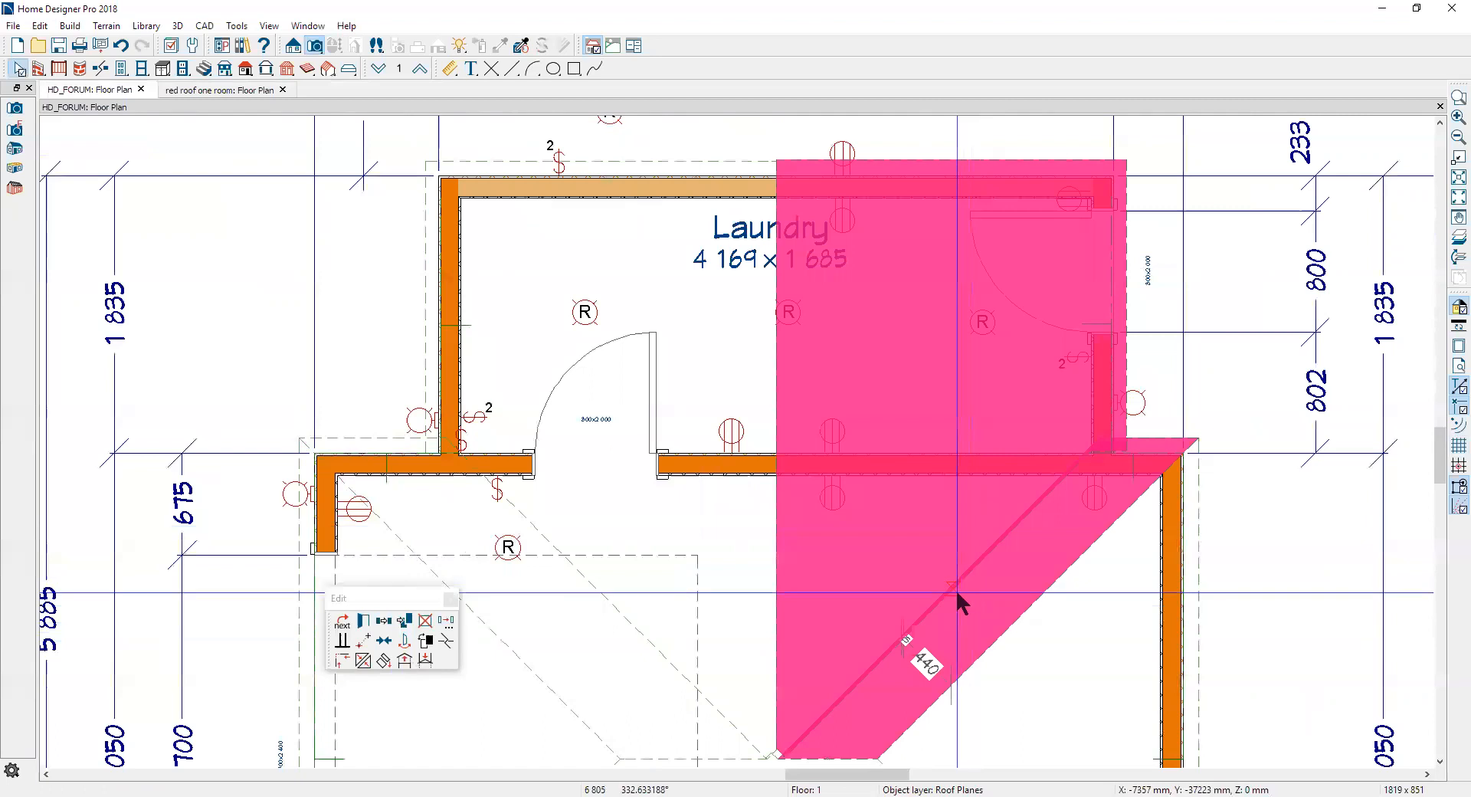
{"action": "left_click", "coordinate": [950, 596]}
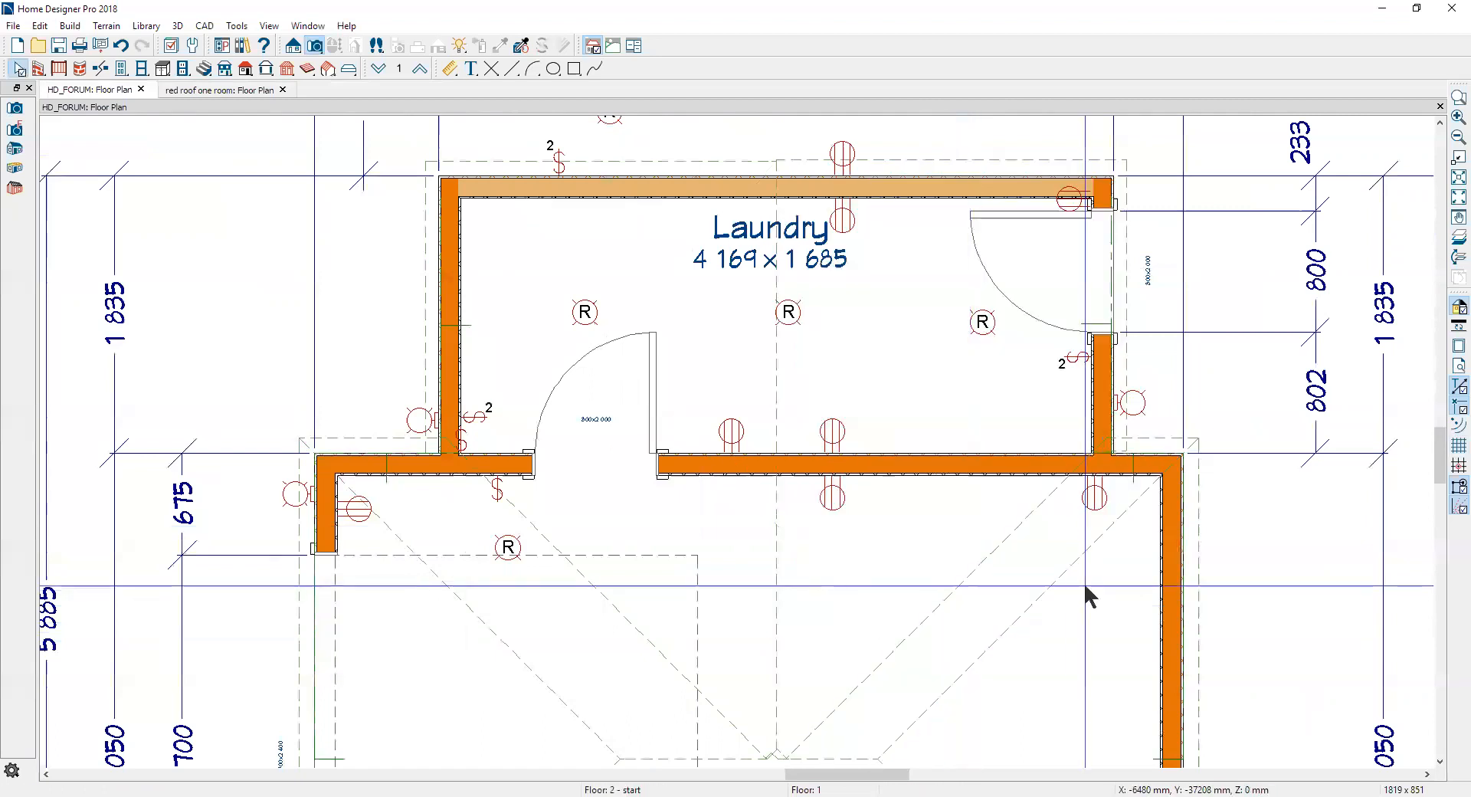
Step: Align the north edge of the laundry's east roof plane with the west plane's north edge
{"action": "scroll", "coordinate": [1242, 358], "scroll_direction": "down", "scroll_amount": 3}
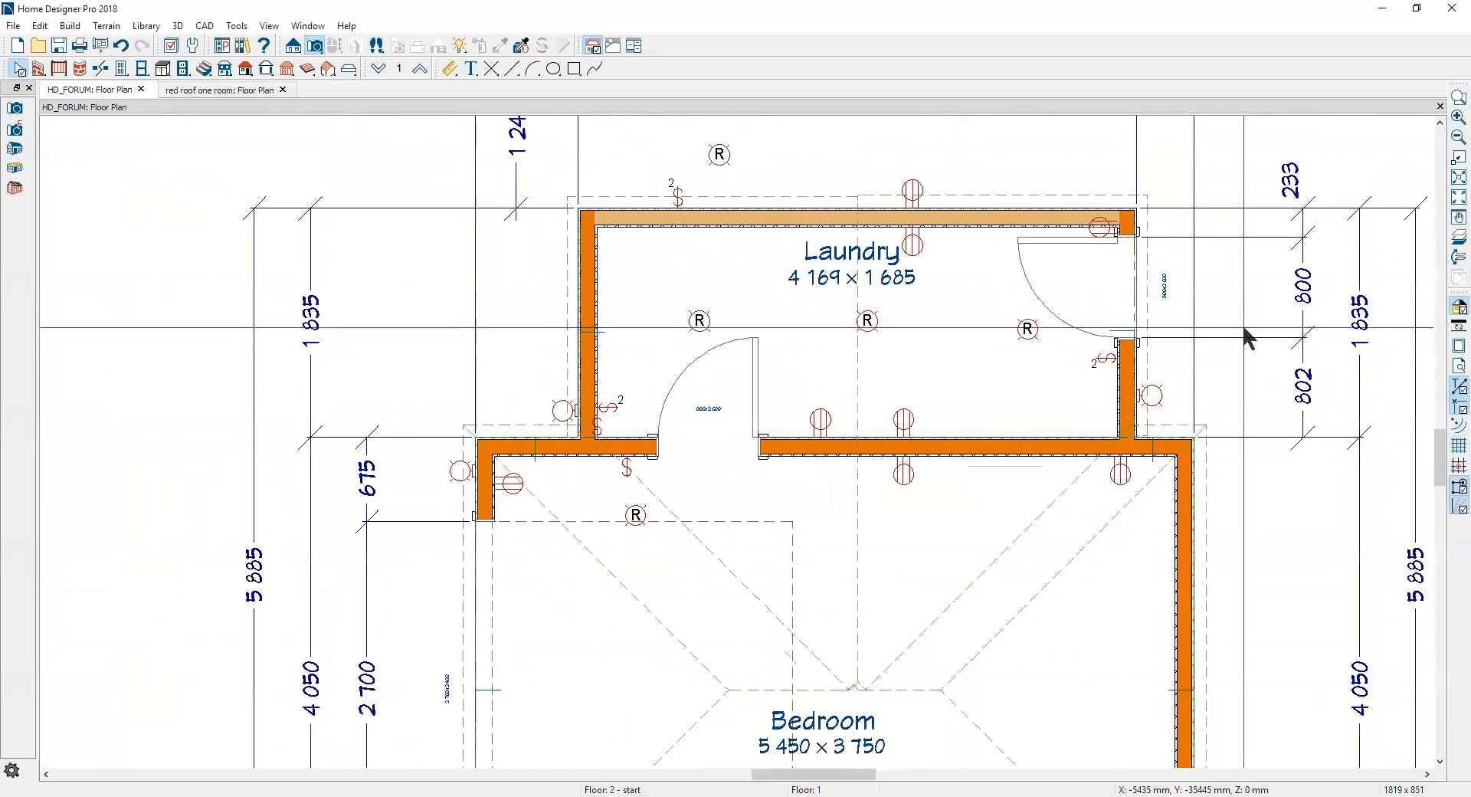
{"action": "scroll", "coordinate": [806, 172], "scroll_direction": "up", "scroll_amount": 2}
{"action": "scroll", "coordinate": [766, 184], "scroll_direction": "up", "scroll_amount": 3}
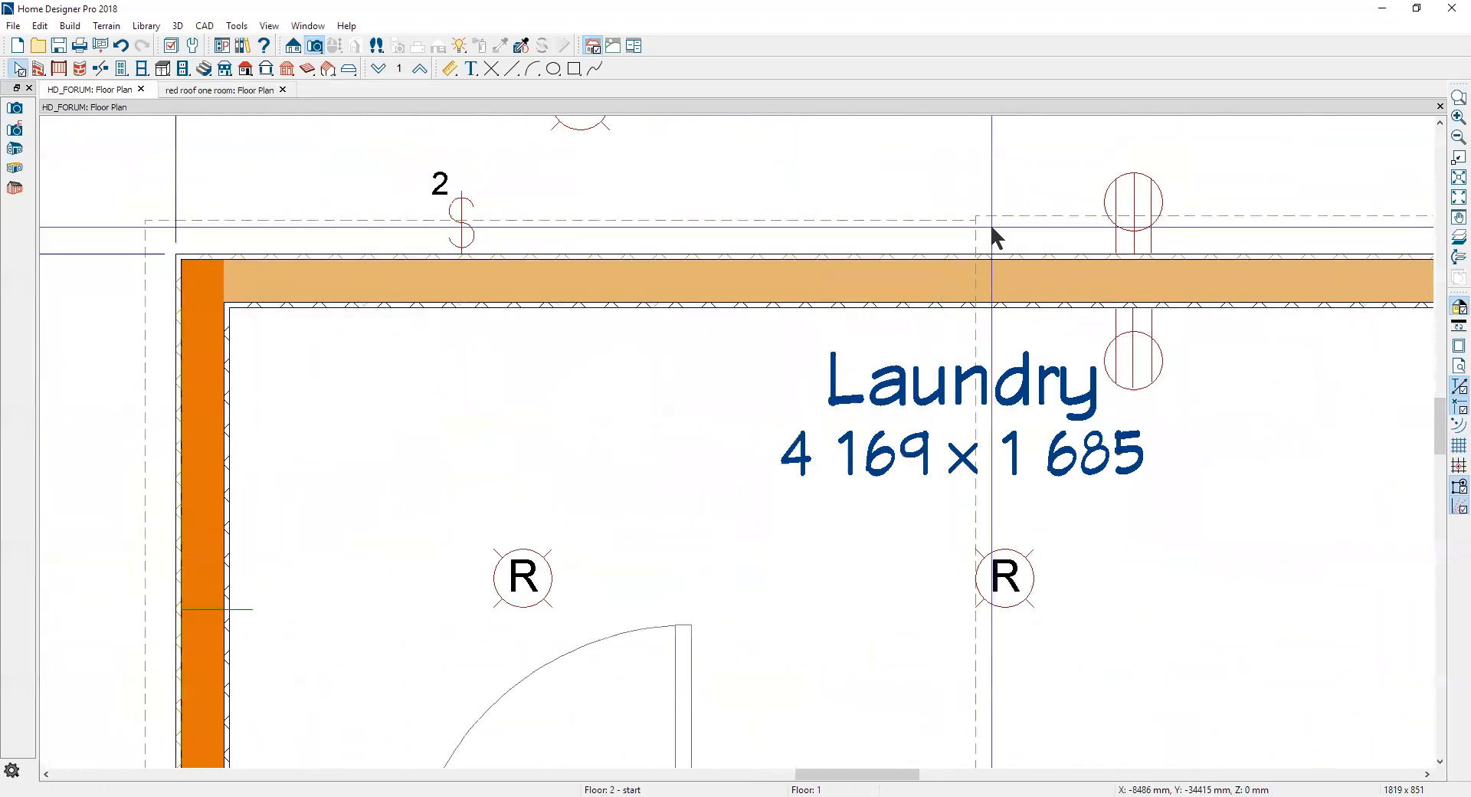
{"action": "scroll", "coordinate": [990, 223], "scroll_direction": "up", "scroll_amount": 2}
{"action": "left_click", "coordinate": [1008, 201]}
{"action": "left_click_drag", "start_coordinate": [1008, 201], "coordinate": [971, 299]}
{"action": "key", "text": "Escape"}
{"action": "scroll", "coordinate": [959, 256], "scroll_direction": "down", "scroll_amount": 8}
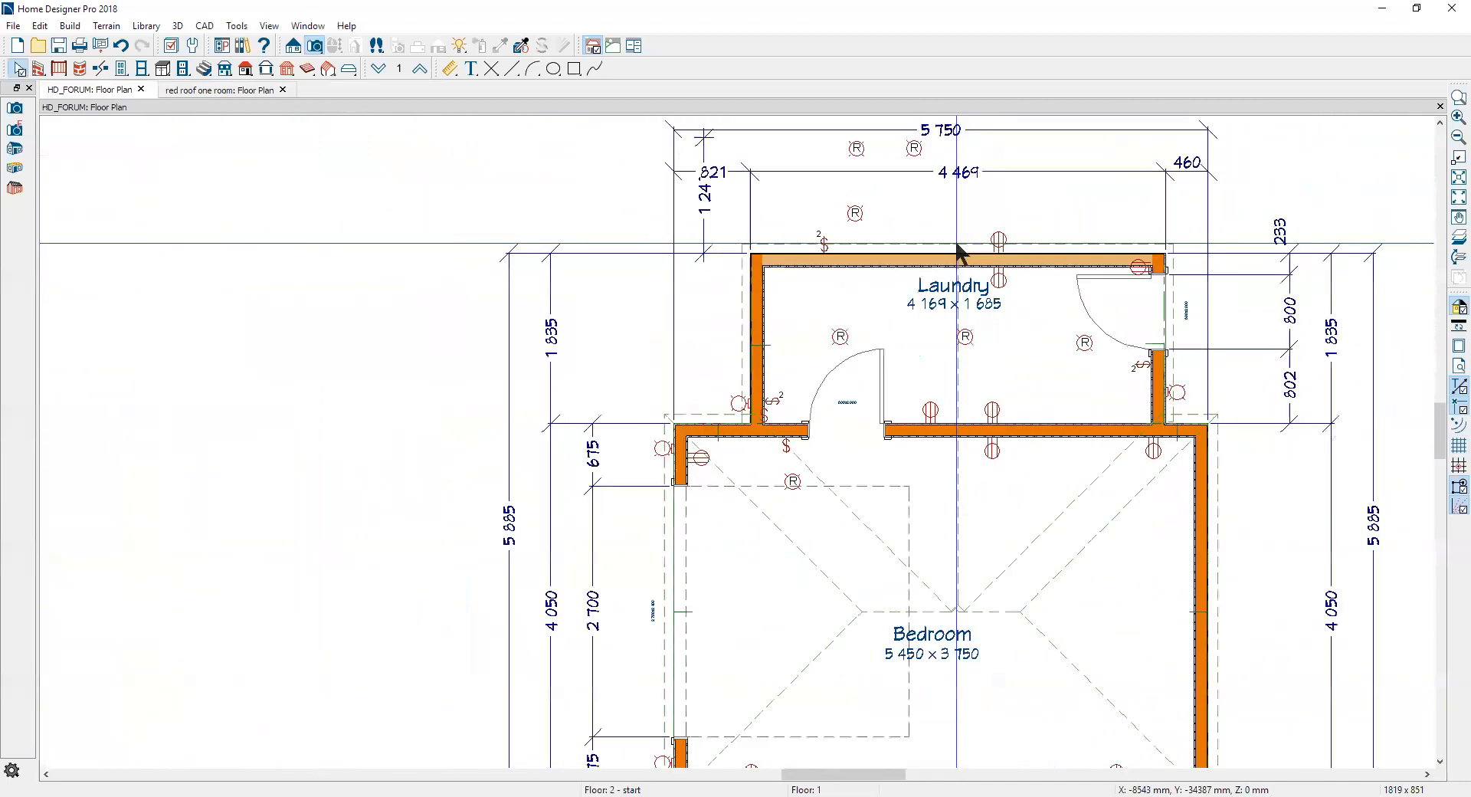
Step: Examine the existing roof framing from several angles in a perspective framing overview, and close that view
{"action": "scroll", "coordinate": [957, 249], "scroll_direction": "down", "scroll_amount": 1}
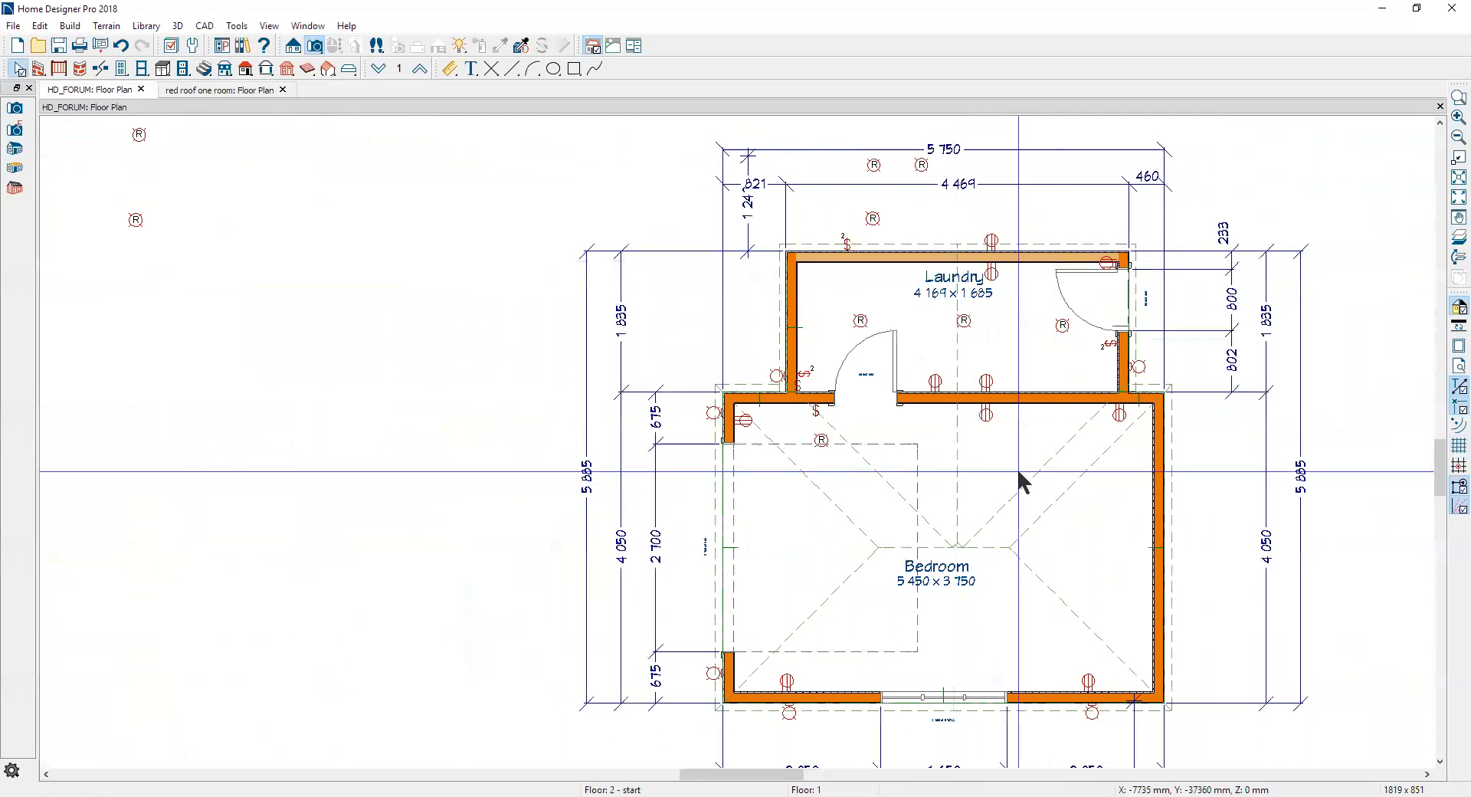
{"action": "left_click", "coordinate": [17, 189]}
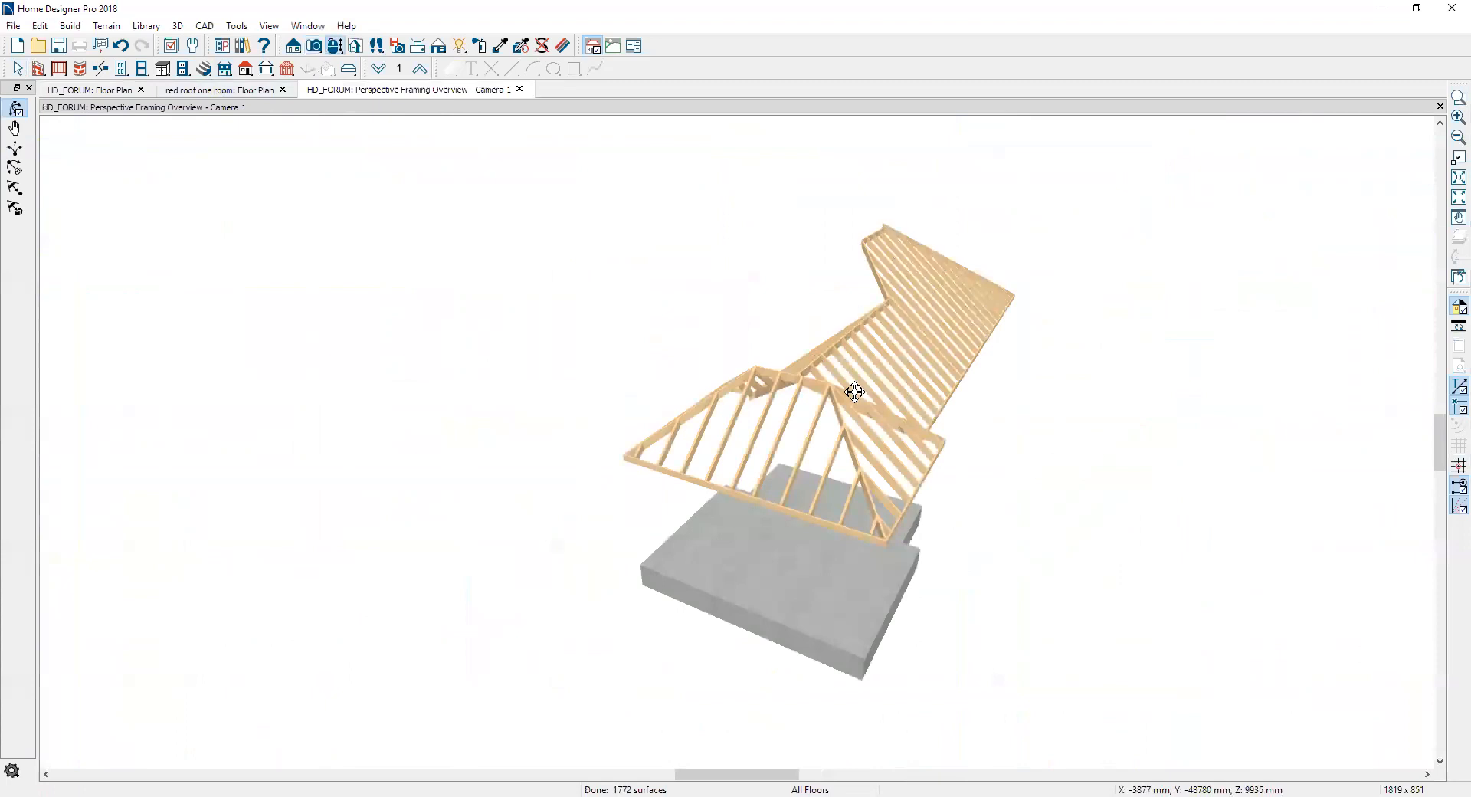
{"action": "left_click_drag", "start_coordinate": [856, 388], "coordinate": [962, 413]}
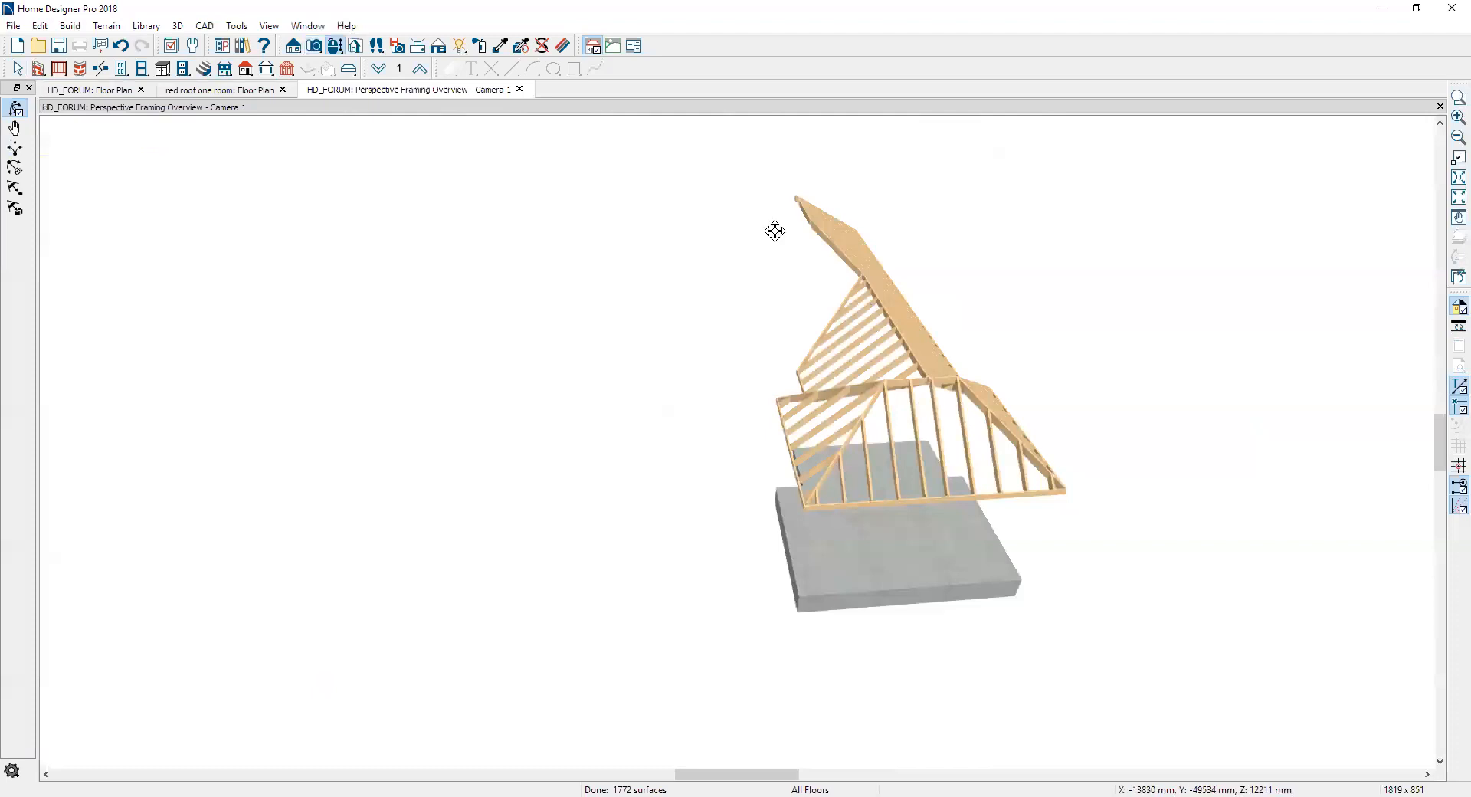
{"action": "left_click", "coordinate": [1440, 107]}
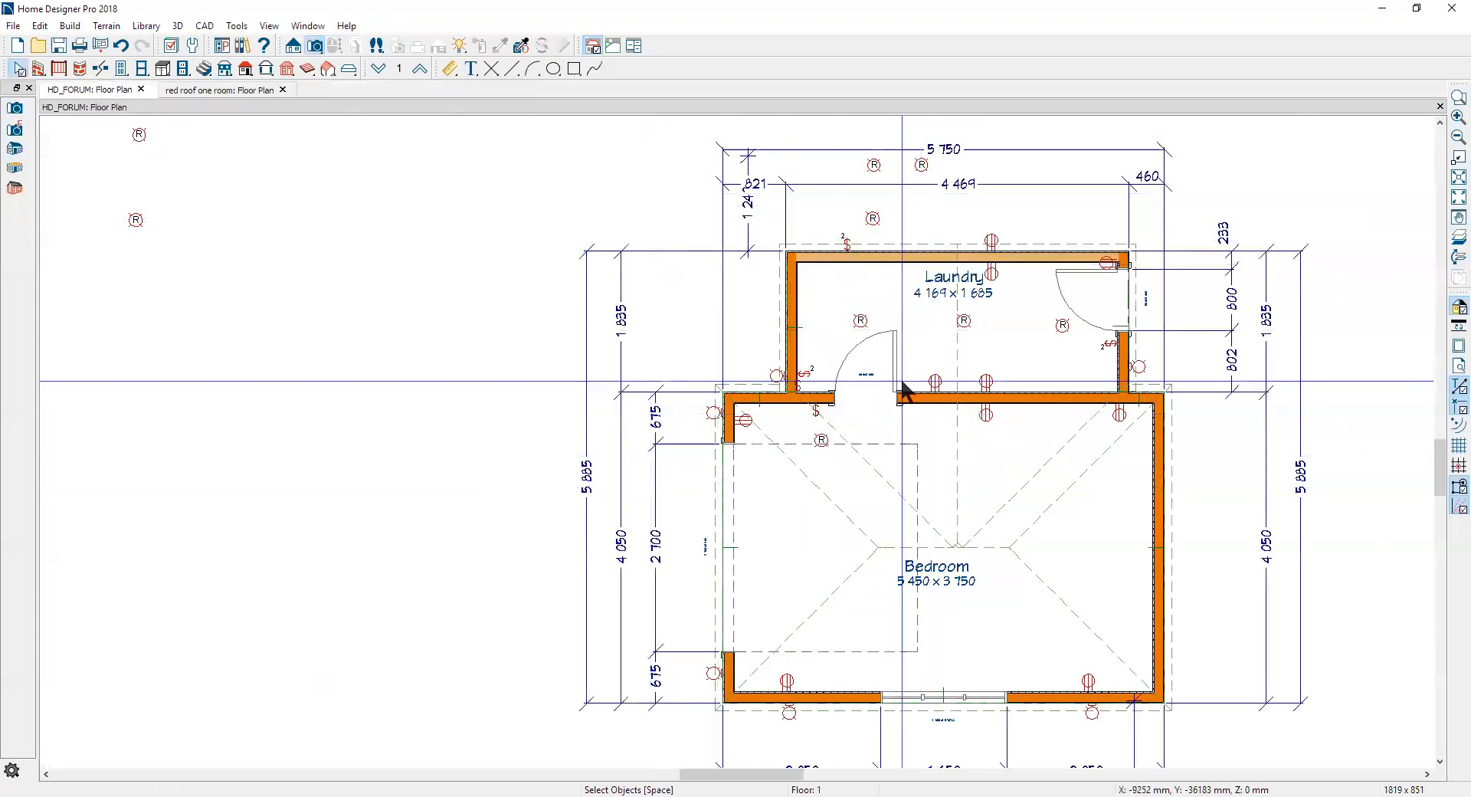
Step: Build the roof framing from the corrected roof planes and turn on display of the "Framing, Roof Rafters" layer
{"action": "scroll", "coordinate": [916, 502], "scroll_direction": "down", "scroll_amount": 1}
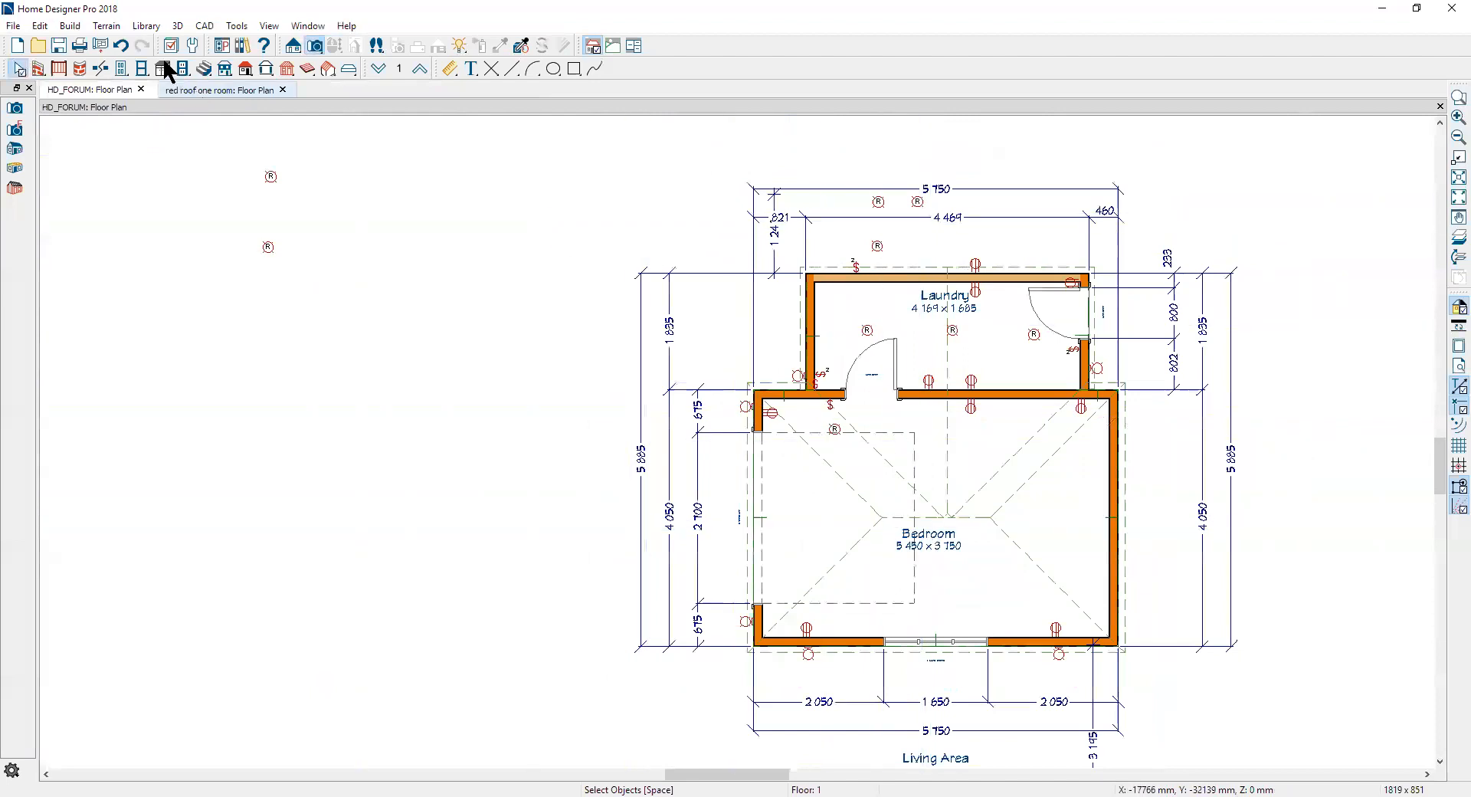
{"action": "left_click", "coordinate": [70, 25]}
{"action": "mouse_move", "coordinate": [75, 82]}
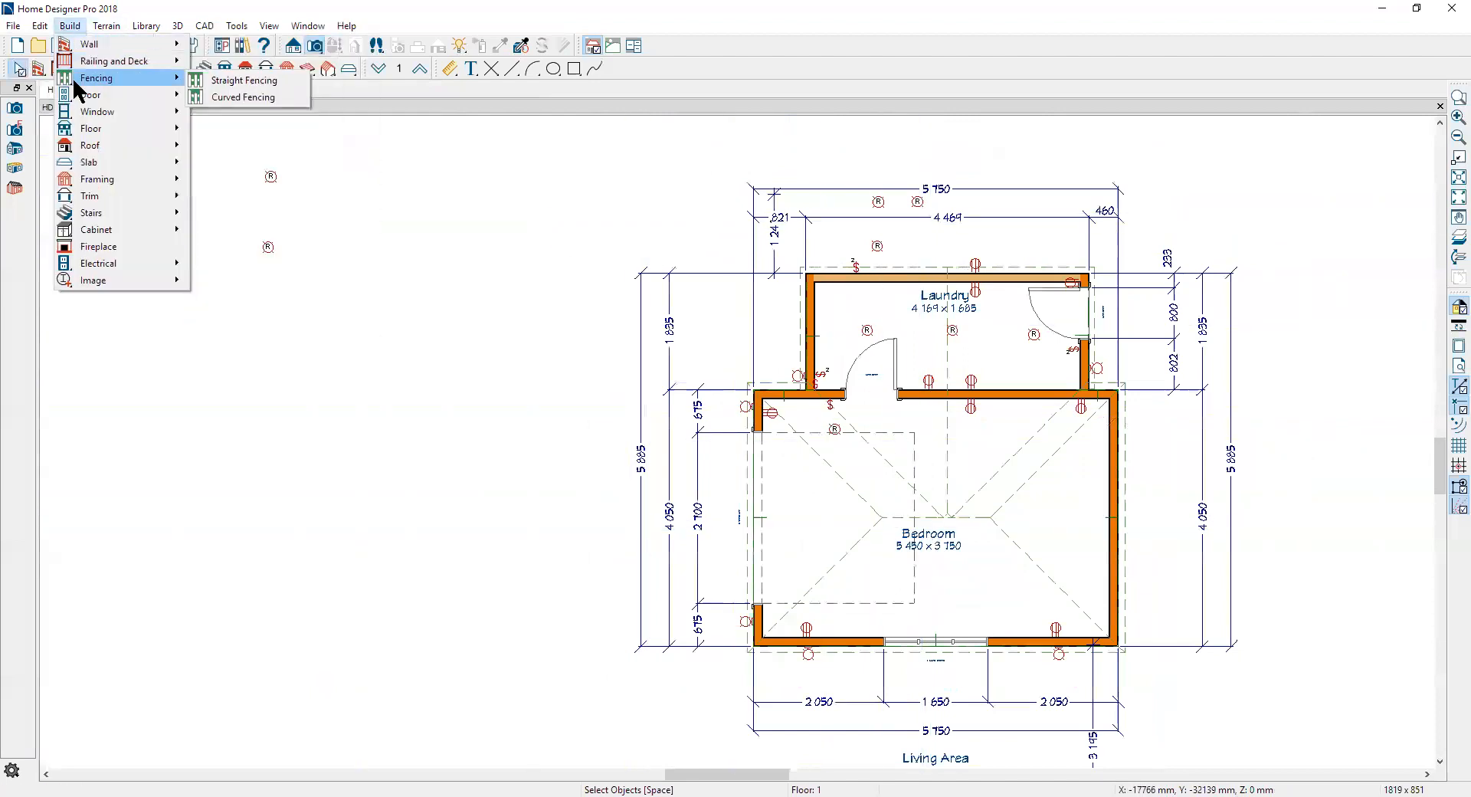
{"action": "mouse_move", "coordinate": [113, 178]}
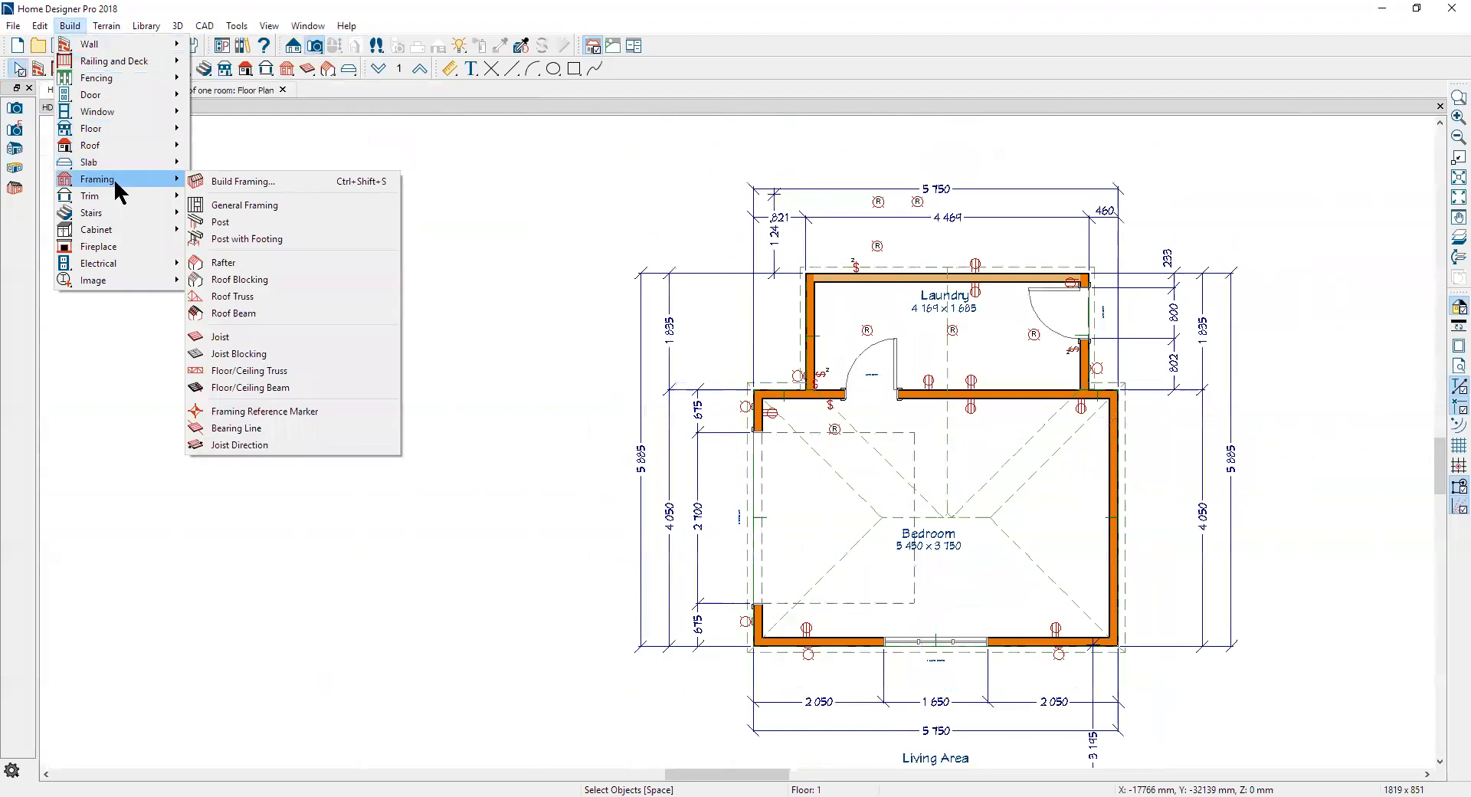
{"action": "left_click", "coordinate": [225, 179]}
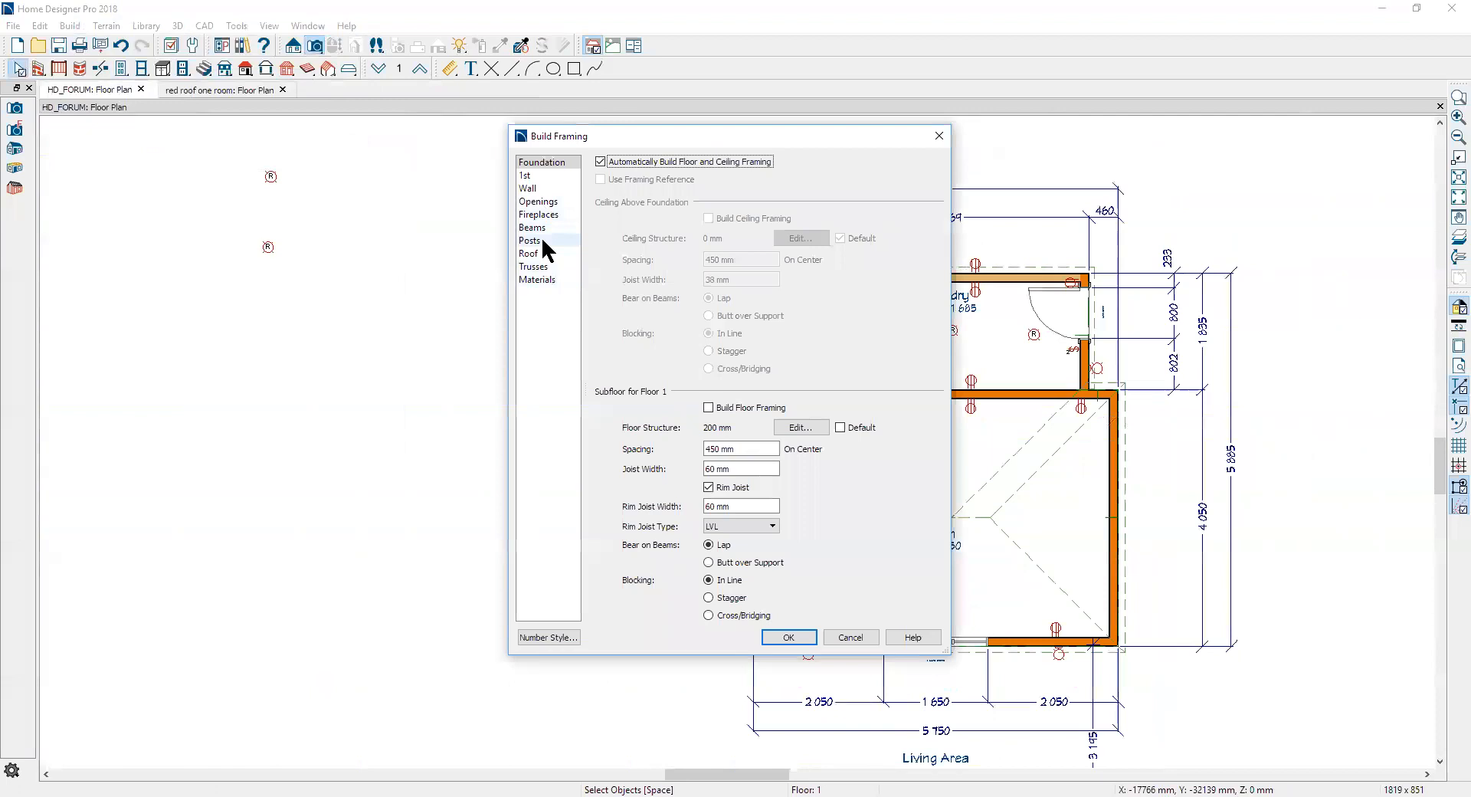
{"action": "left_click", "coordinate": [544, 256]}
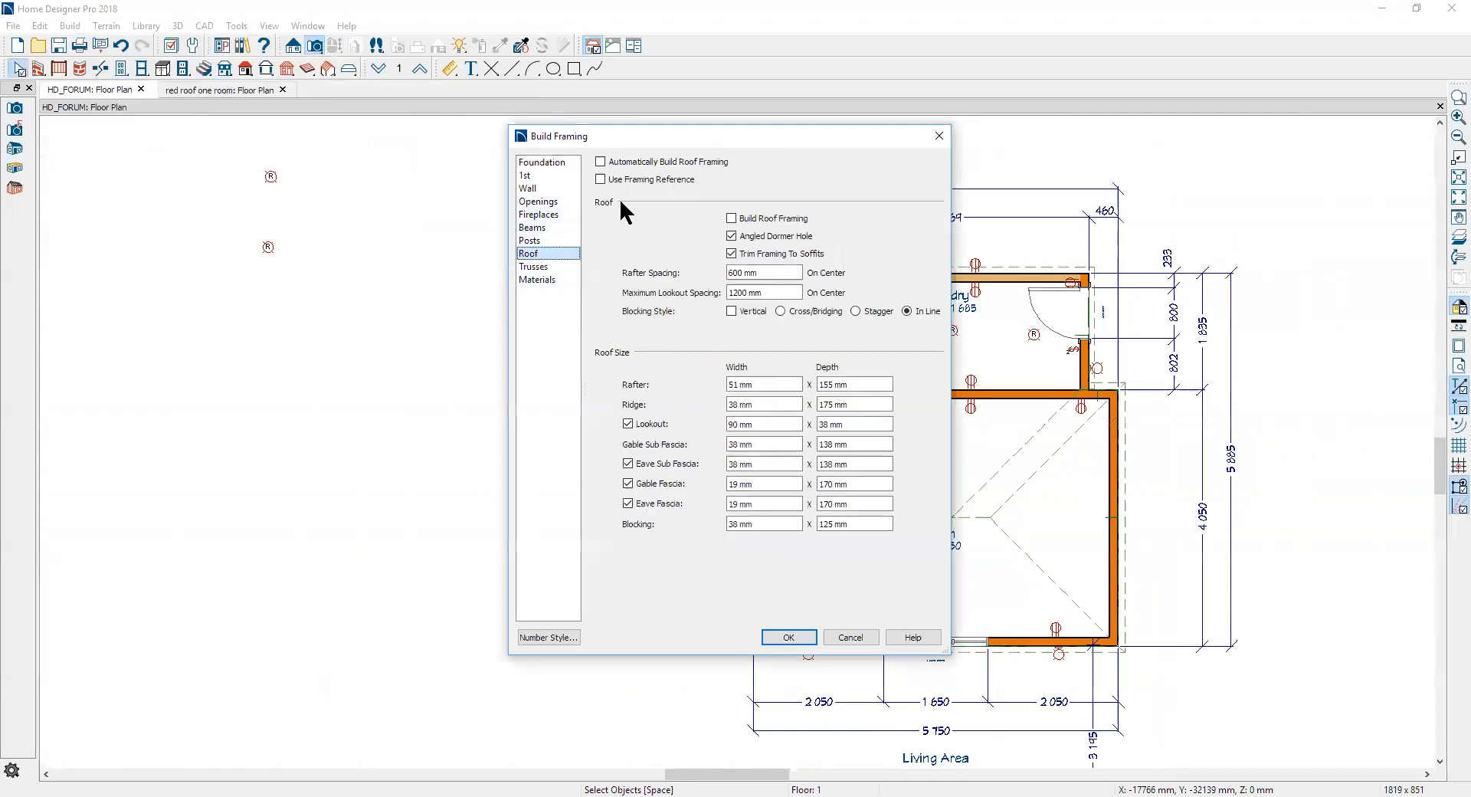
{"action": "left_click", "coordinate": [733, 219]}
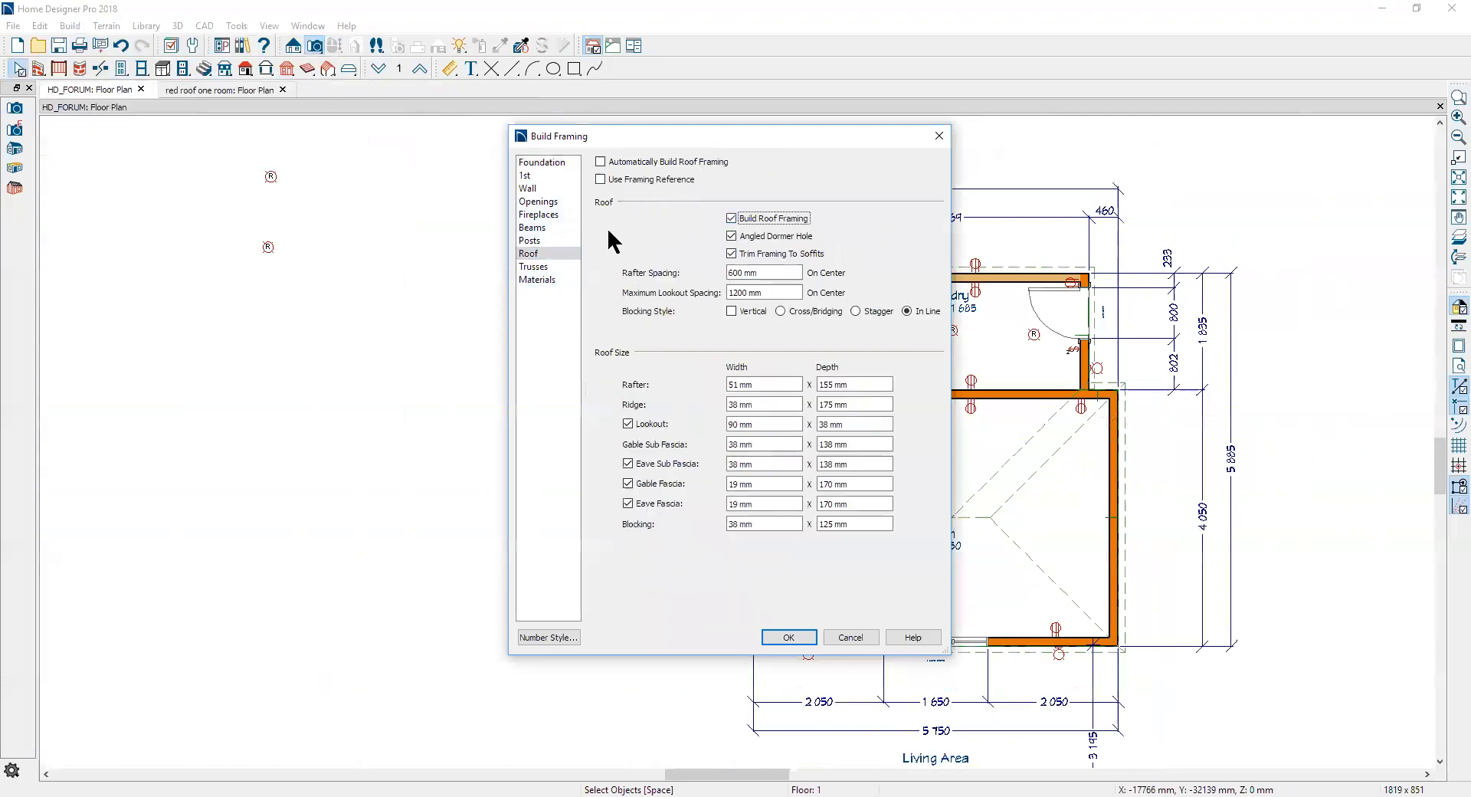
{"action": "left_click", "coordinate": [804, 639]}
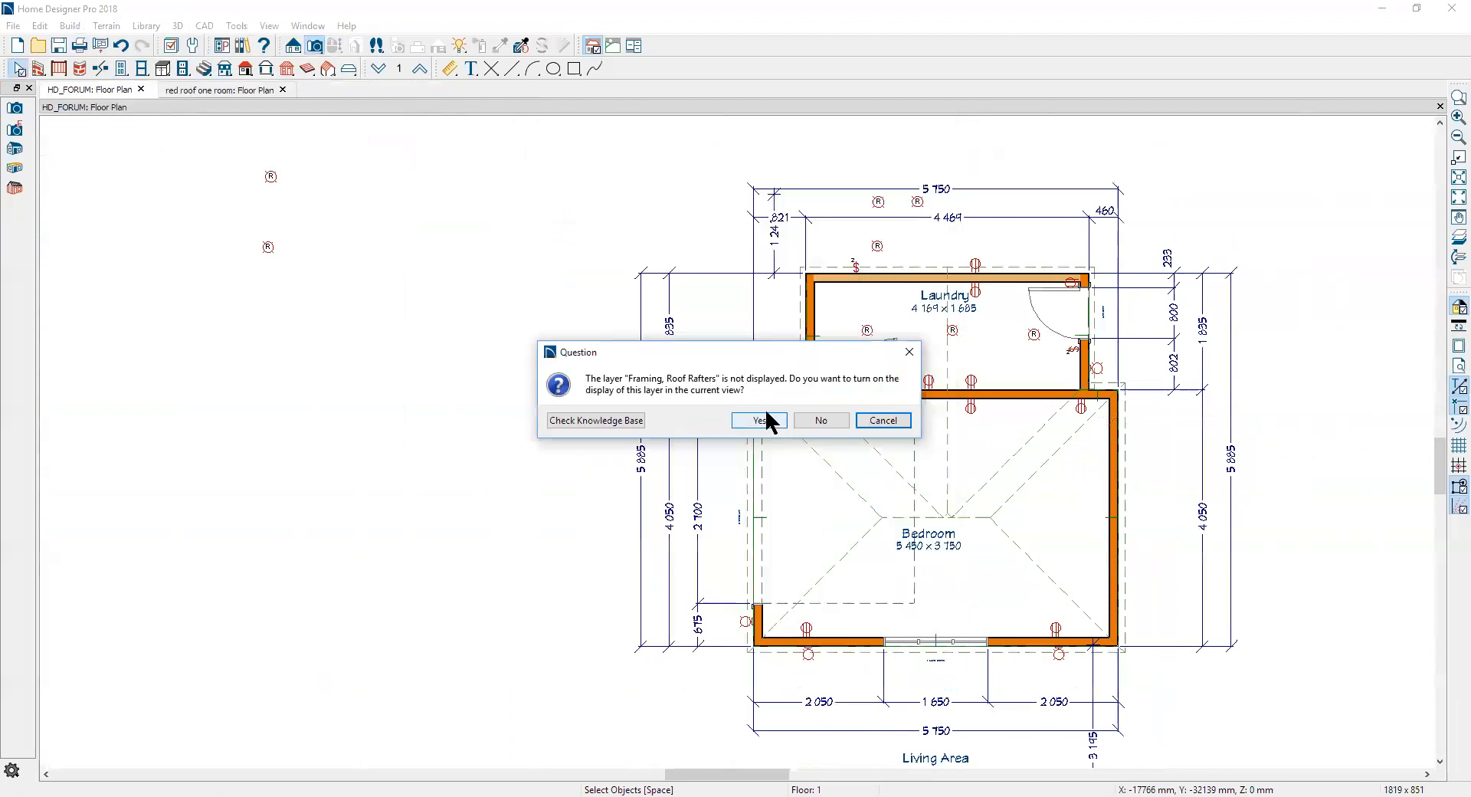
{"action": "left_click", "coordinate": [765, 421]}
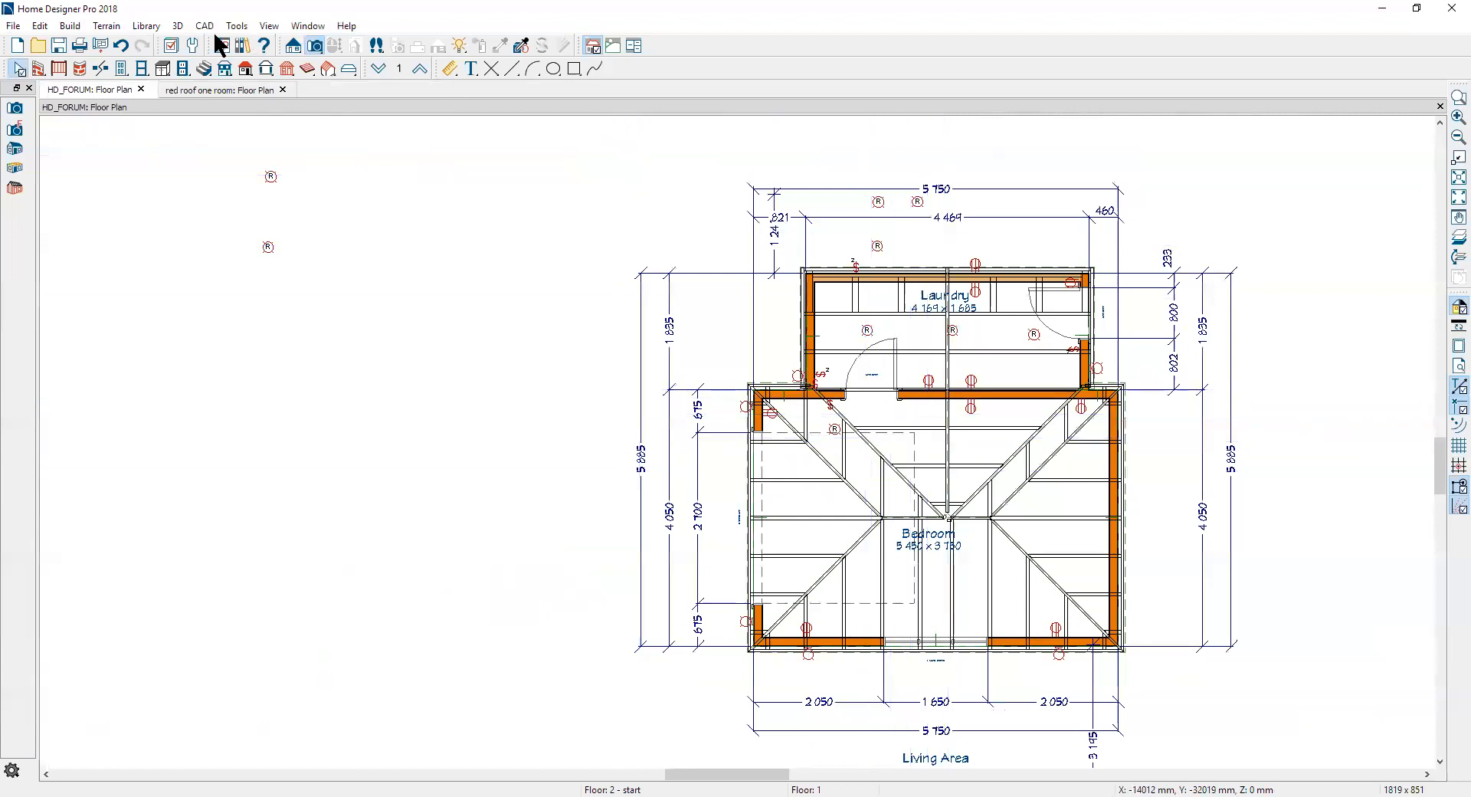
Step: Examine the rebuilt roof framing in a perspective framing overview, checking the ridge, valleys and rafters where the laundry meets the bedroom
{"action": "left_click", "coordinate": [15, 188]}
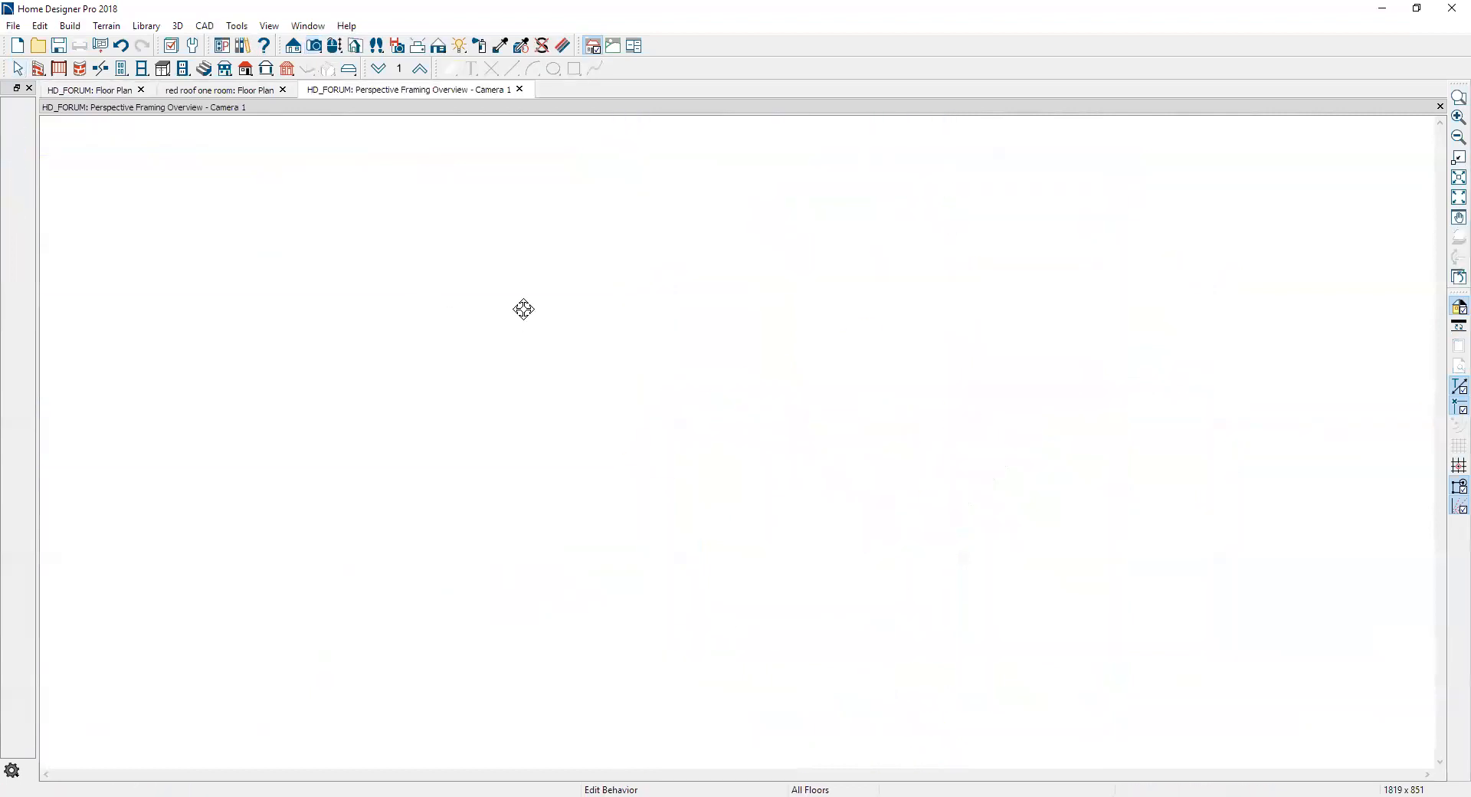
{"action": "left_click_drag", "start_coordinate": [821, 453], "coordinate": [783, 422]}
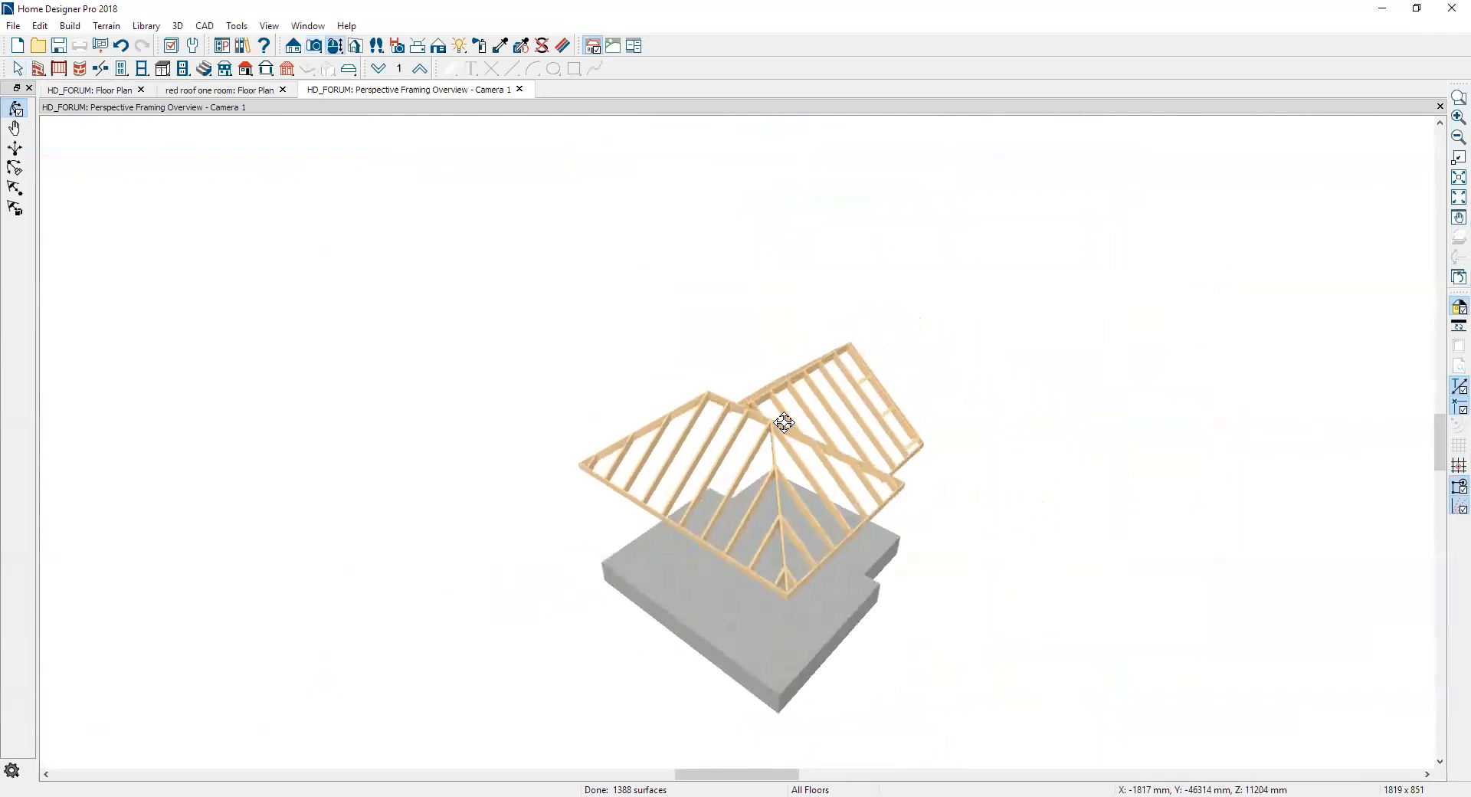
{"action": "scroll", "coordinate": [781, 397], "scroll_direction": "up", "scroll_amount": 5}
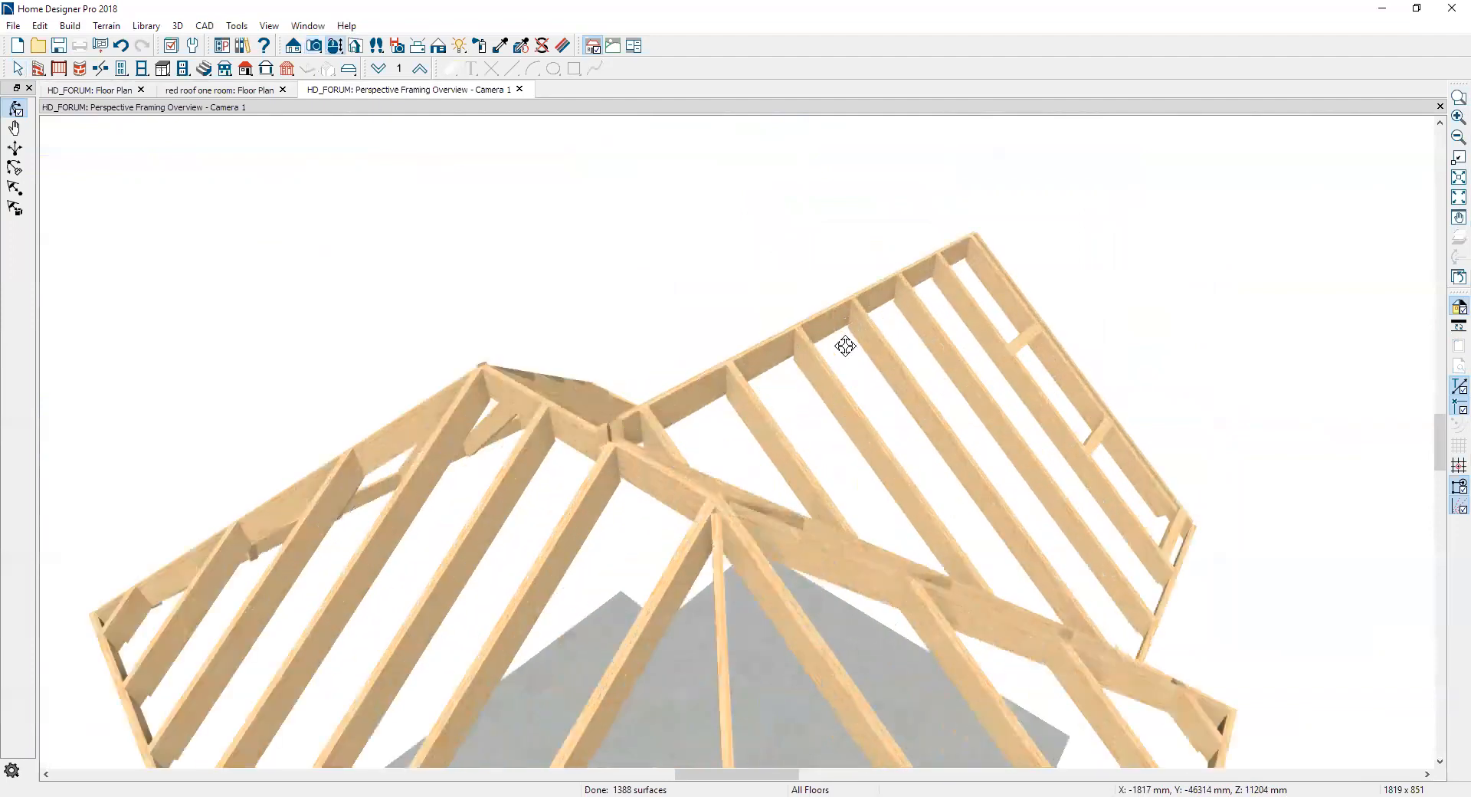
{"action": "left_click_drag", "start_coordinate": [728, 411], "coordinate": [781, 374]}
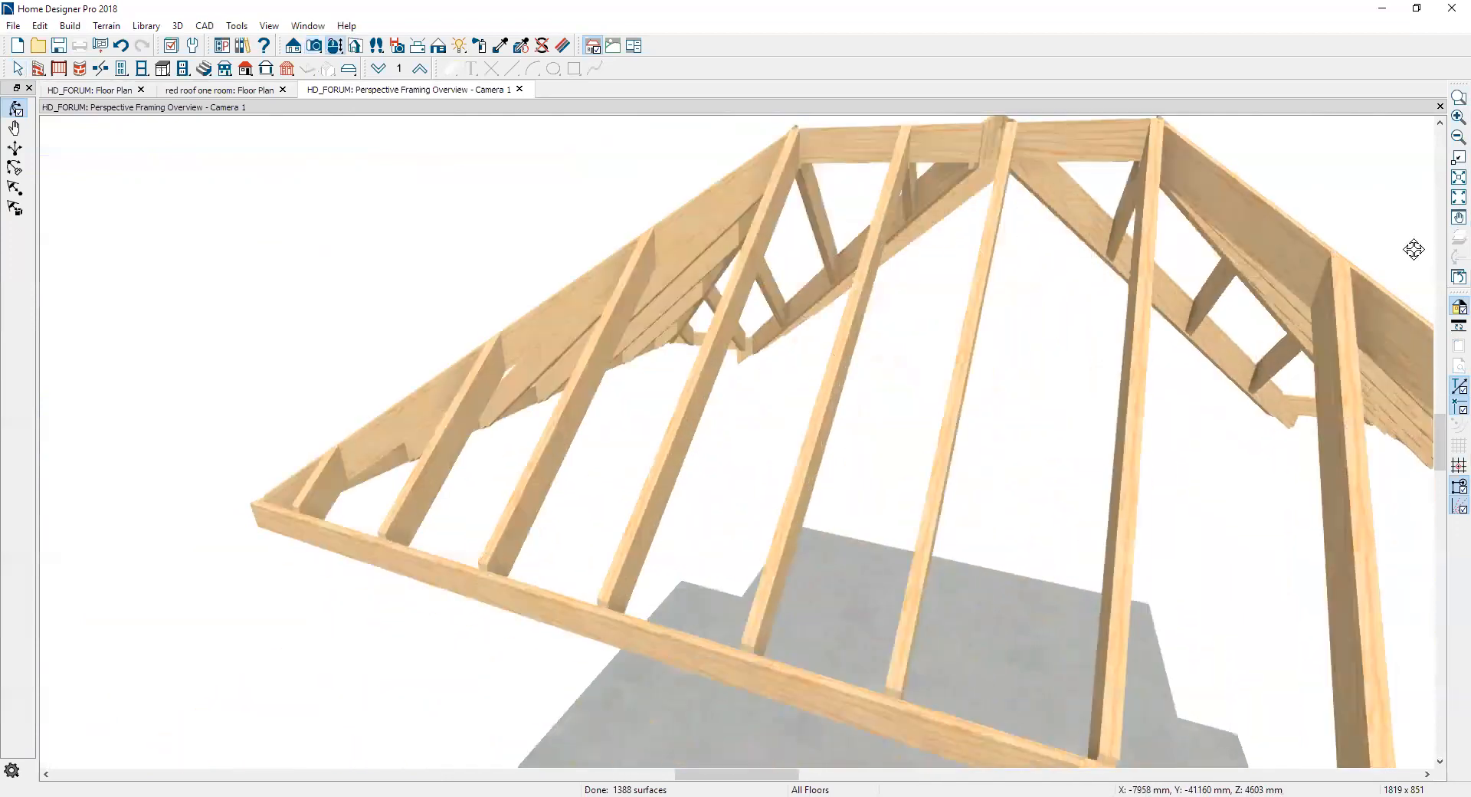
{"action": "left_click", "coordinate": [1439, 106]}
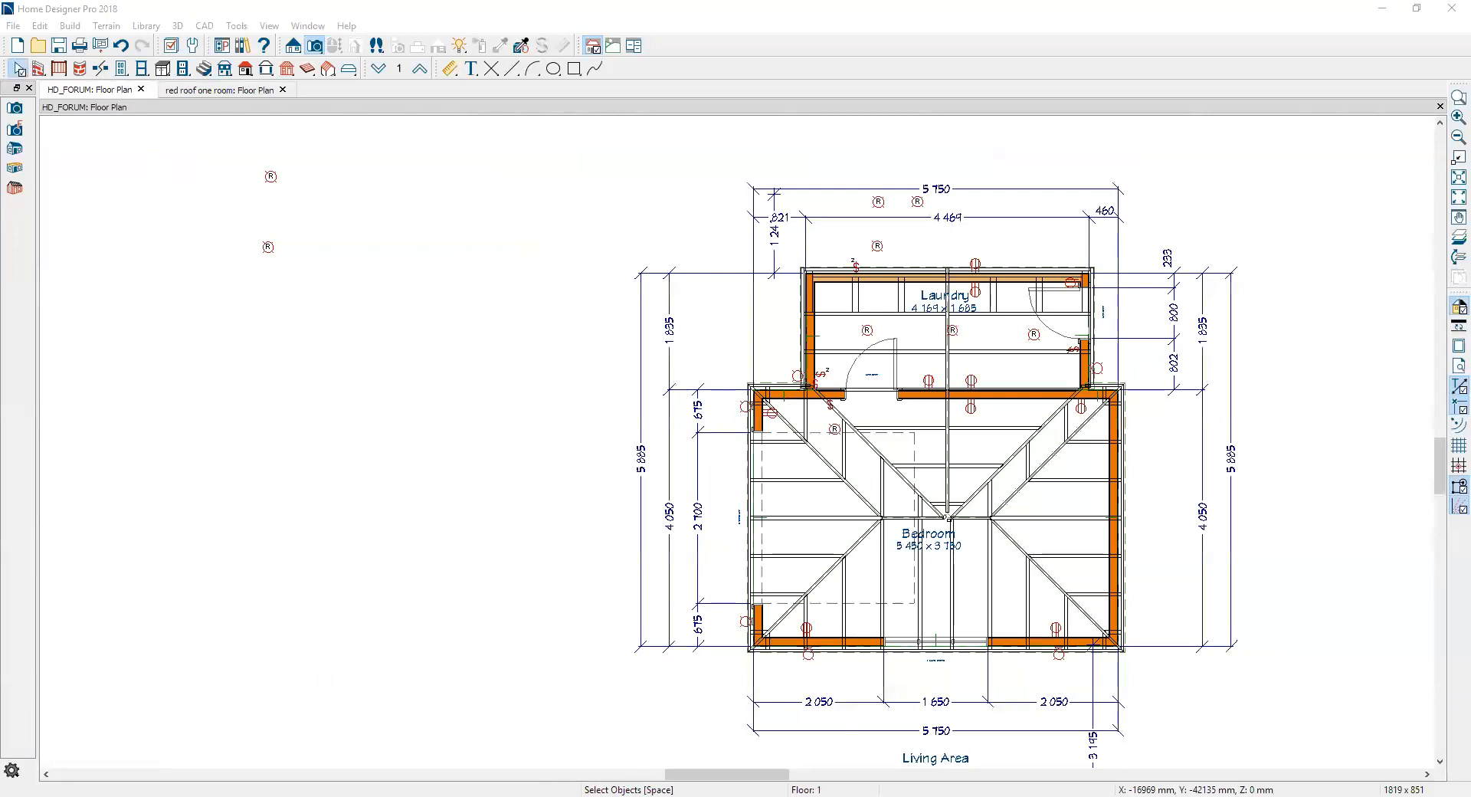
{"action": "scroll", "coordinate": [861, 328], "scroll_direction": "down", "scroll_amount": 2}
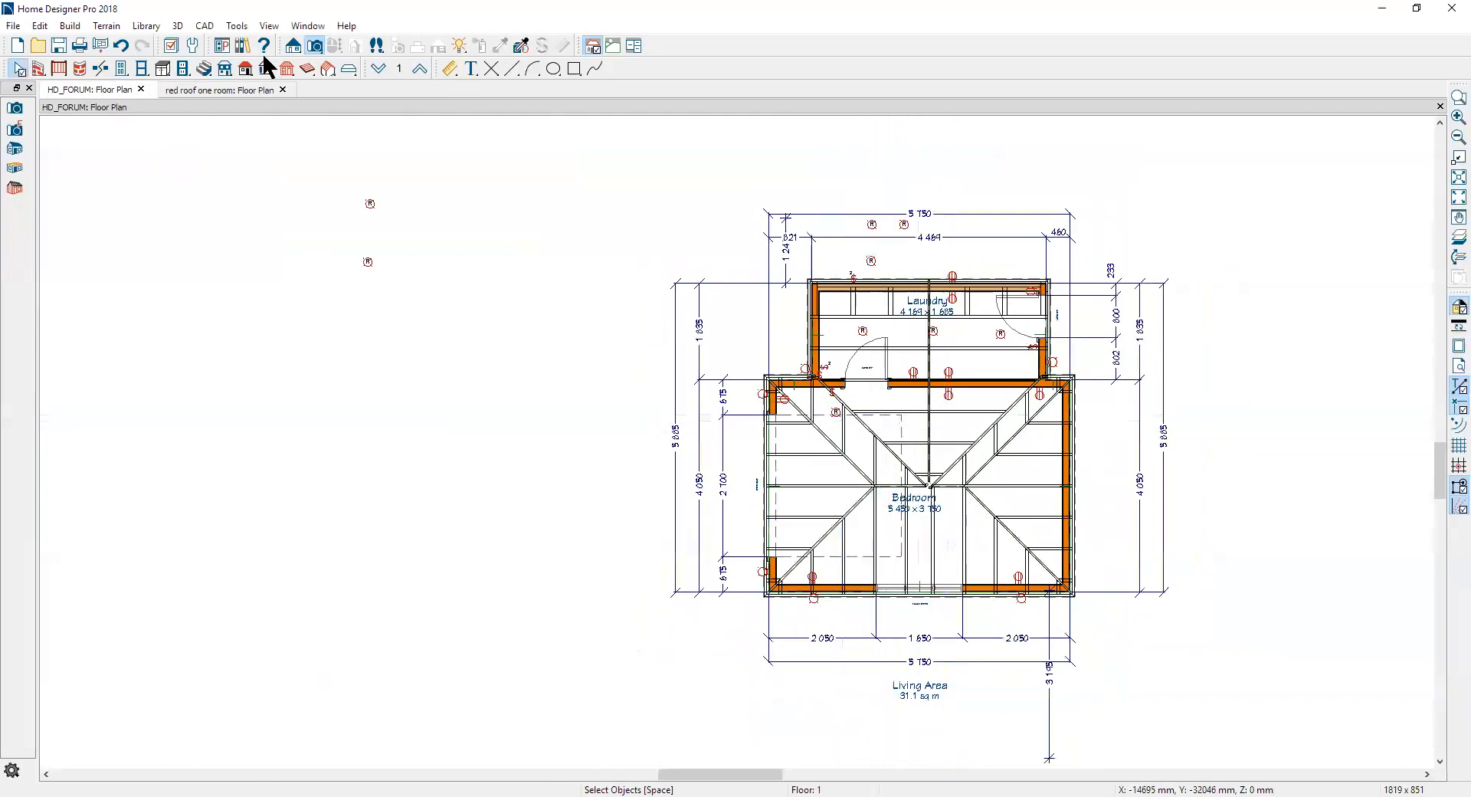
{"action": "left_click", "coordinate": [16, 190]}
{"action": "mouse_move", "coordinate": [822, 473]}
{"action": "left_mouse_down"}
{"action": "mouse_move", "coordinate": [792, 371]}
{"action": "mouse_move", "coordinate": [835, 466]}
{"action": "left_mouse_up"}
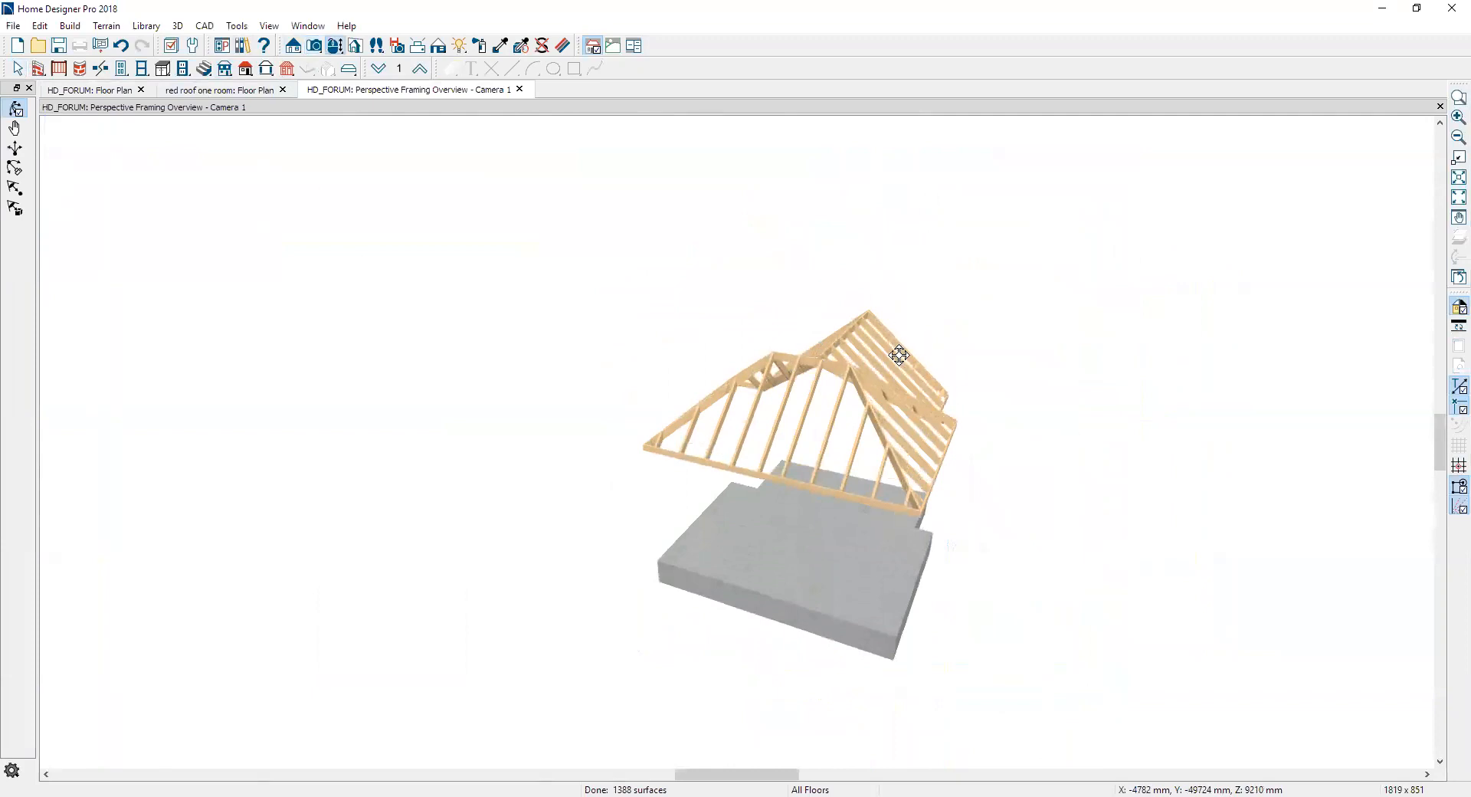
{"action": "left_click", "coordinate": [1437, 107]}
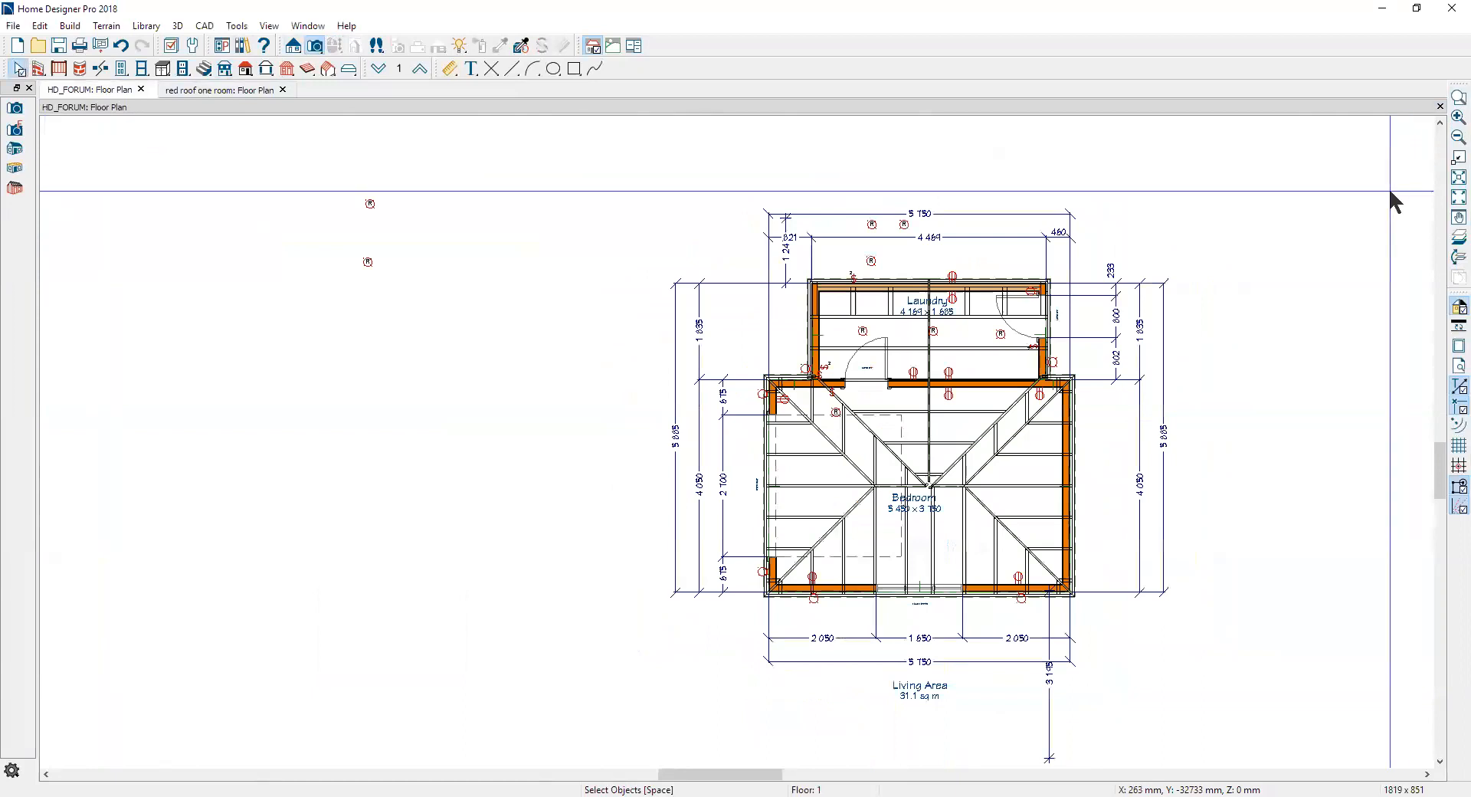
Step: Switch to the red roof one room floor plan and turn off its grid display
{"action": "key", "text": "ctrl+Tab"}
{"action": "scroll", "coordinate": [781, 337], "scroll_direction": "down", "scroll_amount": 3}
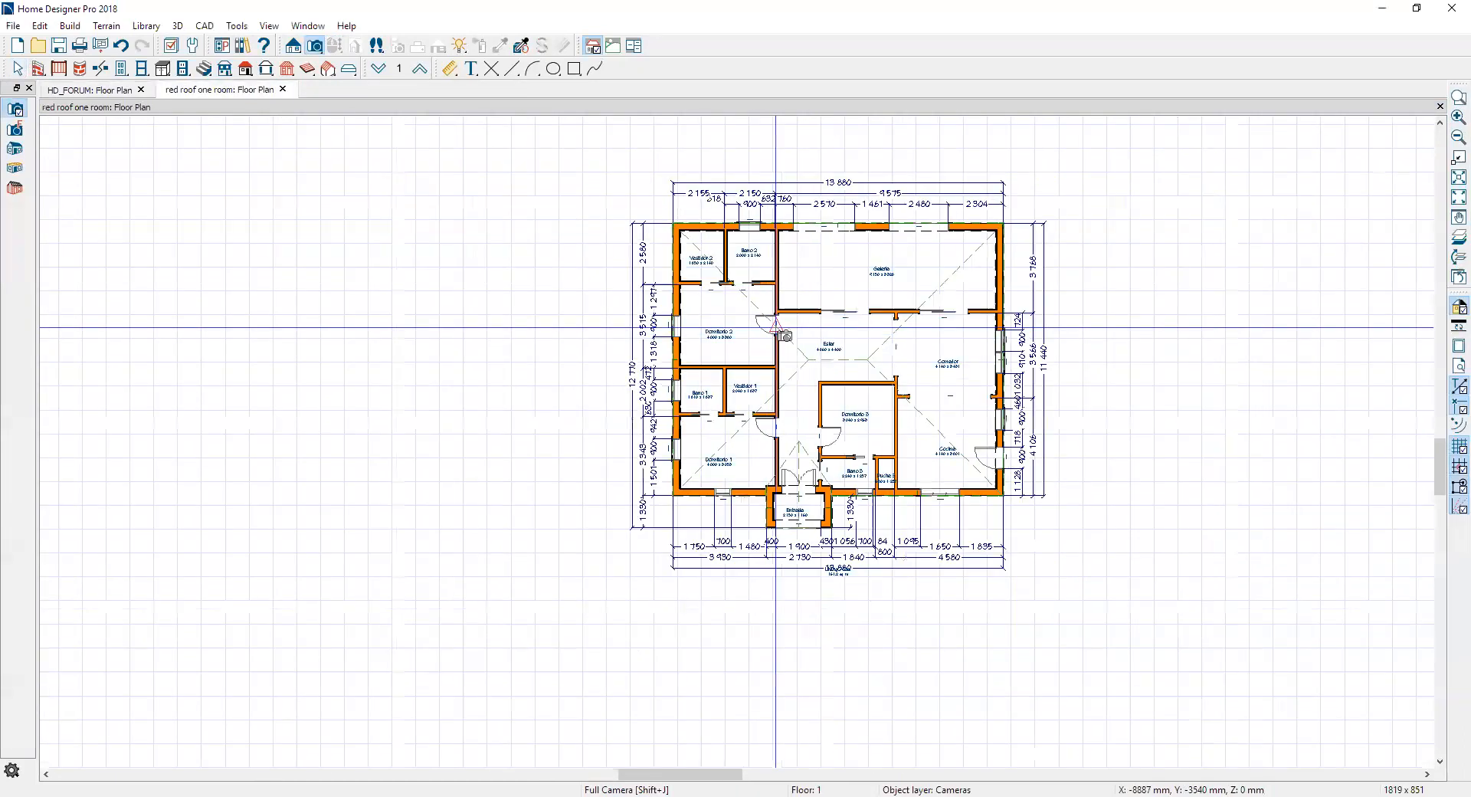
{"action": "left_click", "coordinate": [1448, 453]}
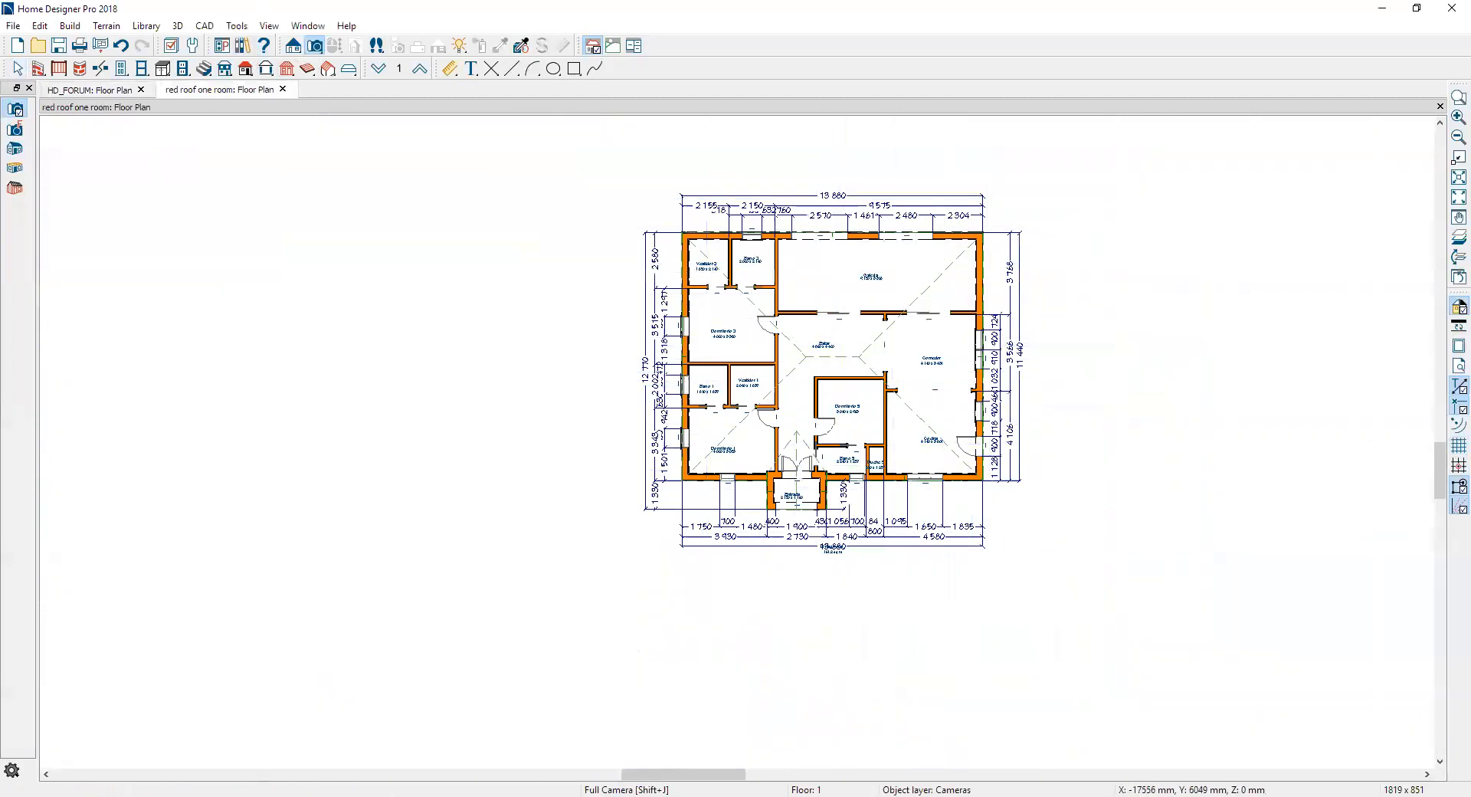
Step: Examine the red roof one room plan's roof framing and entry gable in a perspective framing overview, and close it
{"action": "left_click", "coordinate": [15, 189]}
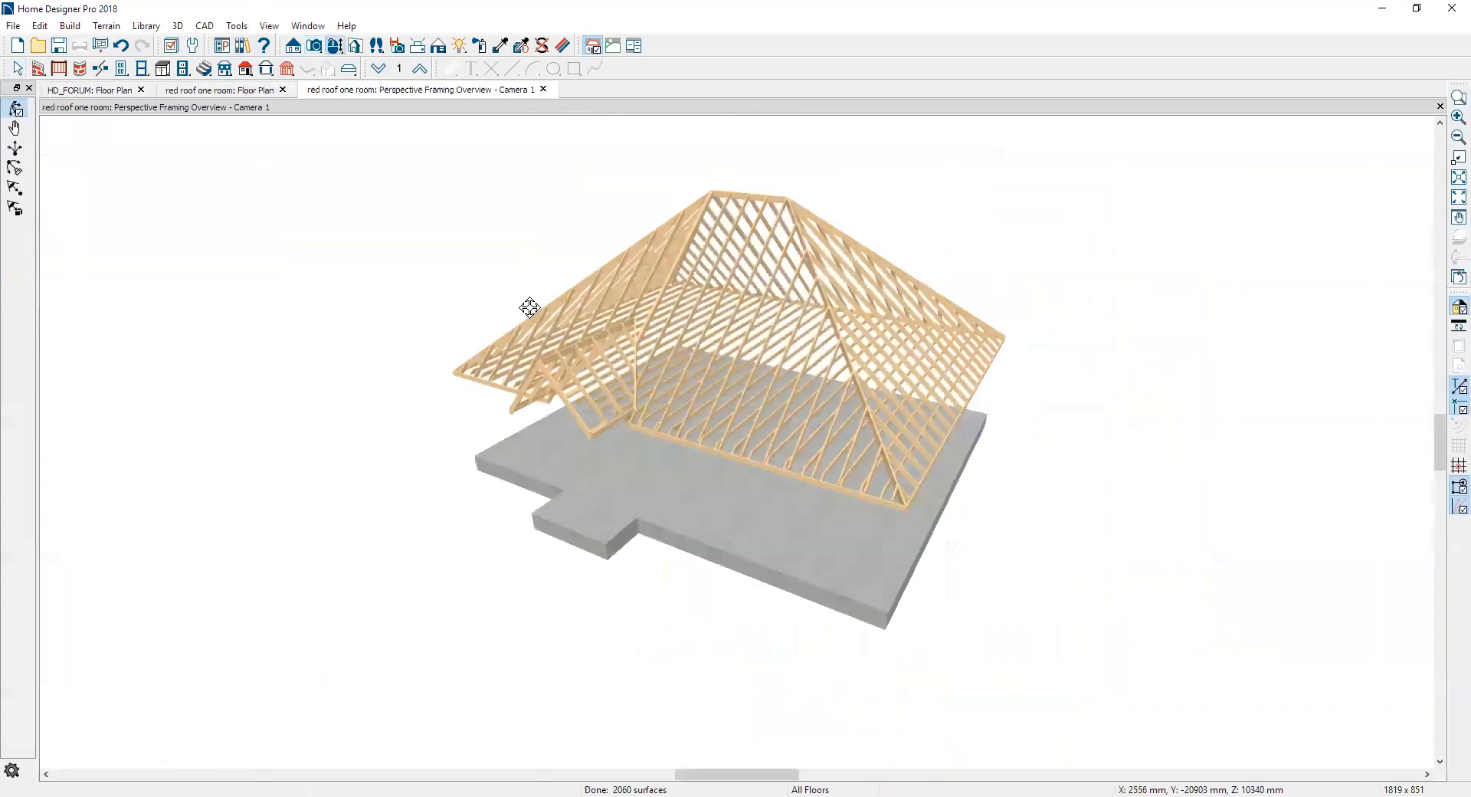
{"action": "left_click_drag", "start_coordinate": [779, 349], "coordinate": [847, 370]}
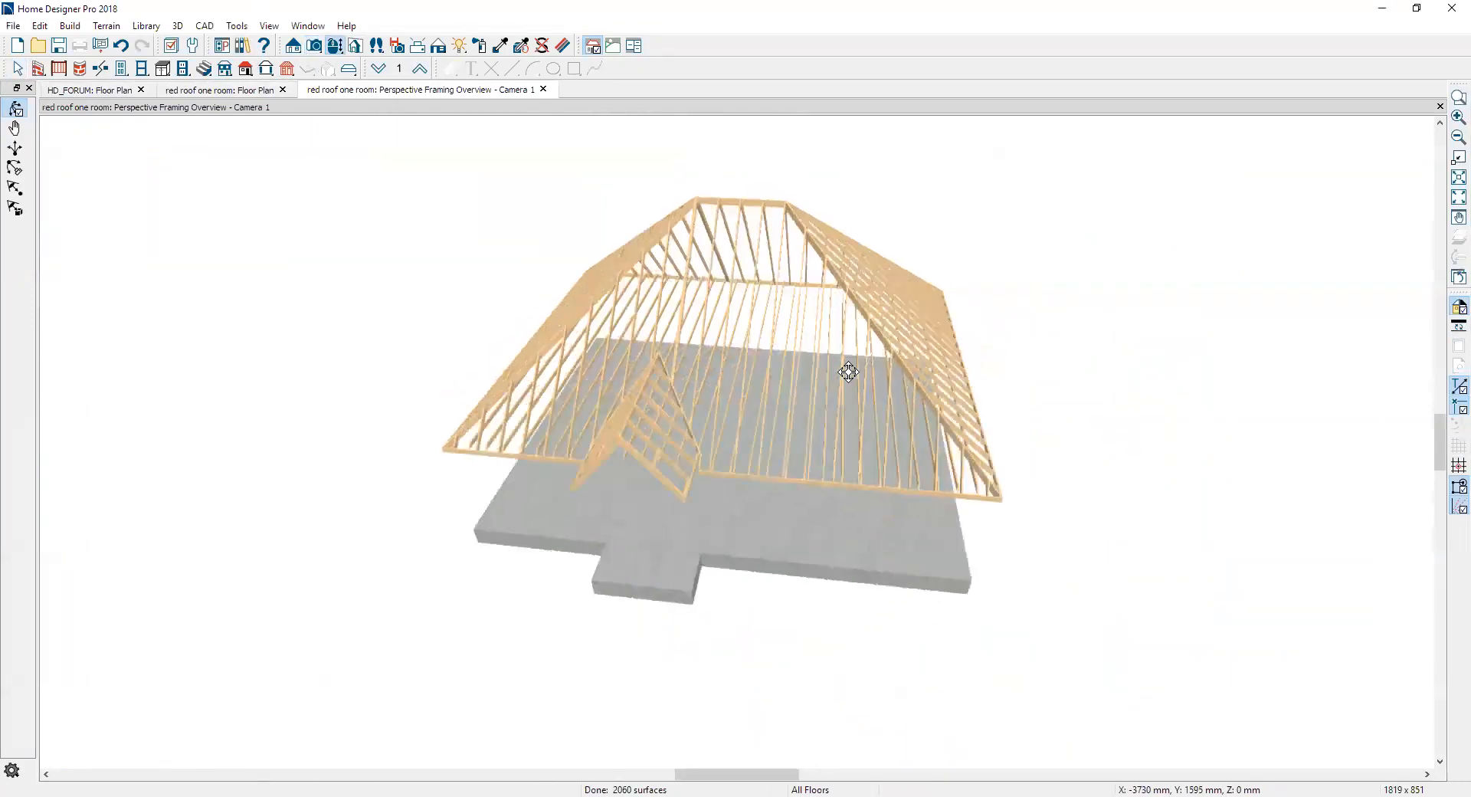
{"action": "left_click", "coordinate": [1440, 106]}
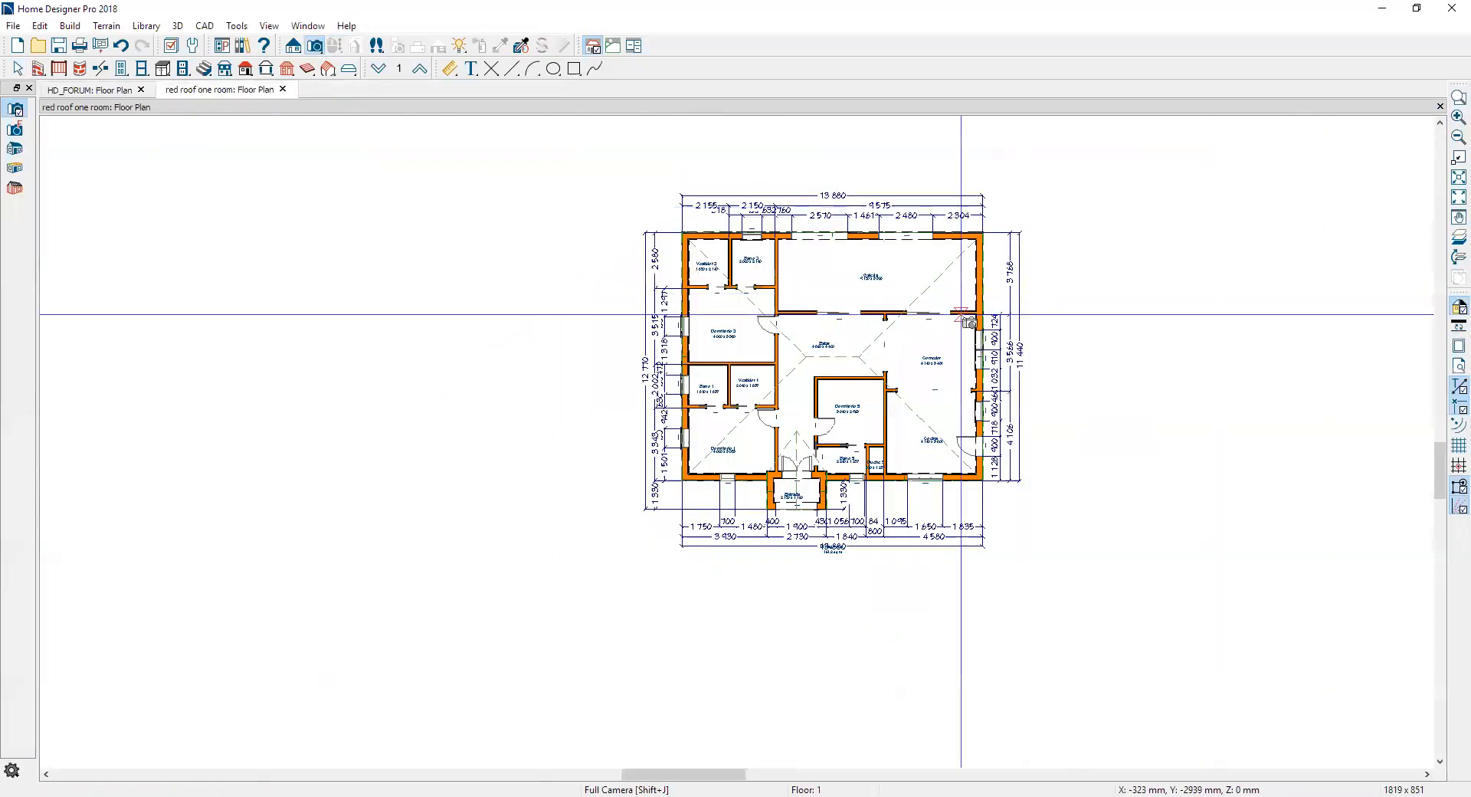
Step: Return to the HD_FORUM plan and check the 1st floor ceiling and subfloor settings in Build Framing without applying changes
{"action": "key", "text": "ctrl+Tab"}
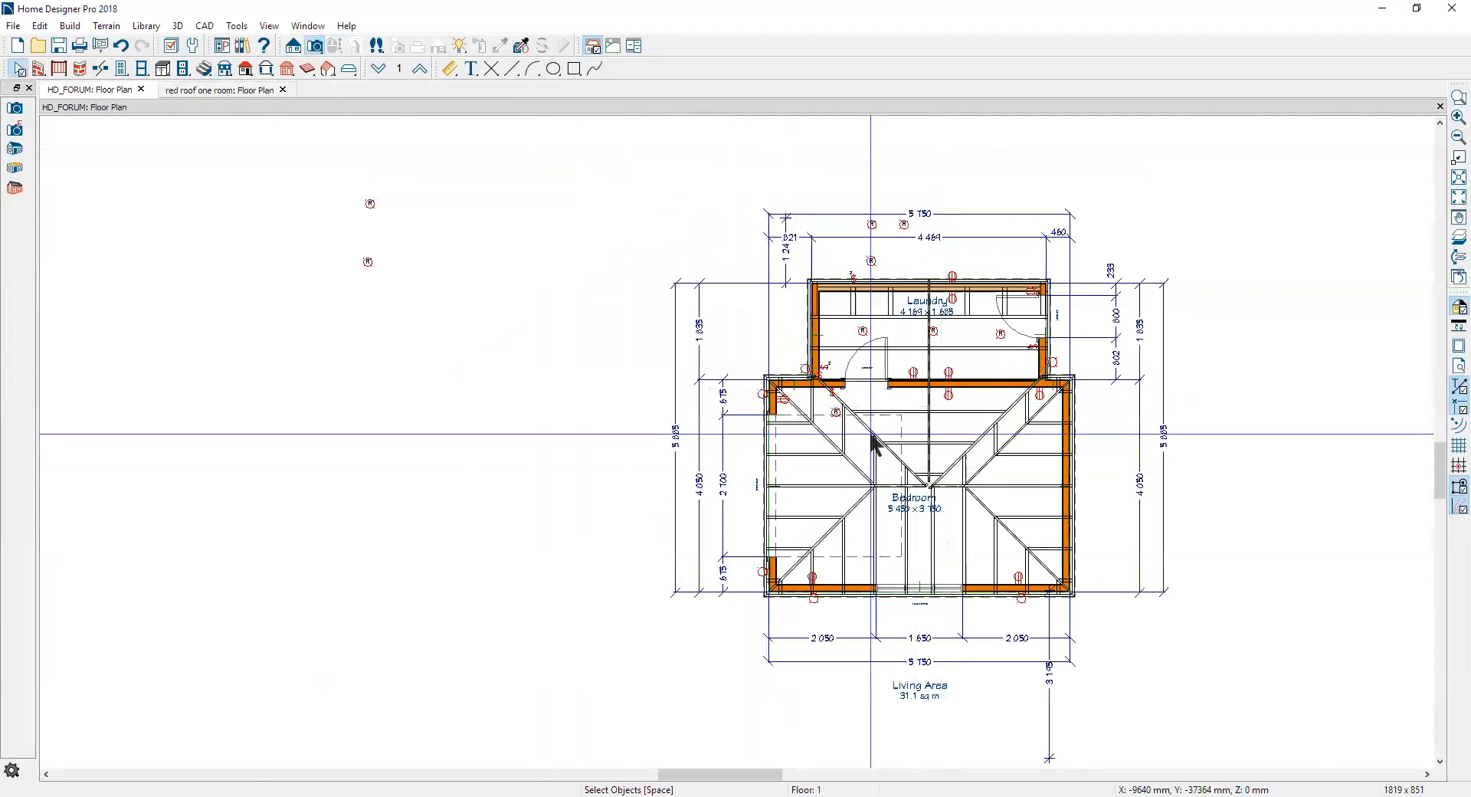
{"action": "left_click", "coordinate": [65, 26]}
{"action": "mouse_move", "coordinate": [136, 230]}
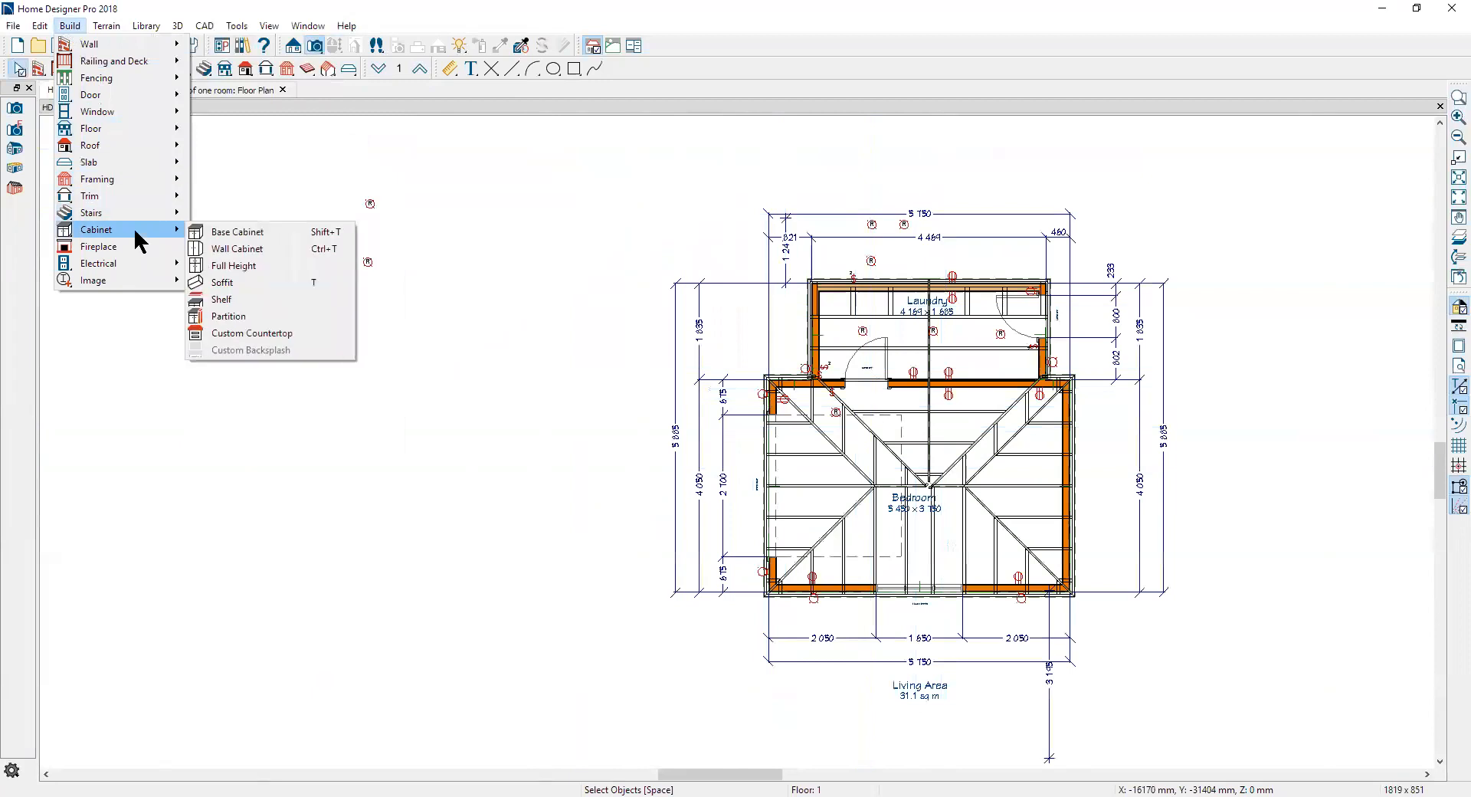
{"action": "mouse_move", "coordinate": [150, 185]}
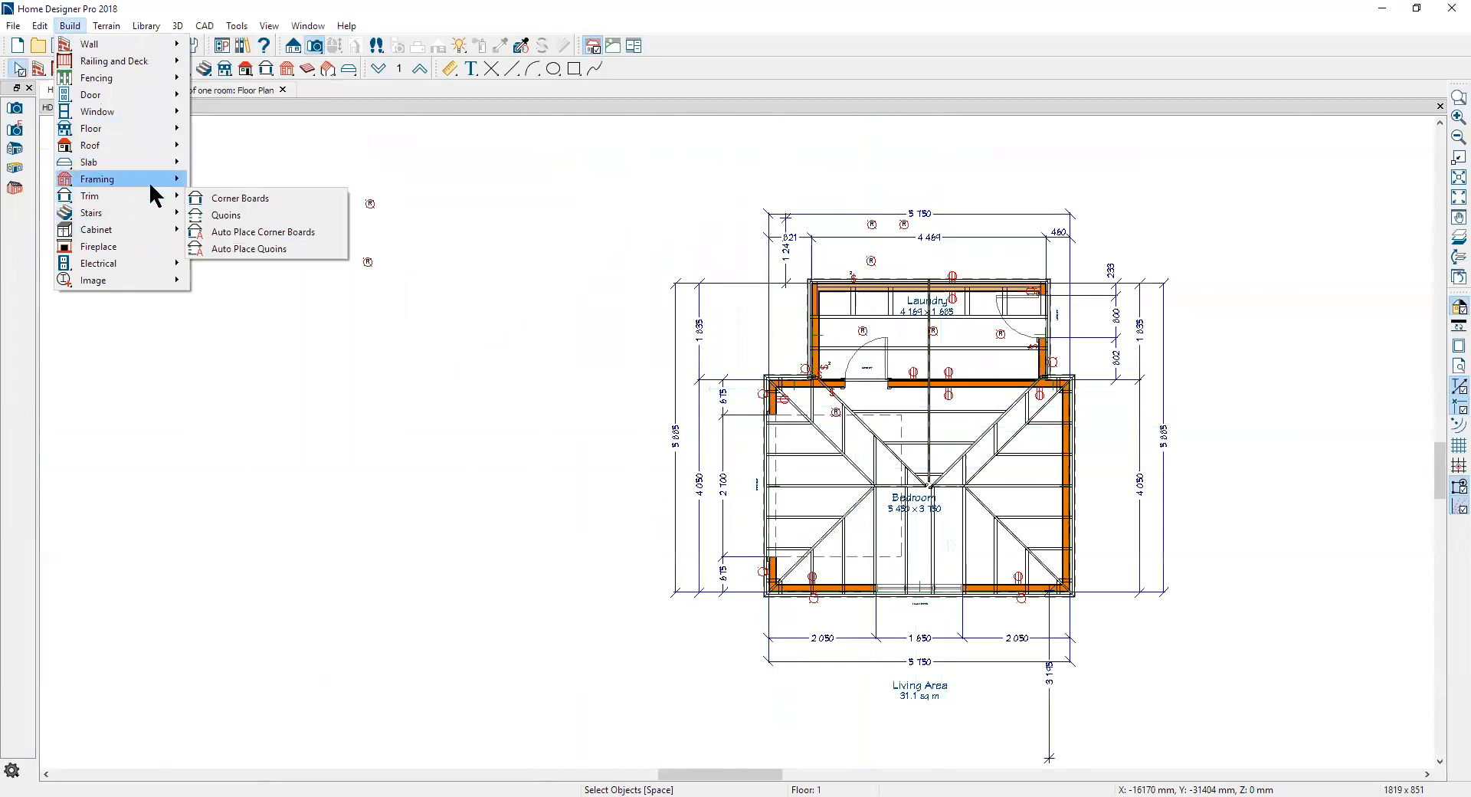
{"action": "left_click", "coordinate": [273, 176]}
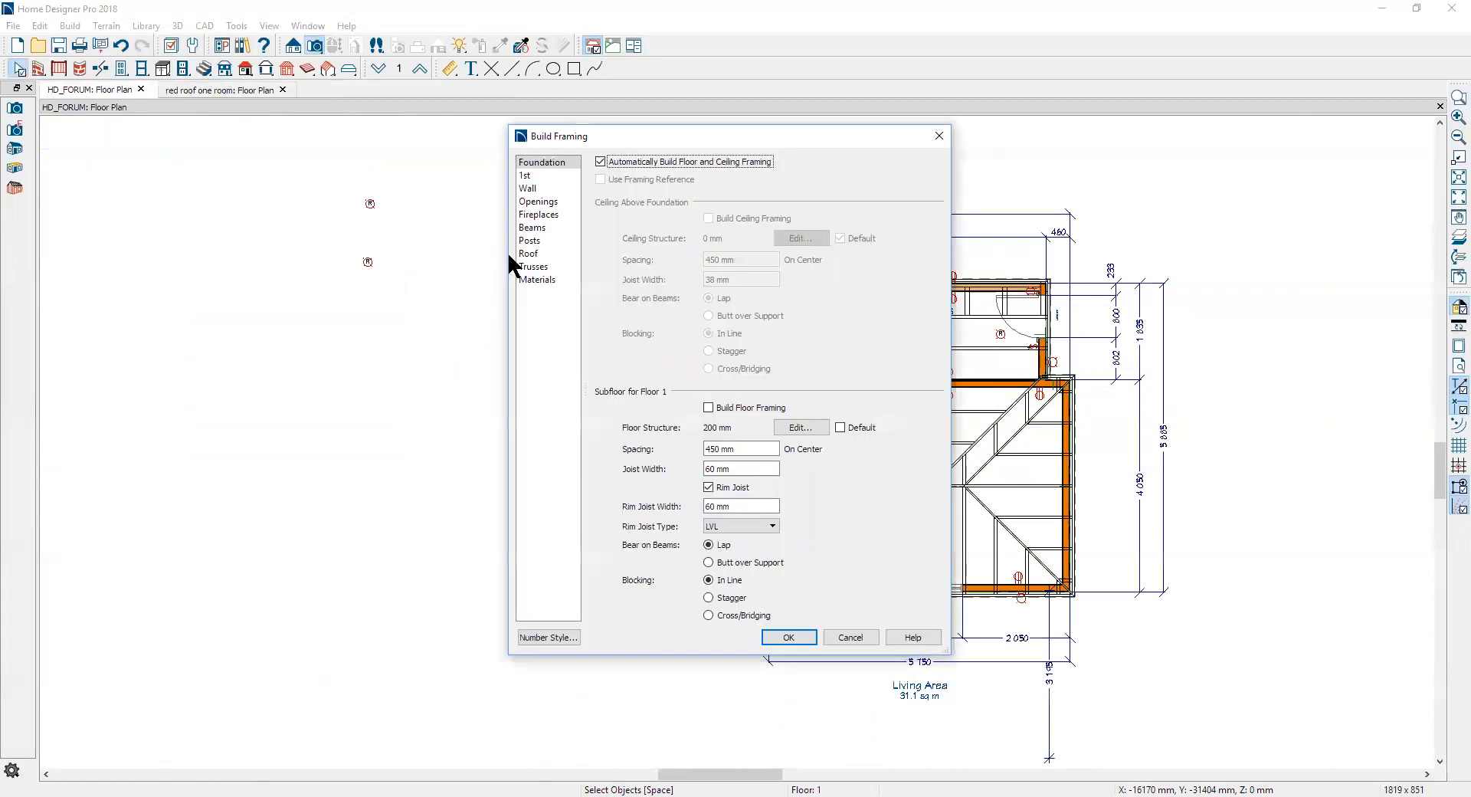
{"action": "left_click", "coordinate": [539, 177]}
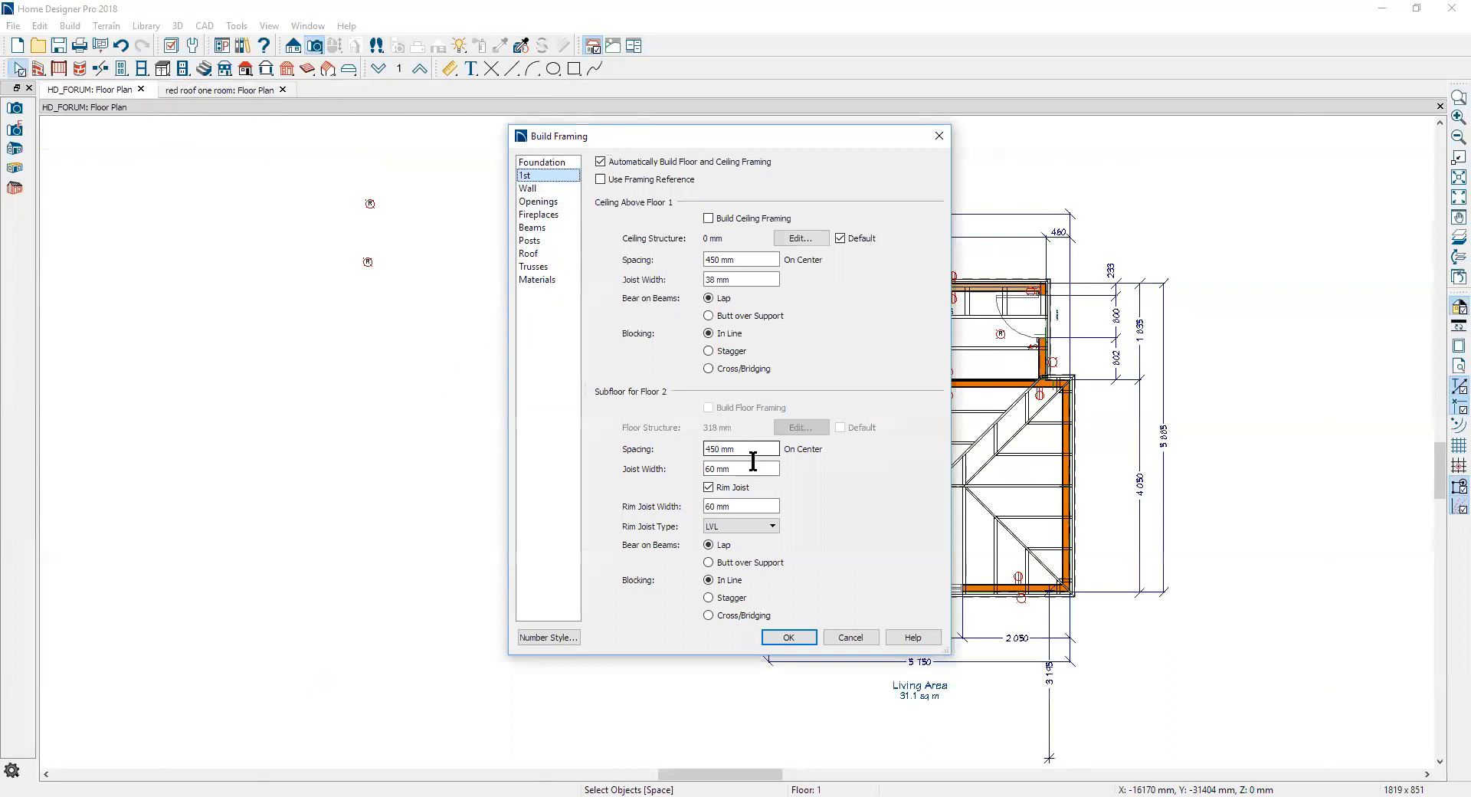
{"action": "left_click", "coordinate": [861, 639]}
Step: Check the bedroom's ceiling heights and ceiling structure settings in its Room Specification
{"action": "scroll", "coordinate": [927, 550], "scroll_direction": "up", "scroll_amount": 2}
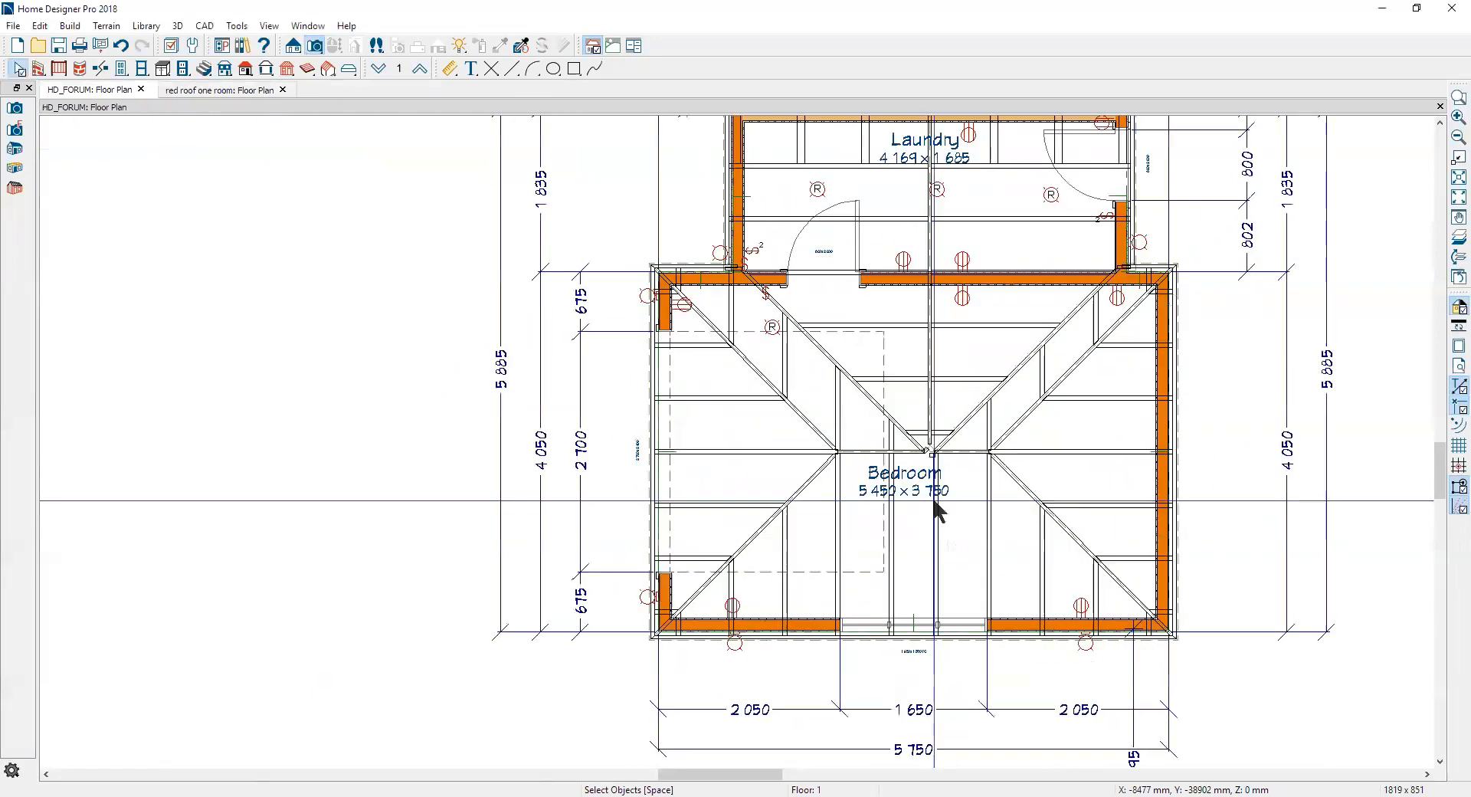
{"action": "right_click", "coordinate": [969, 360]}
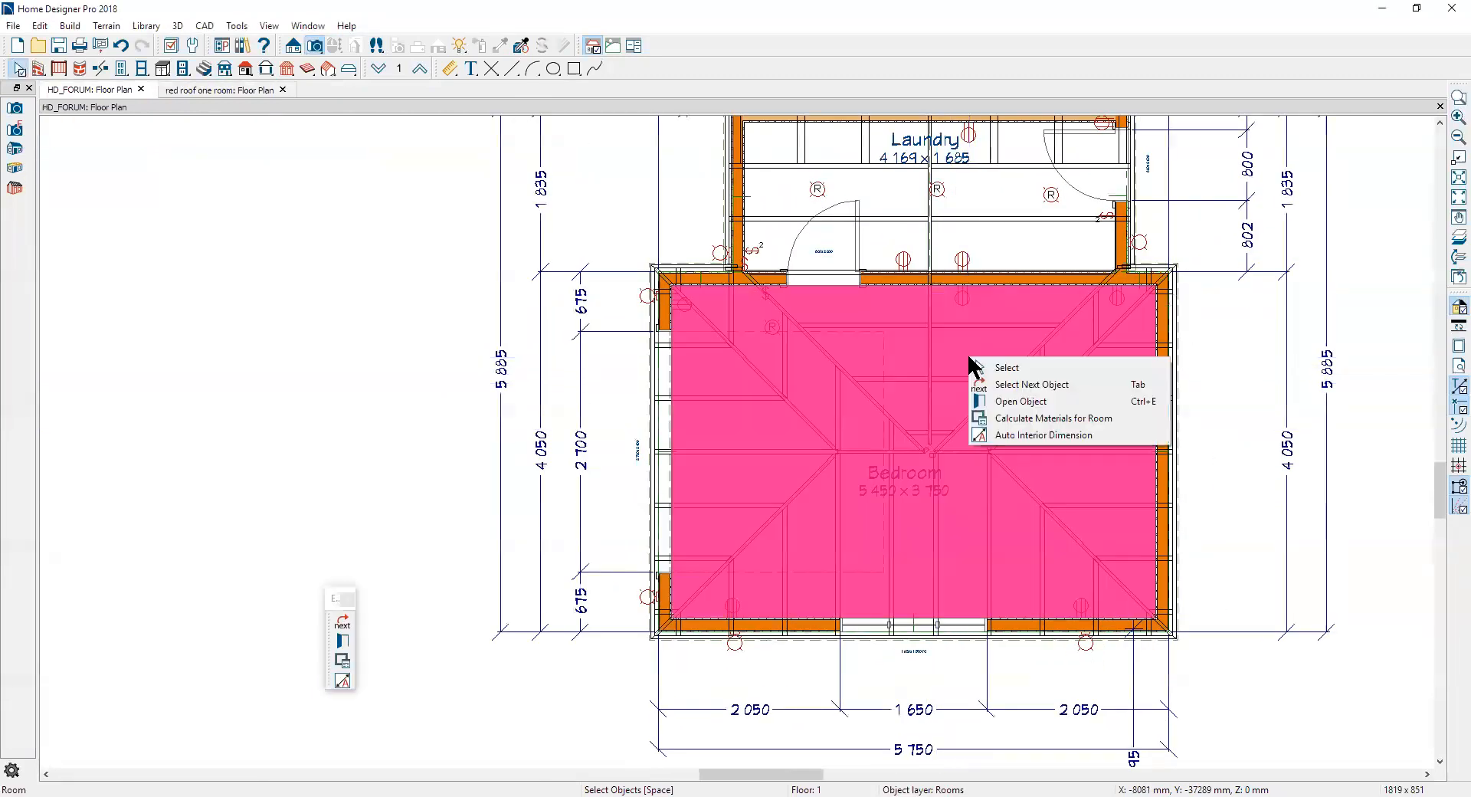
{"action": "left_click", "coordinate": [1018, 402]}
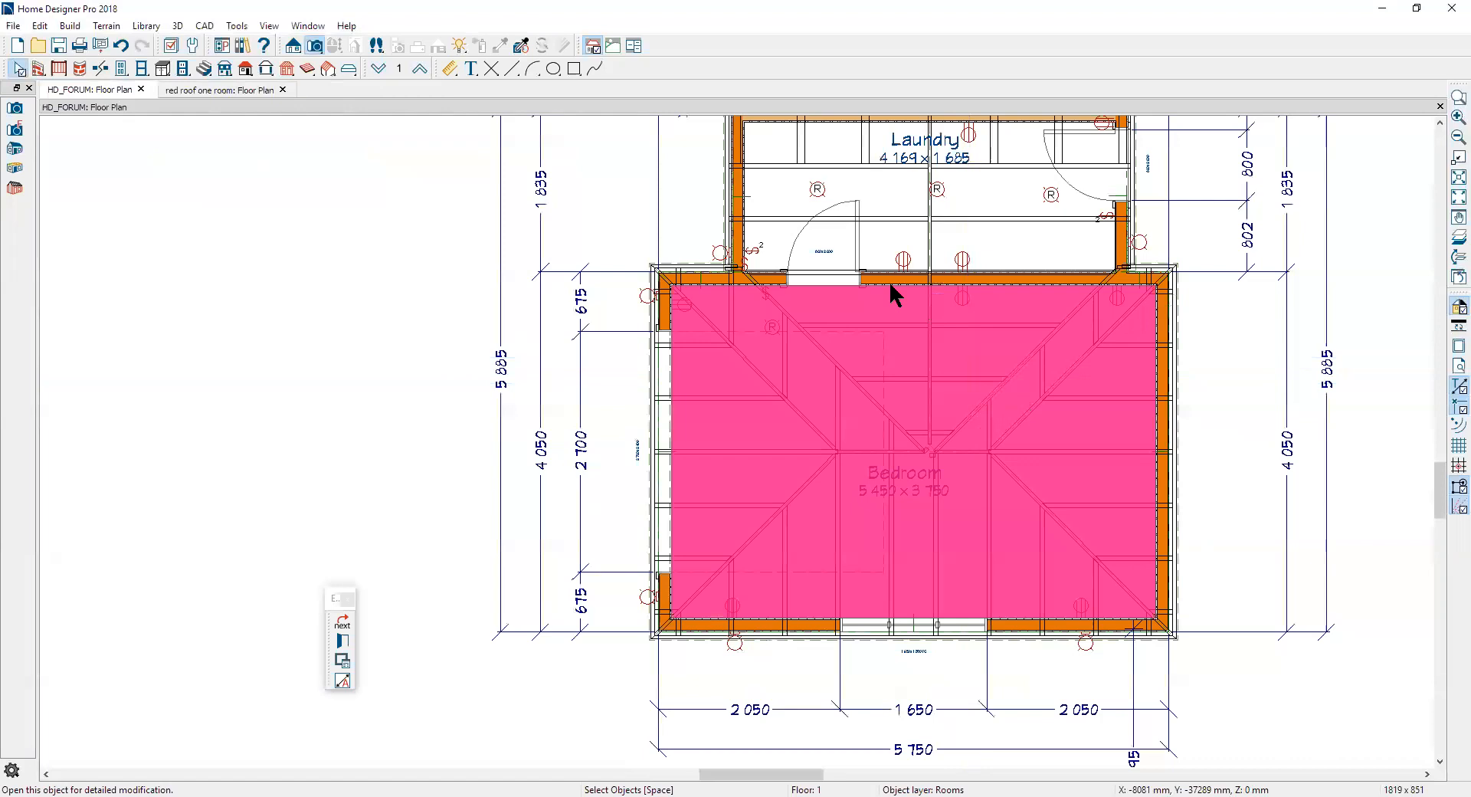
{"action": "left_click", "coordinate": [515, 151]}
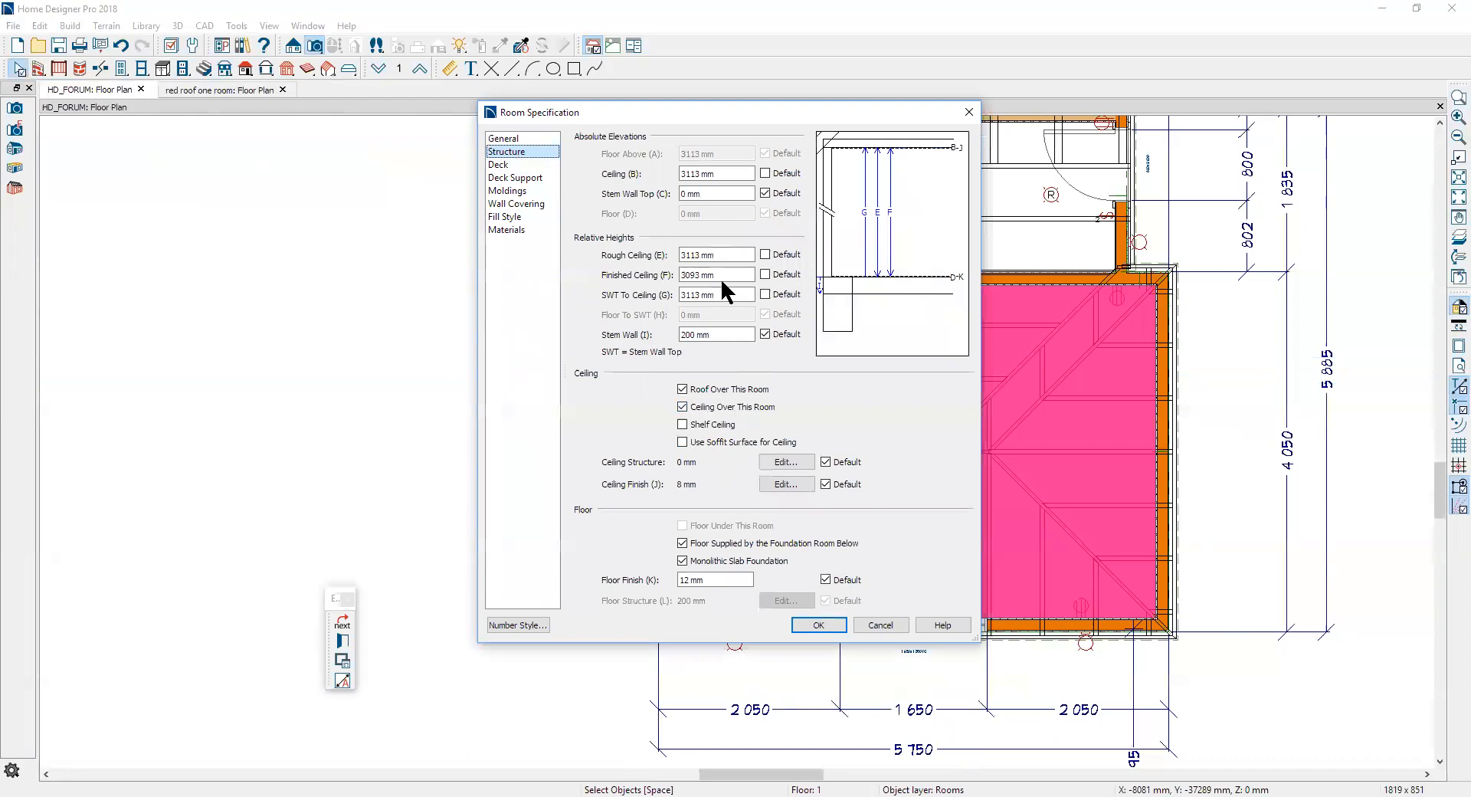
{"action": "left_click", "coordinate": [696, 294]}
{"action": "left_click", "coordinate": [706, 279]}
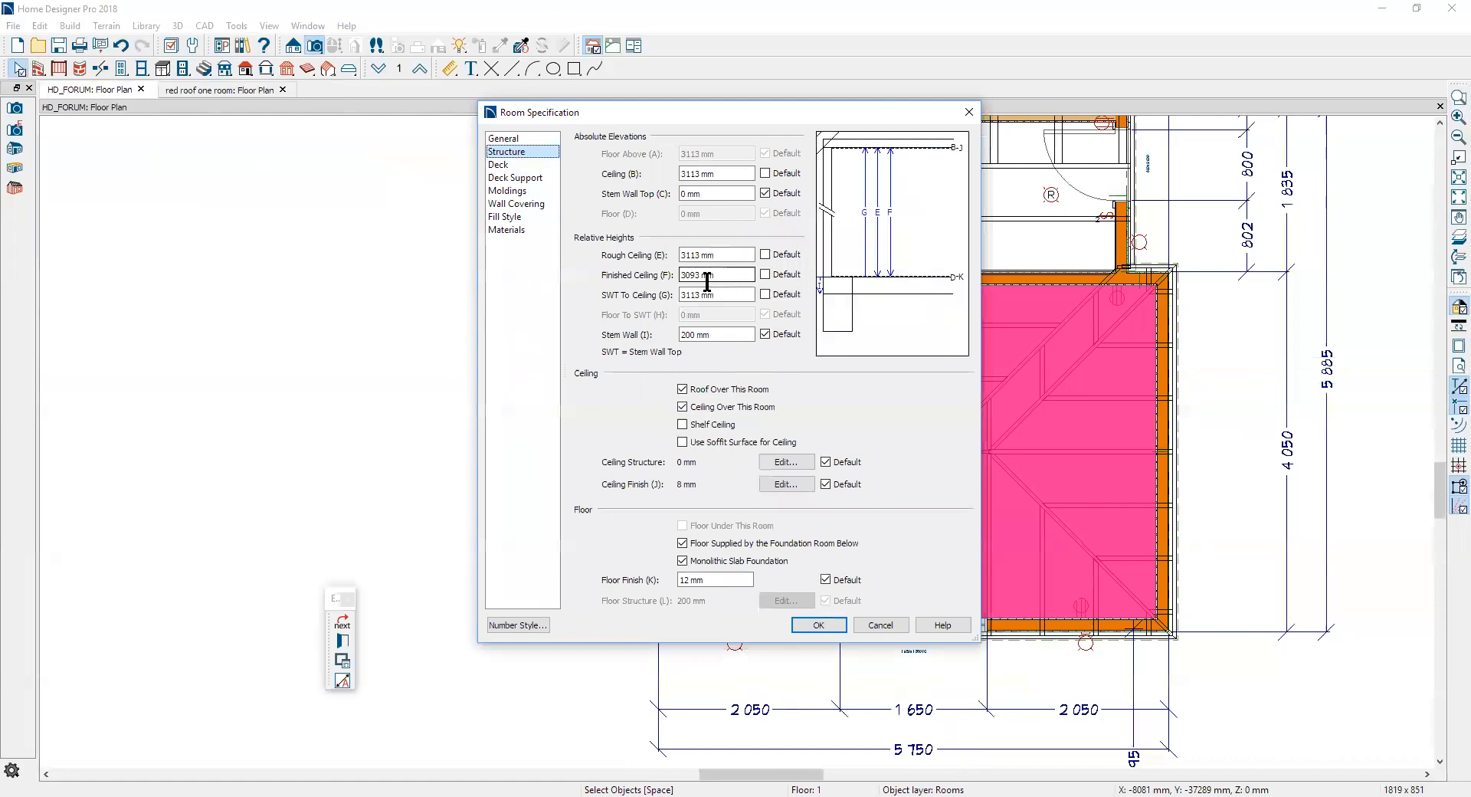
{"action": "left_click", "coordinate": [819, 624]}
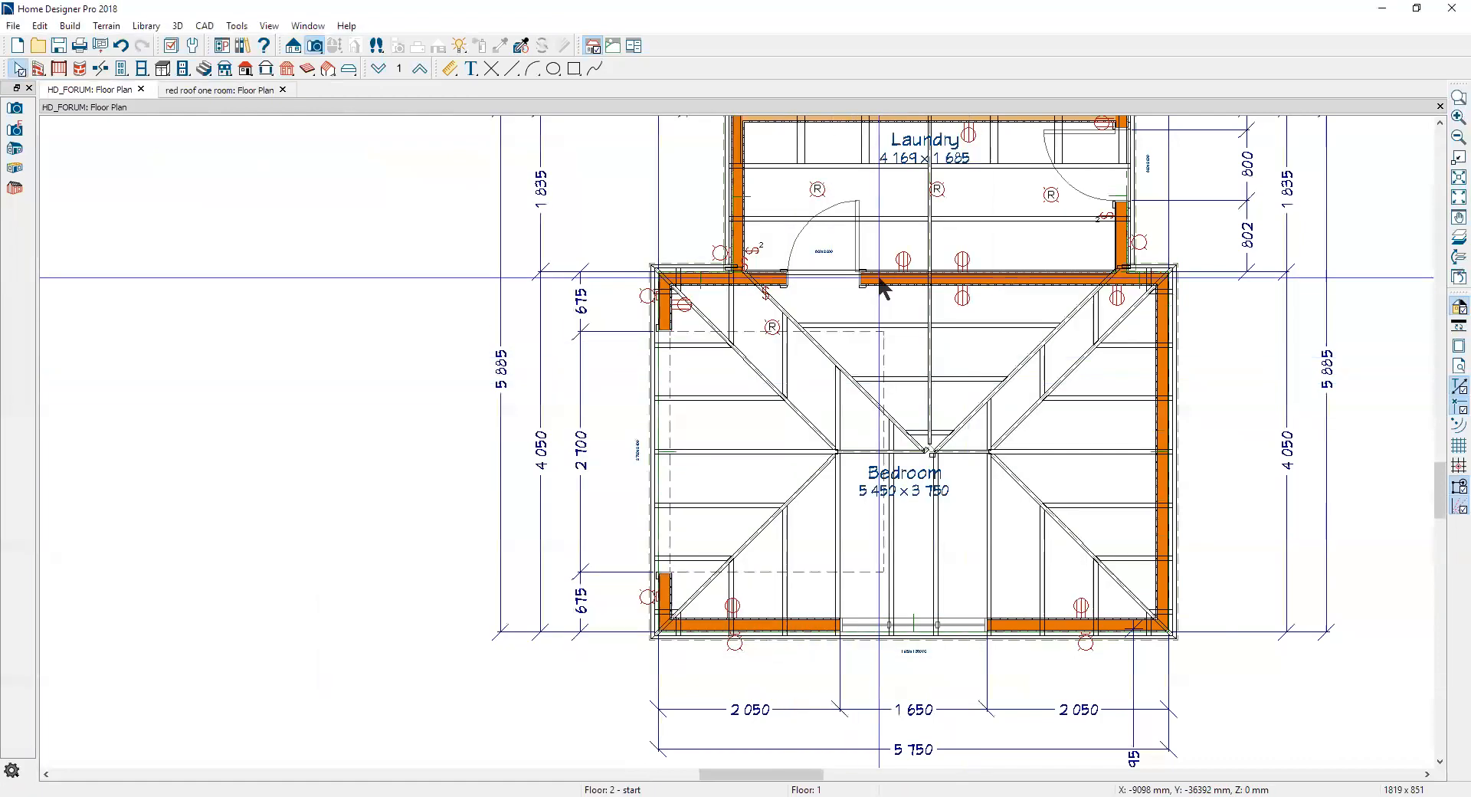
Step: Check the laundry's ceiling heights and ceiling structure settings in its Room Specification
{"action": "left_click", "coordinate": [1062, 240]}
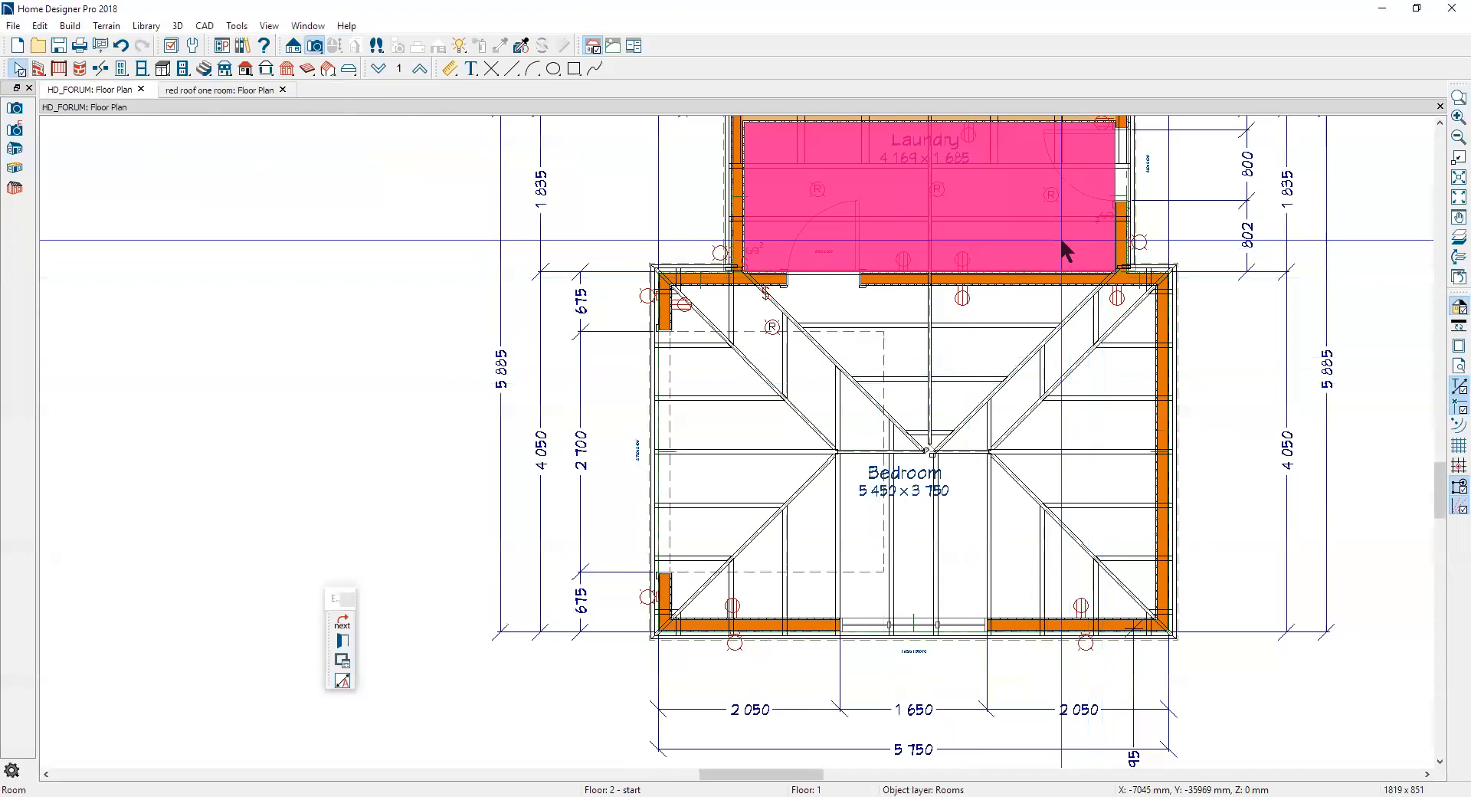
{"action": "double_click", "coordinate": [1059, 236]}
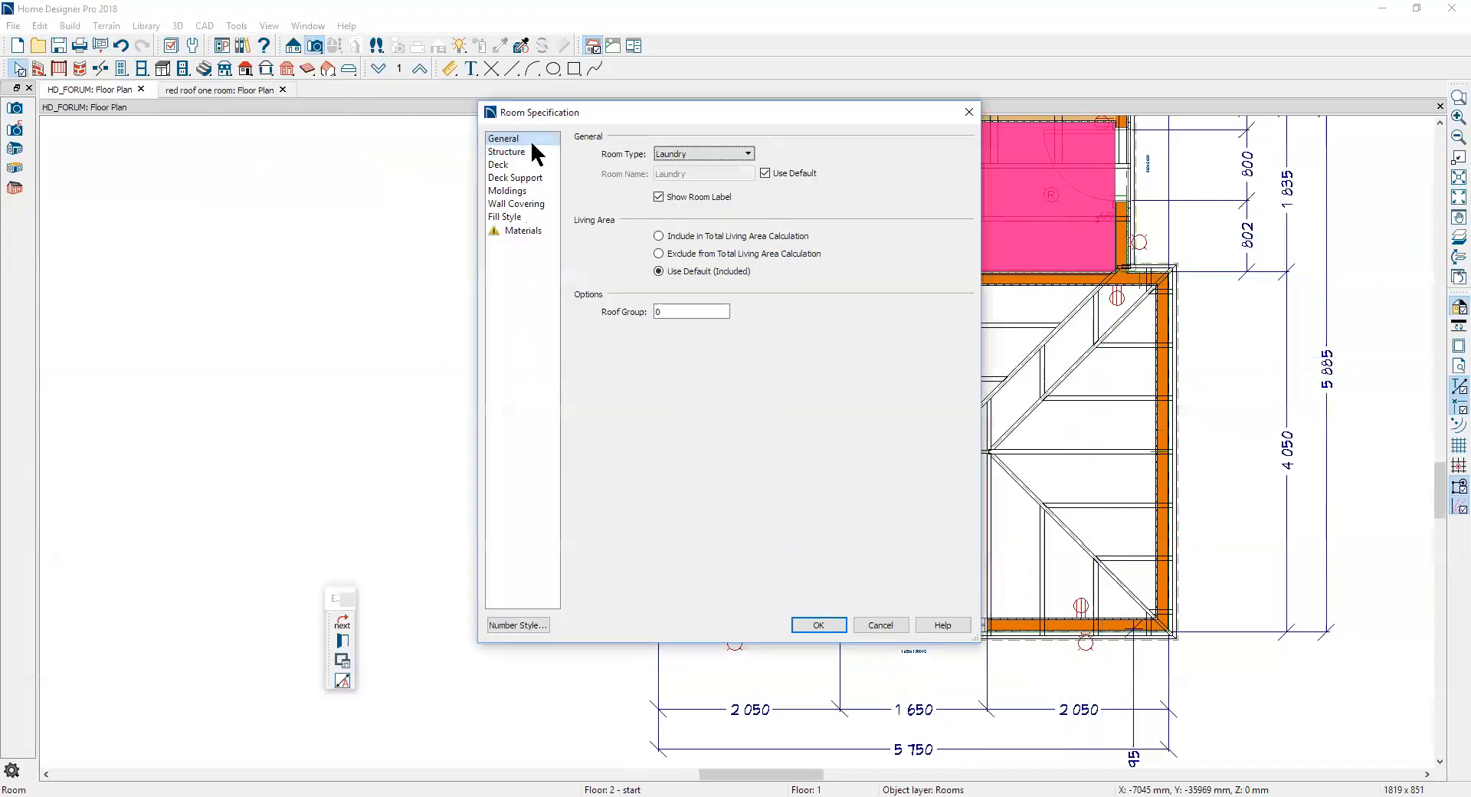
{"action": "left_click", "coordinate": [528, 152]}
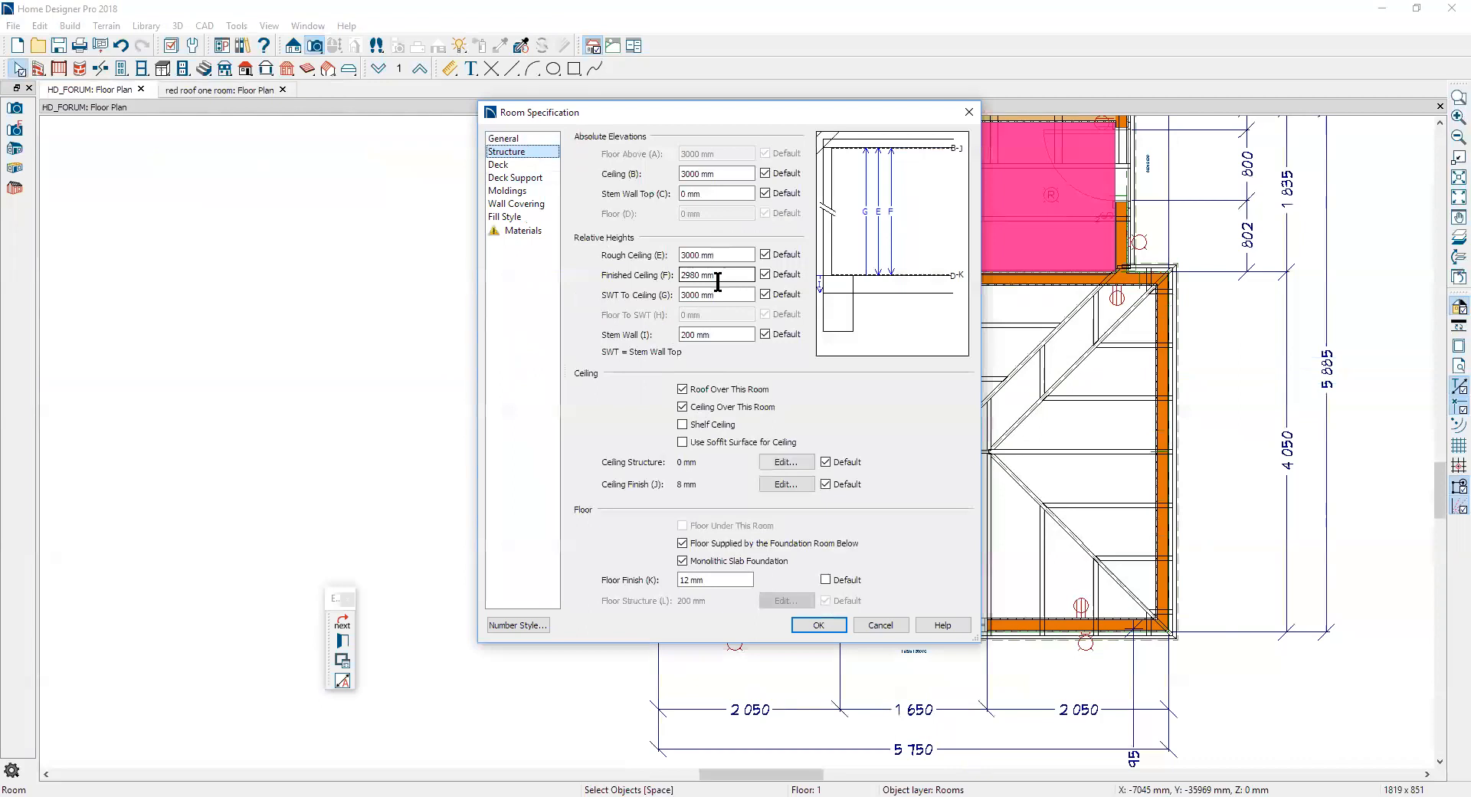
{"action": "left_click", "coordinate": [838, 627]}
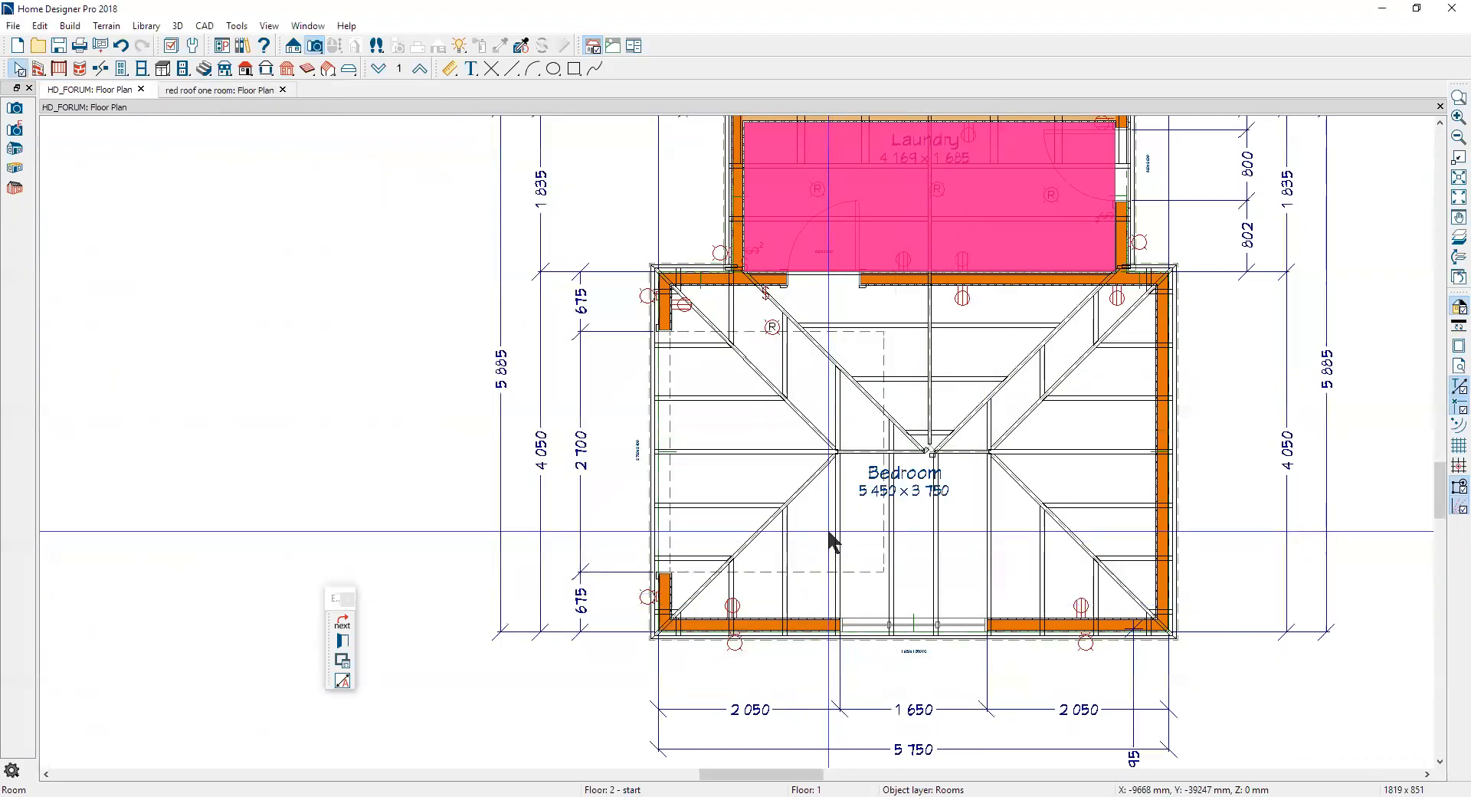
Step: Try to build the ceiling framing above floor 1 and check it in a perspective framing overview
{"action": "left_click", "coordinate": [1448, 180]}
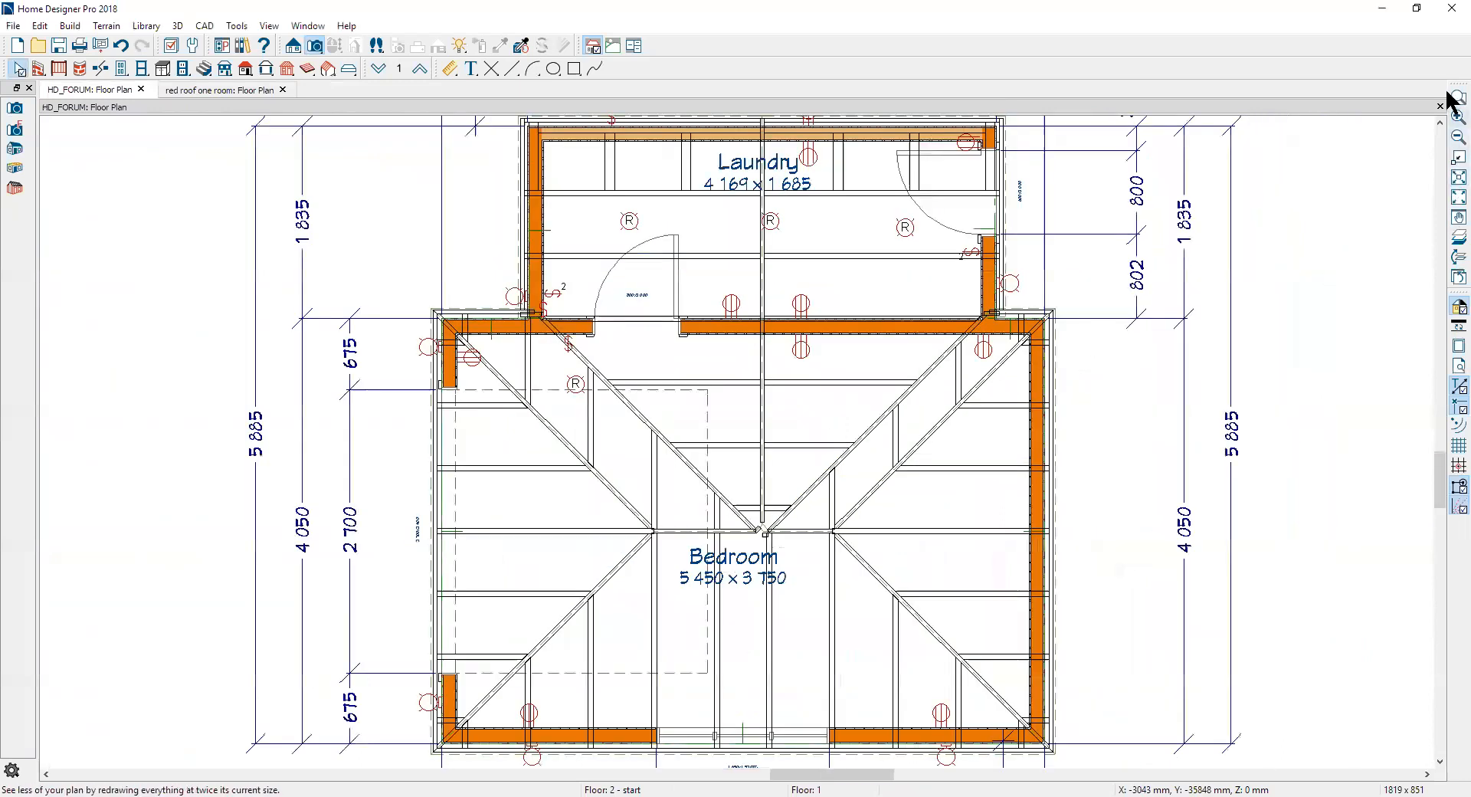
{"action": "left_click", "coordinate": [1455, 137]}
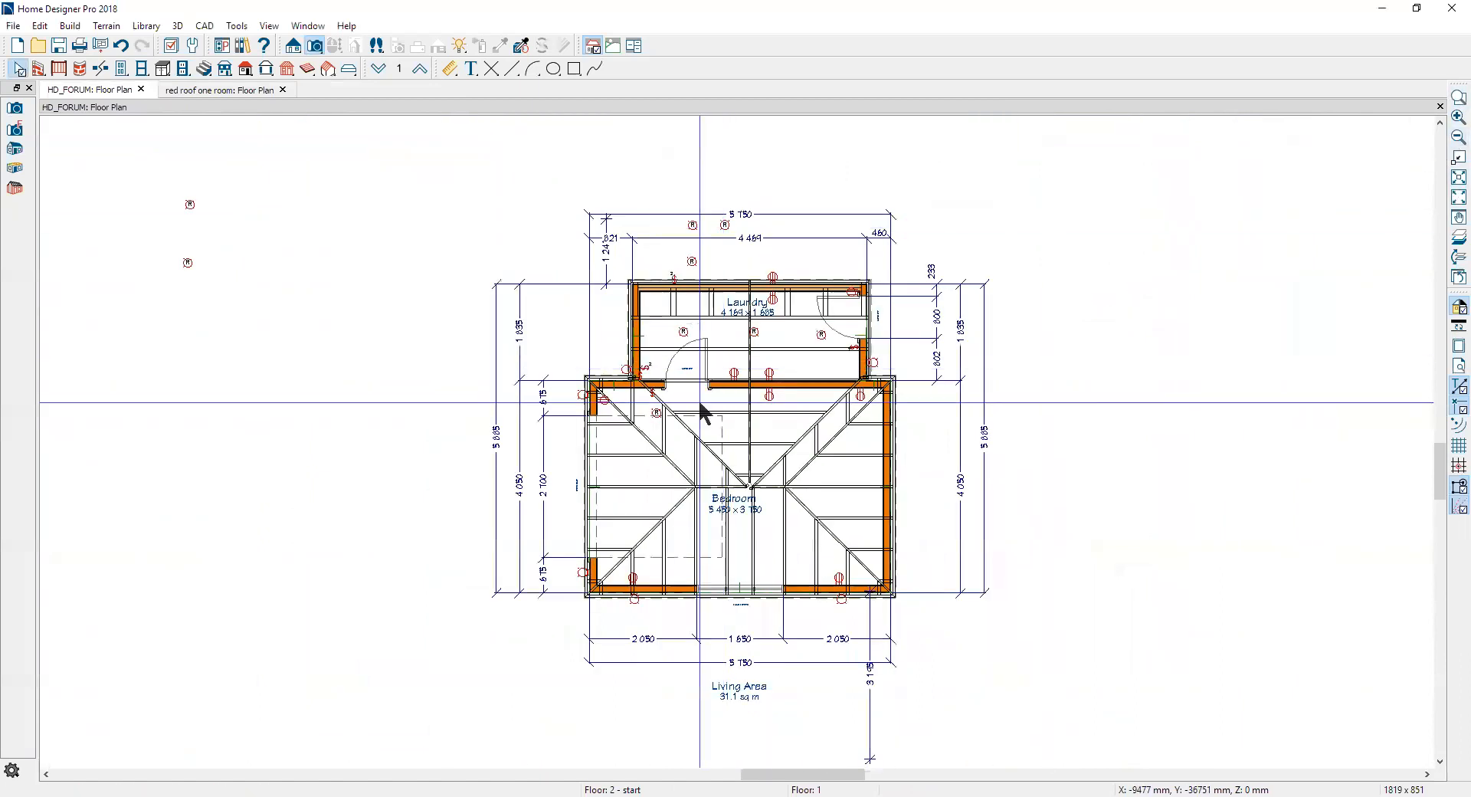
{"action": "scroll", "coordinate": [699, 411], "scroll_direction": "up", "scroll_amount": 1}
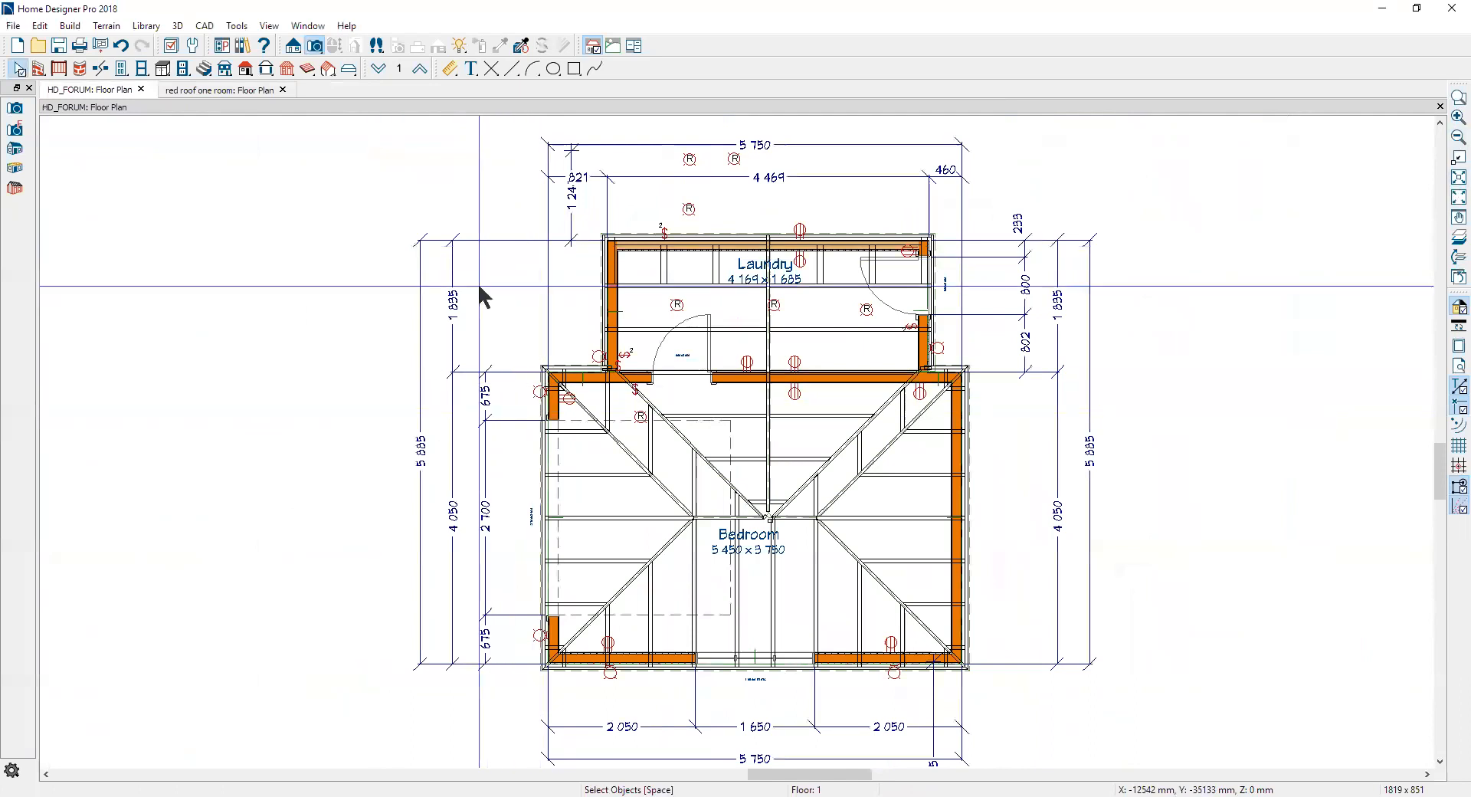
{"action": "left_click", "coordinate": [77, 29]}
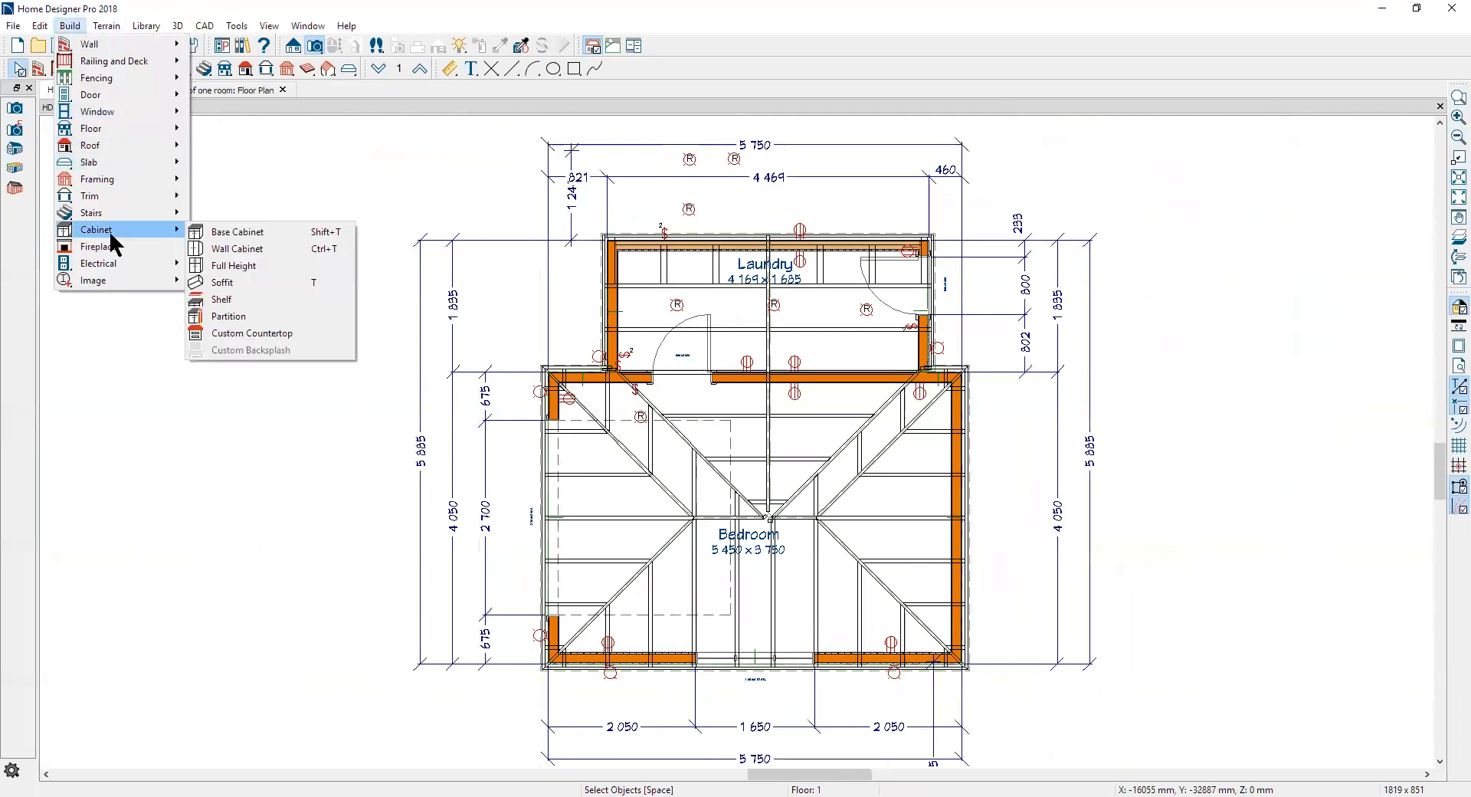
{"action": "mouse_move", "coordinate": [125, 185]}
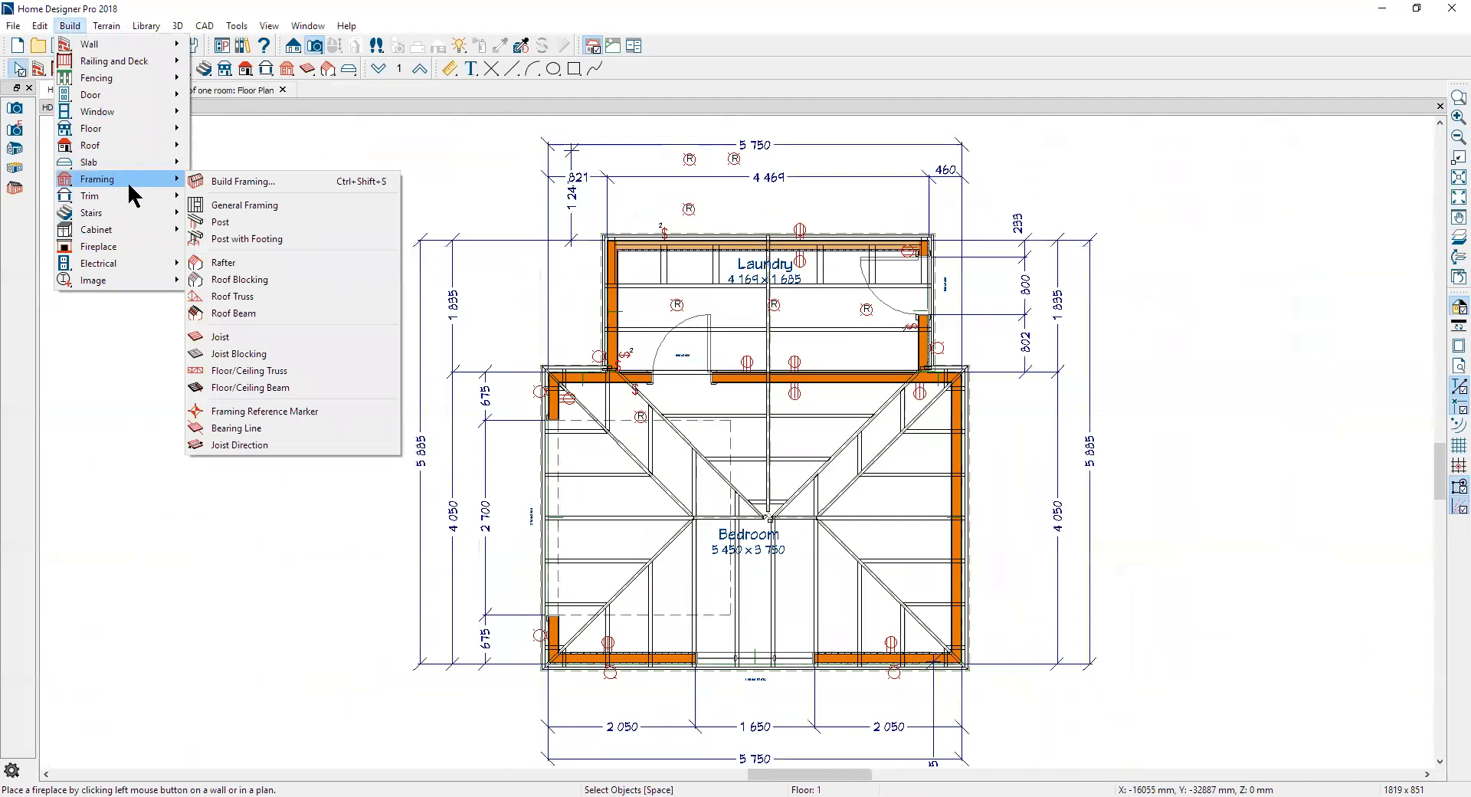
{"action": "left_click", "coordinate": [231, 184]}
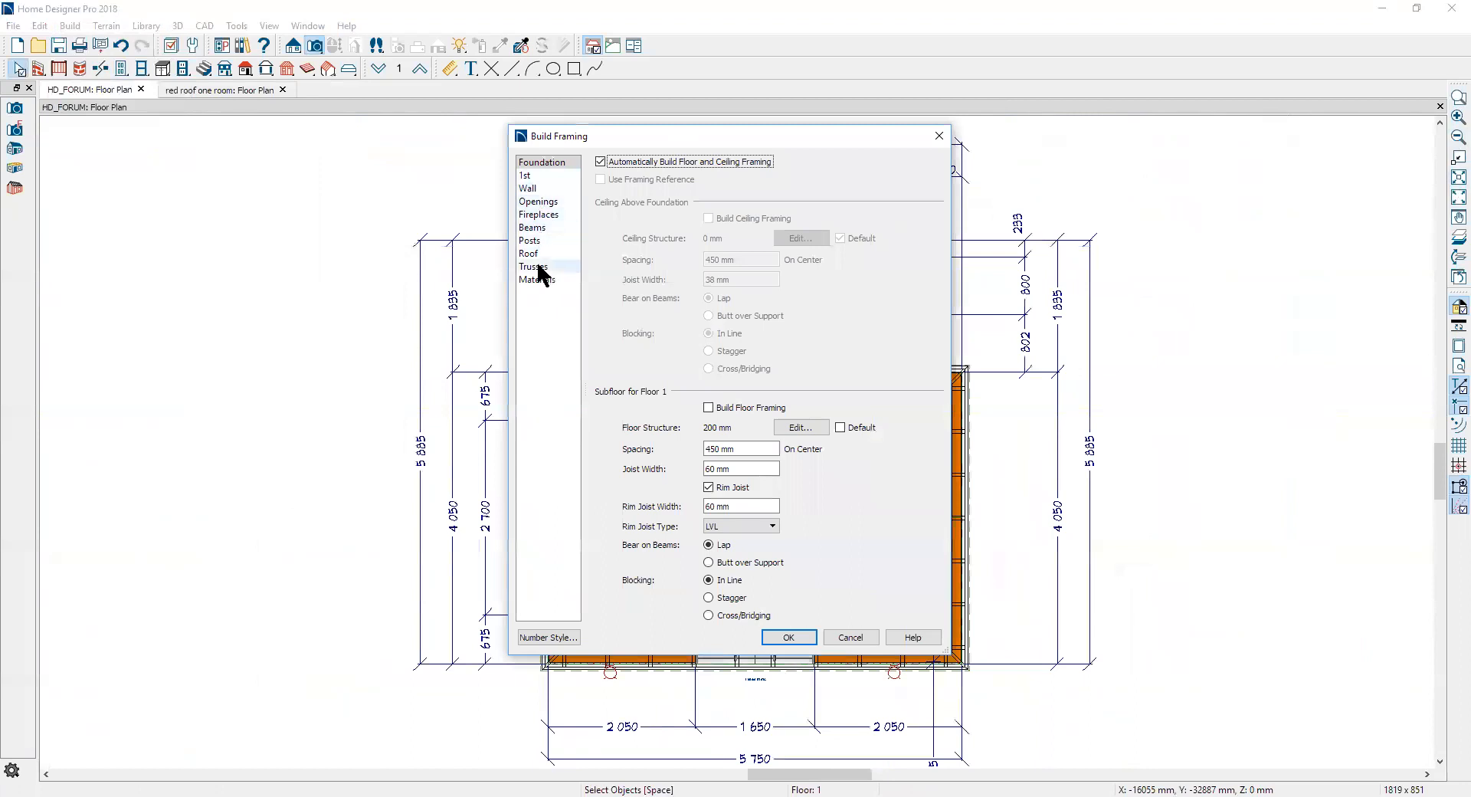
{"action": "left_click", "coordinate": [527, 177]}
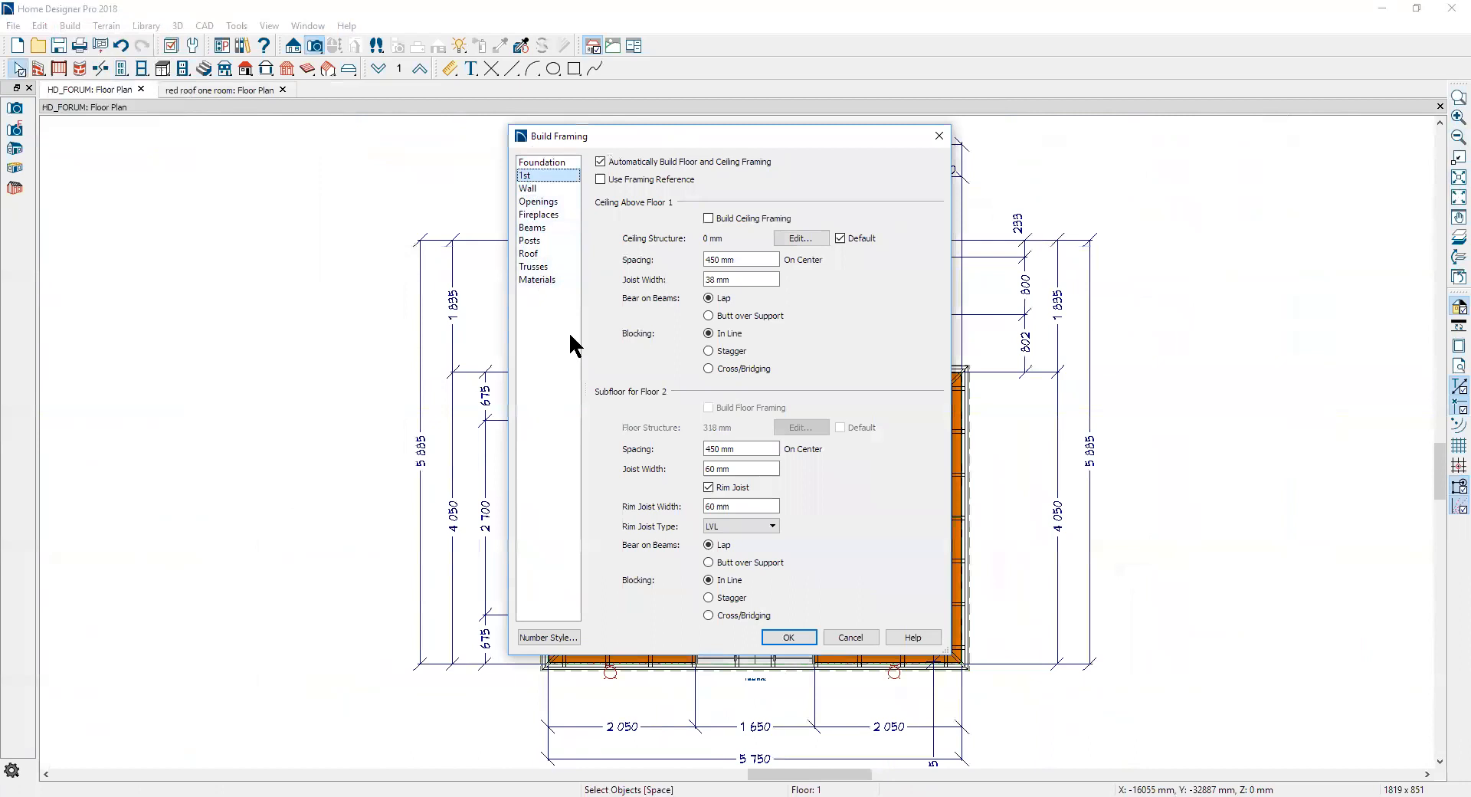
{"action": "left_click", "coordinate": [710, 219]}
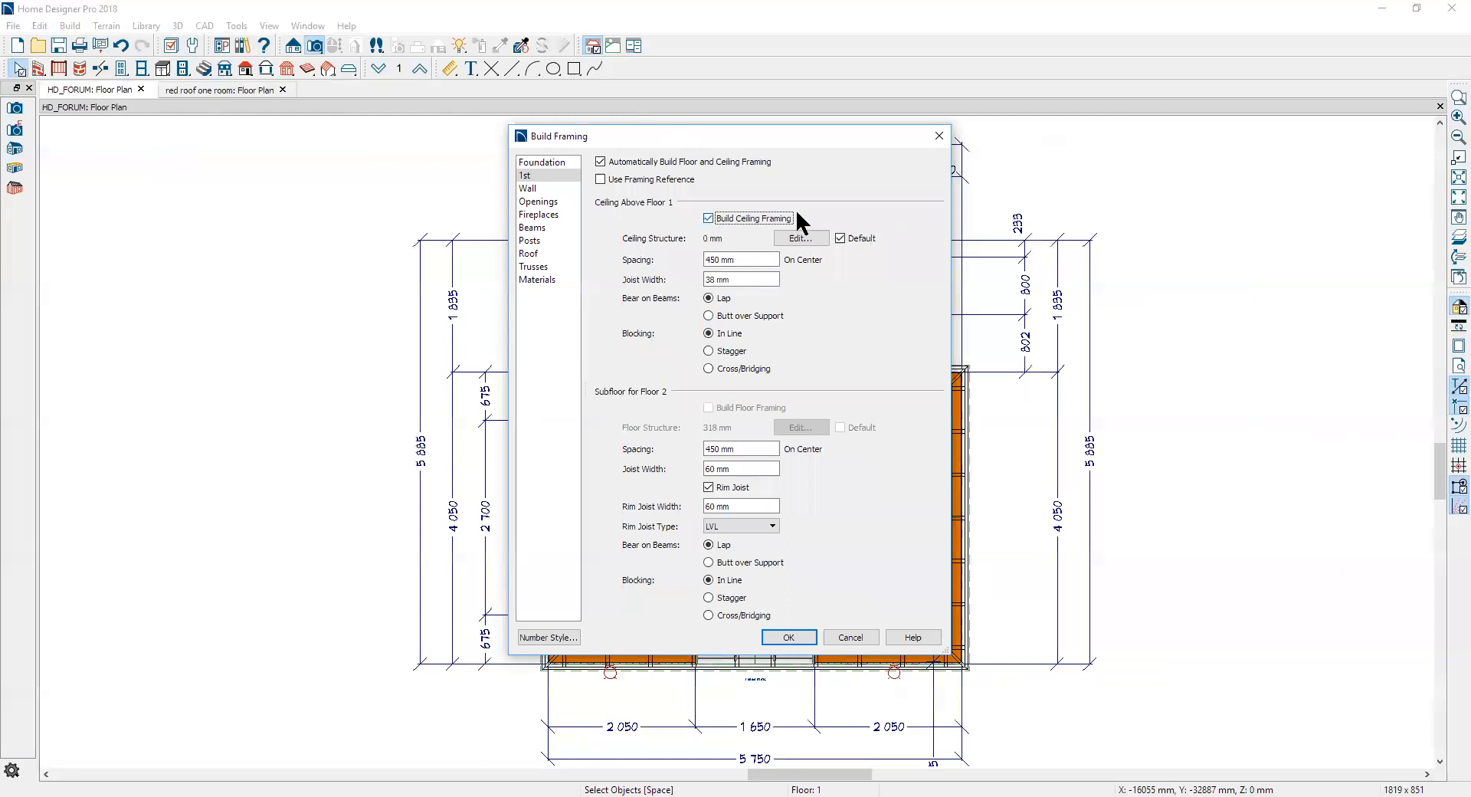
{"action": "left_click", "coordinate": [794, 634]}
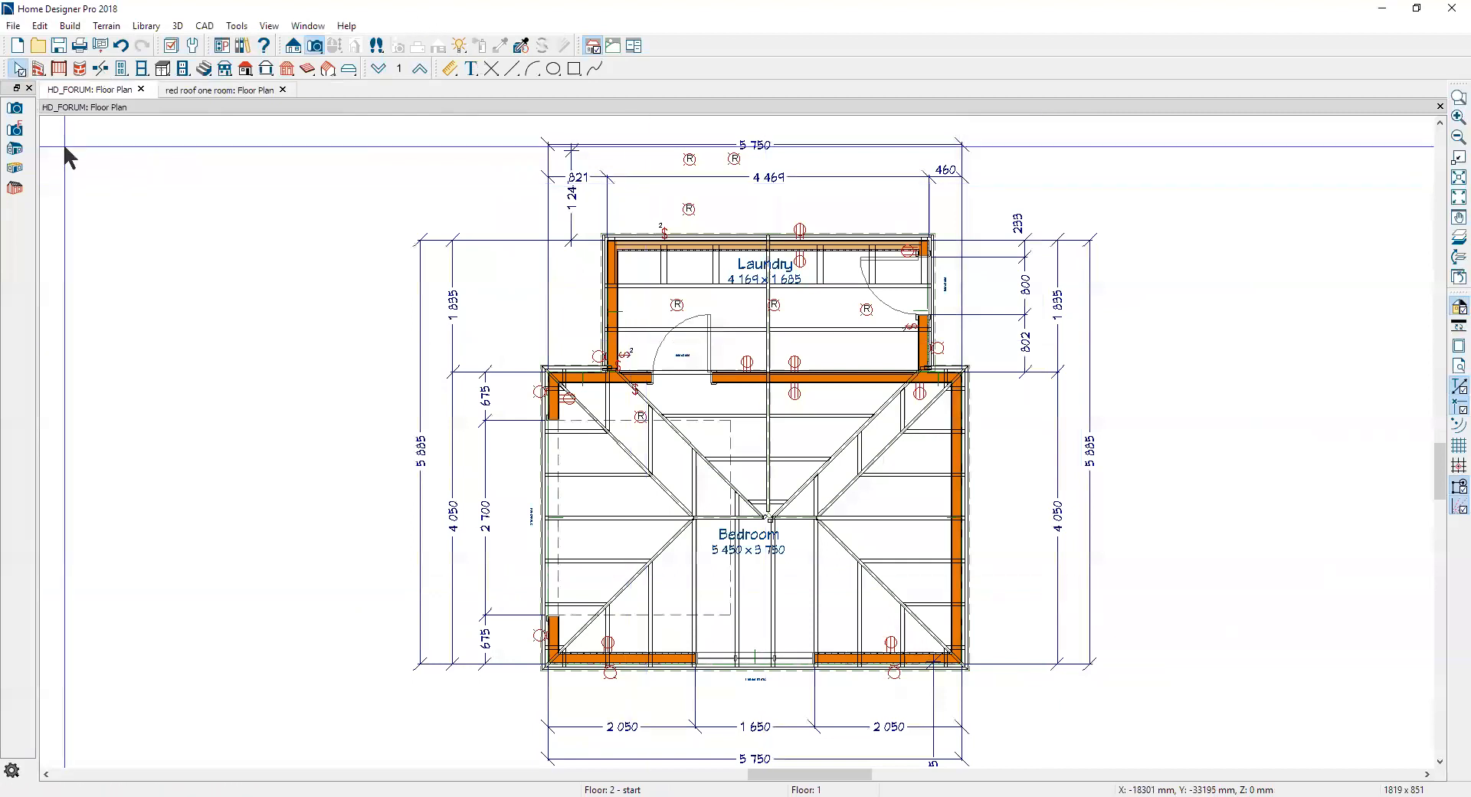
{"action": "left_click", "coordinate": [14, 187]}
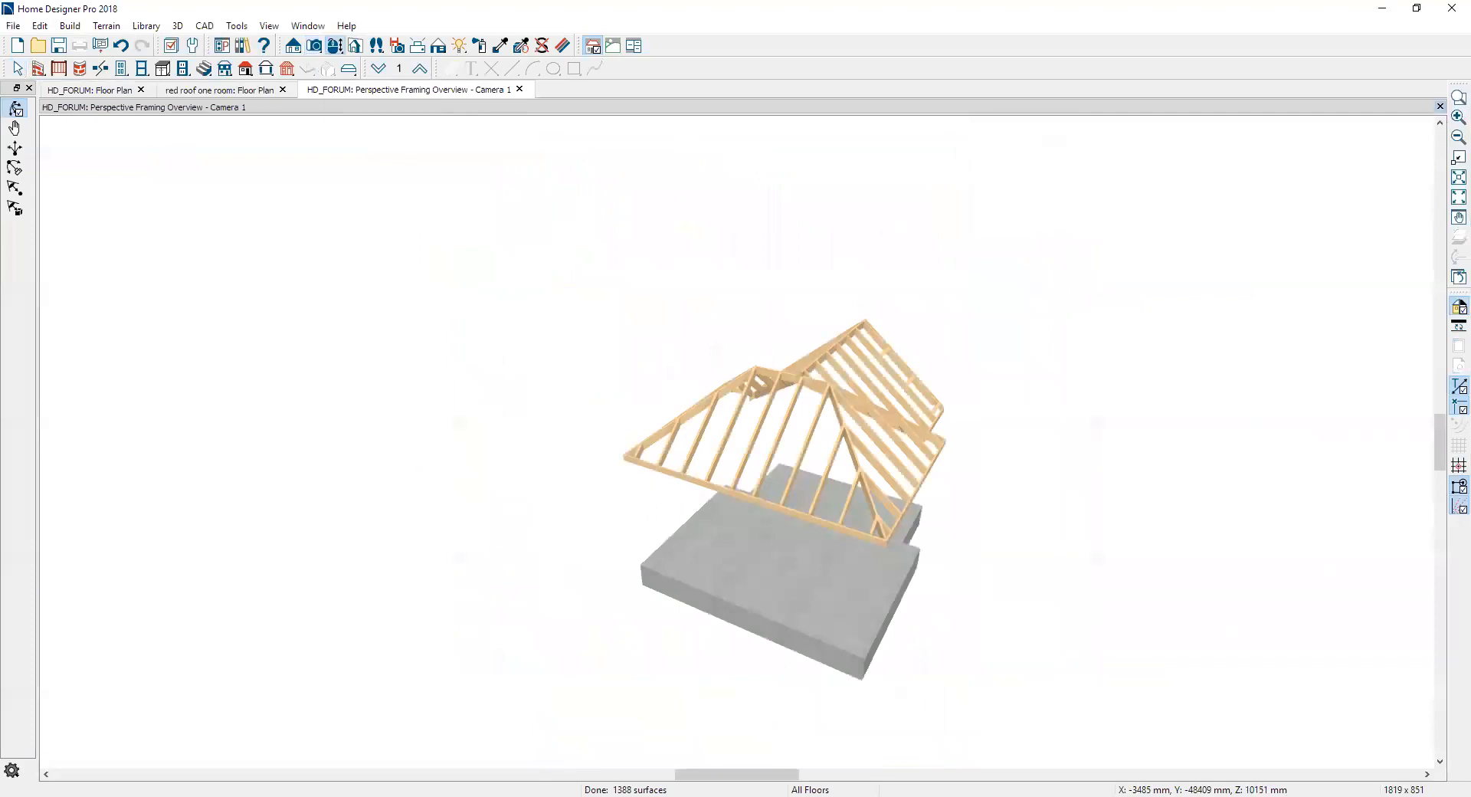
{"action": "left_click", "coordinate": [1439, 106]}
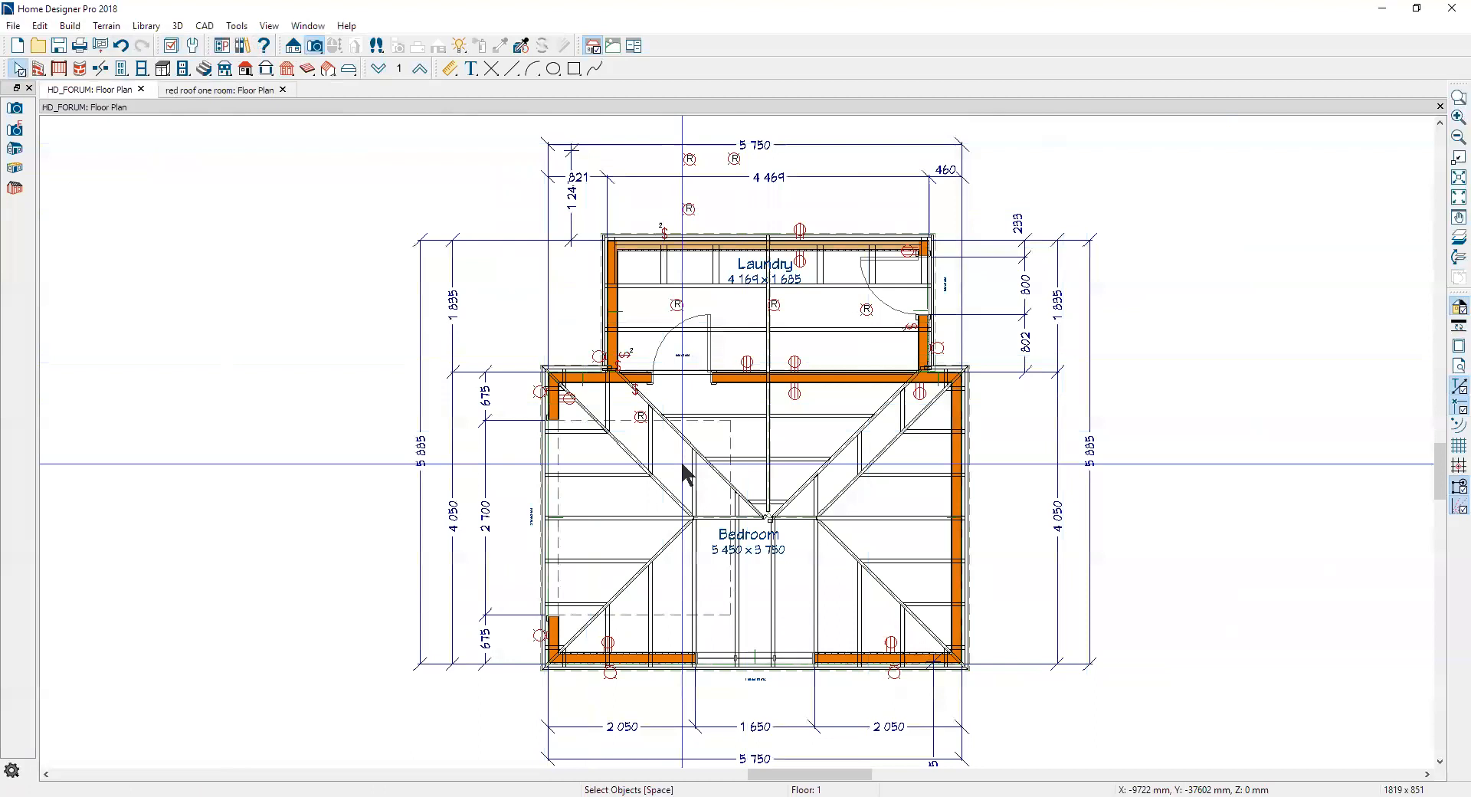
Step: Rerun Build Framing for the 1st floor with Build Ceiling Framing enabled and inspect the bedroom plan for ceiling joists
{"action": "left_click", "coordinate": [65, 29]}
{"action": "mouse_move", "coordinate": [95, 262]}
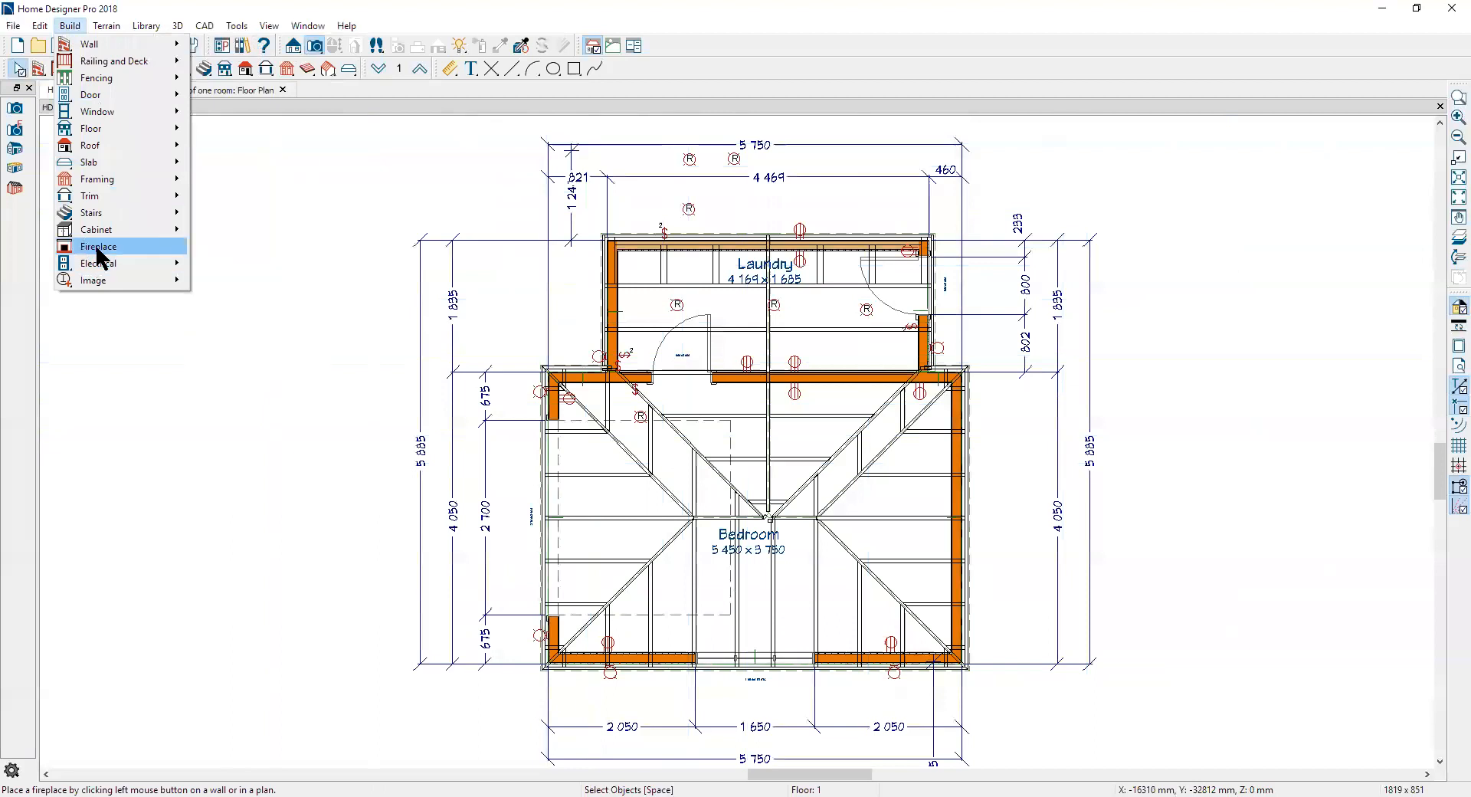
{"action": "left_click", "coordinate": [397, 241]}
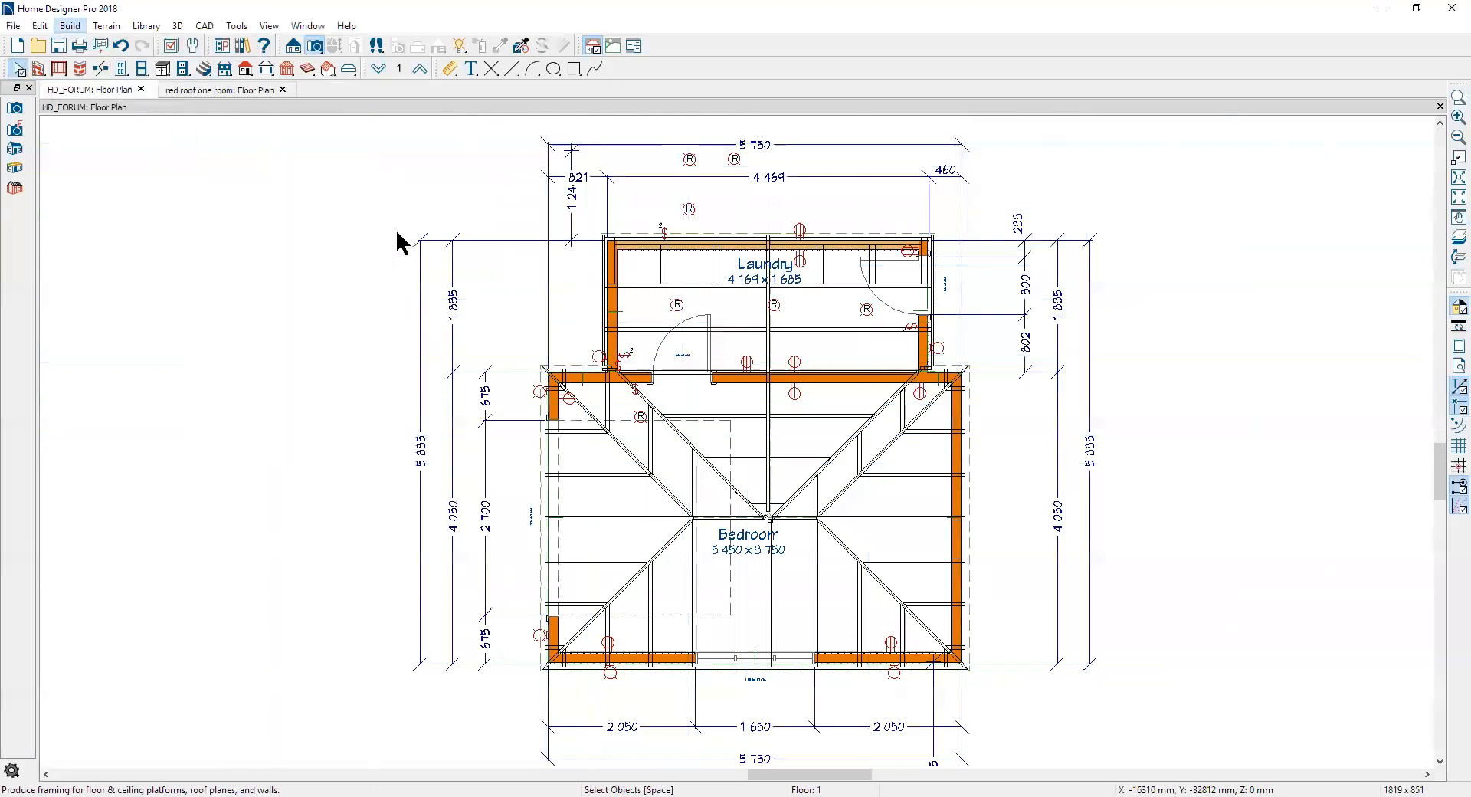
{"action": "left_click", "coordinate": [529, 176]}
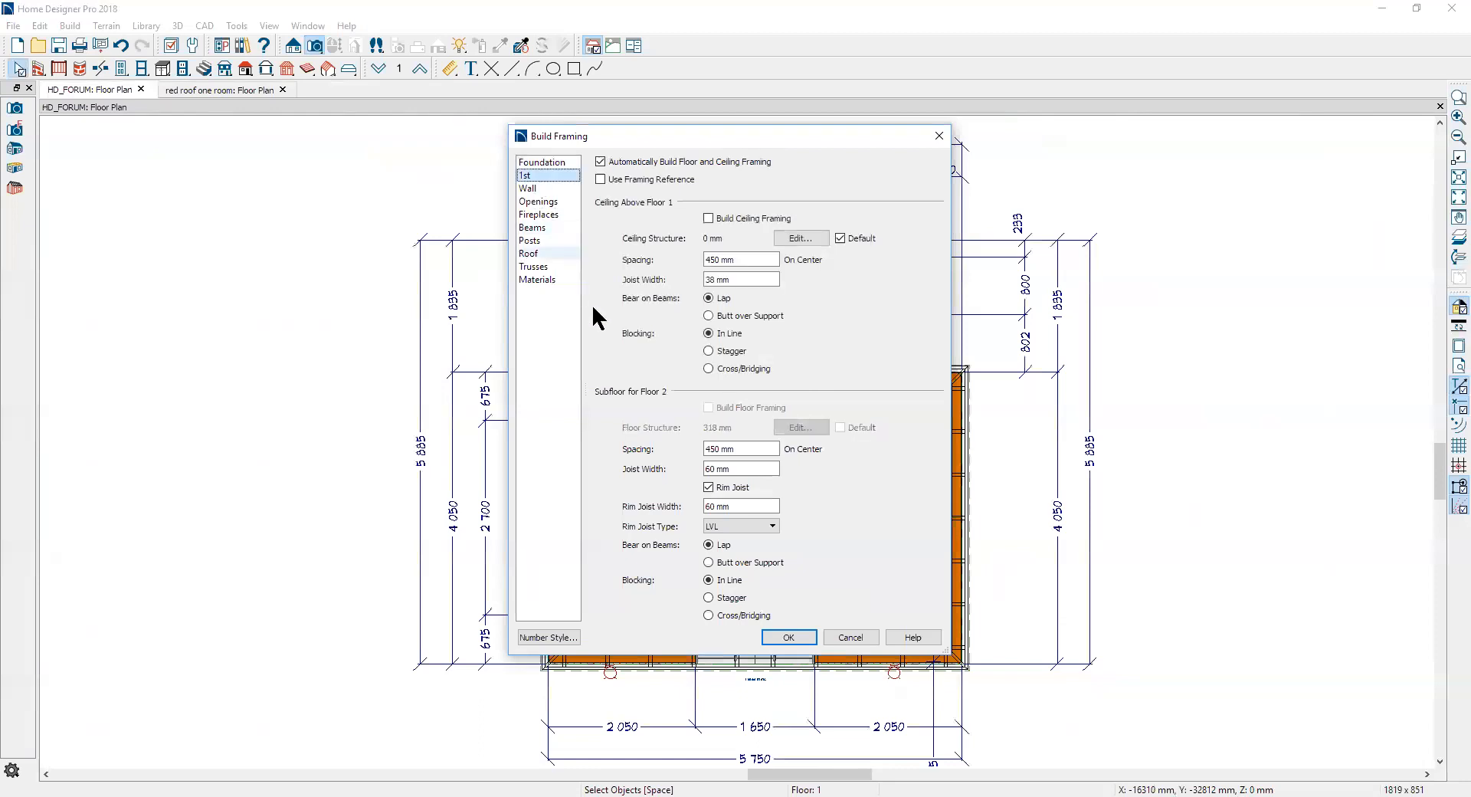
{"action": "left_click", "coordinate": [729, 218]}
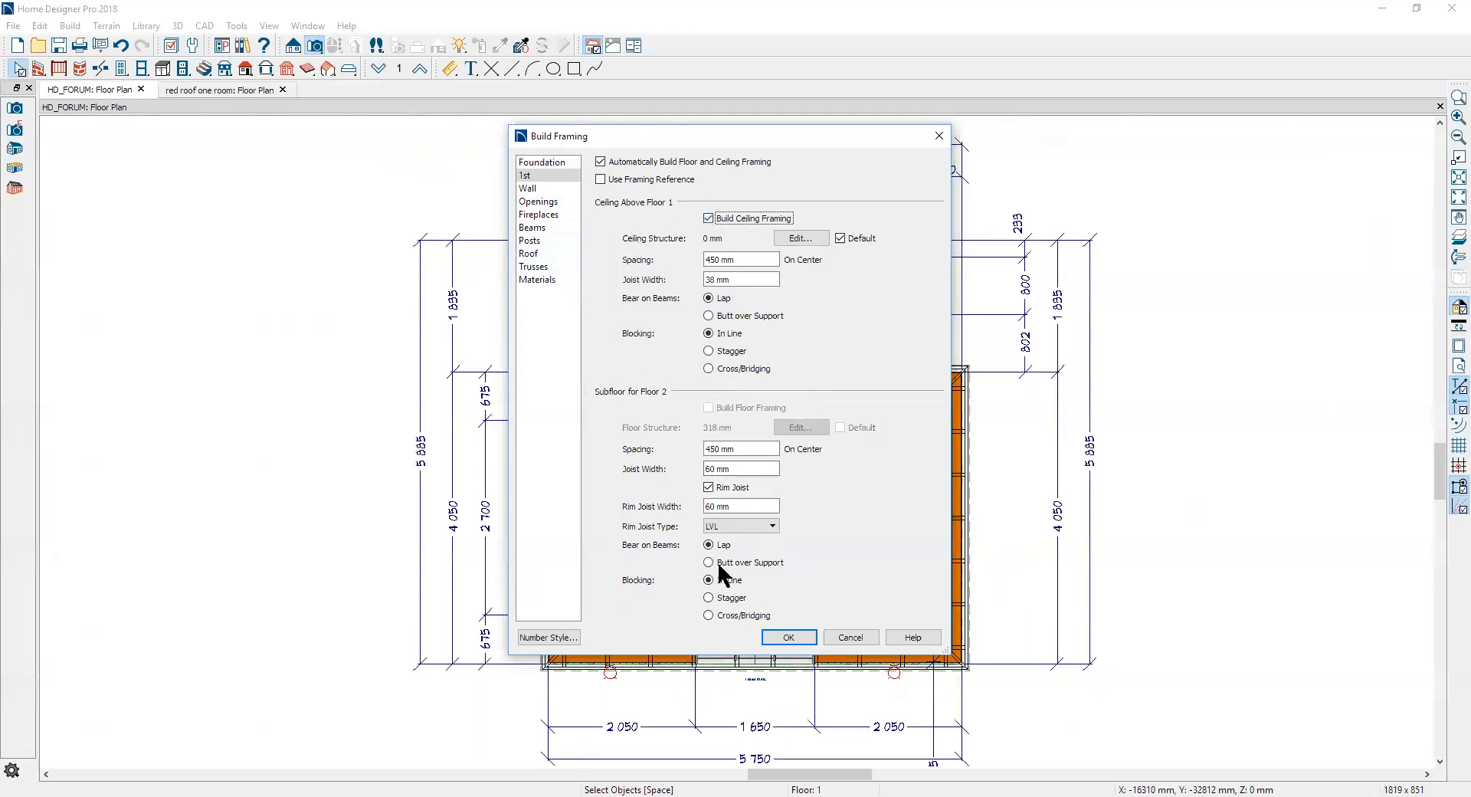
{"action": "left_click", "coordinate": [775, 636]}
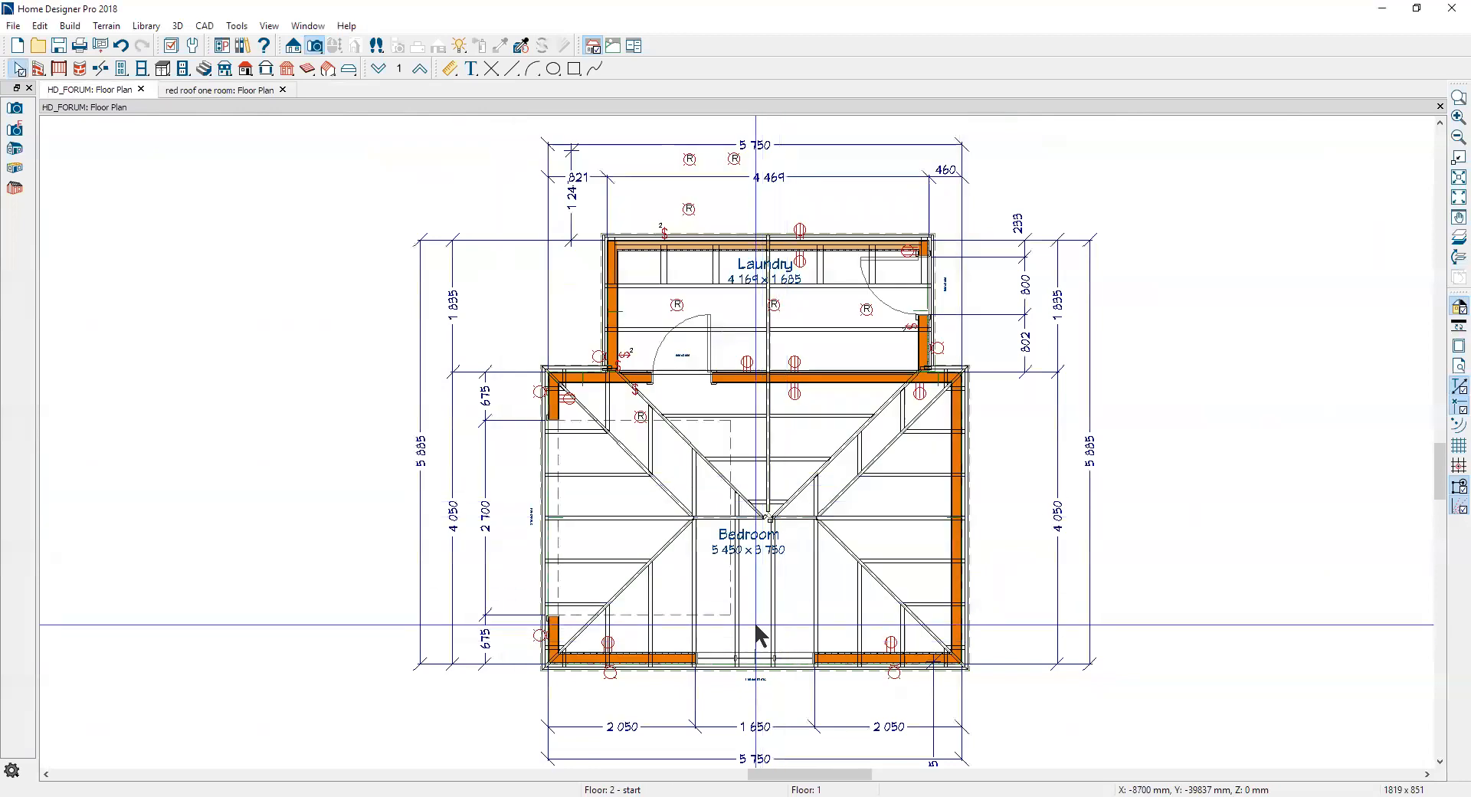
{"action": "scroll", "coordinate": [756, 653], "scroll_direction": "up", "scroll_amount": 1}
{"action": "scroll", "coordinate": [757, 653], "scroll_direction": "up", "scroll_amount": 1}
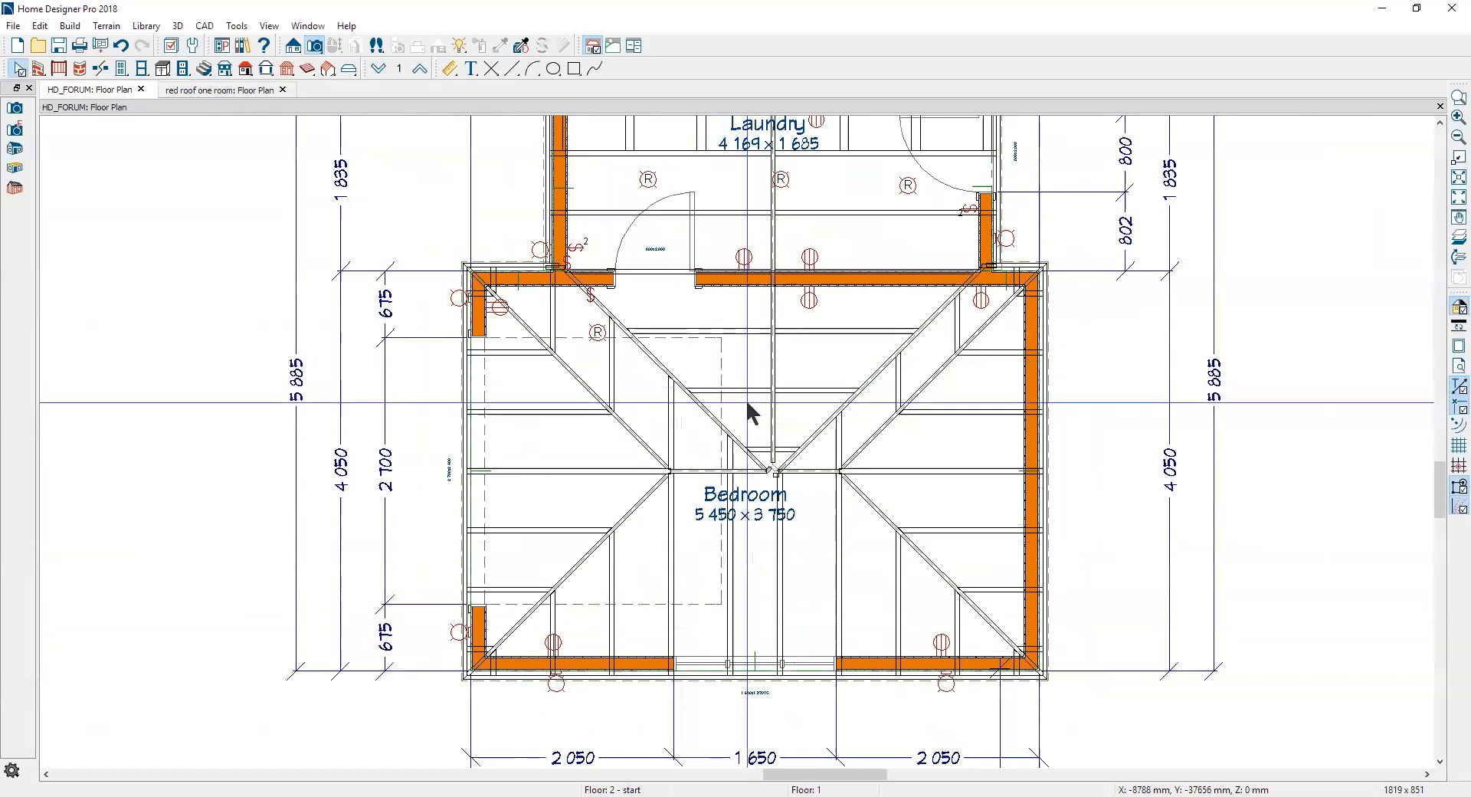
Step: Check the usage and display of the ceiling beam, blocking and joist layers in Layer Display Options
{"action": "scroll", "coordinate": [775, 452], "scroll_direction": "down", "scroll_amount": 2}
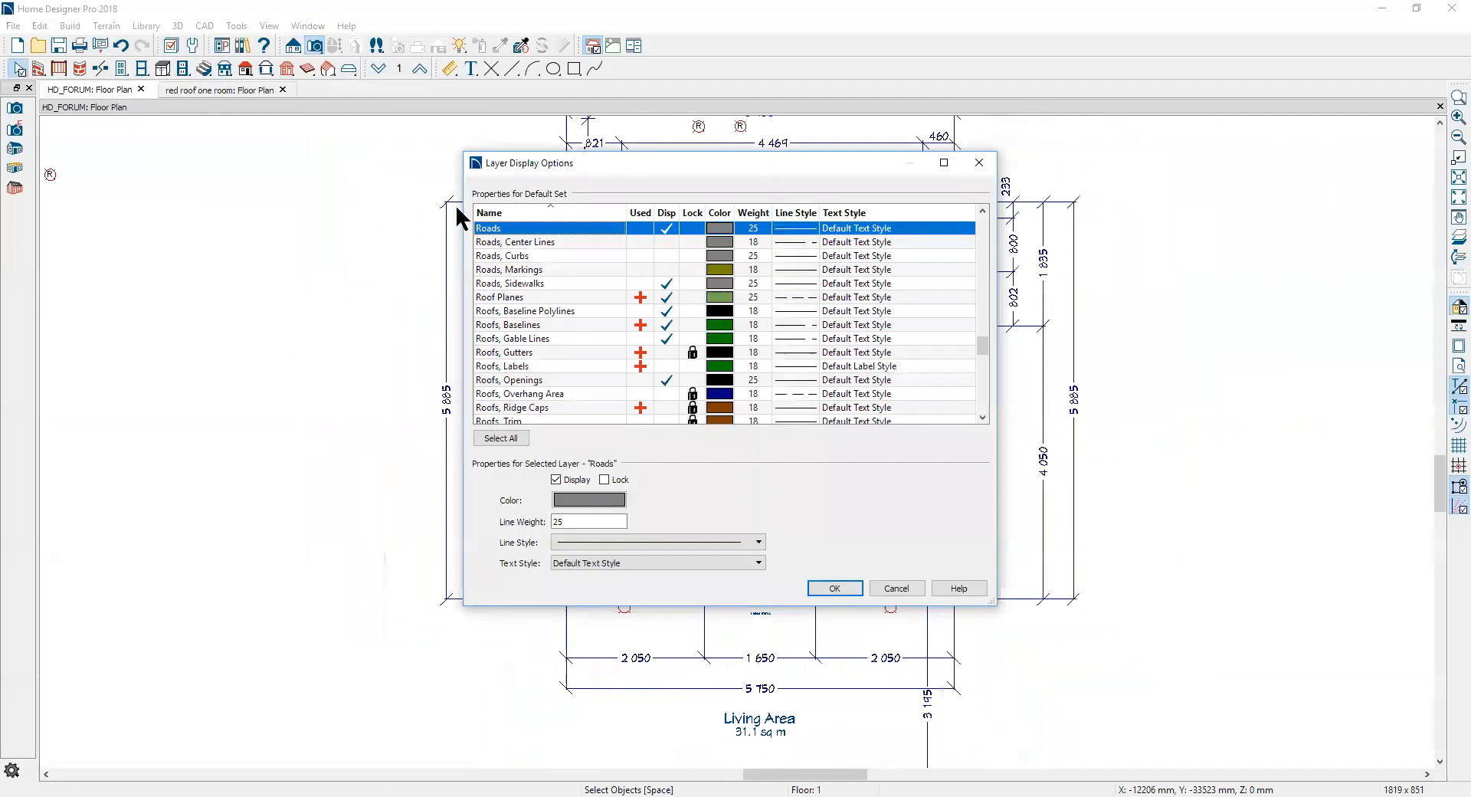
{"action": "key", "text": "f"}
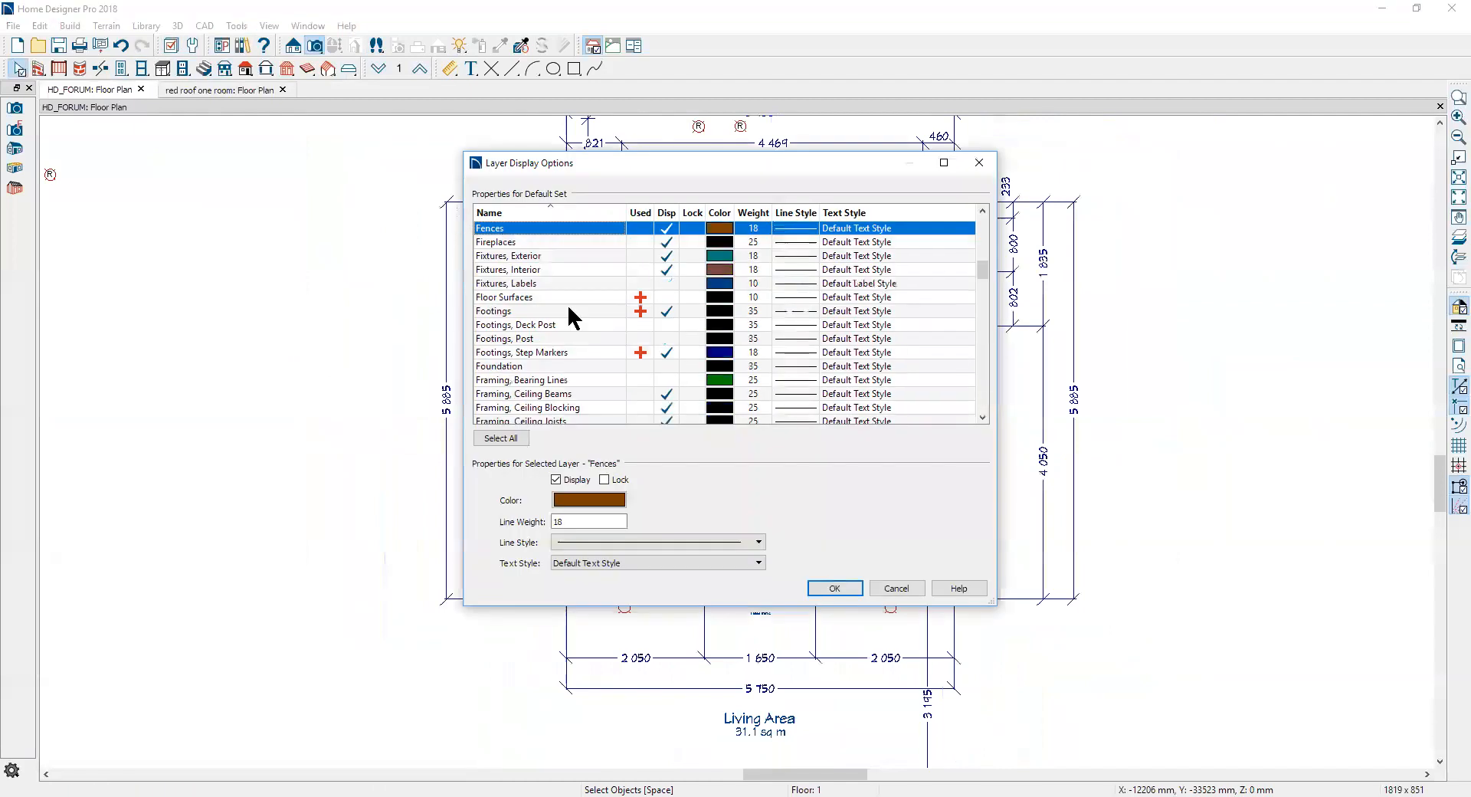
{"action": "scroll", "coordinate": [580, 305], "scroll_direction": "down", "scroll_amount": 1}
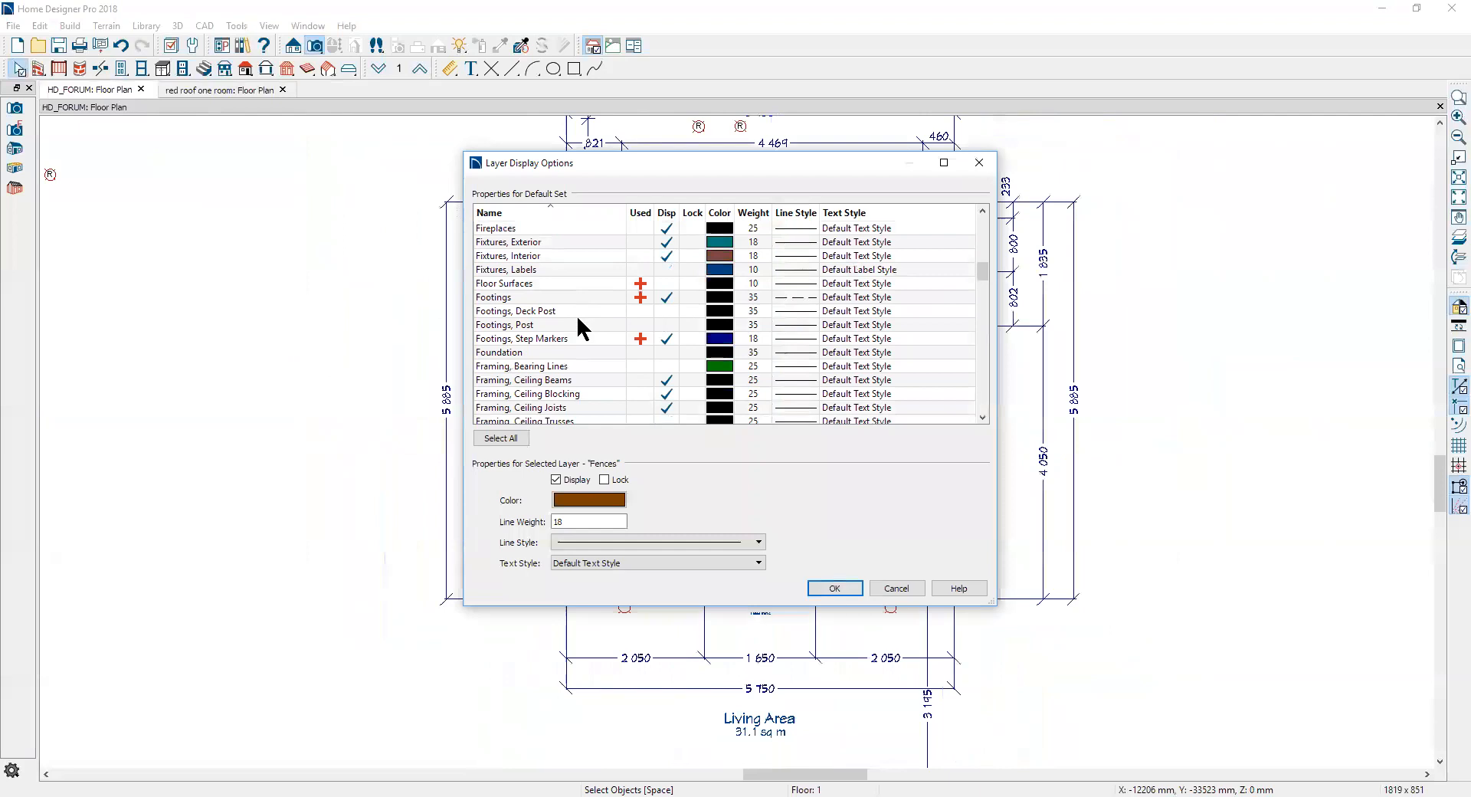
{"action": "scroll", "coordinate": [603, 340], "scroll_direction": "down", "scroll_amount": 1}
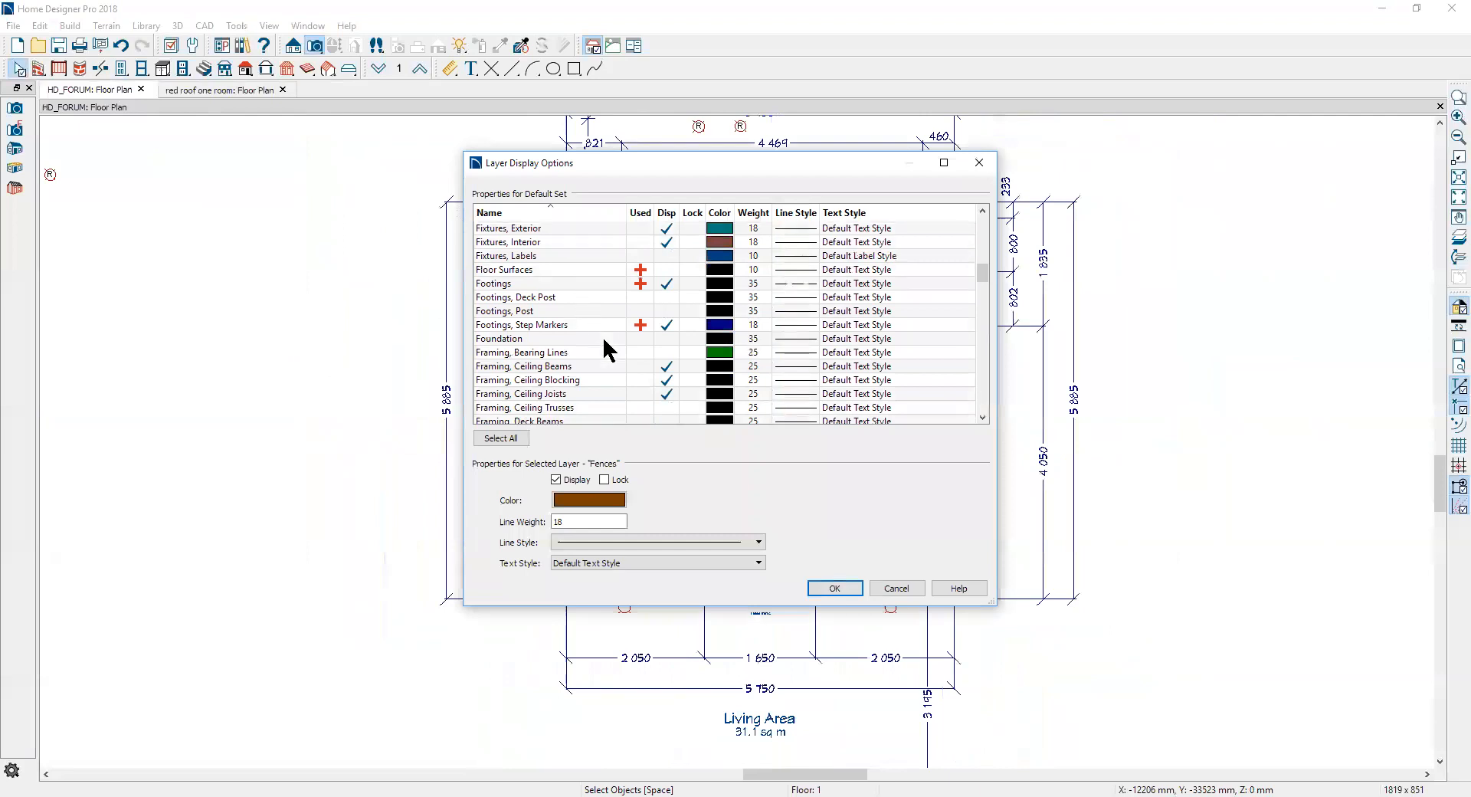
{"action": "scroll", "coordinate": [604, 340], "scroll_direction": "down", "scroll_amount": 1}
{"action": "scroll", "coordinate": [605, 349], "scroll_direction": "down", "scroll_amount": 1}
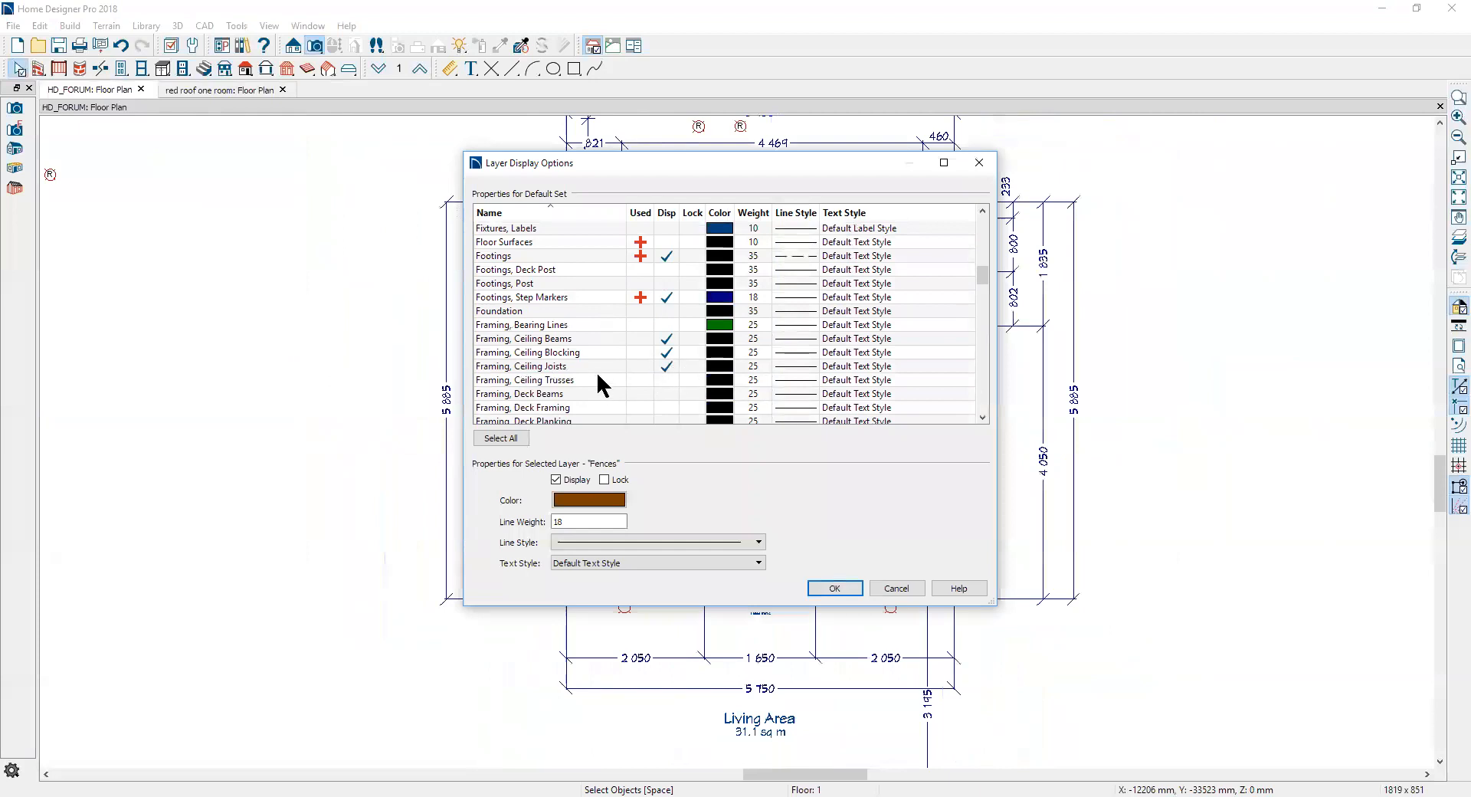
{"action": "left_click", "coordinate": [834, 588]}
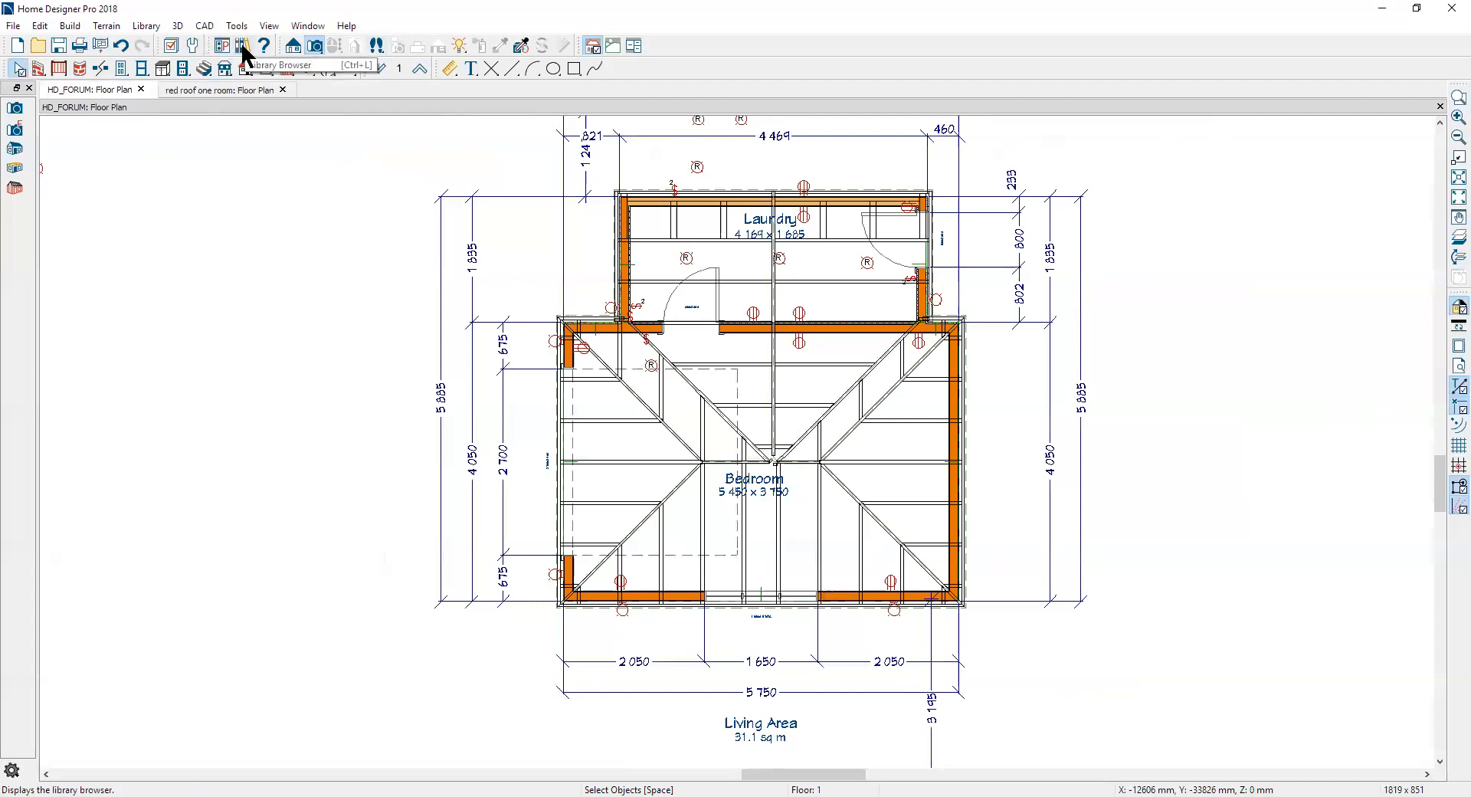
Step: Turn off the display of the Framing, Roof Rafters layer in Layer Display Options
{"action": "left_click", "coordinate": [171, 46]}
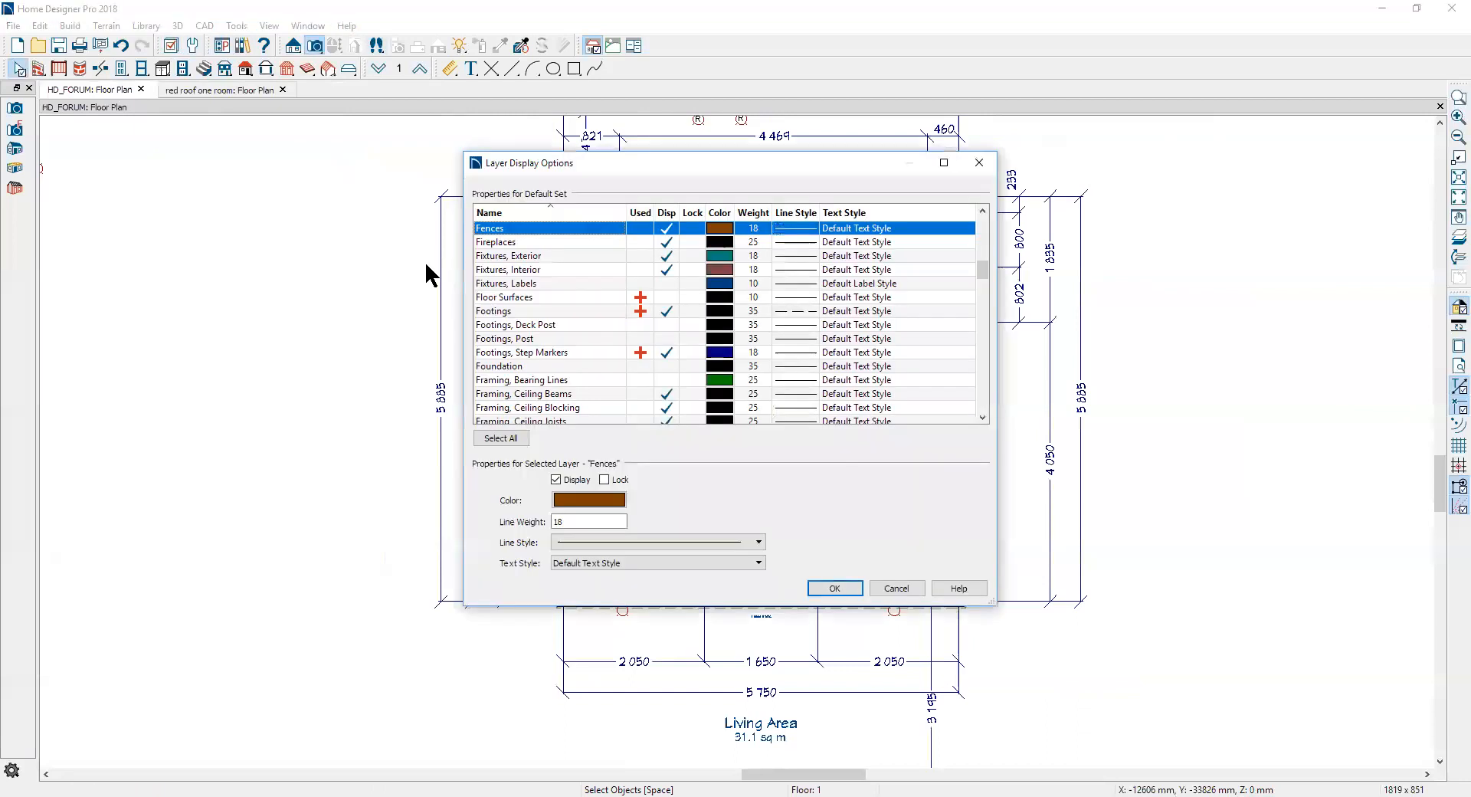
{"action": "scroll", "coordinate": [632, 310], "scroll_direction": "down", "scroll_amount": 1}
{"action": "scroll", "coordinate": [629, 309], "scroll_direction": "down", "scroll_amount": 5}
{"action": "scroll", "coordinate": [629, 309], "scroll_direction": "down", "scroll_amount": 1}
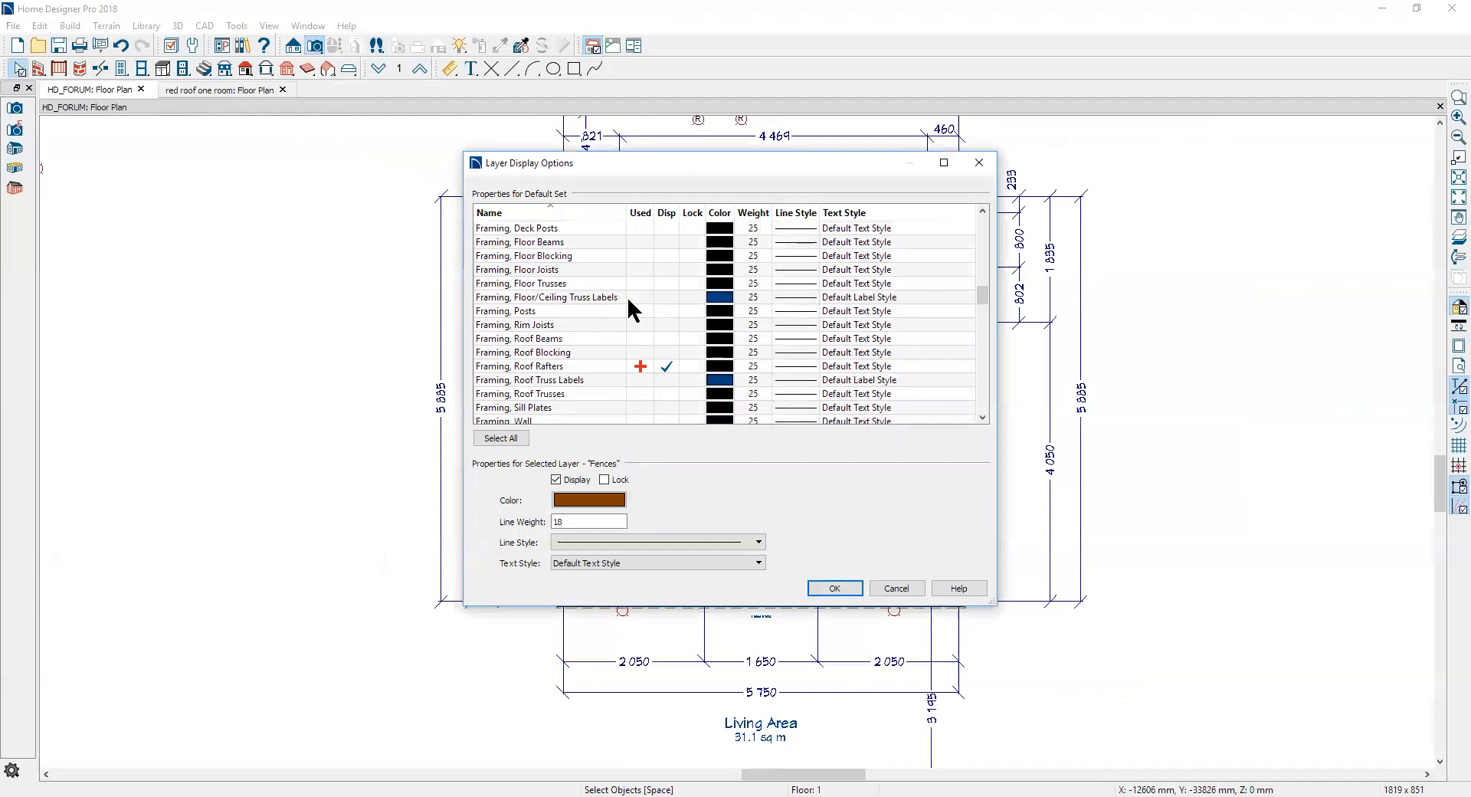
{"action": "left_click", "coordinate": [666, 352]}
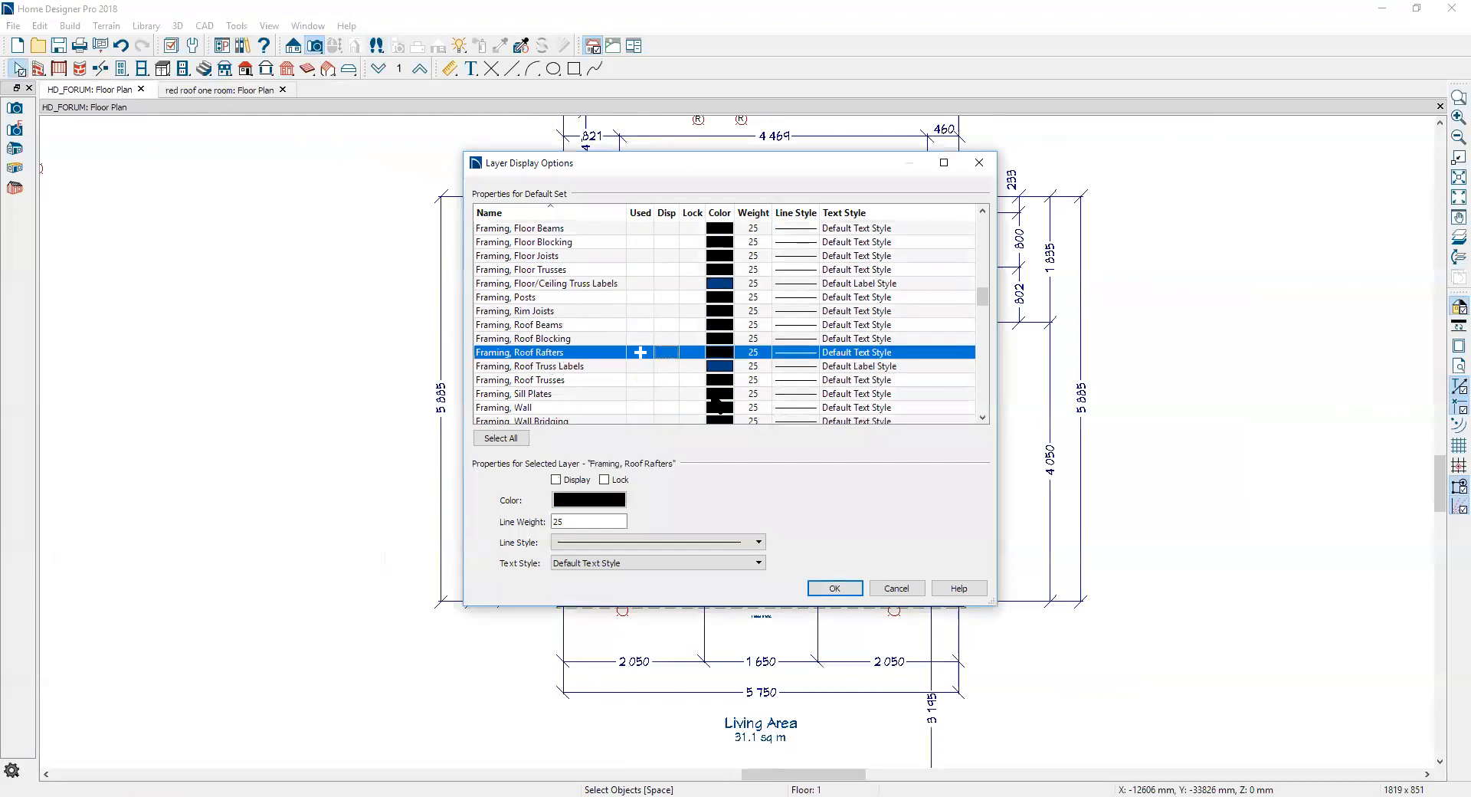
{"action": "left_click", "coordinate": [844, 585]}
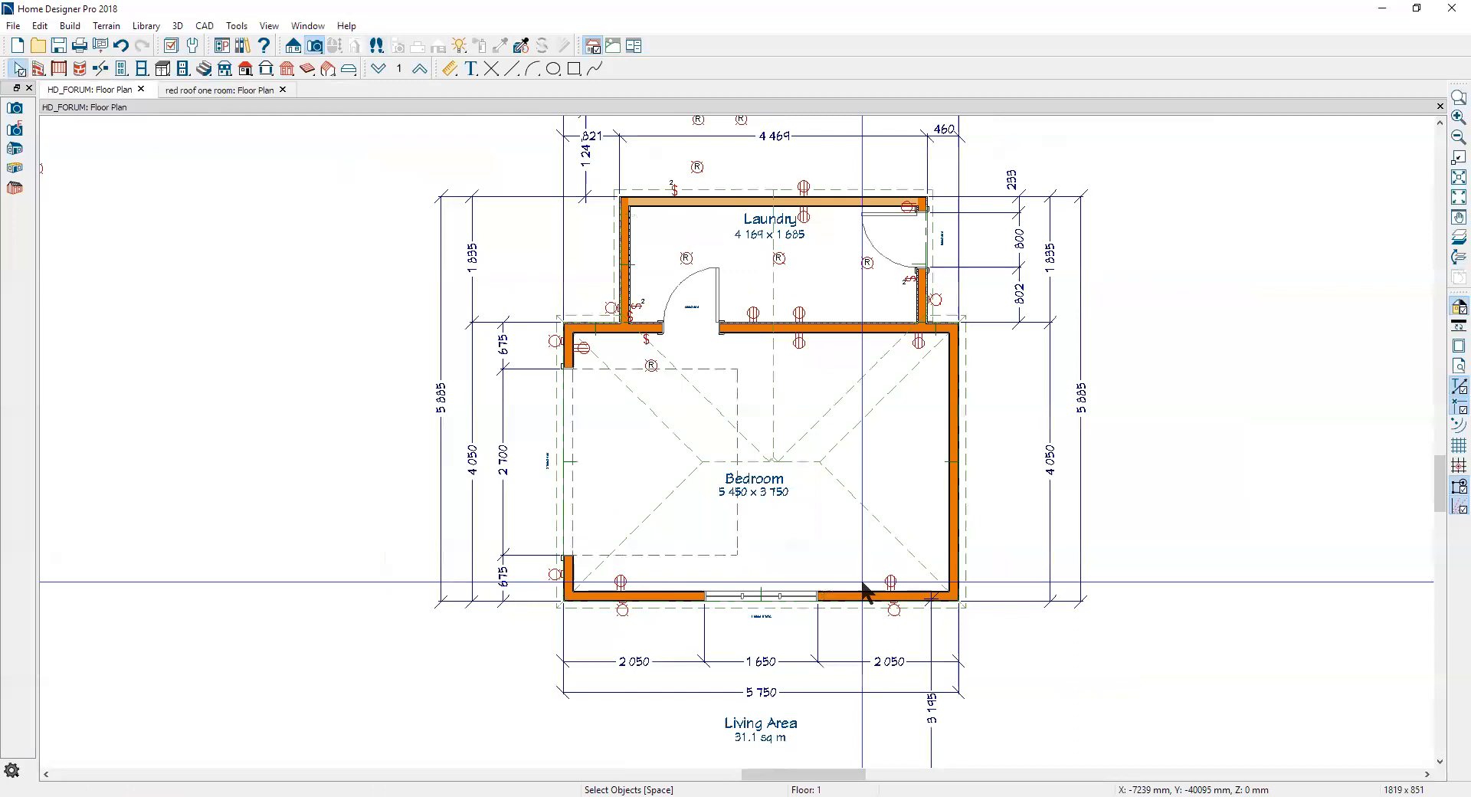
Step: Check the bedroom's ceiling height and ceiling structure settings in its Room Specification, leaving them as they are
{"action": "scroll", "coordinate": [905, 576], "scroll_direction": "up", "scroll_amount": 2}
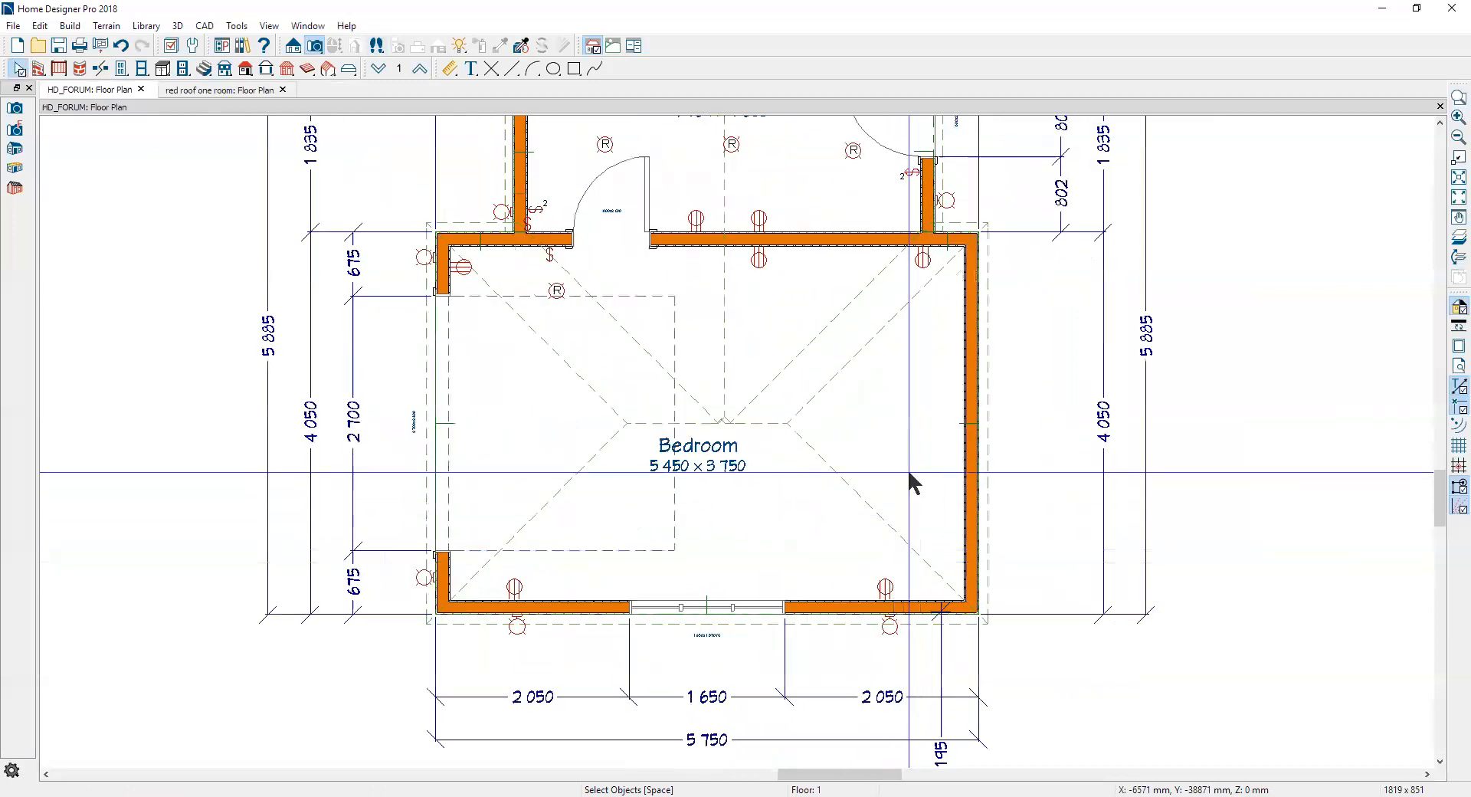
{"action": "right_click", "coordinate": [909, 419]}
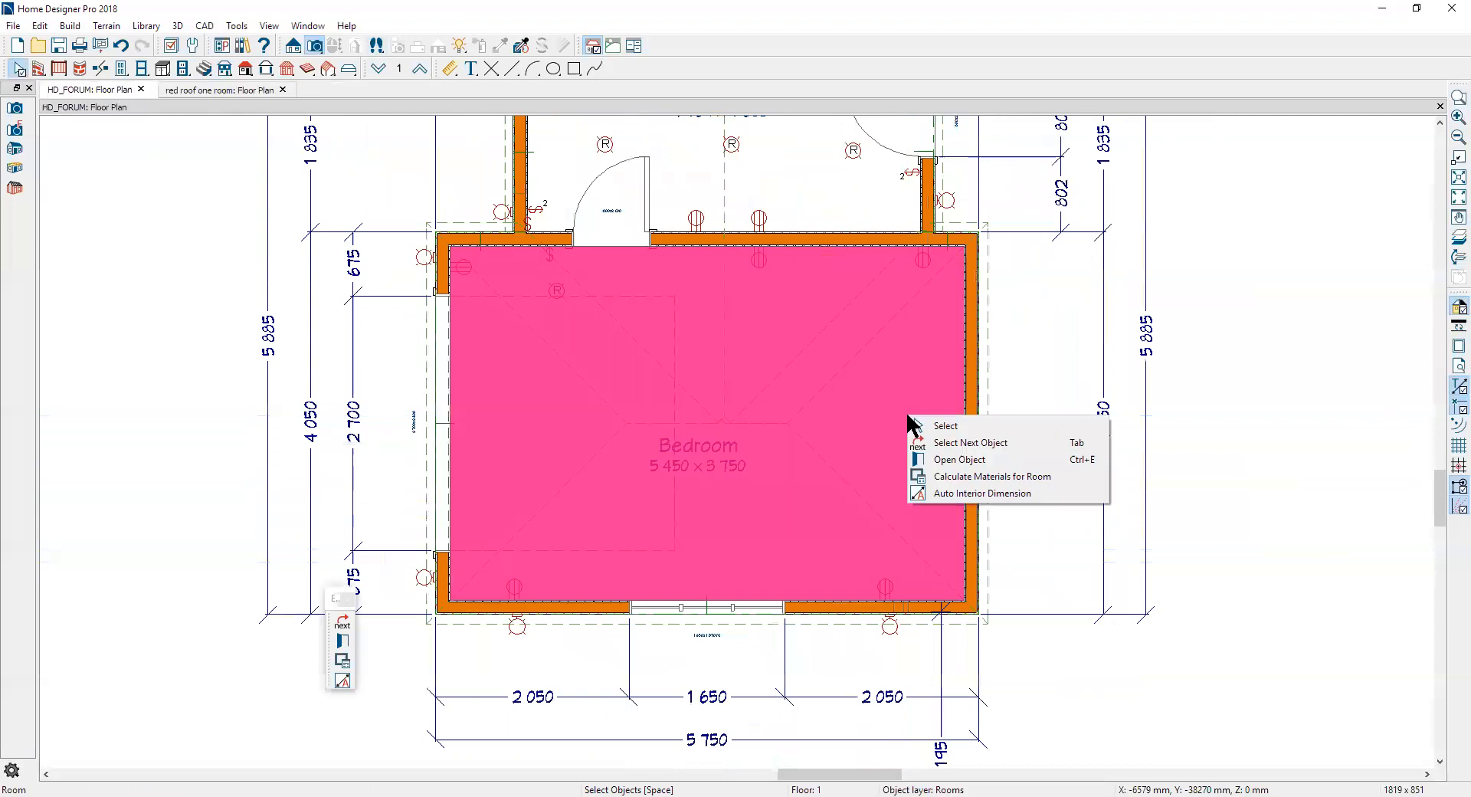
{"action": "left_click", "coordinate": [960, 460]}
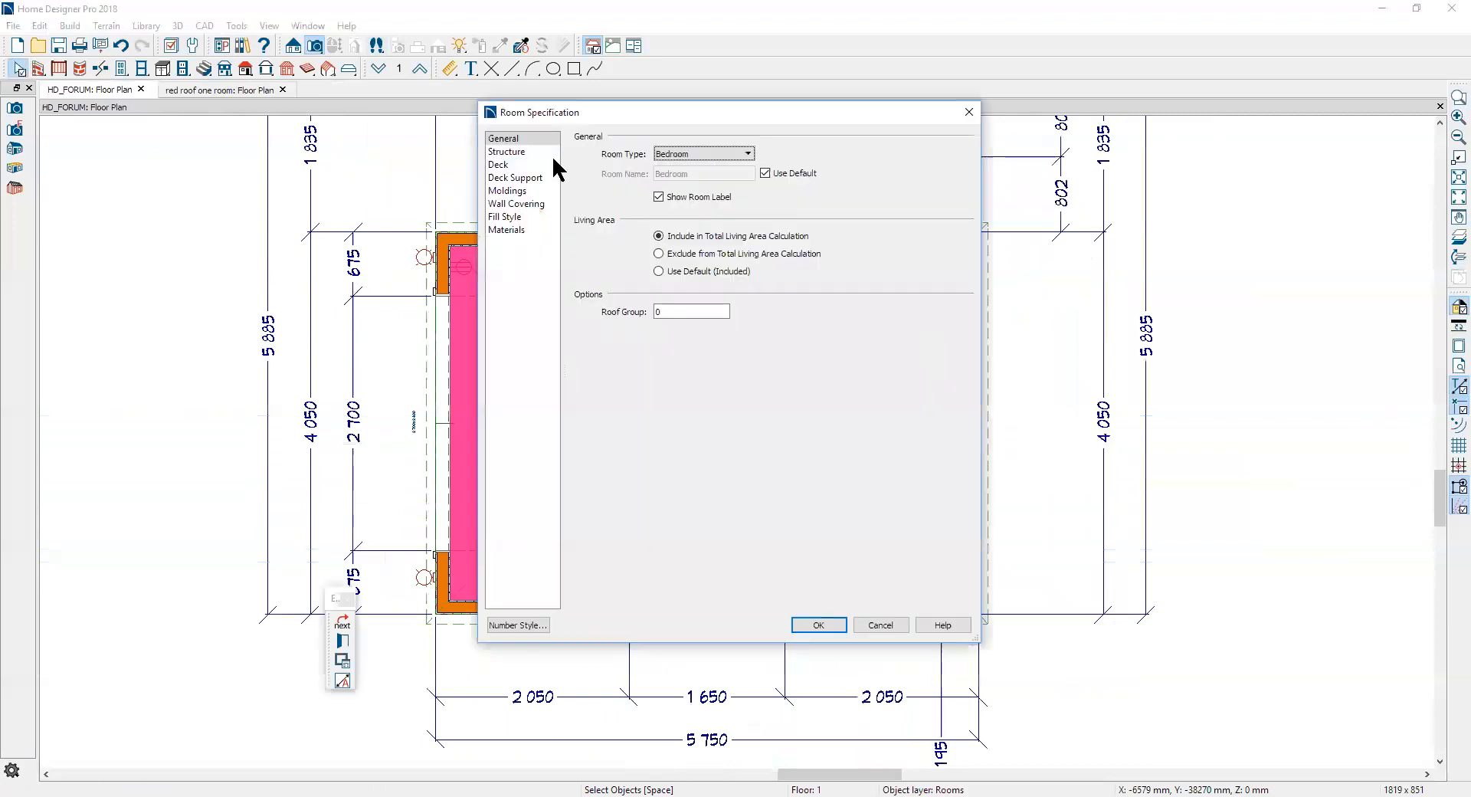
{"action": "left_click", "coordinate": [529, 151]}
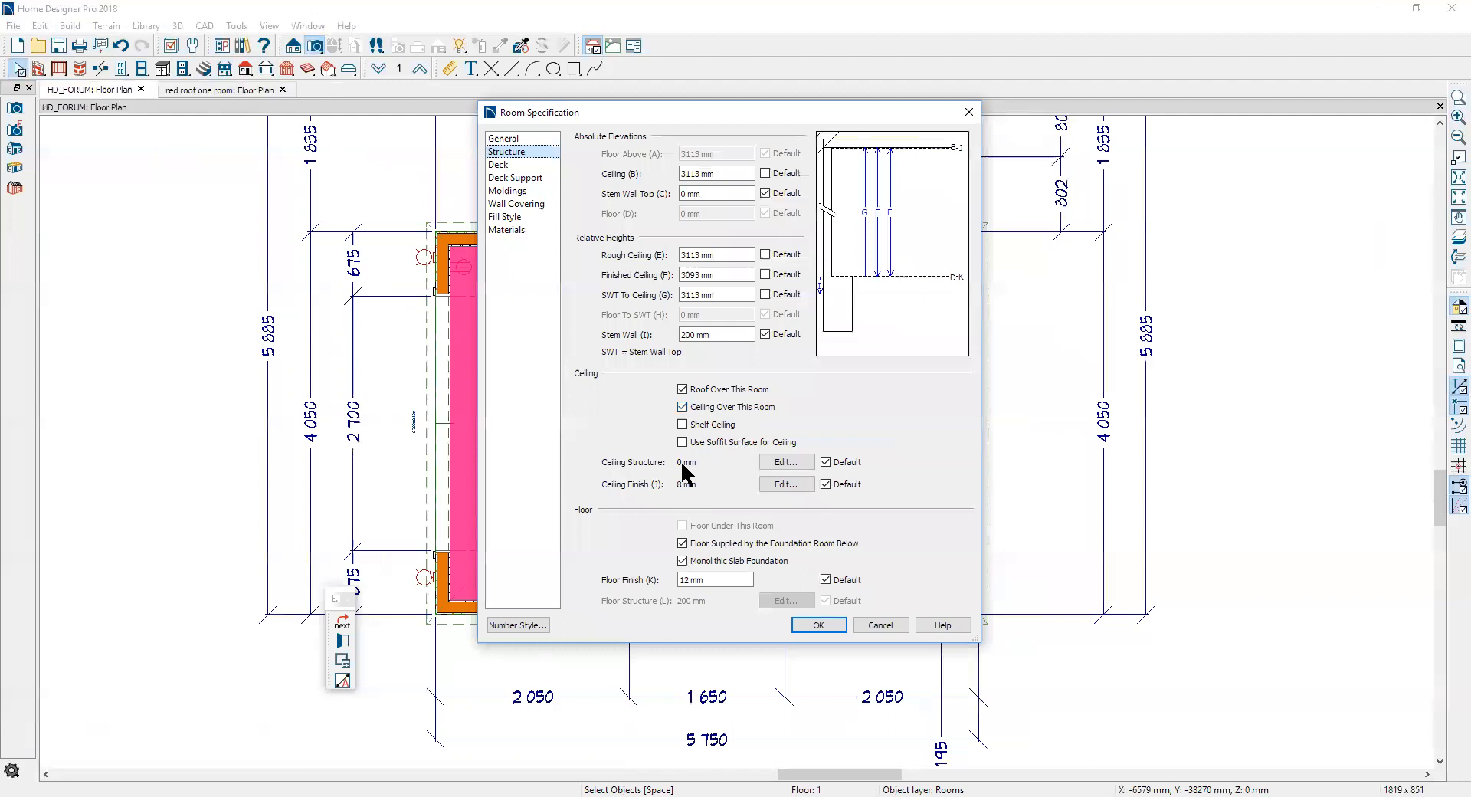
{"action": "left_click", "coordinate": [881, 624]}
Step: Open the Floor 1 Defaults, release the ceiling structure from its default and review the ceiling finish definition
{"action": "left_click", "coordinate": [39, 26]}
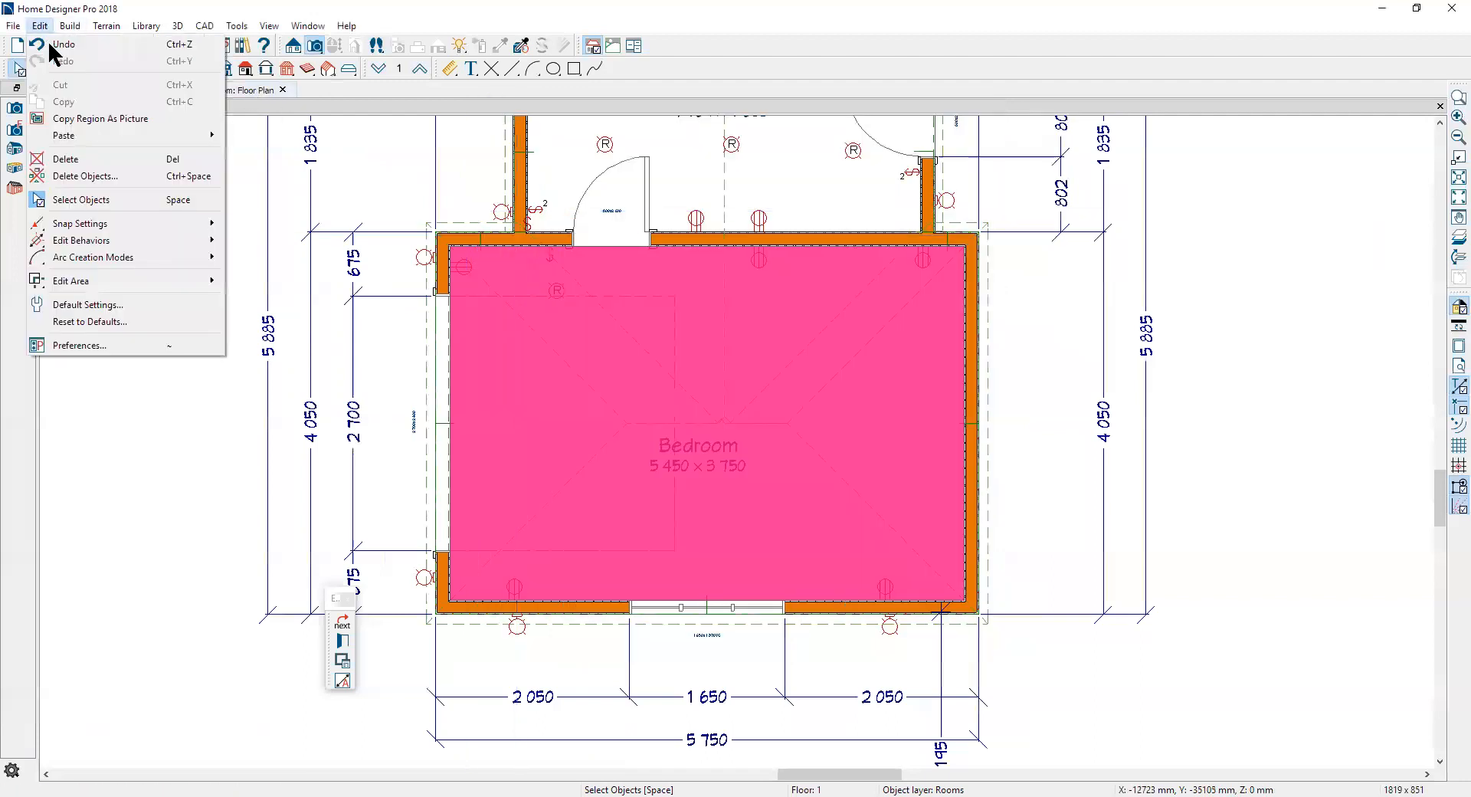
{"action": "left_click", "coordinate": [87, 304]}
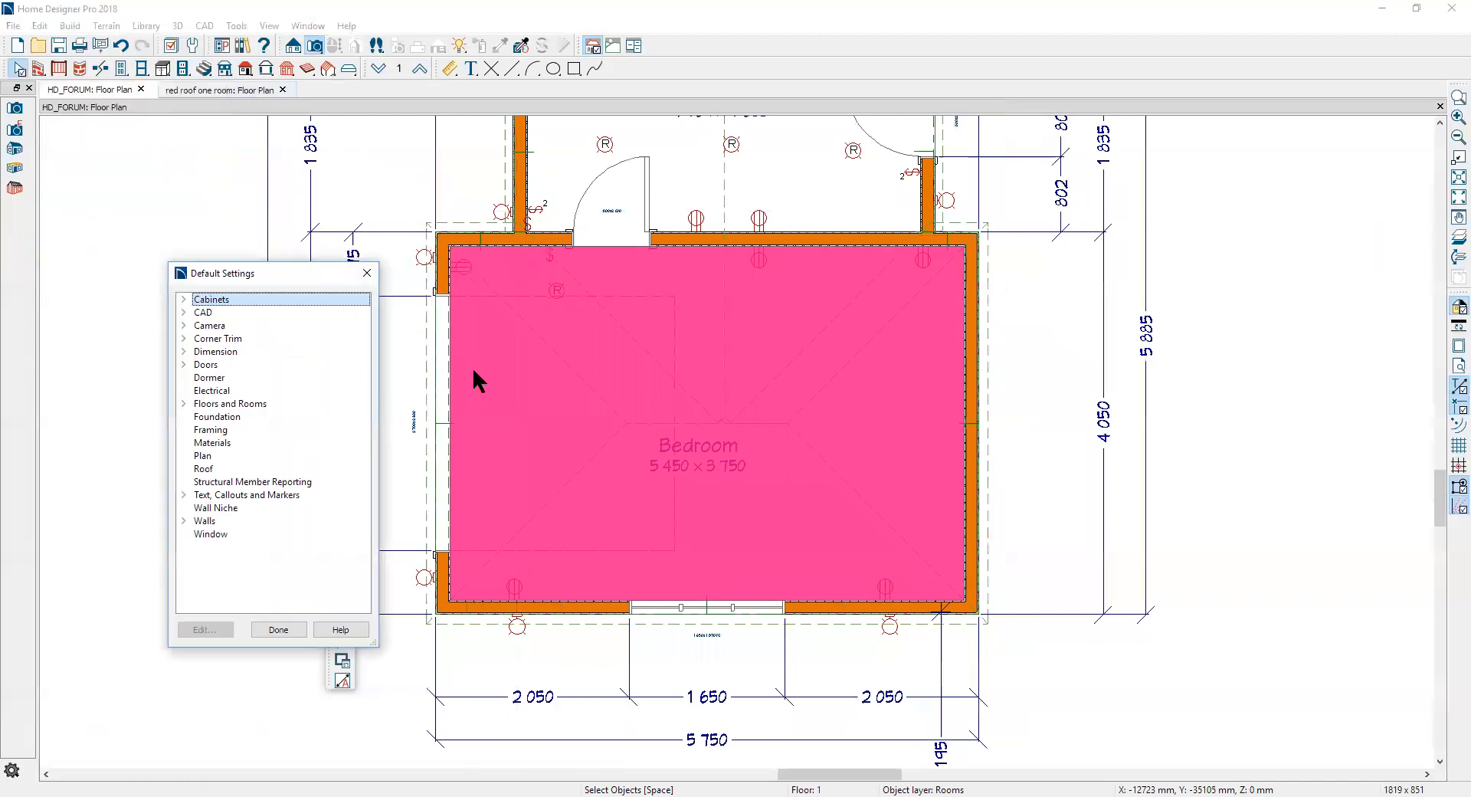
{"action": "left_click", "coordinate": [184, 403]}
{"action": "left_click", "coordinate": [261, 429]}
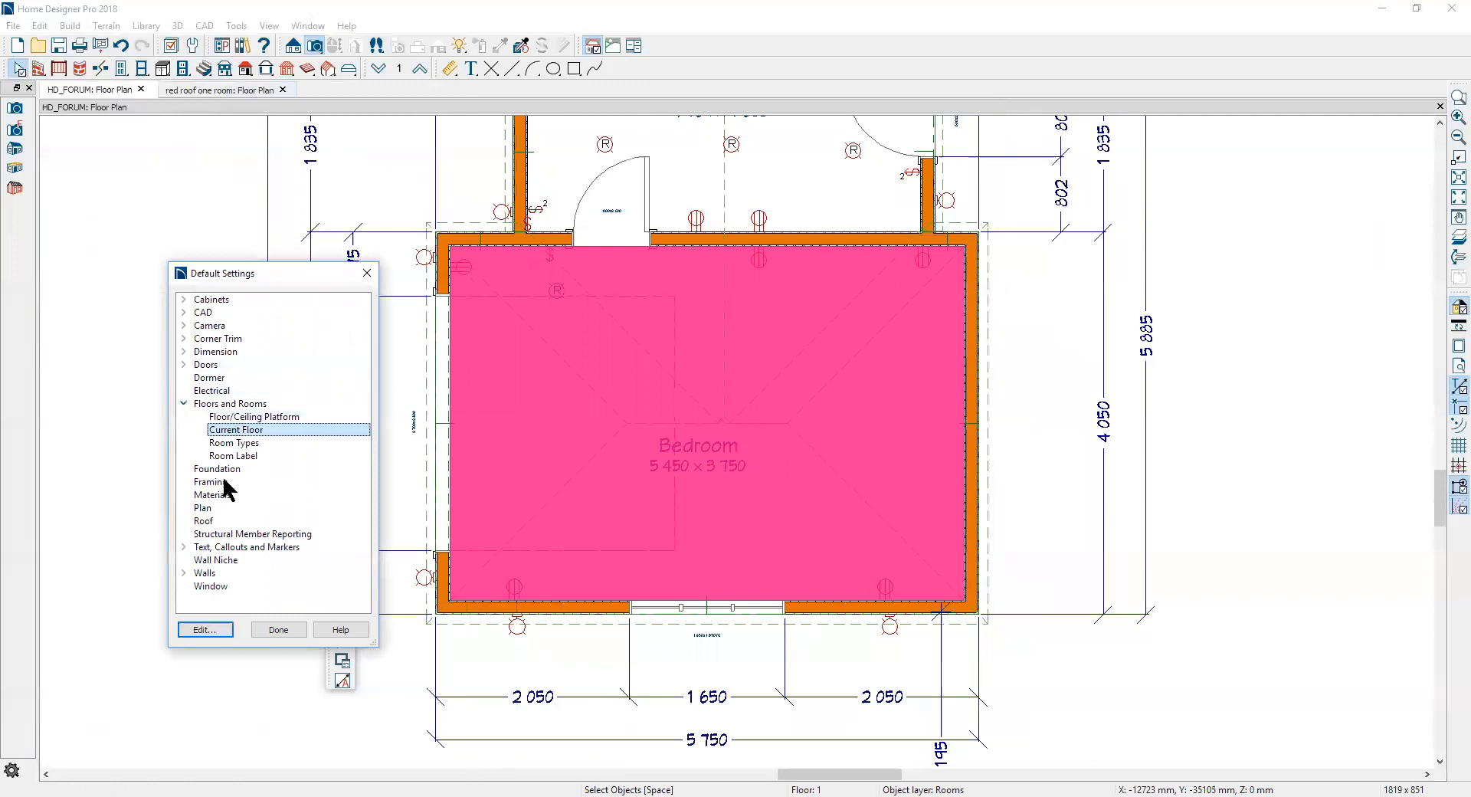
{"action": "left_click", "coordinate": [222, 632]}
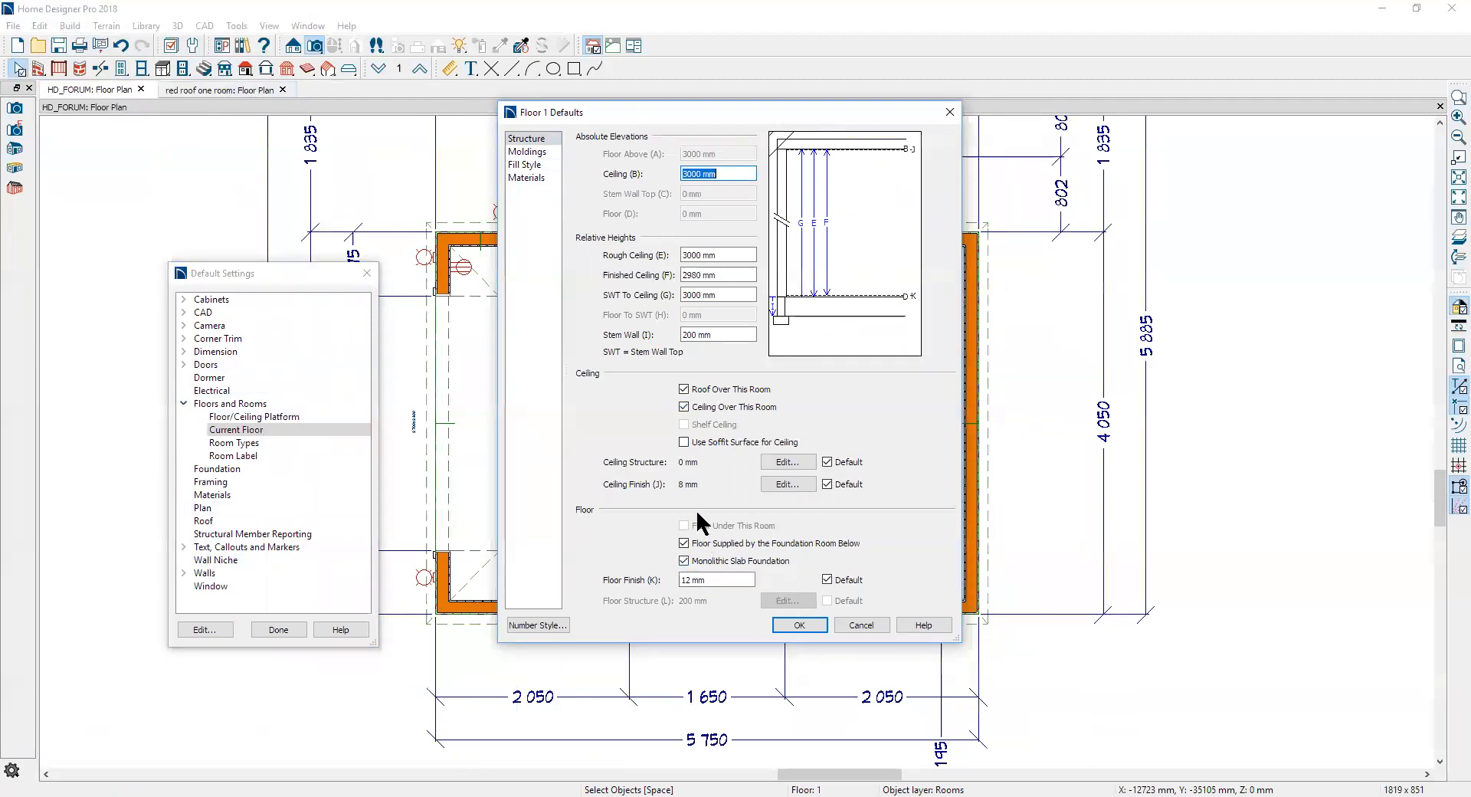
{"action": "left_click", "coordinate": [826, 462]}
{"action": "left_click", "coordinate": [778, 484]}
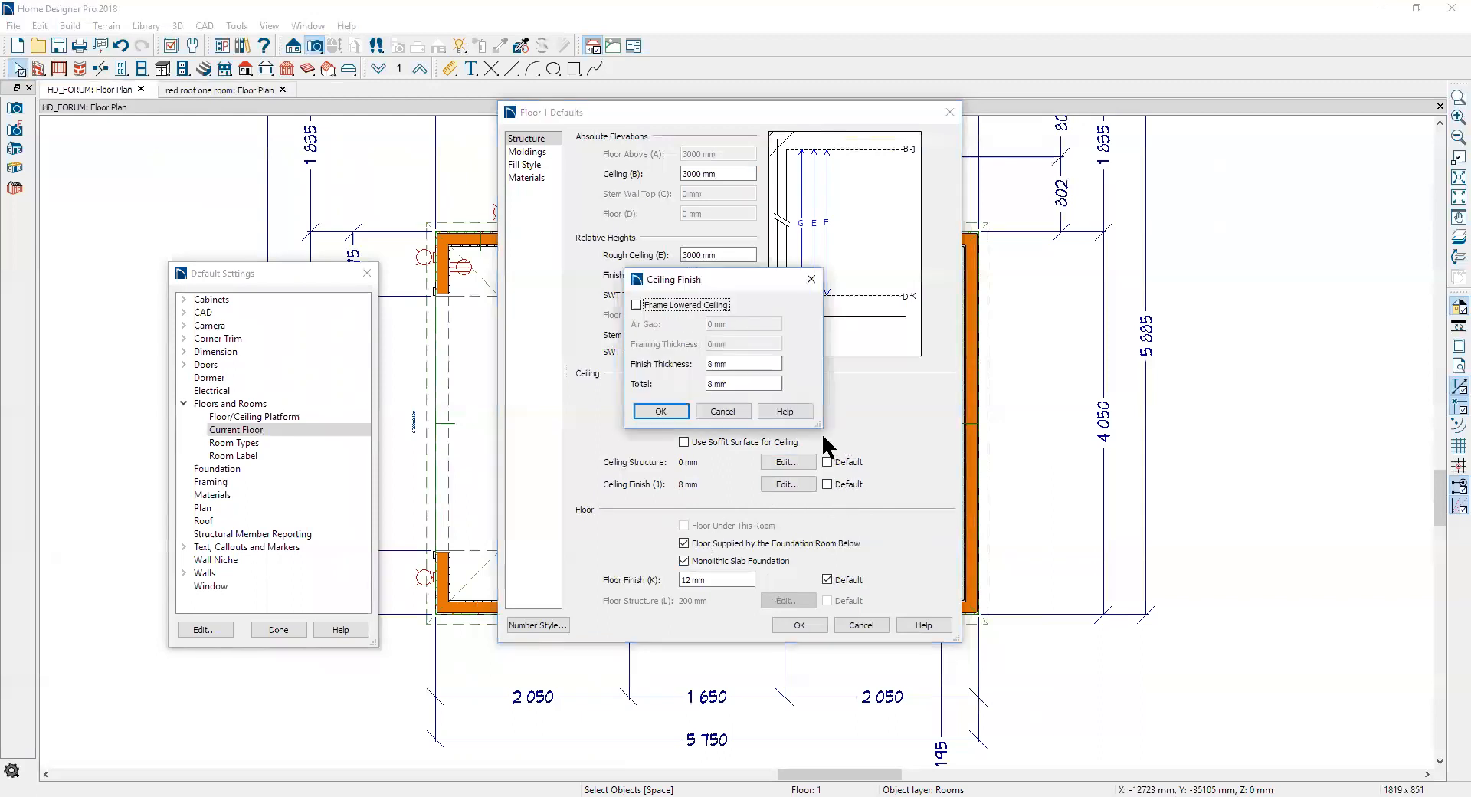
{"action": "left_click", "coordinate": [671, 415]}
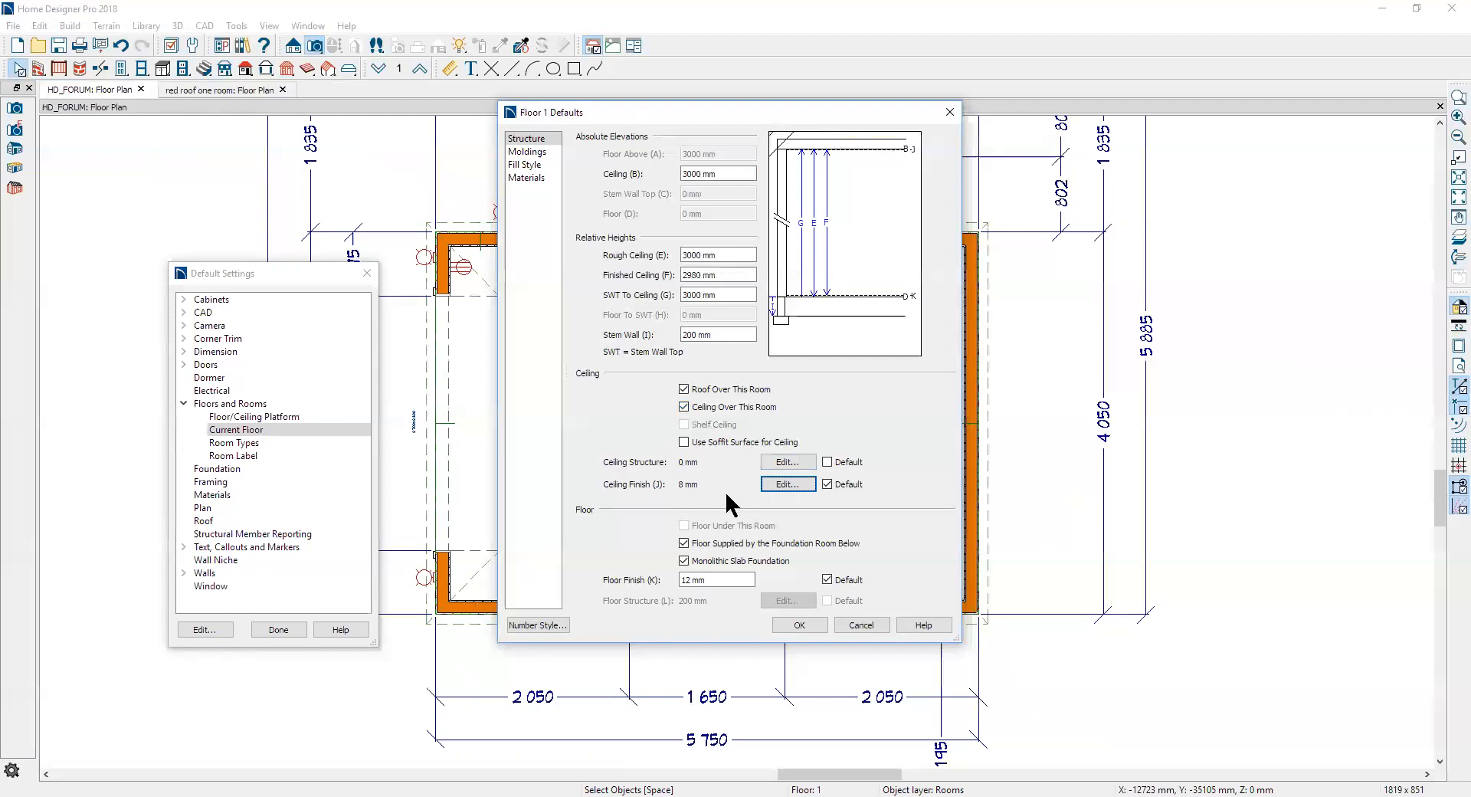
Step: Set the ceiling structure layer's thickness to 12 mm in the Floor 1 Defaults and close the default settings
{"action": "left_click", "coordinate": [795, 464]}
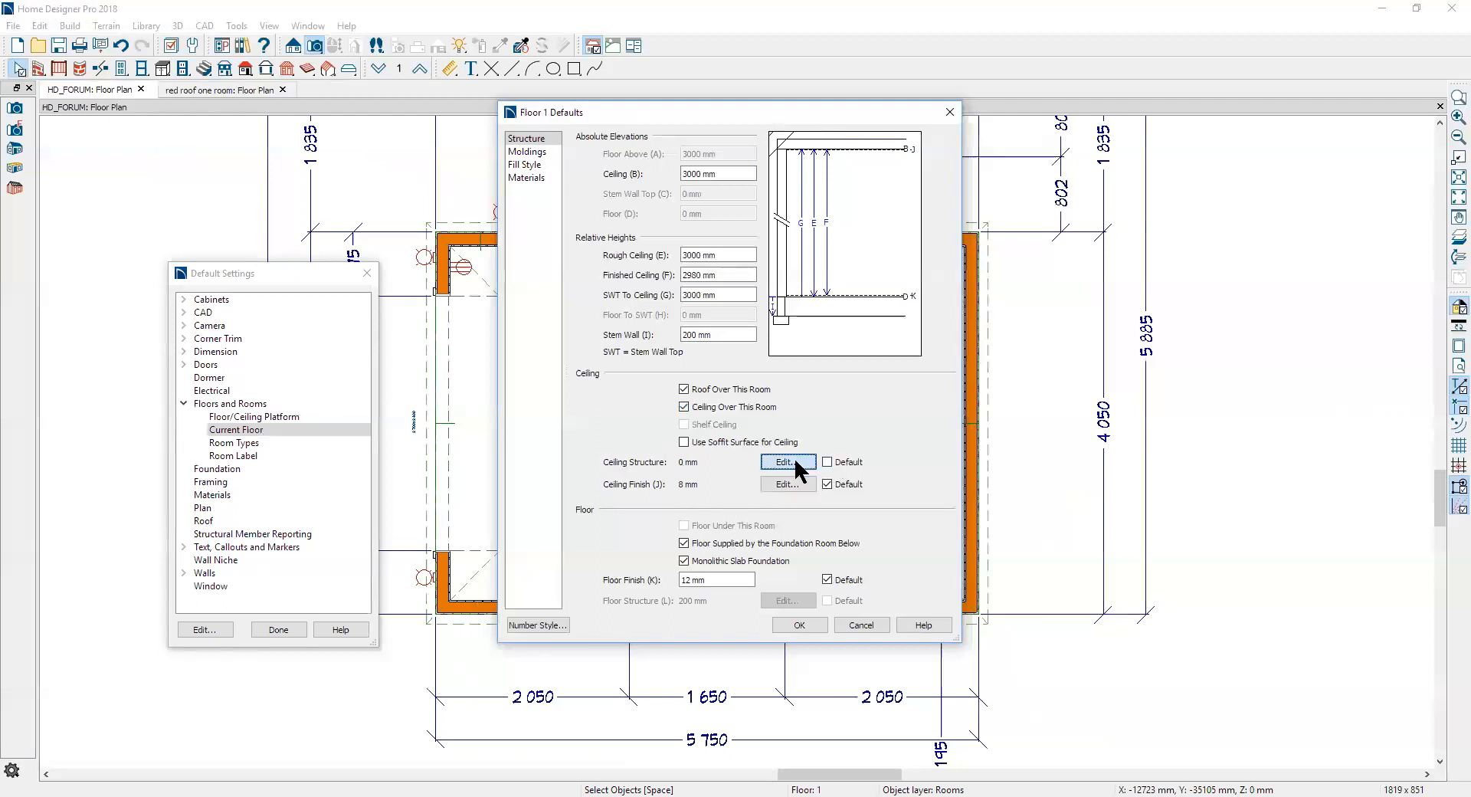
{"action": "key", "text": "Home"}
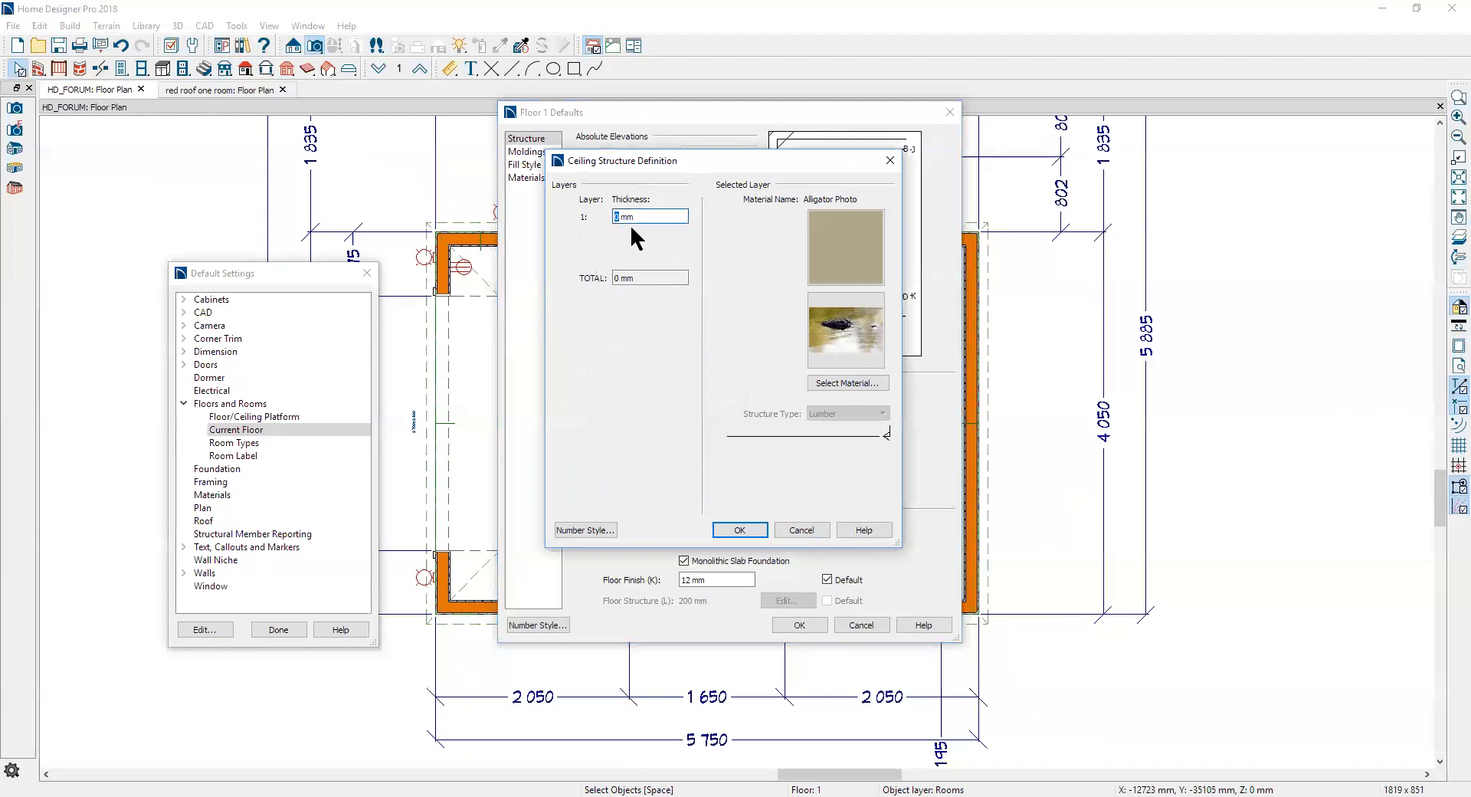
{"action": "type", "text": "12"}
{"action": "left_click", "coordinate": [751, 532]}
{"action": "left_click", "coordinate": [737, 529]}
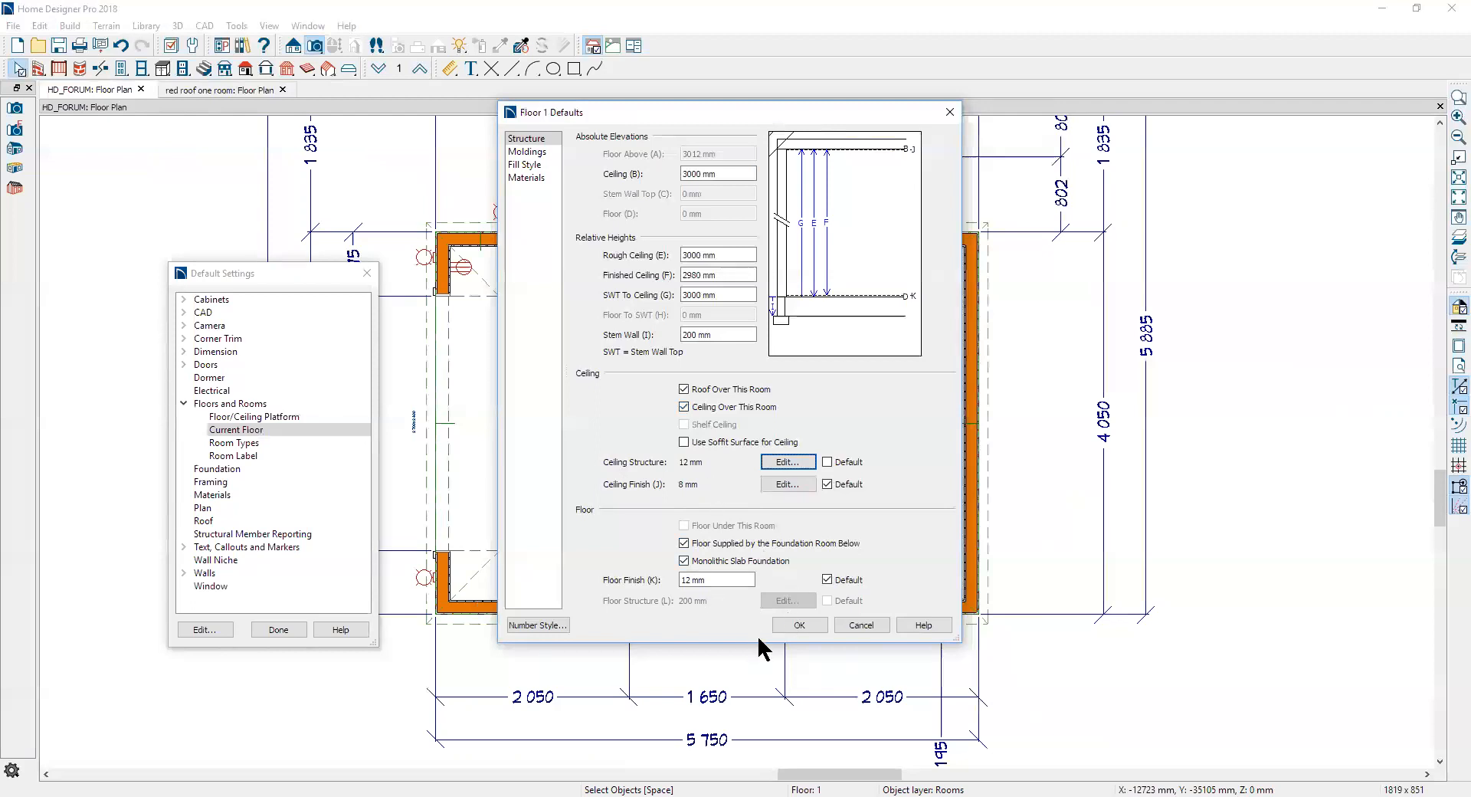
{"action": "left_click", "coordinate": [799, 626]}
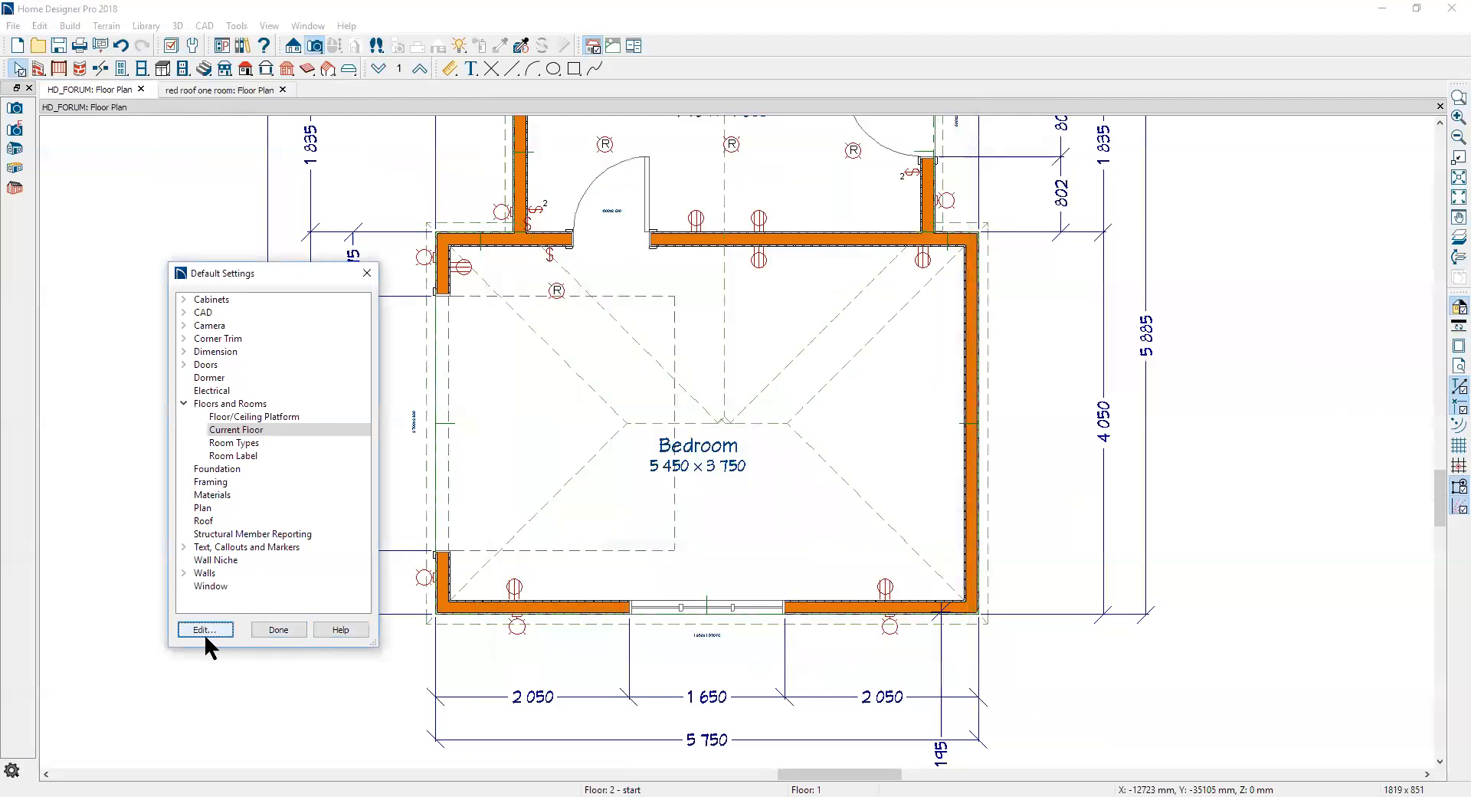
{"action": "left_click", "coordinate": [278, 630]}
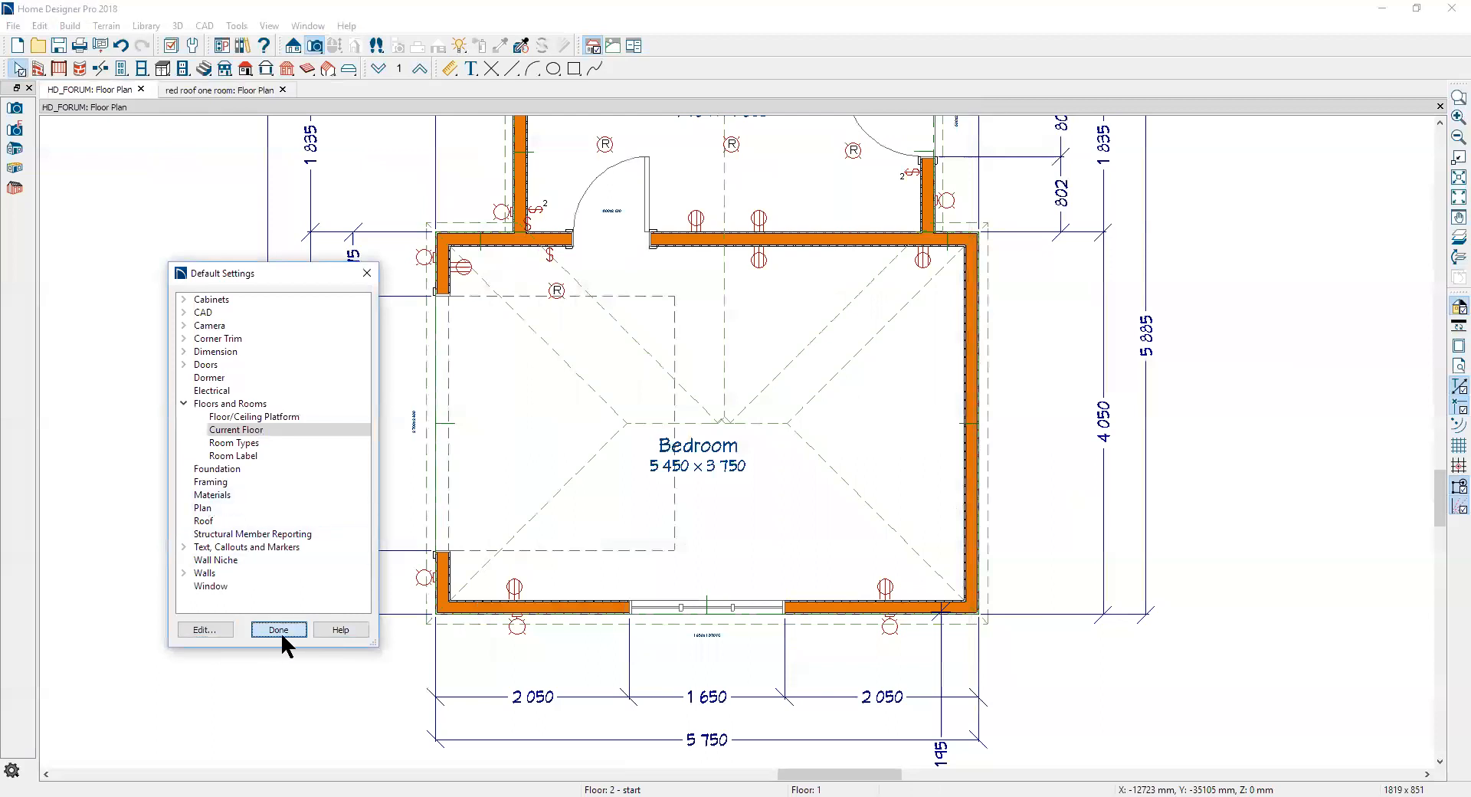
Step: Try to build the ceiling framing above floor 1 using the new 12 mm ceiling structure
{"action": "left_click", "coordinate": [71, 26]}
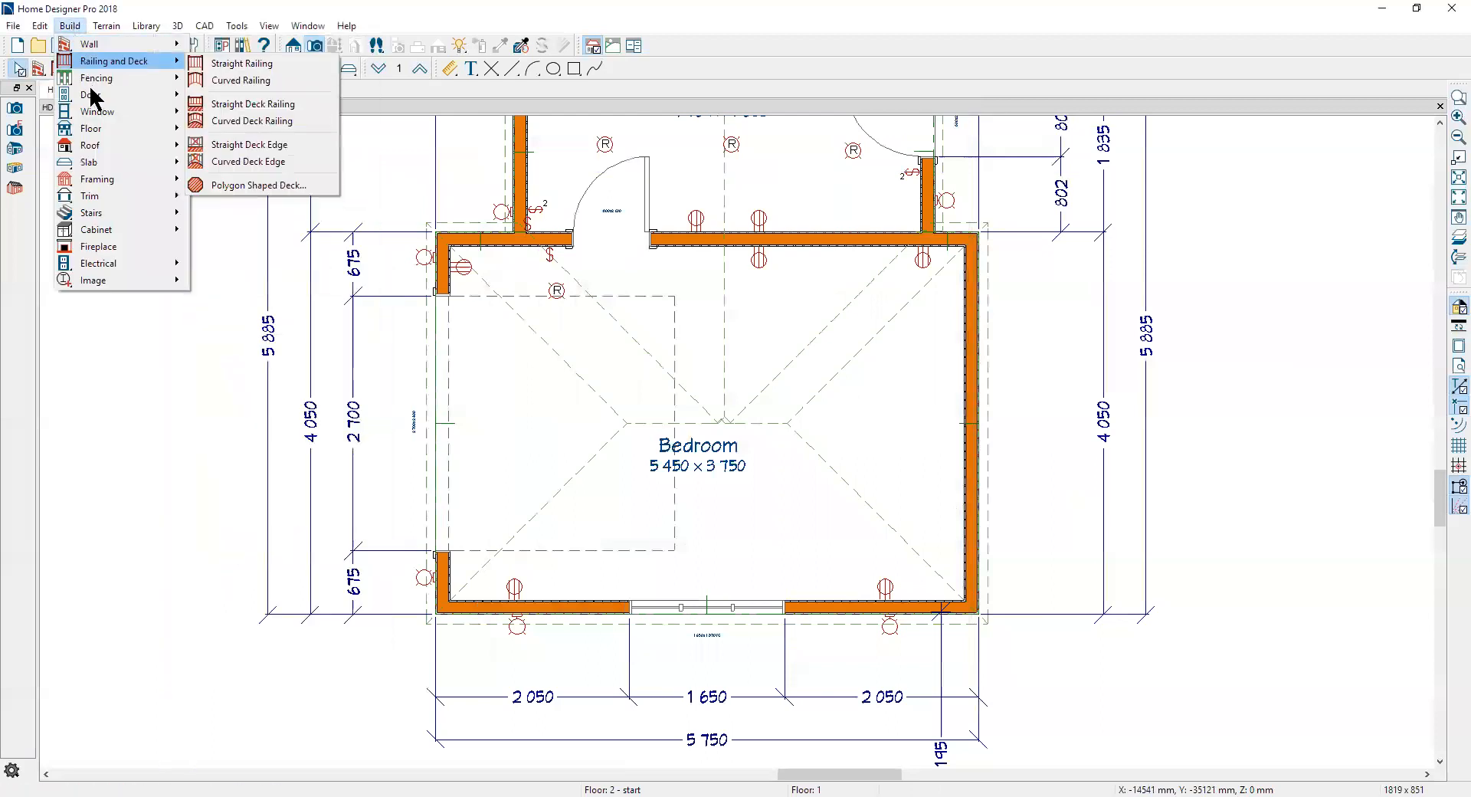
{"action": "mouse_move", "coordinate": [170, 182]}
{"action": "left_click", "coordinate": [230, 181]}
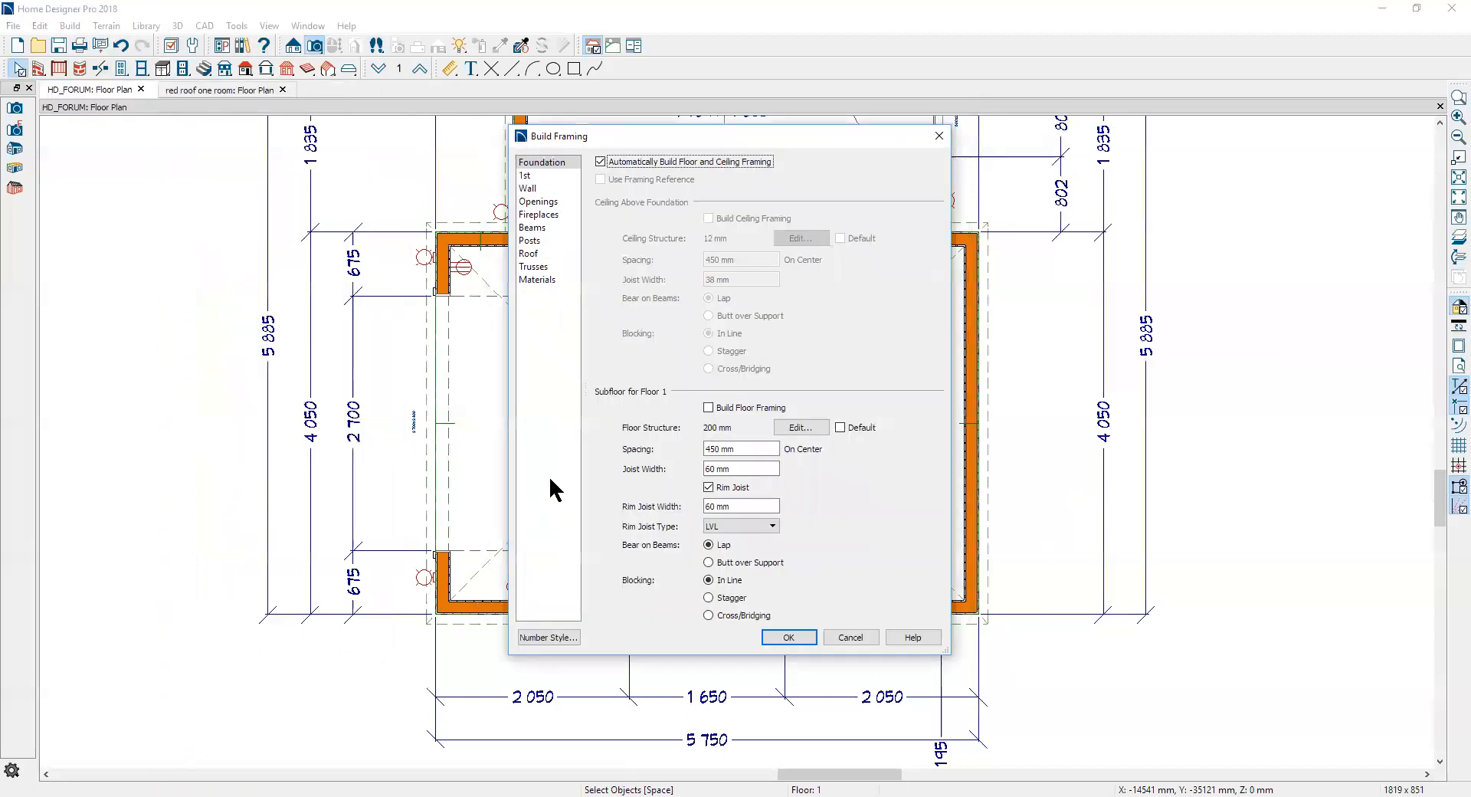
{"action": "left_click", "coordinate": [539, 175]}
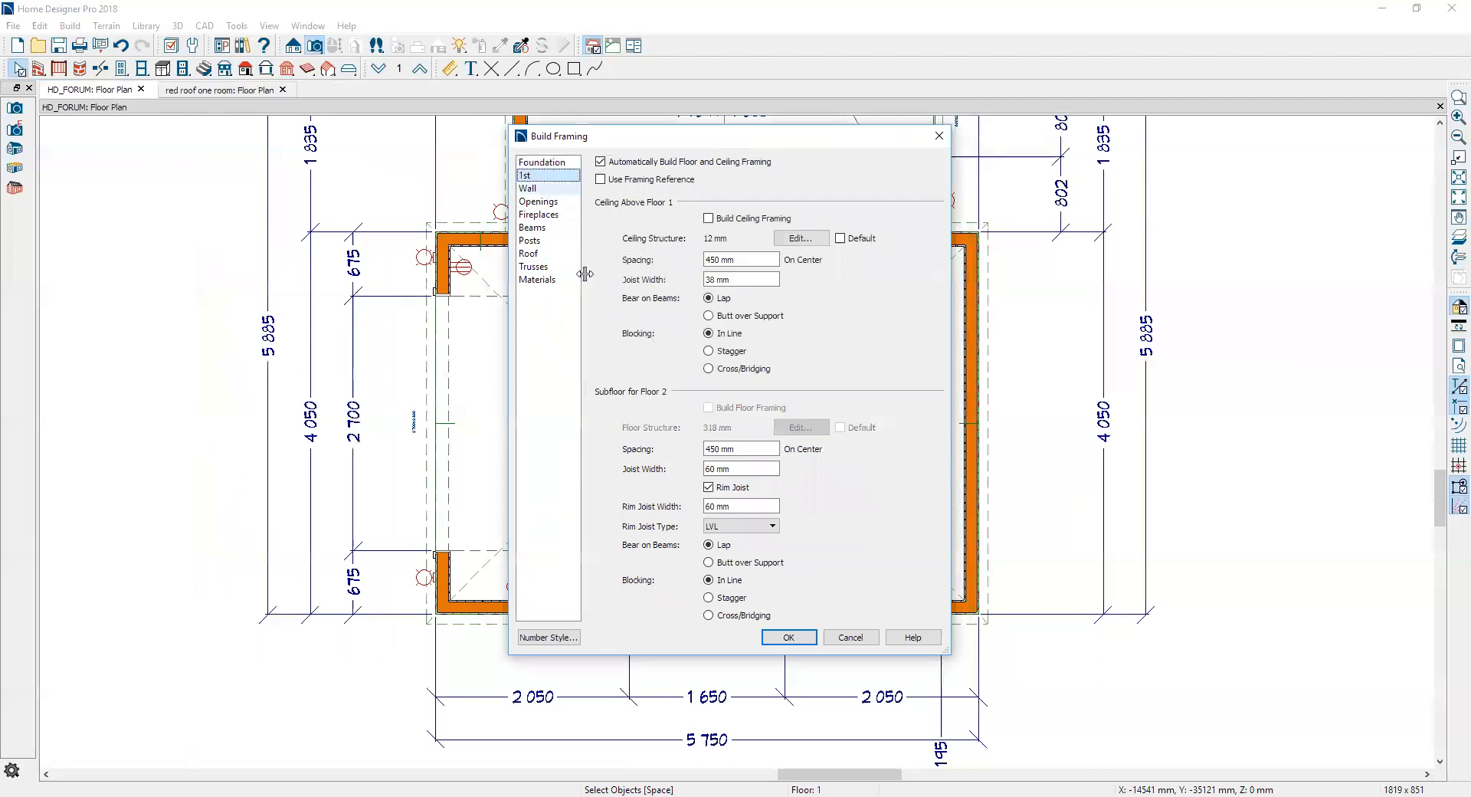
{"action": "left_click", "coordinate": [723, 220]}
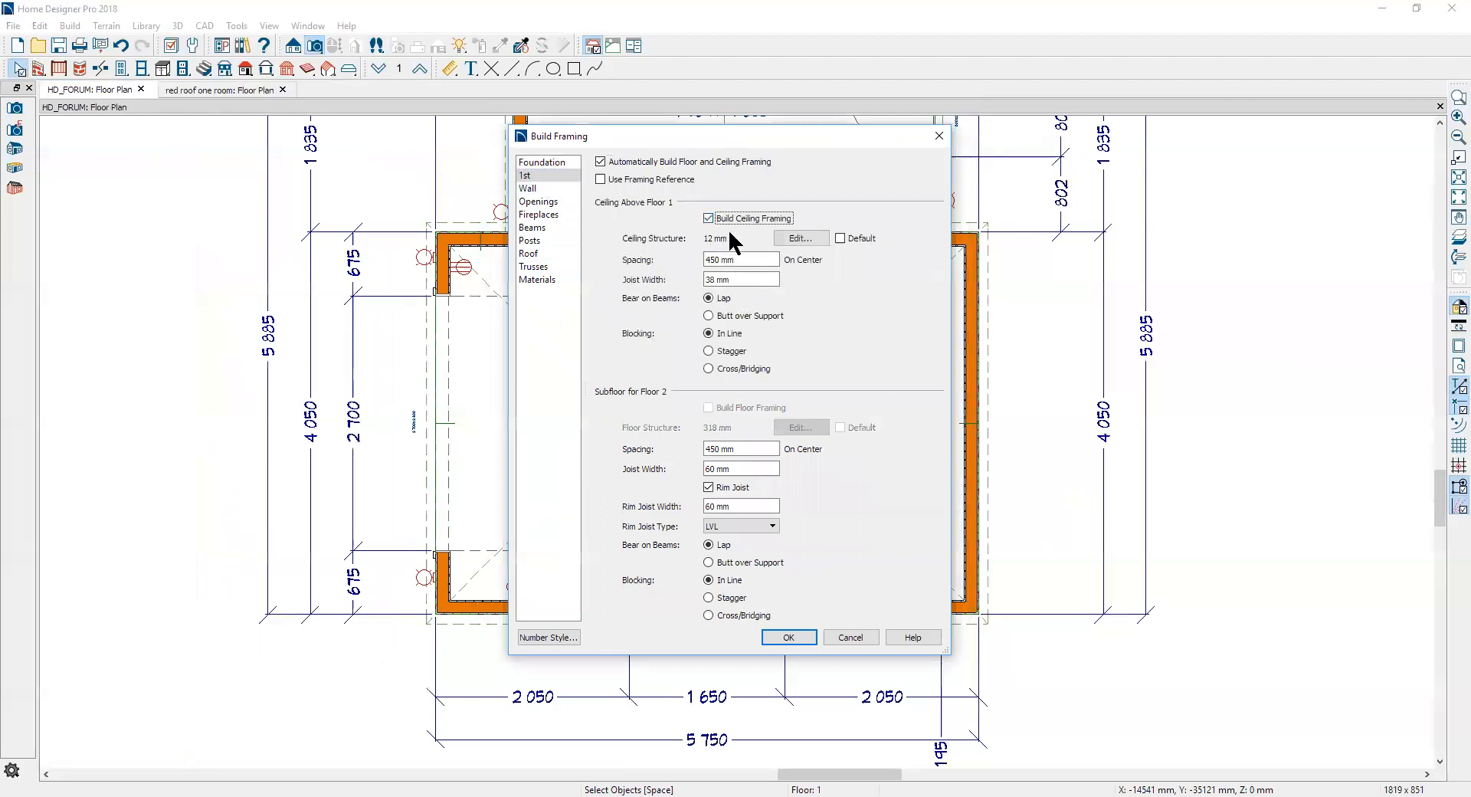
{"action": "left_click", "coordinate": [790, 634]}
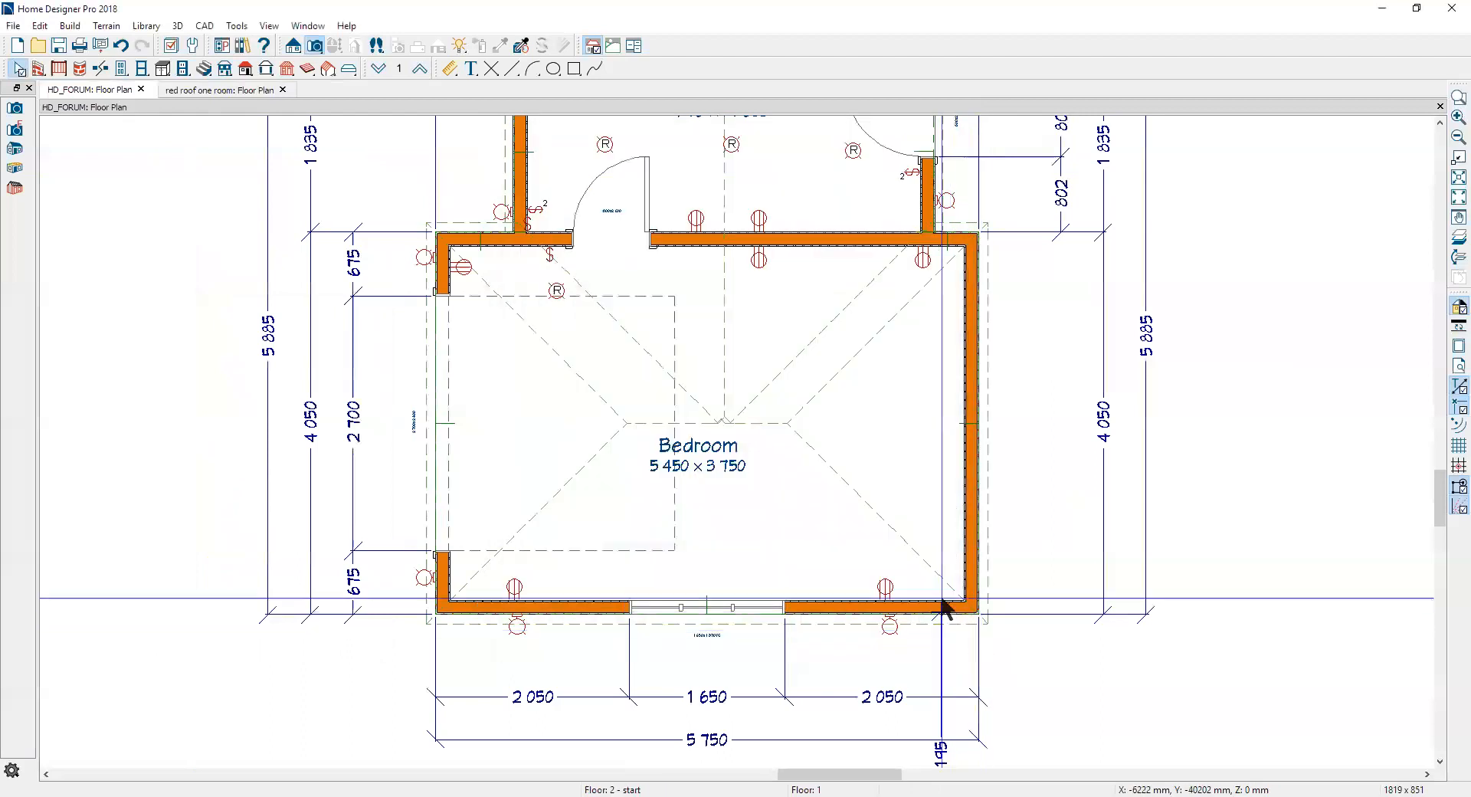
Step: Rerun Build Framing for the 1st floor with Build Ceiling Framing re-enabled and examine the laundry and bedroom plan for joists
{"action": "left_click", "coordinate": [70, 26]}
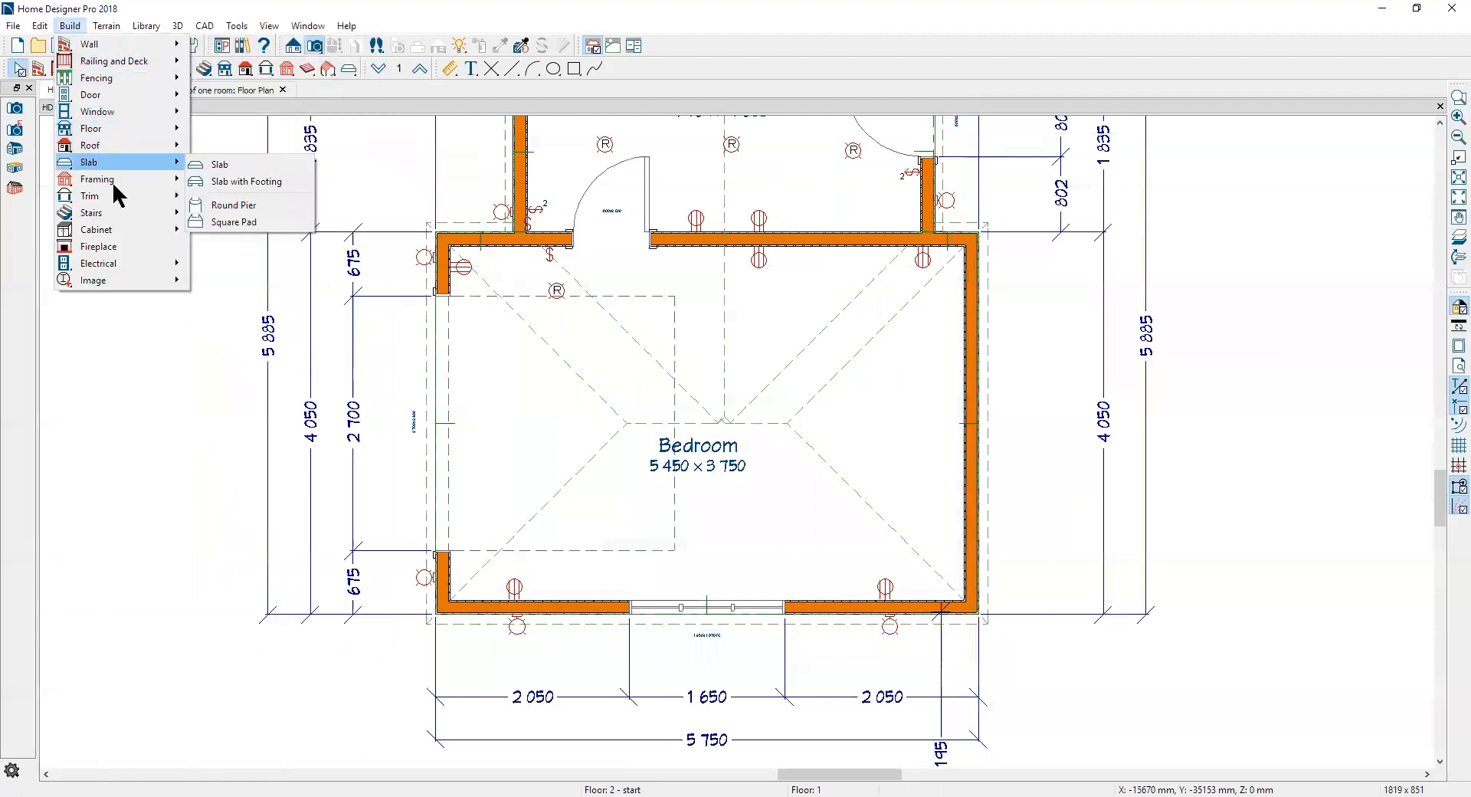
{"action": "mouse_move", "coordinate": [115, 181]}
{"action": "left_click", "coordinate": [213, 184]}
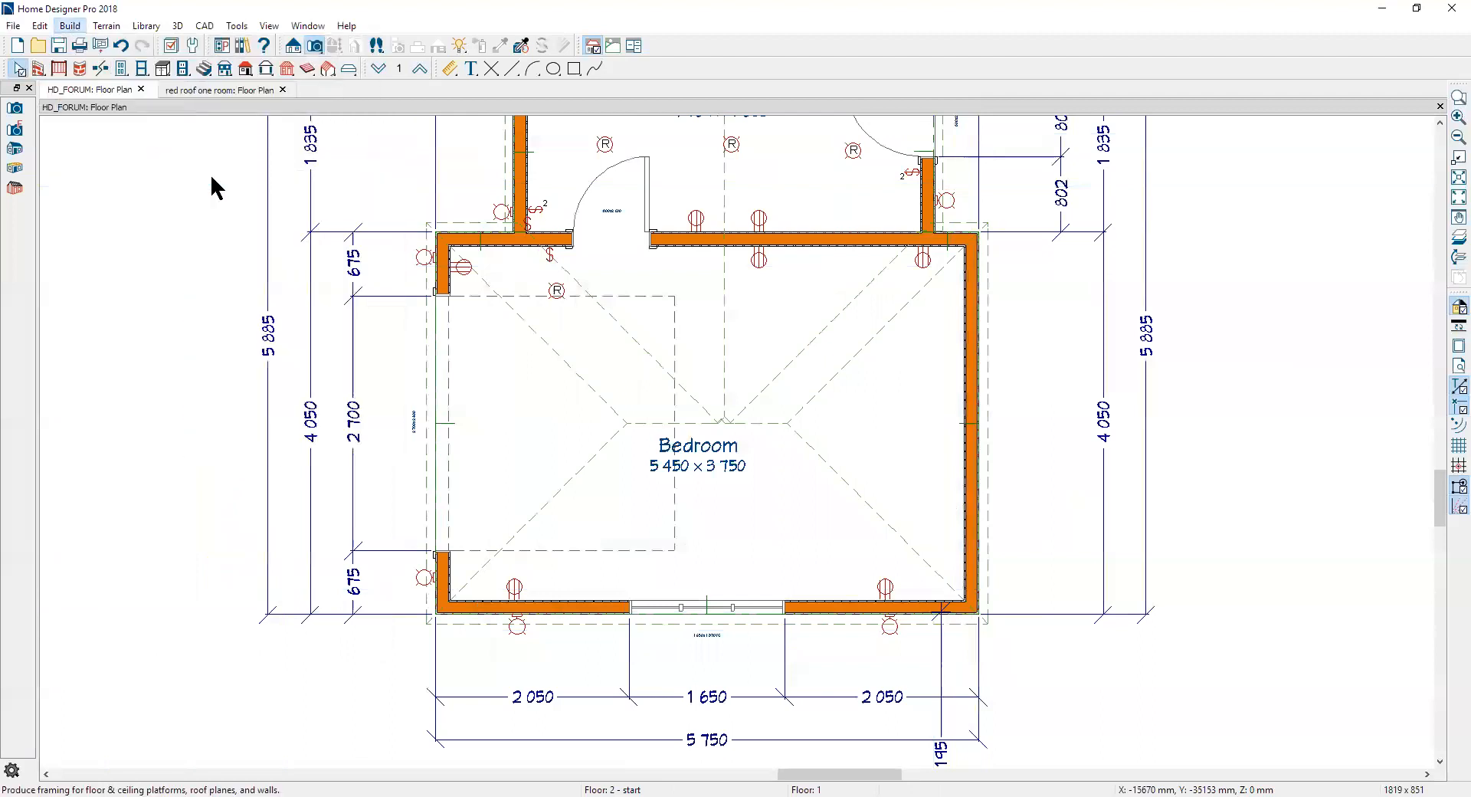
{"action": "left_click", "coordinate": [517, 175]}
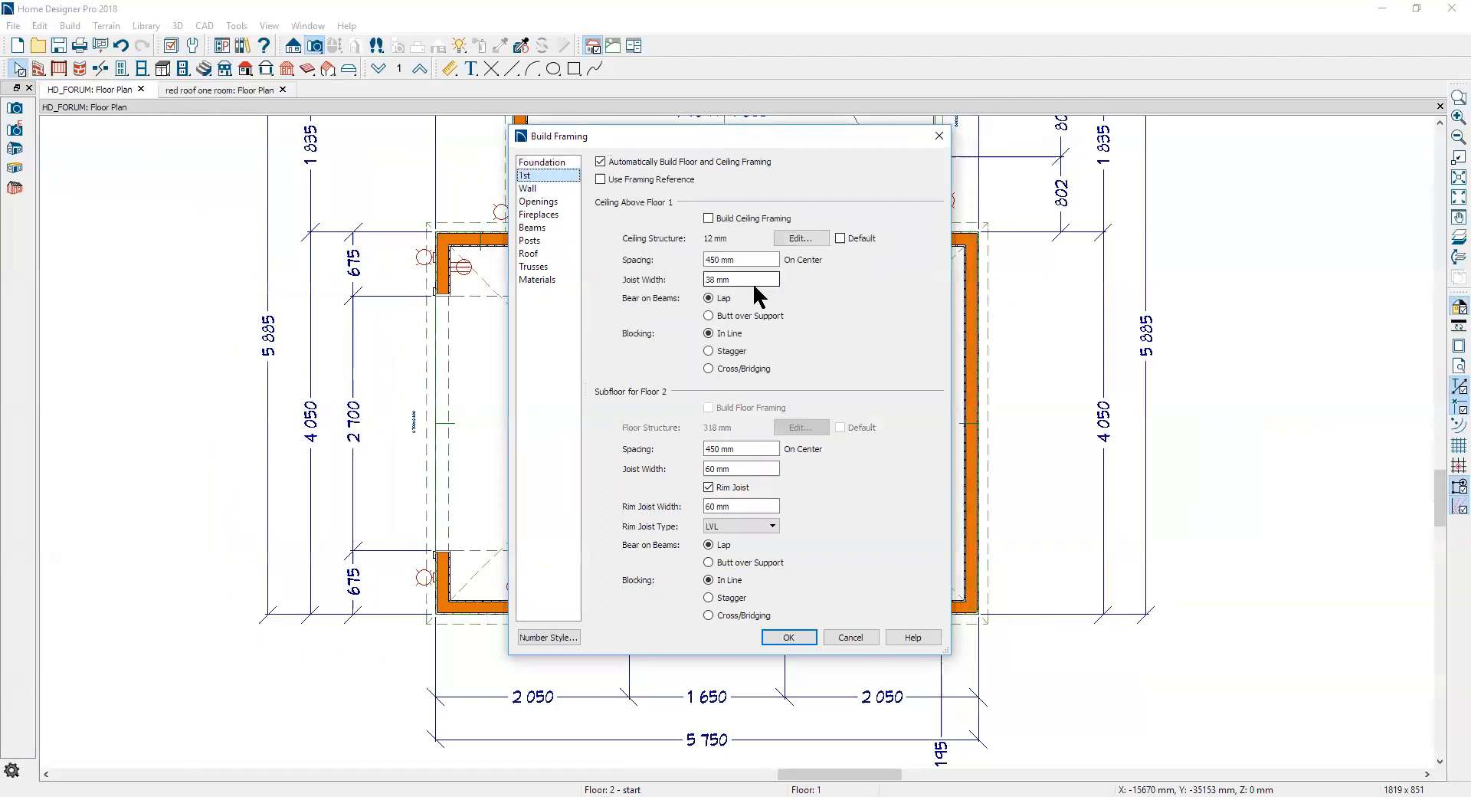
{"action": "left_click", "coordinate": [723, 218]}
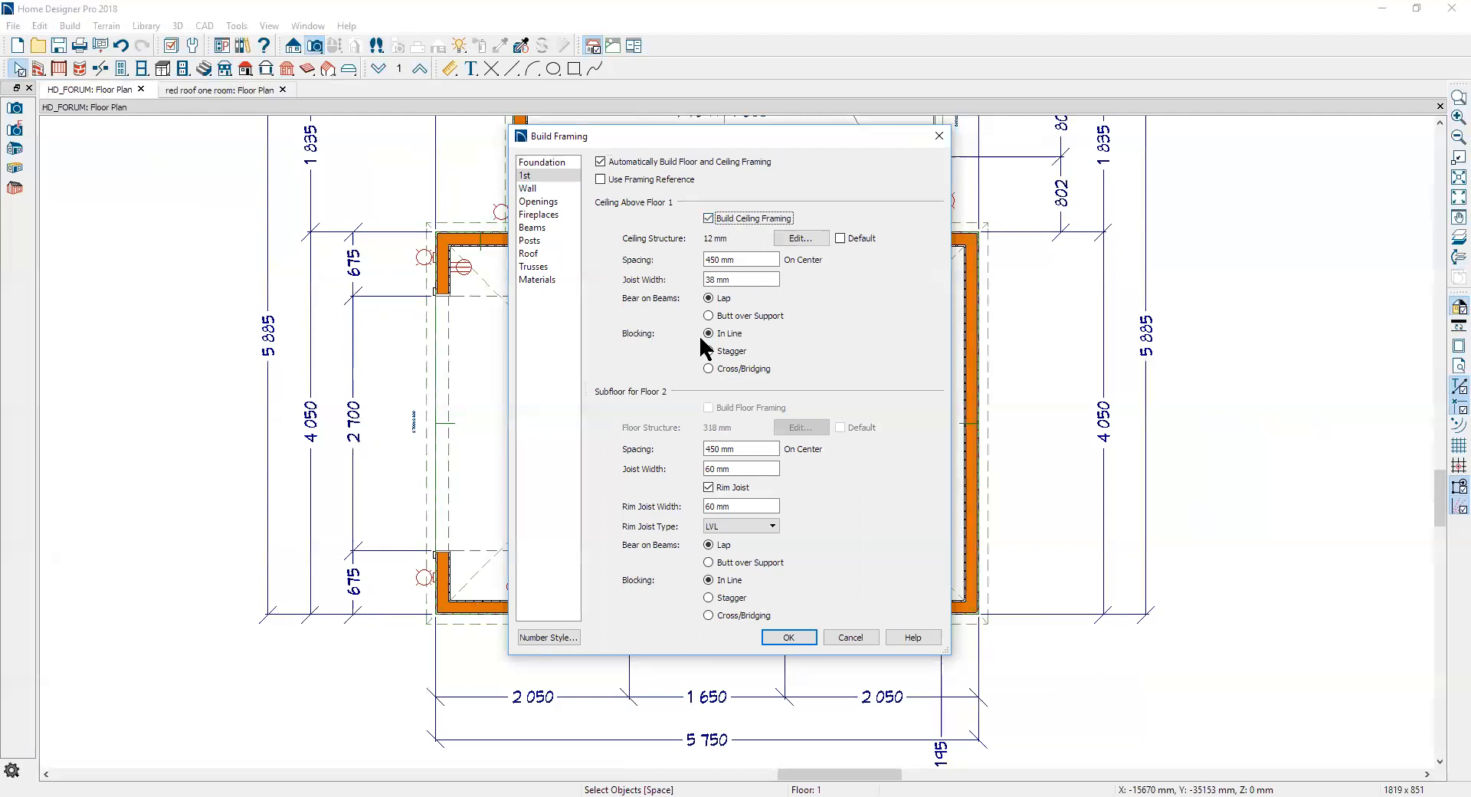
{"action": "left_click", "coordinate": [790, 640]}
{"action": "scroll", "coordinate": [821, 598], "scroll_direction": "down", "scroll_amount": 3}
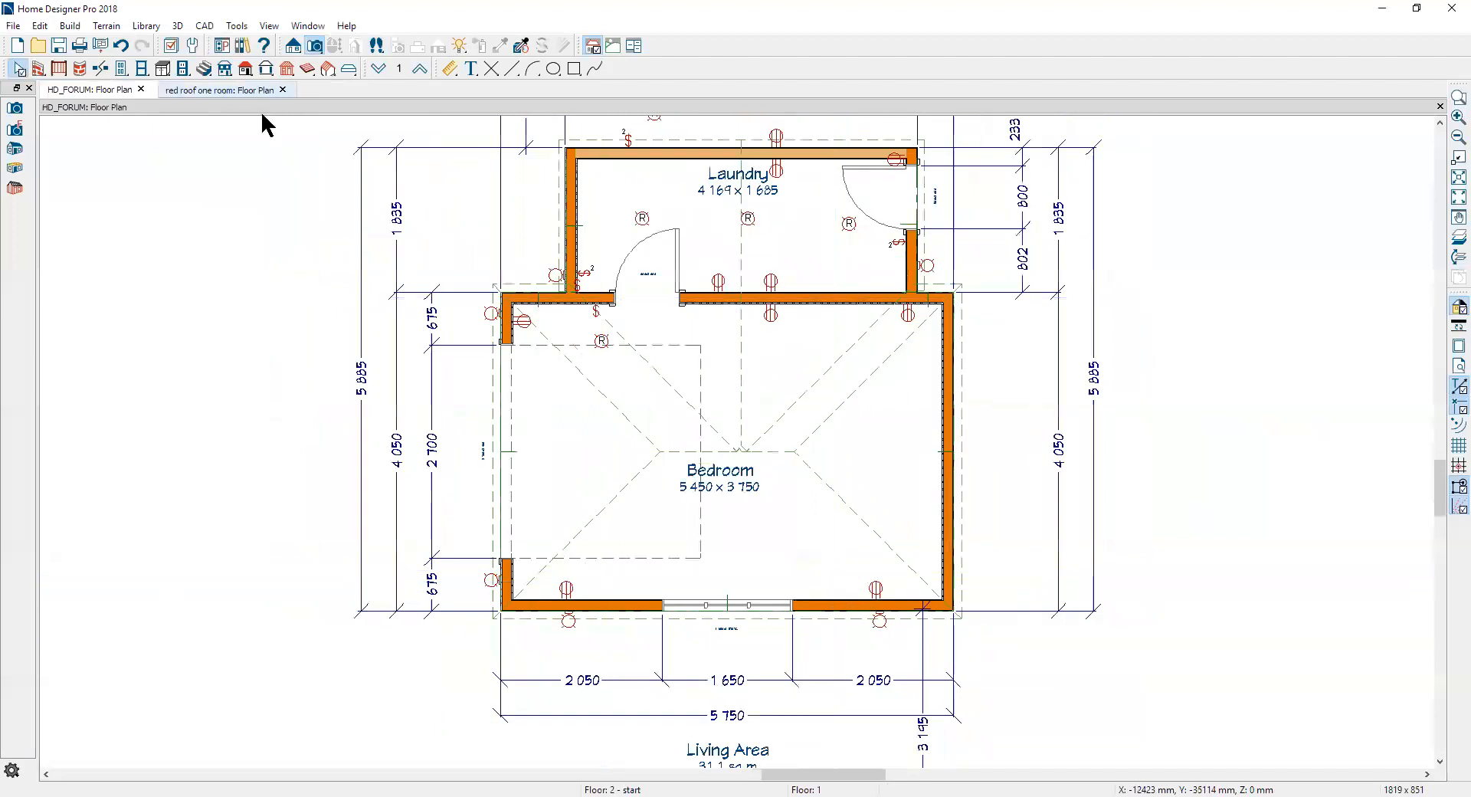
{"action": "scroll", "coordinate": [691, 484], "scroll_direction": "up", "scroll_amount": 2}
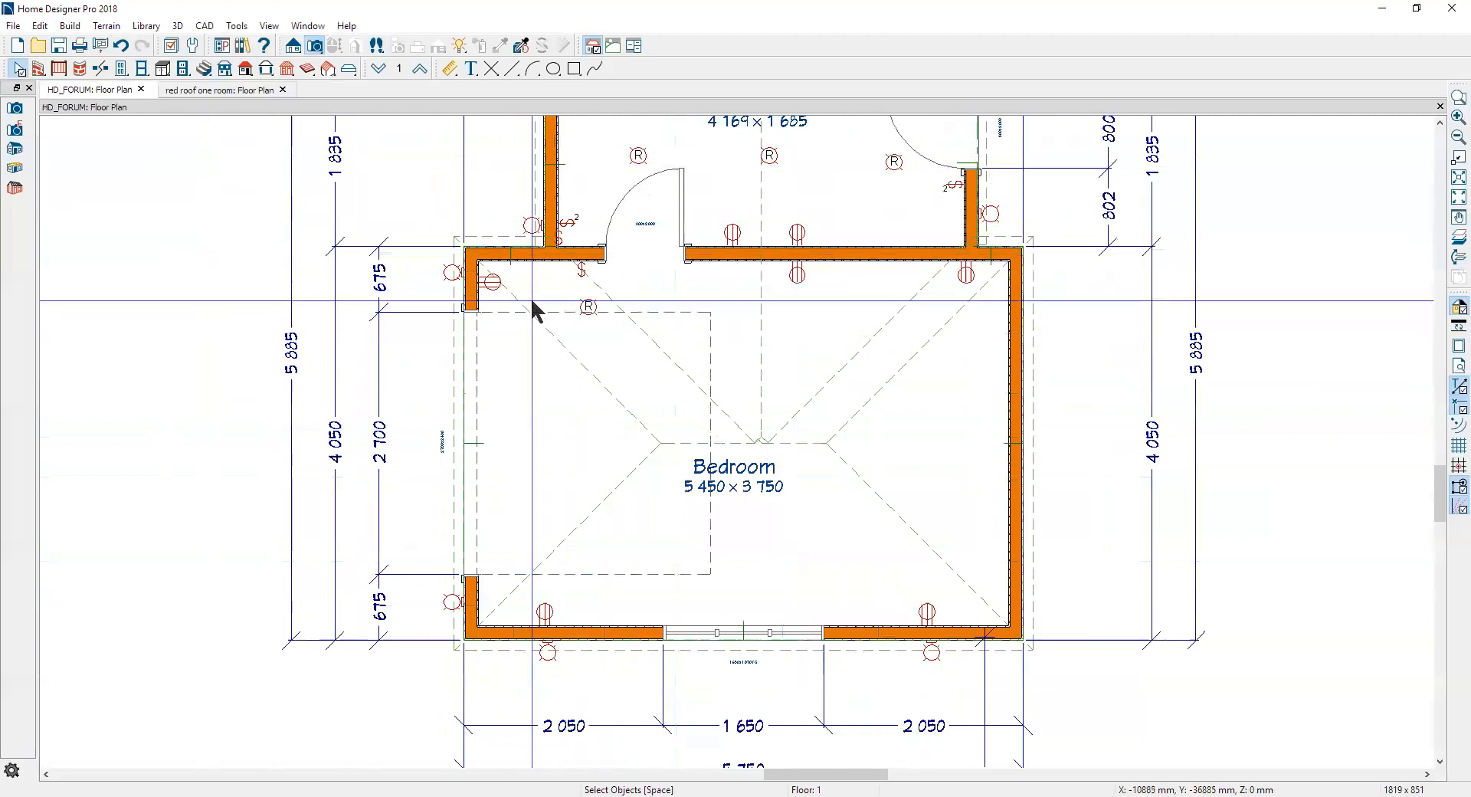
Step: Draw a vertical joist about 3780 mm long just inside the bedroom's right wall, accepting a general framing member instead
{"action": "left_click", "coordinate": [80, 30]}
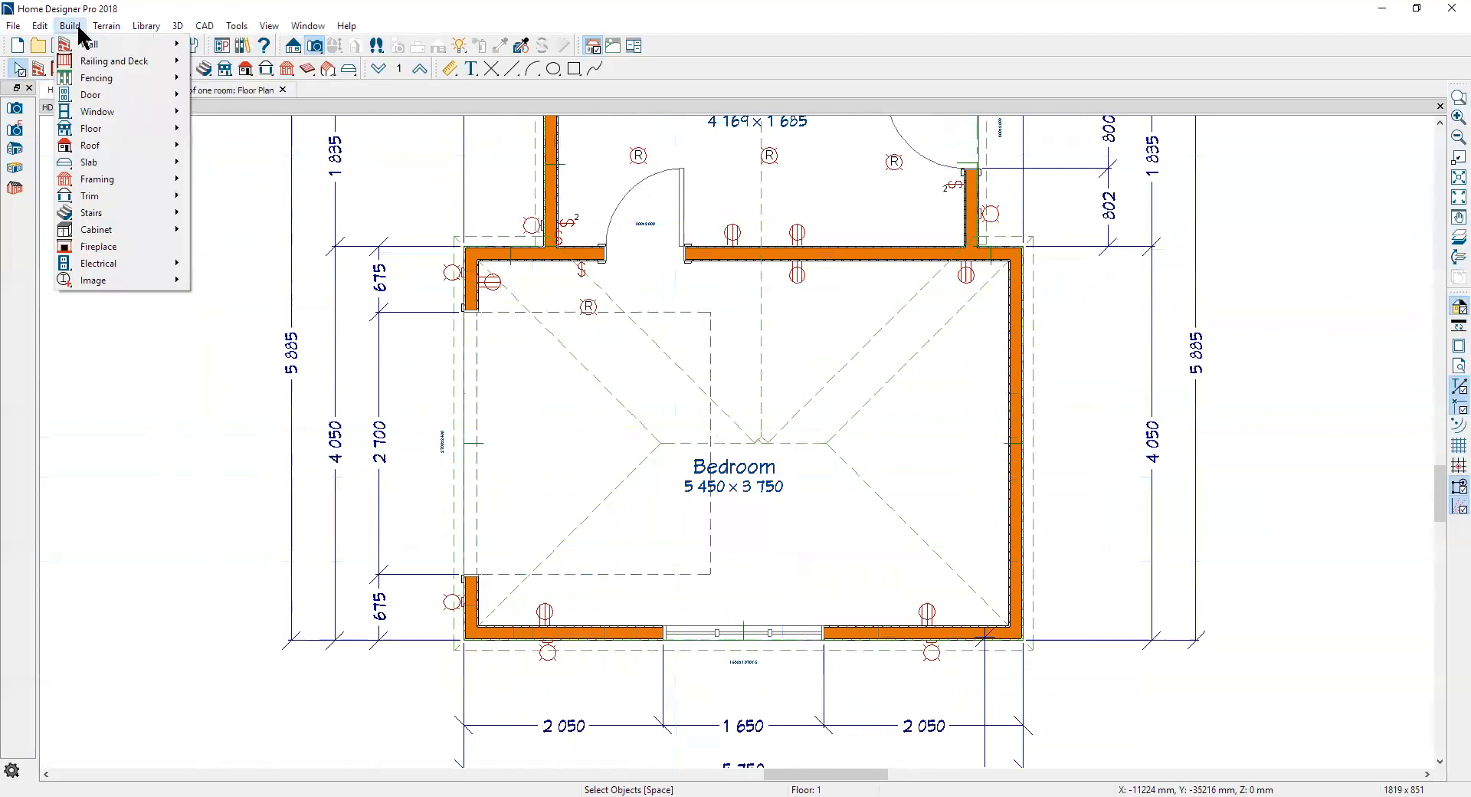
{"action": "mouse_move", "coordinate": [113, 177]}
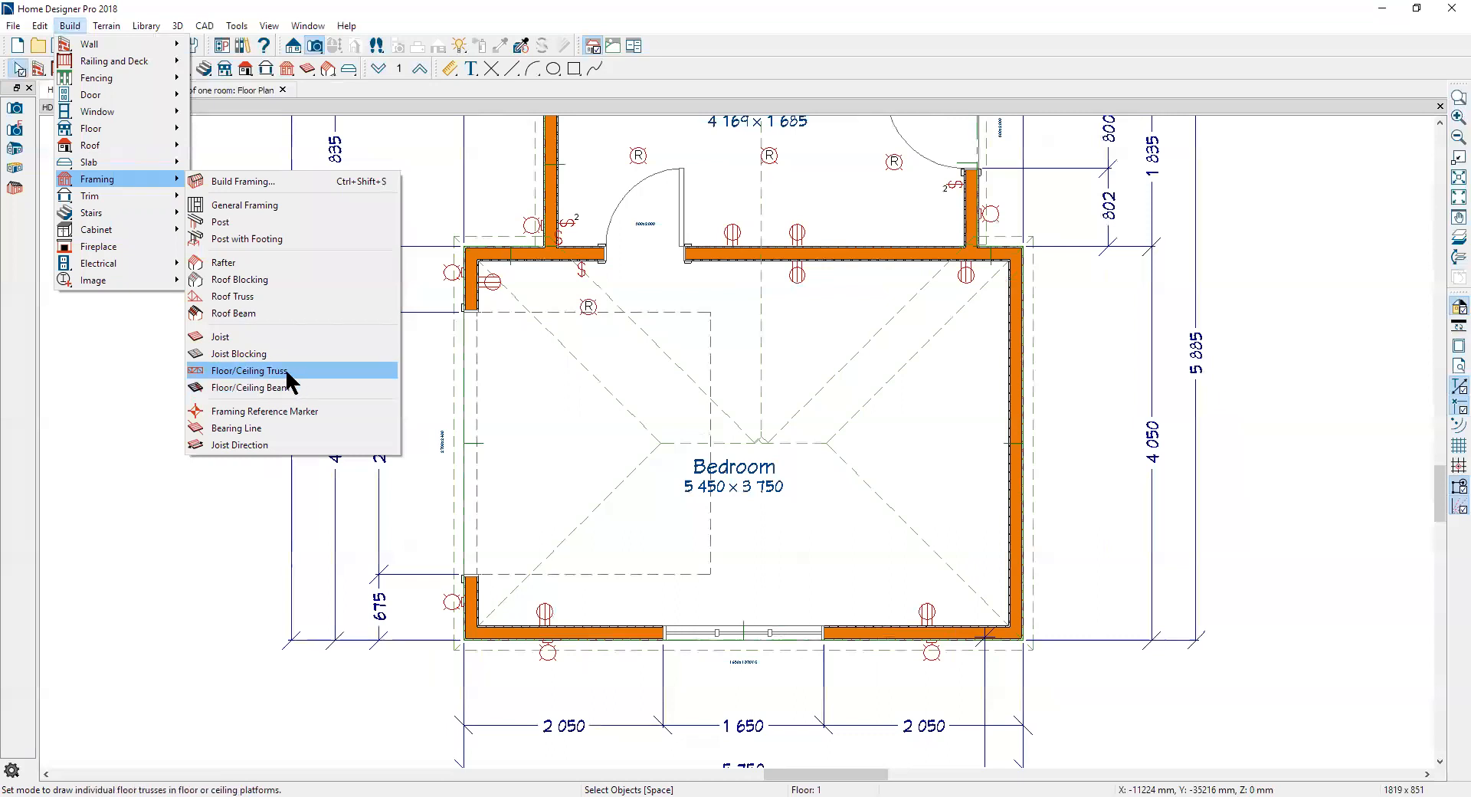
{"action": "left_click", "coordinate": [238, 341]}
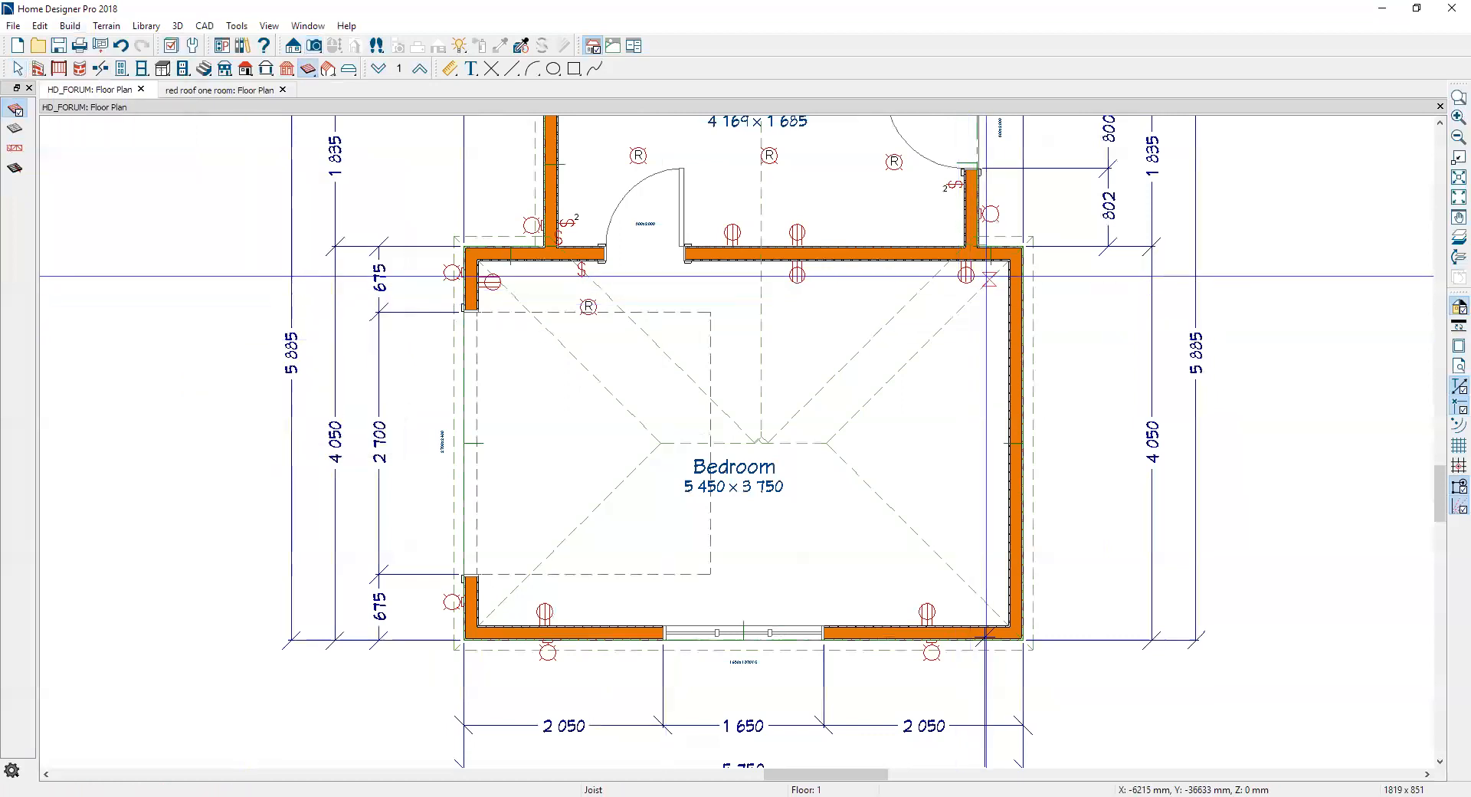
{"action": "left_click_drag", "start_coordinate": [998, 263], "coordinate": [998, 632]}
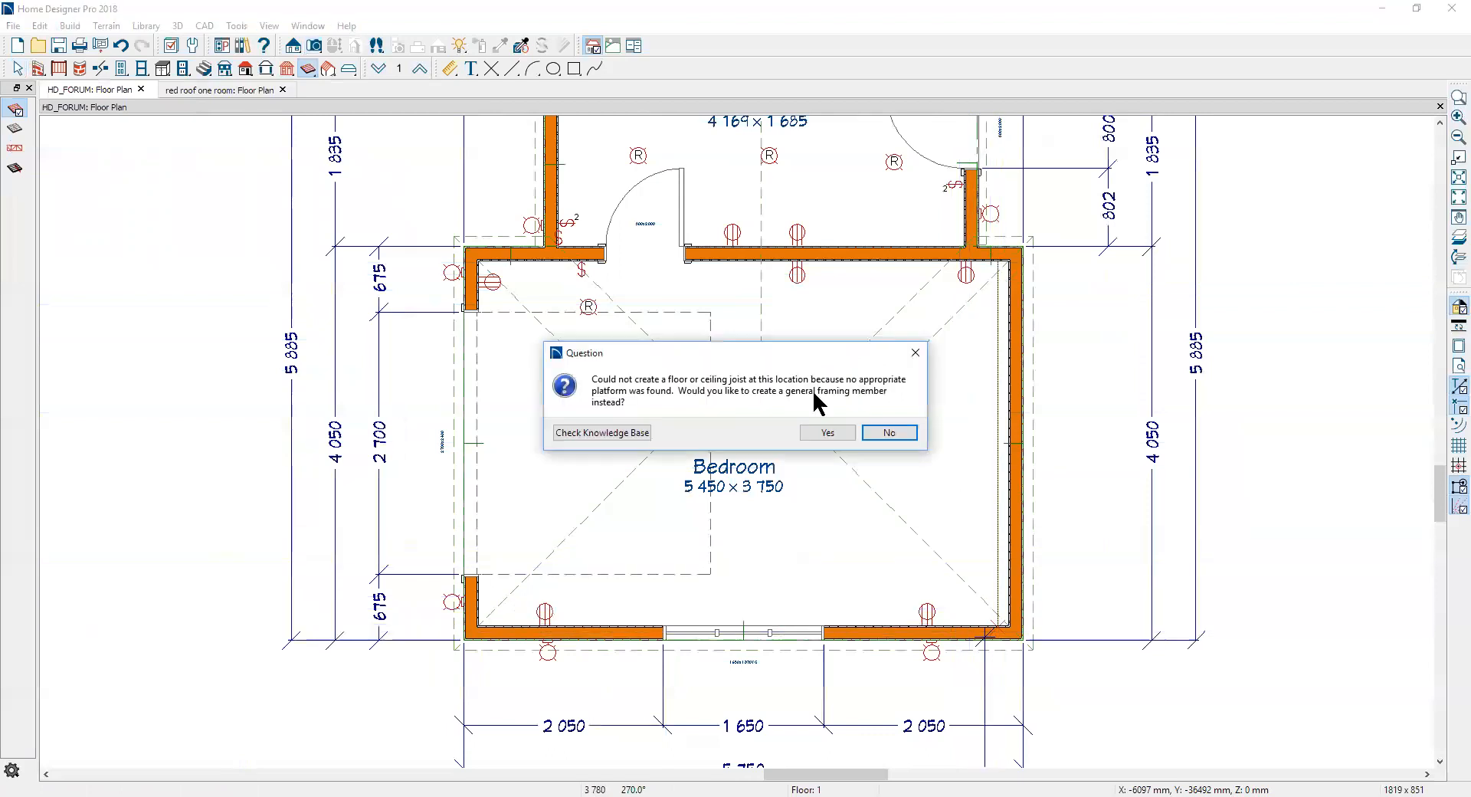
{"action": "left_click", "coordinate": [827, 434]}
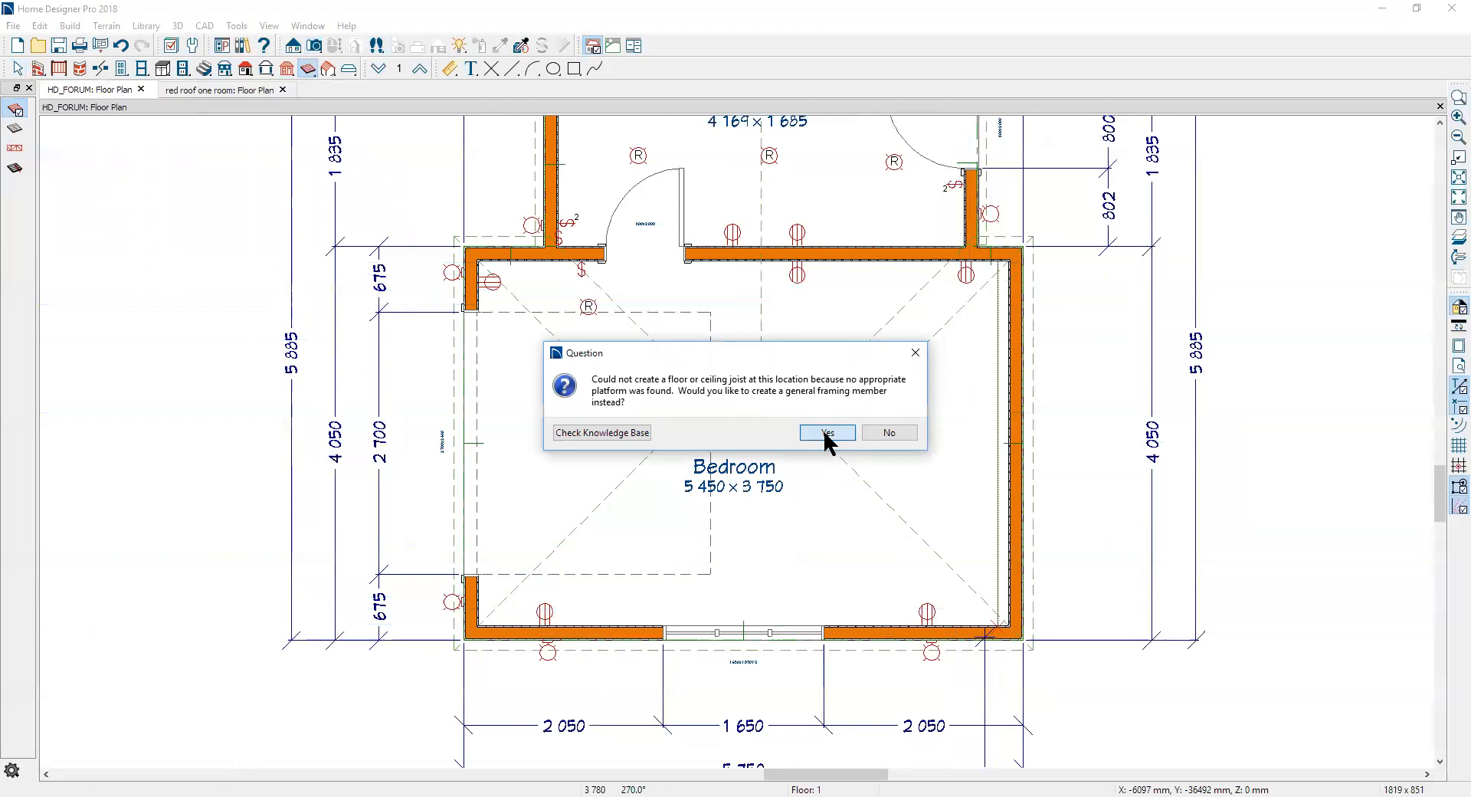
Step: Open the new framing member's specification inside the bedroom's right wall, check its depth, height and width, and close it
{"action": "right_click", "coordinate": [997, 435]}
{"action": "left_click", "coordinate": [1041, 459]}
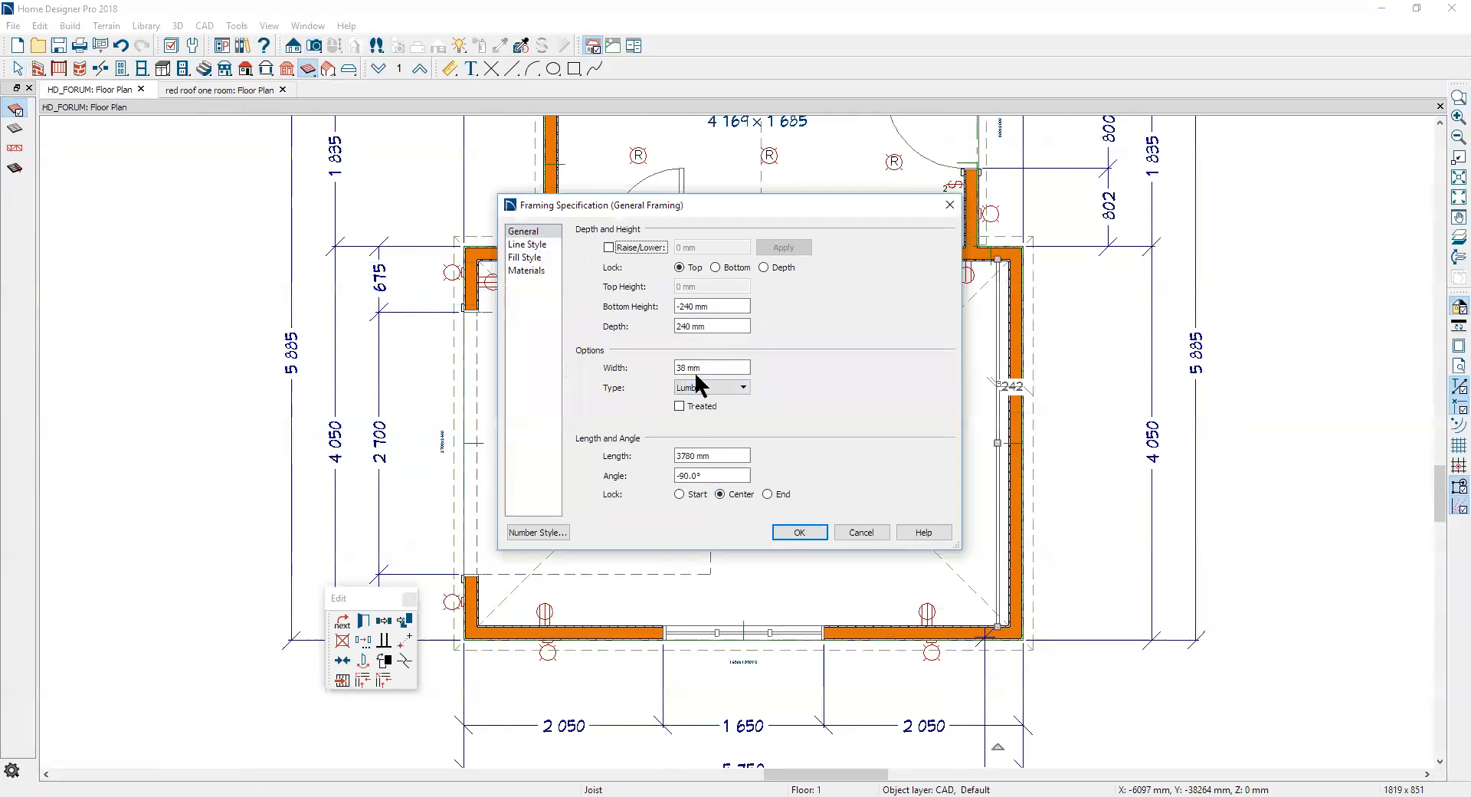
{"action": "left_click", "coordinate": [702, 369]}
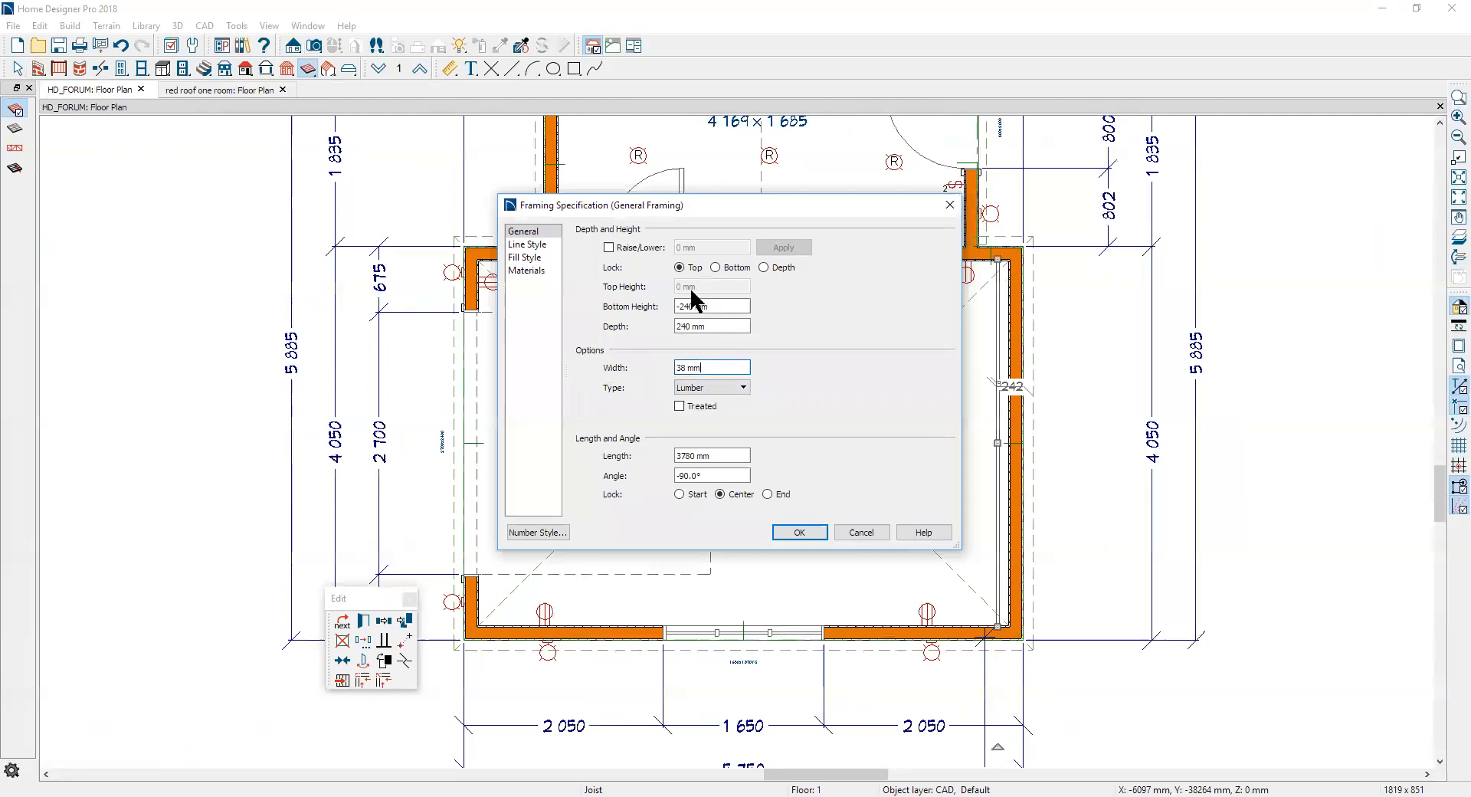
{"action": "left_click", "coordinate": [798, 530]}
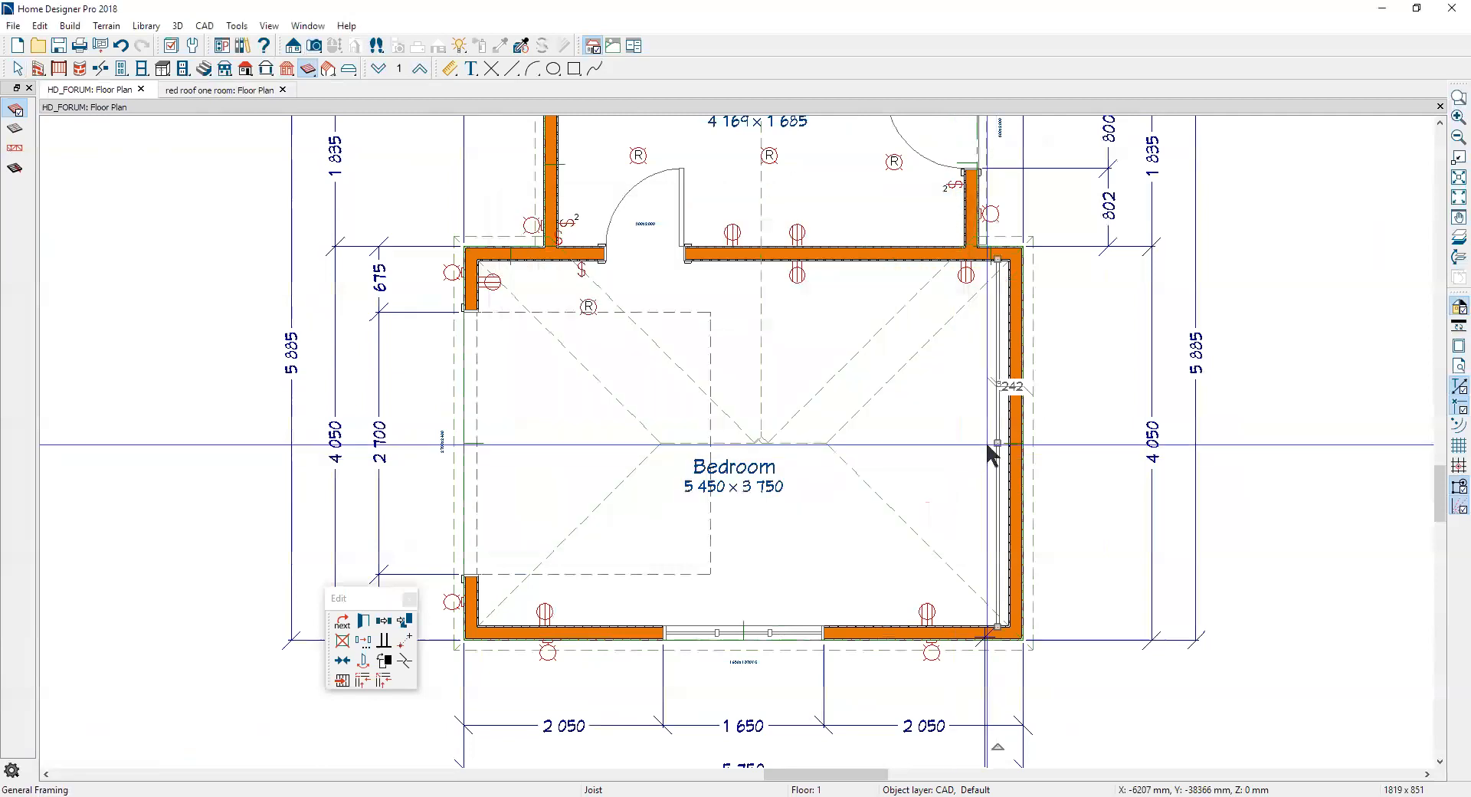
Step: Create a cross section/elevation view from inside the bedroom, looking toward the framing member and the right wall
{"action": "left_click", "coordinate": [294, 46]}
{"action": "left_click_drag", "start_coordinate": [938, 469], "coordinate": [1083, 481]}
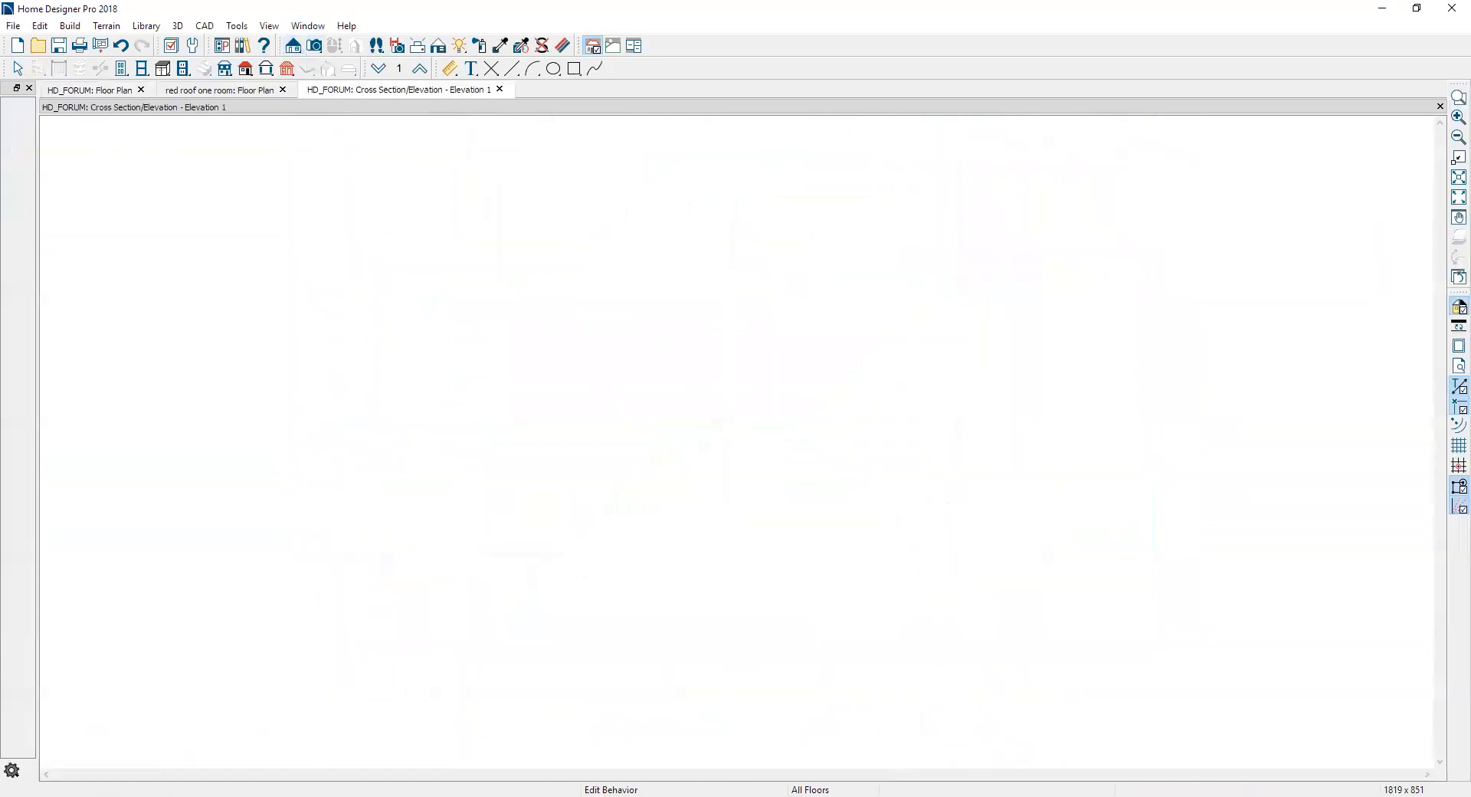
{"action": "scroll", "coordinate": [651, 264], "scroll_direction": "down", "scroll_amount": 1}
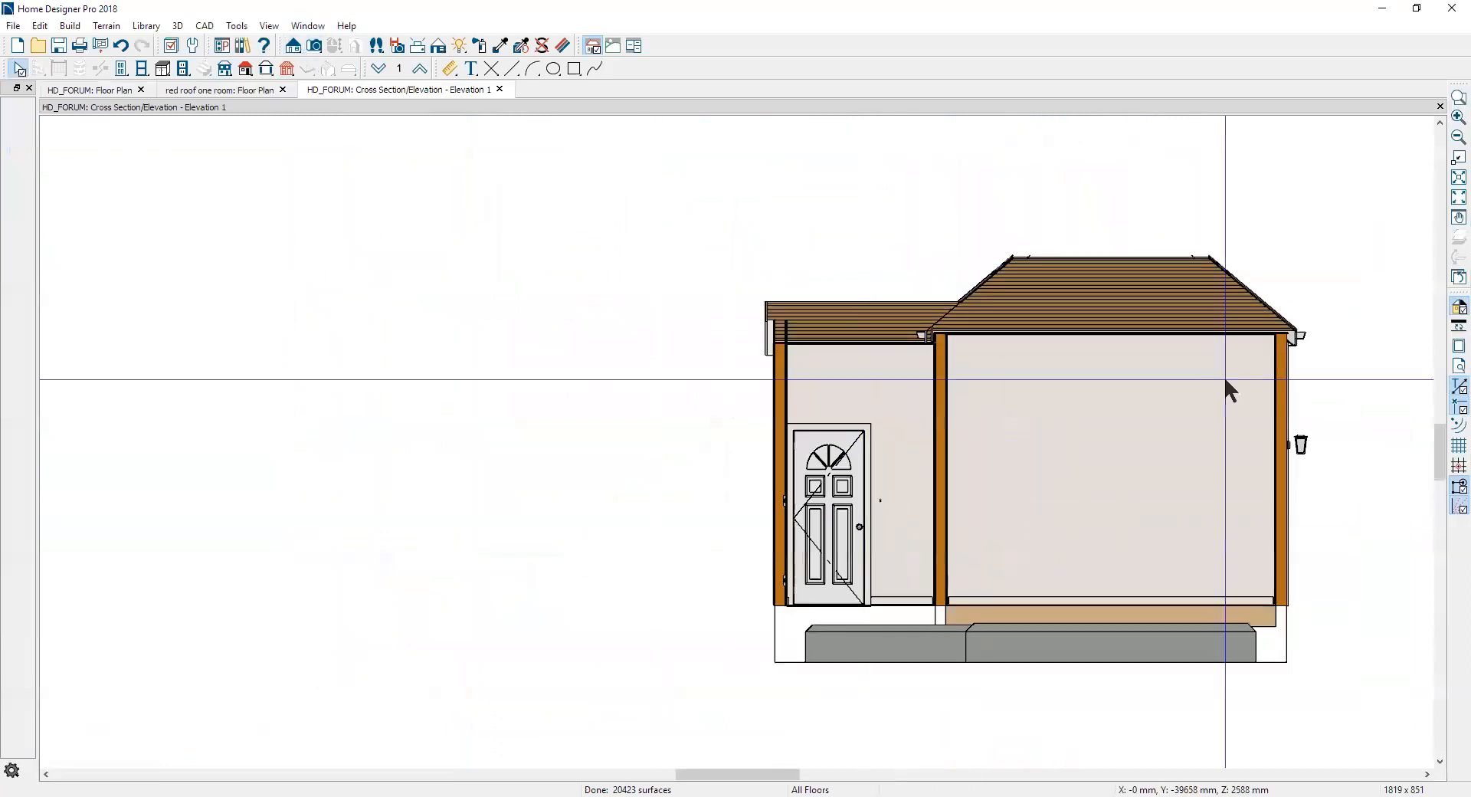
{"action": "scroll", "coordinate": [1230, 348], "scroll_direction": "up", "scroll_amount": 2}
{"action": "scroll", "coordinate": [1239, 342], "scroll_direction": "down", "scroll_amount": 1}
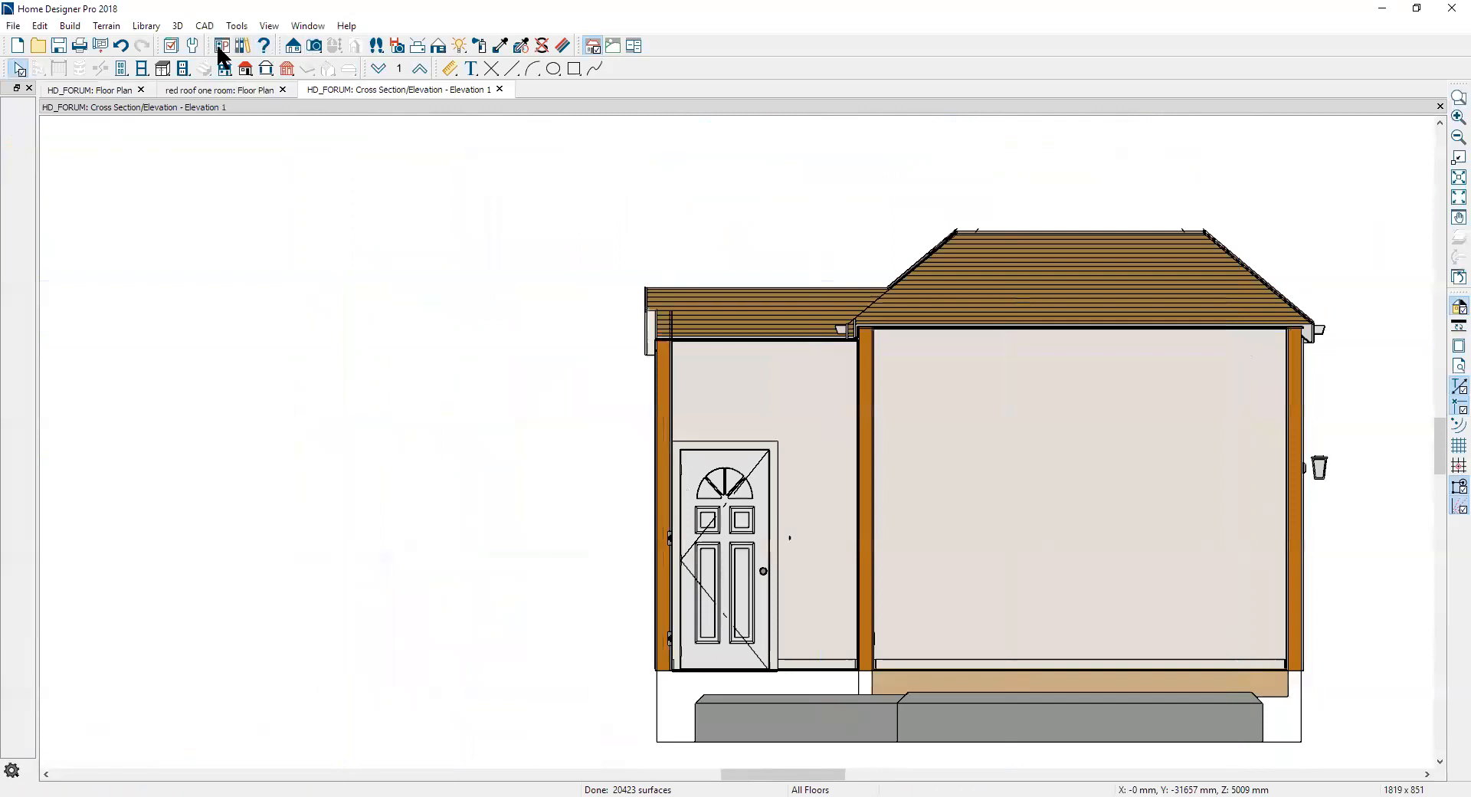
Step: Turn on display of the "Framing, Ceiling Joists" layer in the Section View Set
{"action": "left_click", "coordinate": [171, 46]}
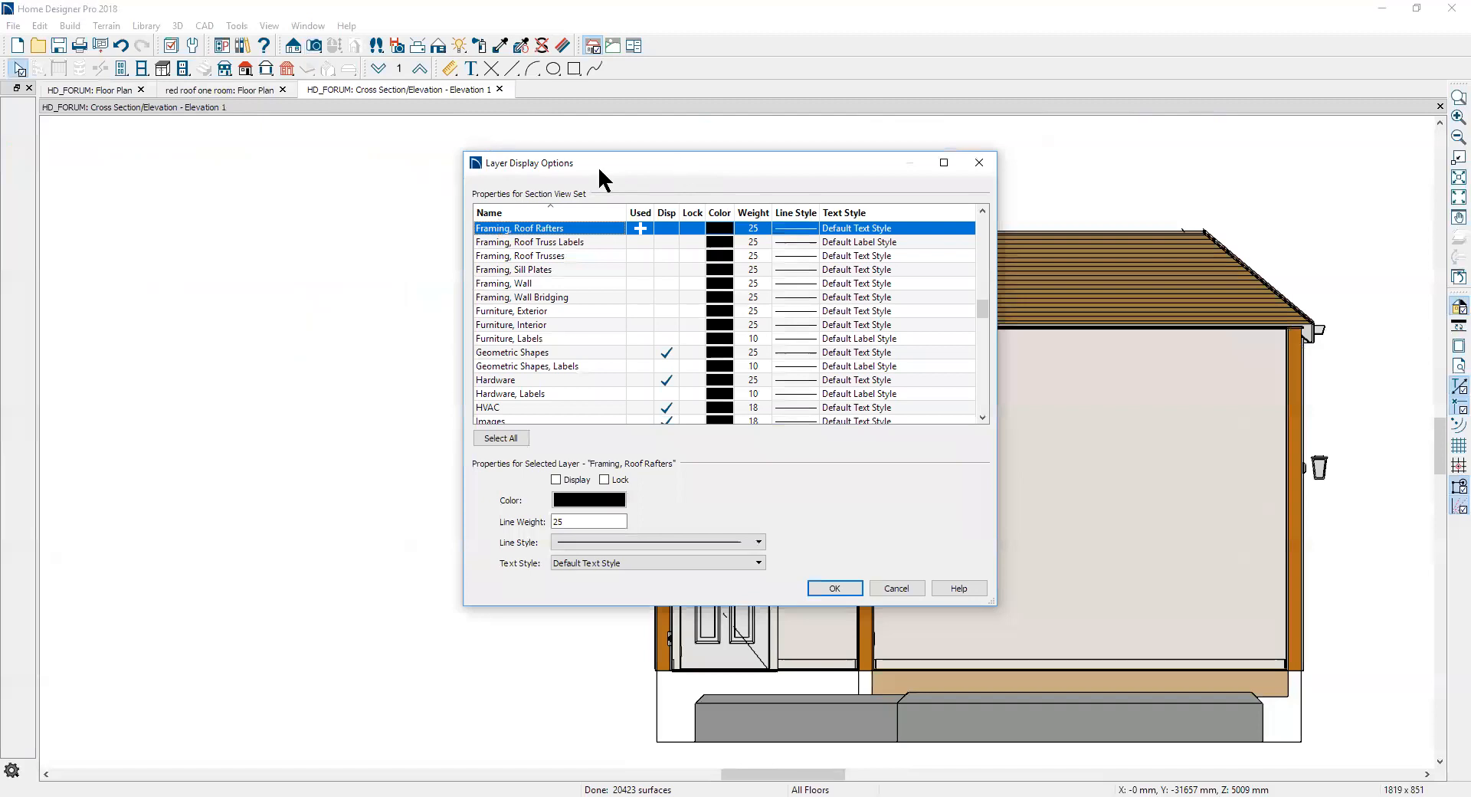
{"action": "left_click_drag", "start_coordinate": [598, 166], "coordinate": [450, 236]}
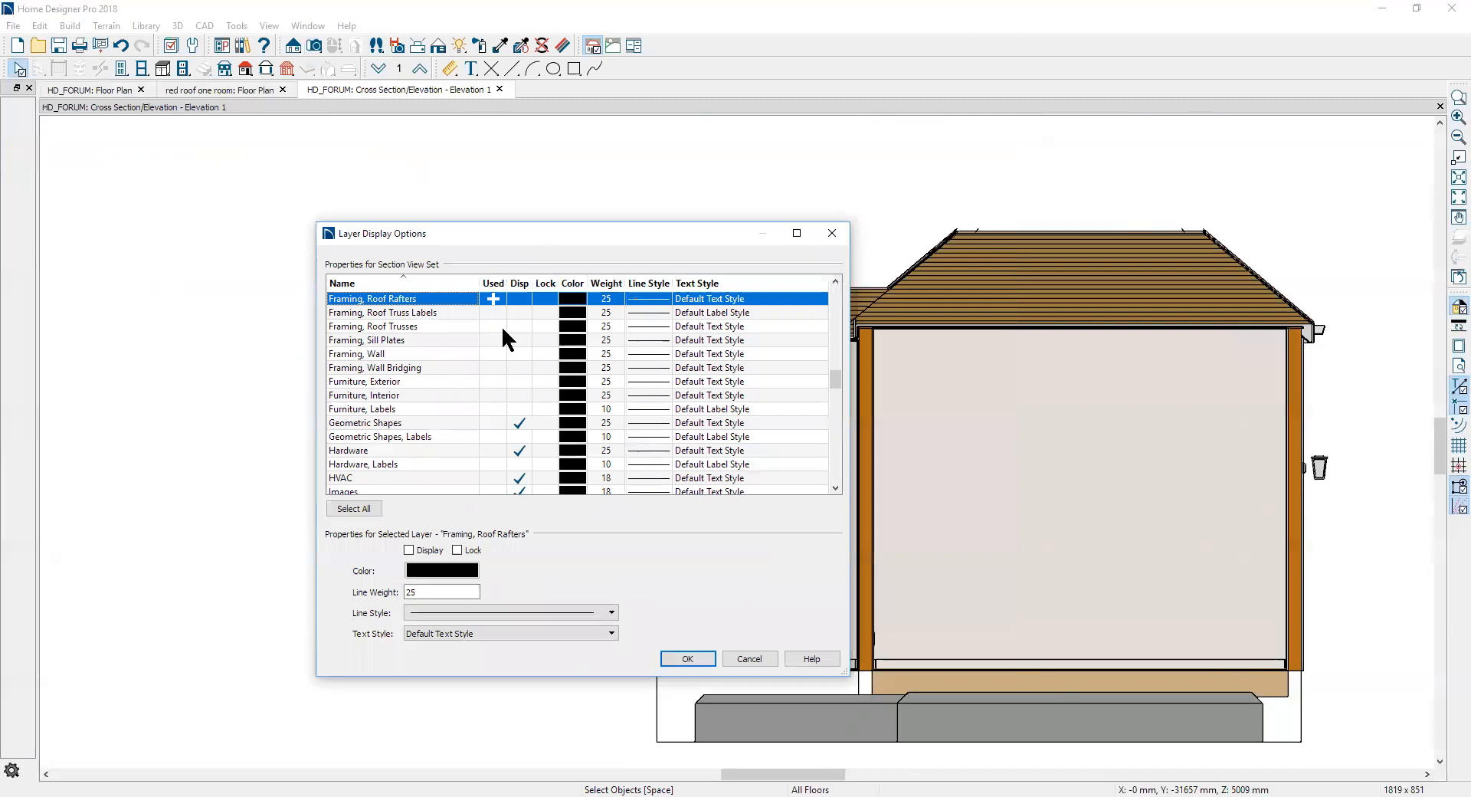
{"action": "scroll", "coordinate": [502, 329], "scroll_direction": "up", "scroll_amount": 2}
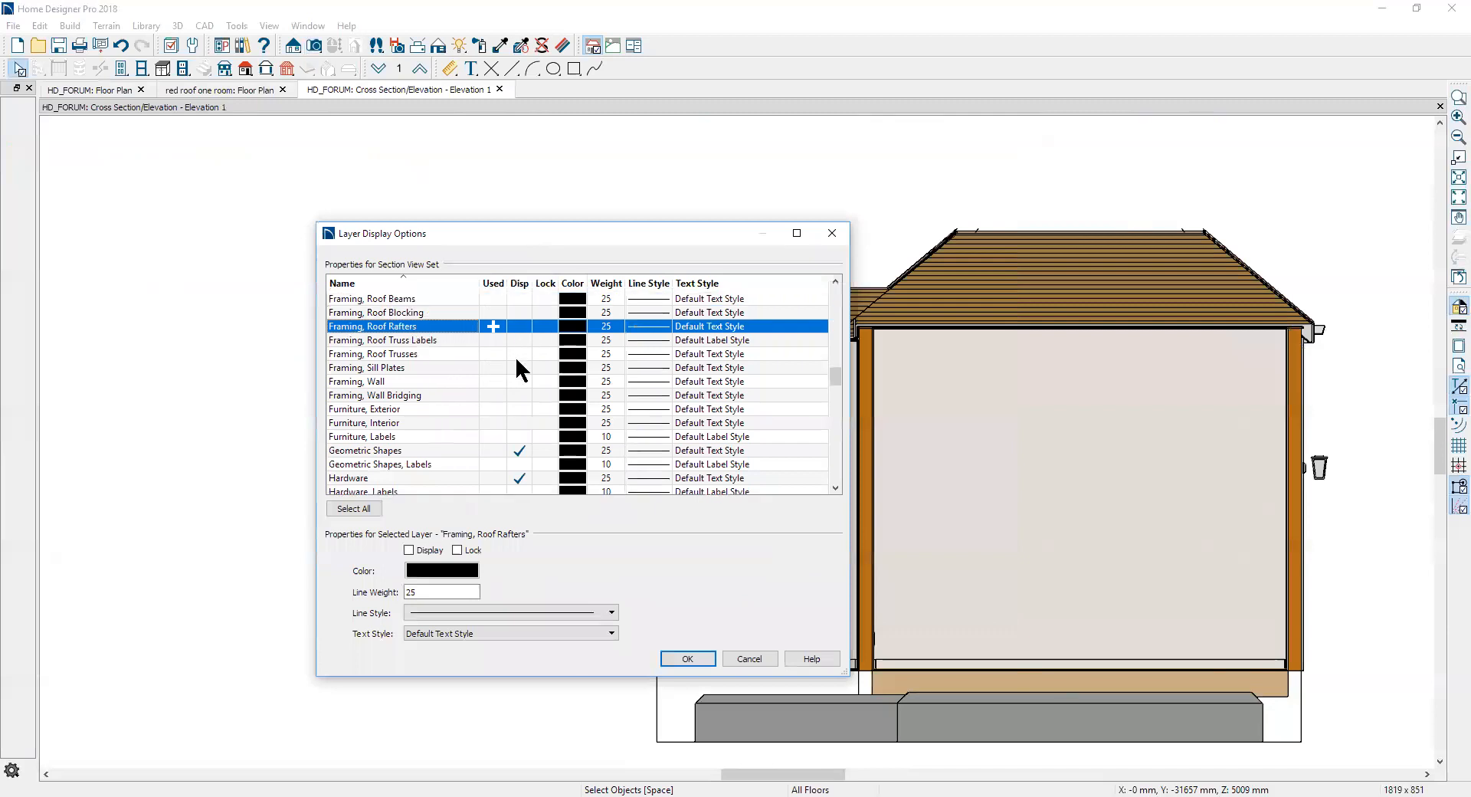
{"action": "scroll", "coordinate": [515, 355], "scroll_direction": "up", "scroll_amount": 2}
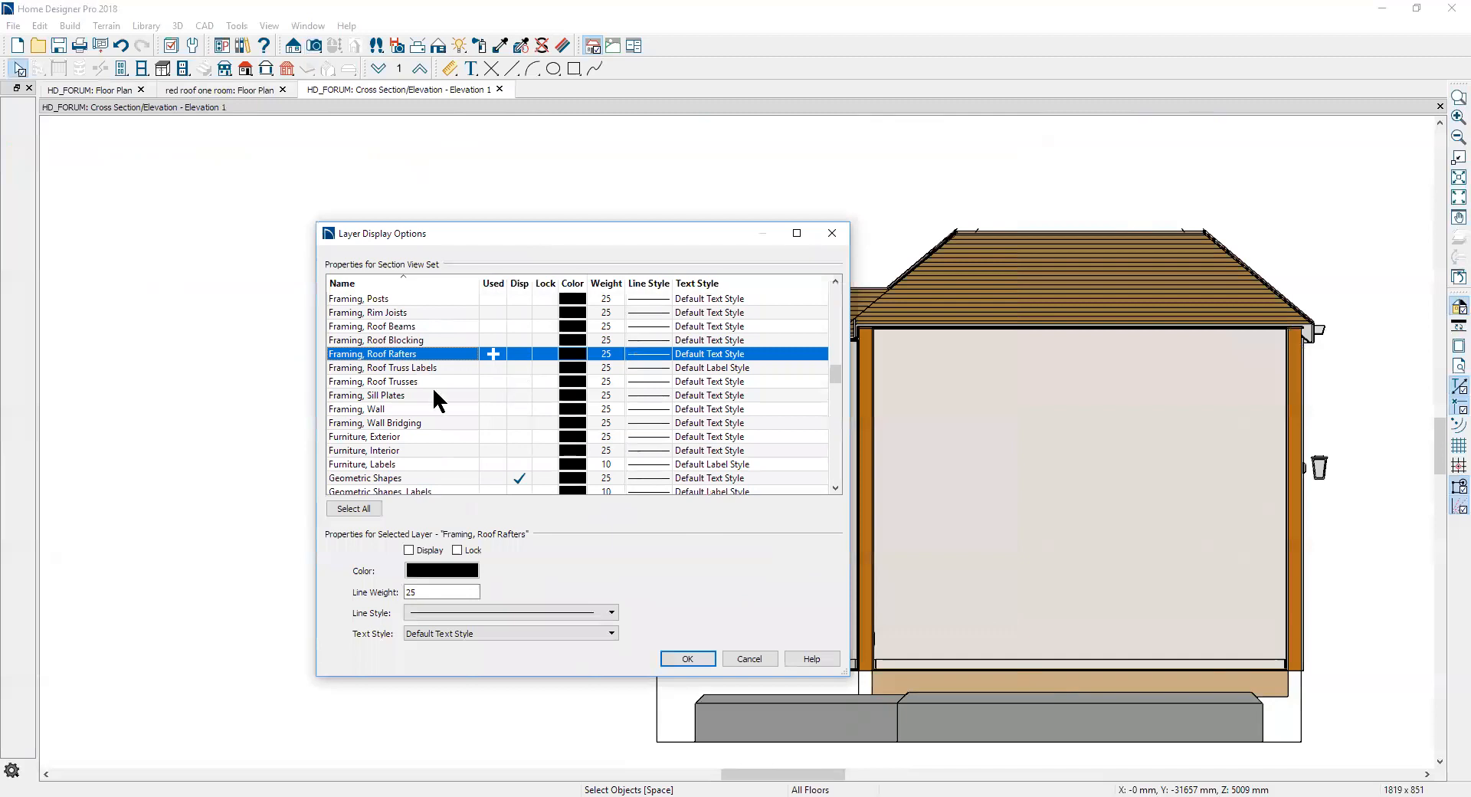
{"action": "scroll", "coordinate": [428, 396], "scroll_direction": "up", "scroll_amount": 3}
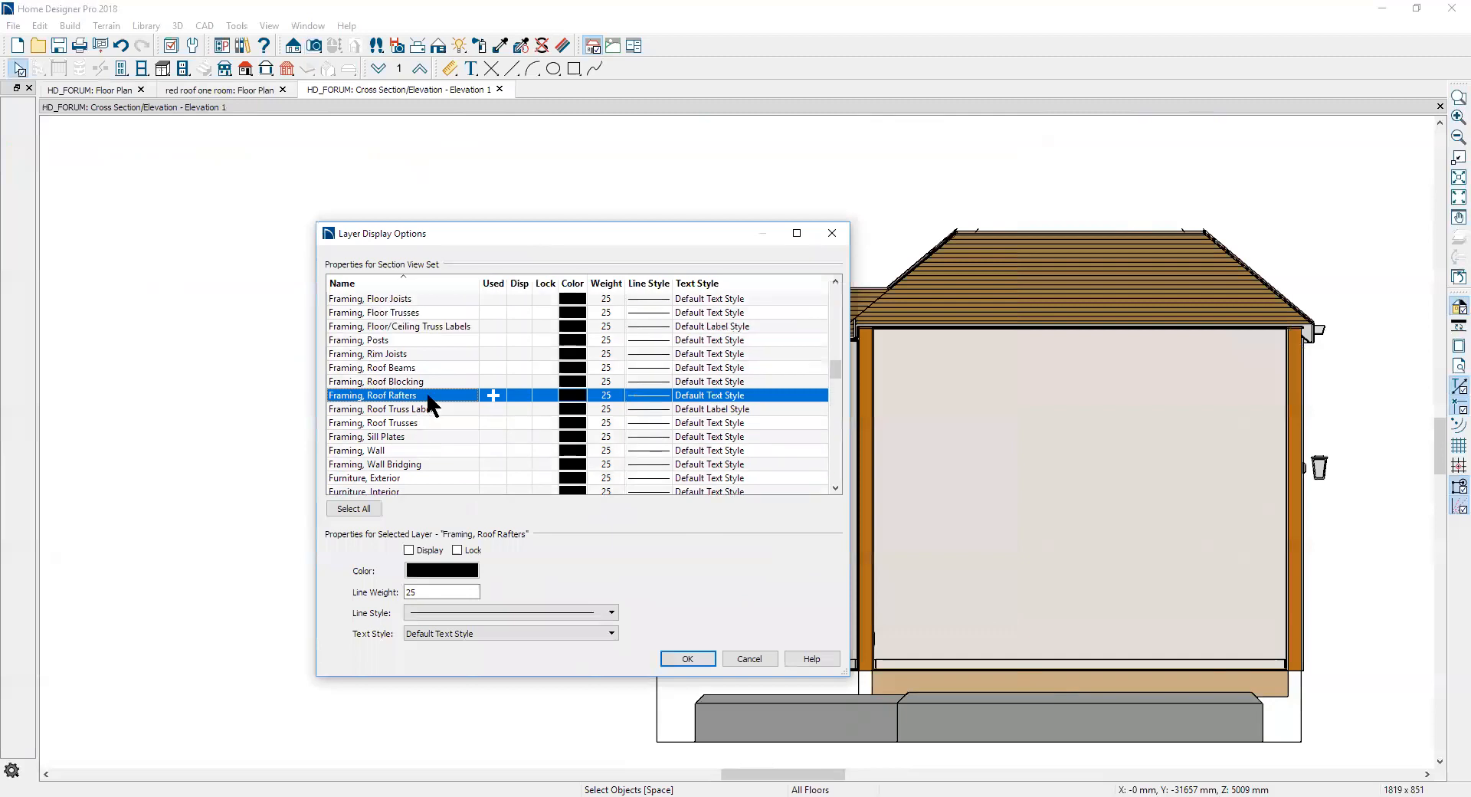
{"action": "scroll", "coordinate": [427, 396], "scroll_direction": "up", "scroll_amount": 5}
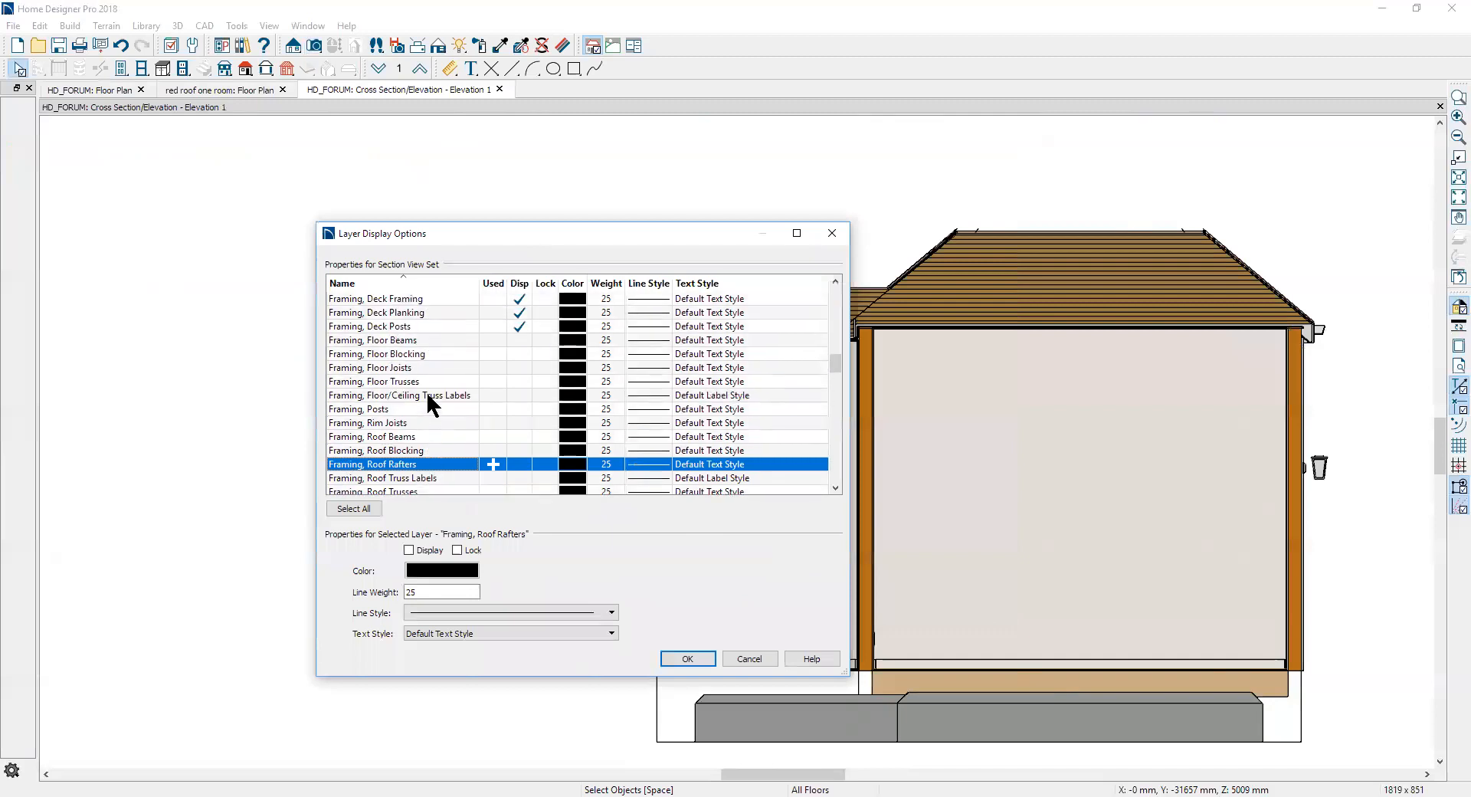
{"action": "scroll", "coordinate": [432, 404], "scroll_direction": "up", "scroll_amount": 3}
{"action": "scroll", "coordinate": [455, 357], "scroll_direction": "up", "scroll_amount": 1}
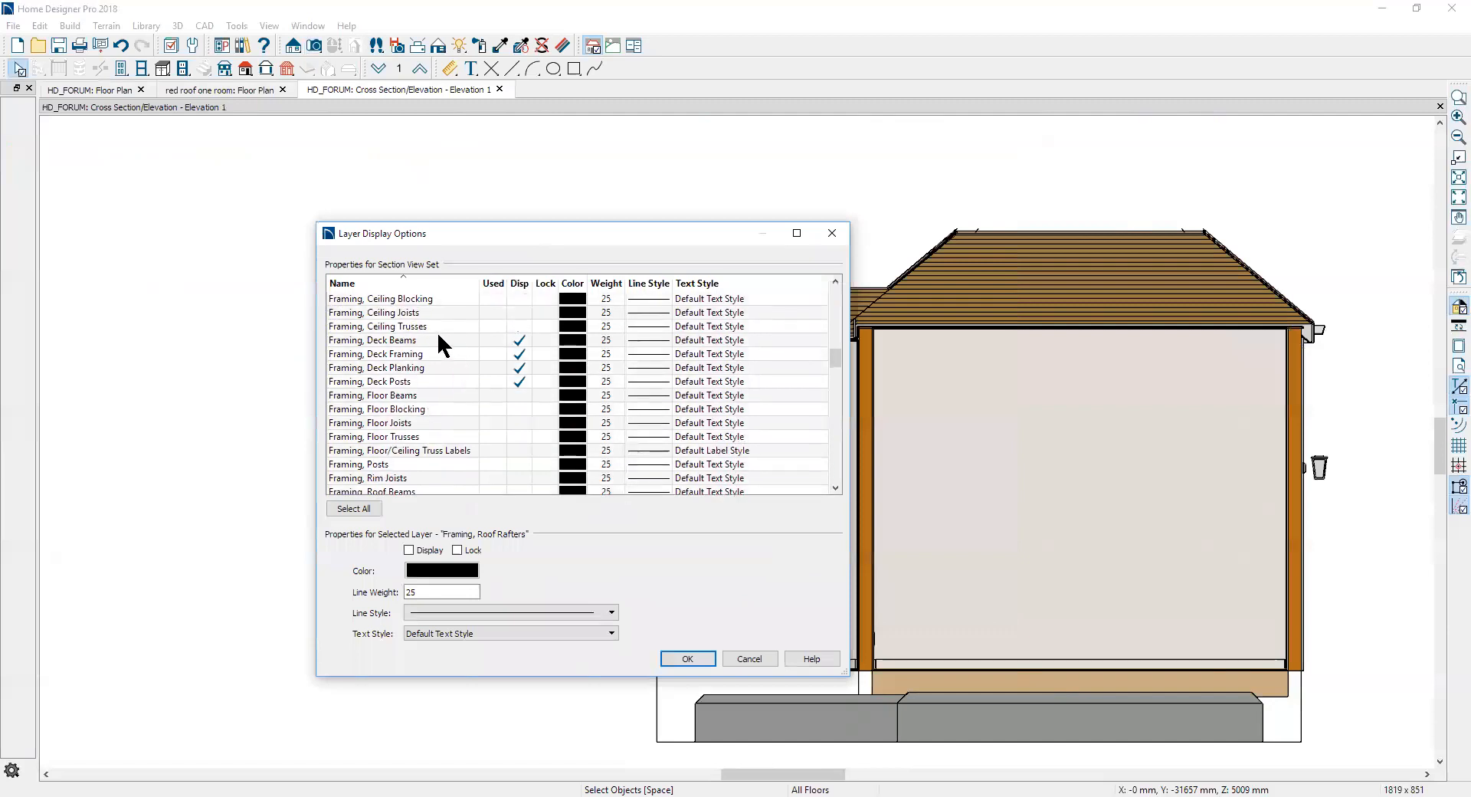
{"action": "left_click", "coordinate": [515, 312]}
{"action": "scroll", "coordinate": [476, 326], "scroll_direction": "up", "scroll_amount": 6}
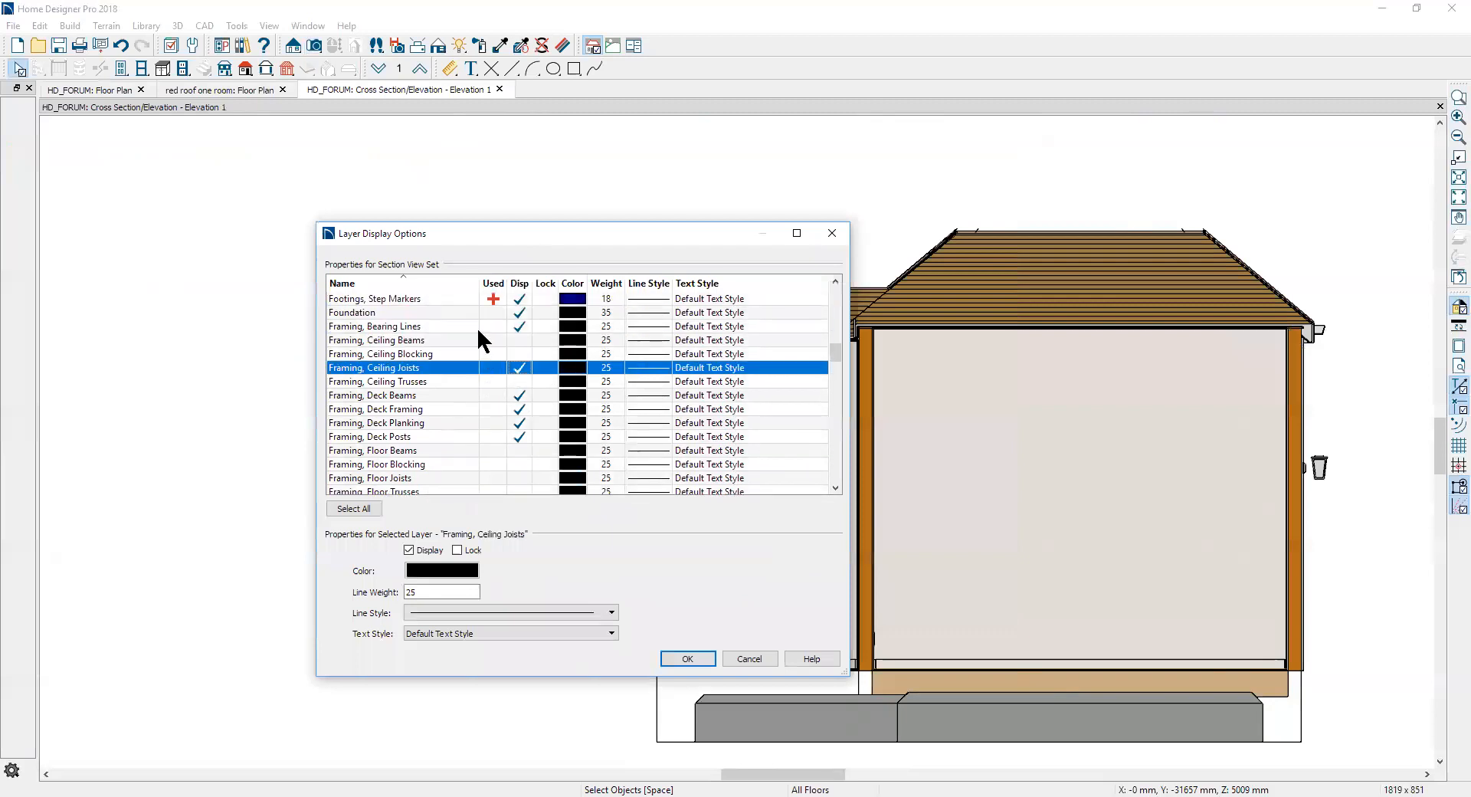
{"action": "scroll", "coordinate": [477, 326], "scroll_direction": "down", "scroll_amount": 1}
{"action": "scroll", "coordinate": [477, 327], "scroll_direction": "up", "scroll_amount": 1}
{"action": "scroll", "coordinate": [490, 368], "scroll_direction": "up", "scroll_amount": 1}
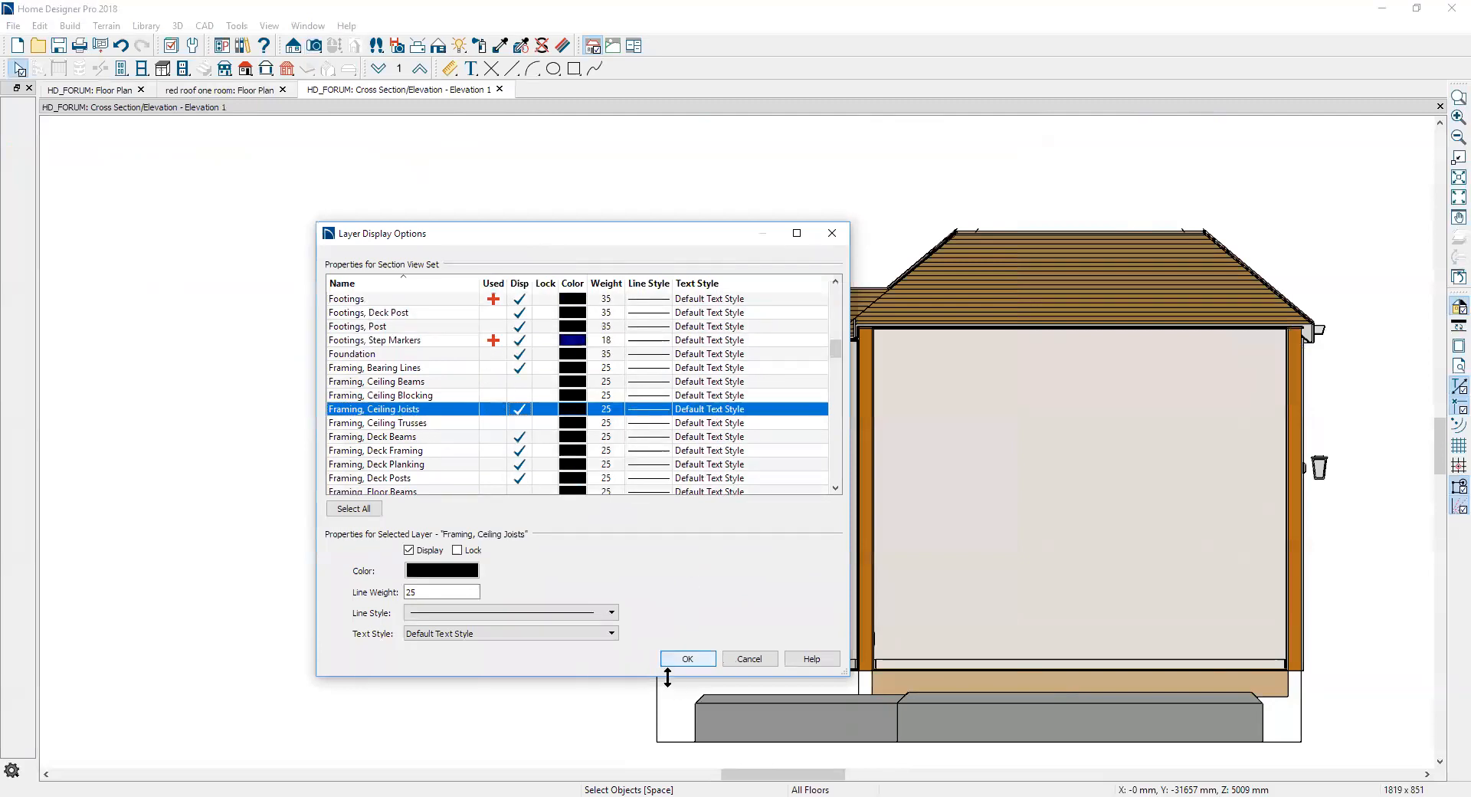
{"action": "left_click", "coordinate": [688, 658]}
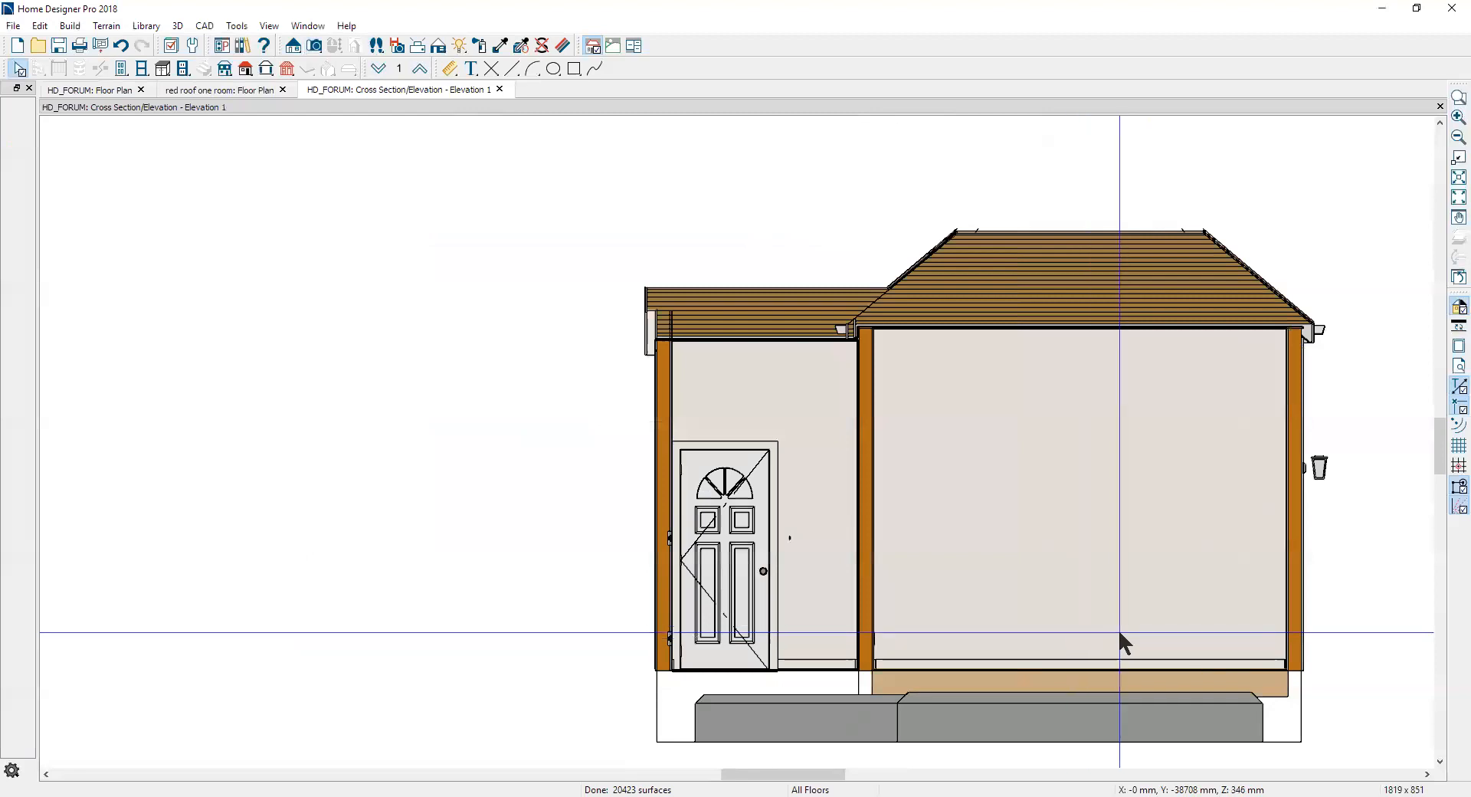
Step: Return to the HD_FORUM floor plan and review the framing member's height settings in its specification without changing them
{"action": "key", "text": "ctrl+Tab"}
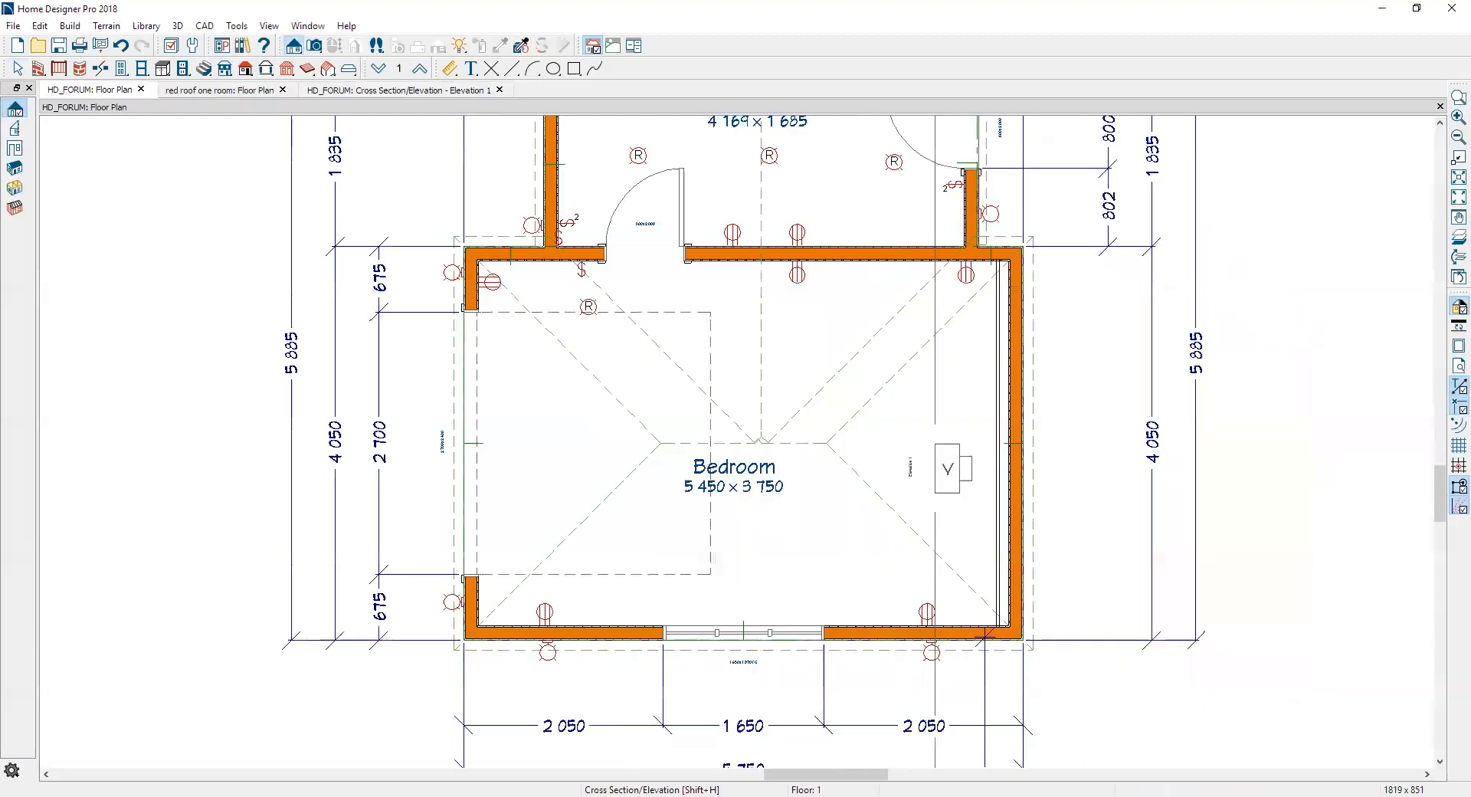
{"action": "right_click", "coordinate": [995, 476]}
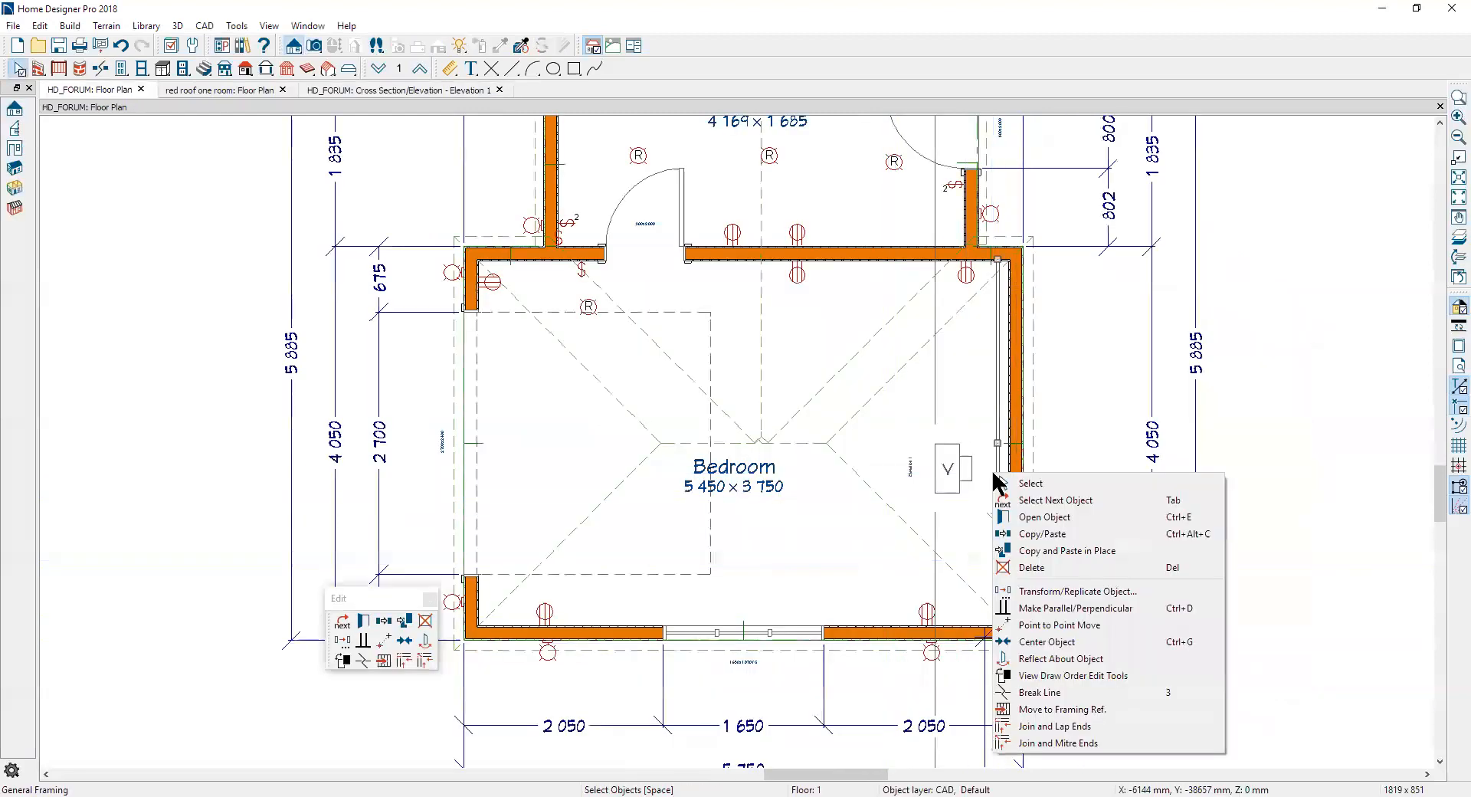
{"action": "left_click", "coordinate": [1048, 518]}
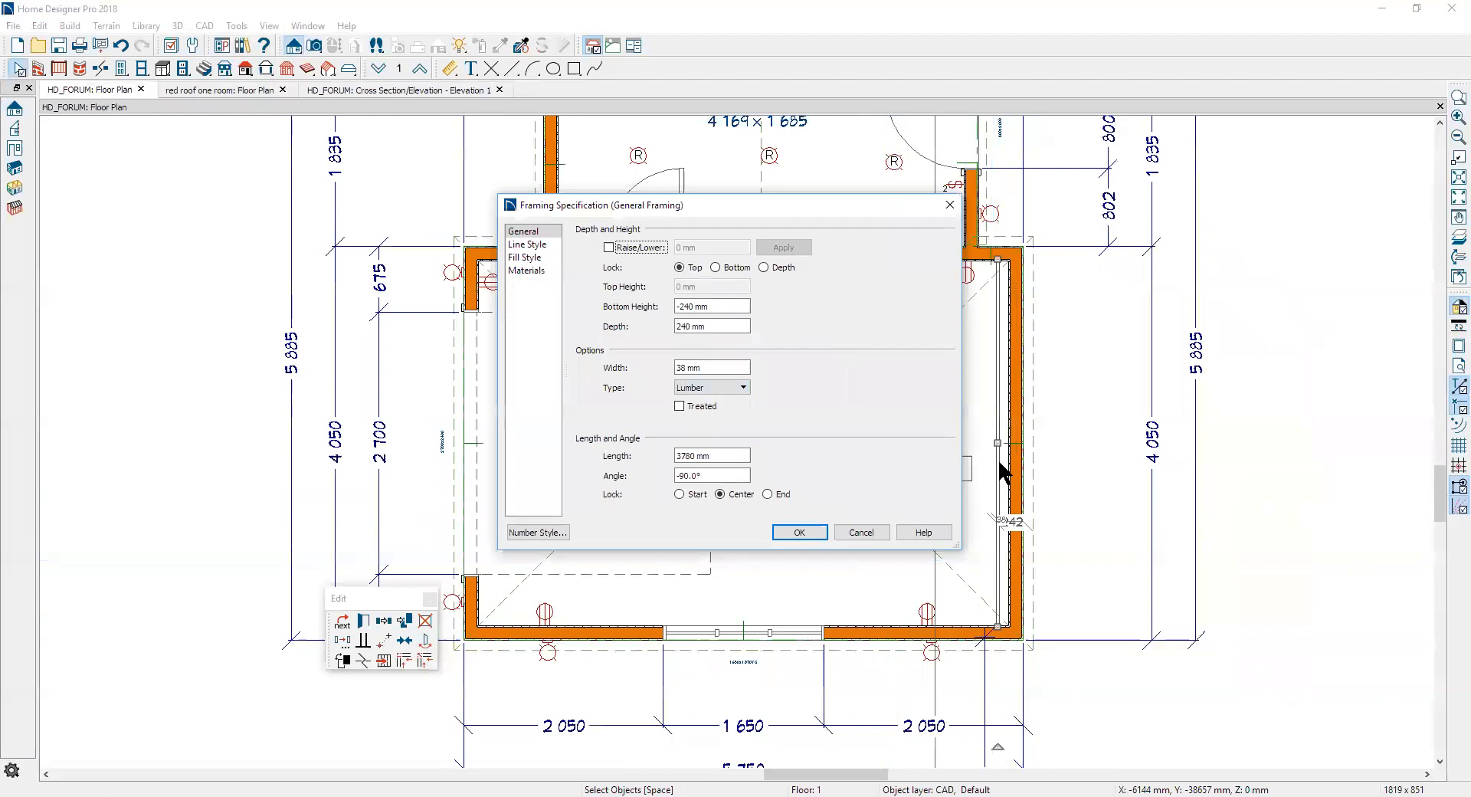
{"action": "left_click", "coordinate": [861, 531]}
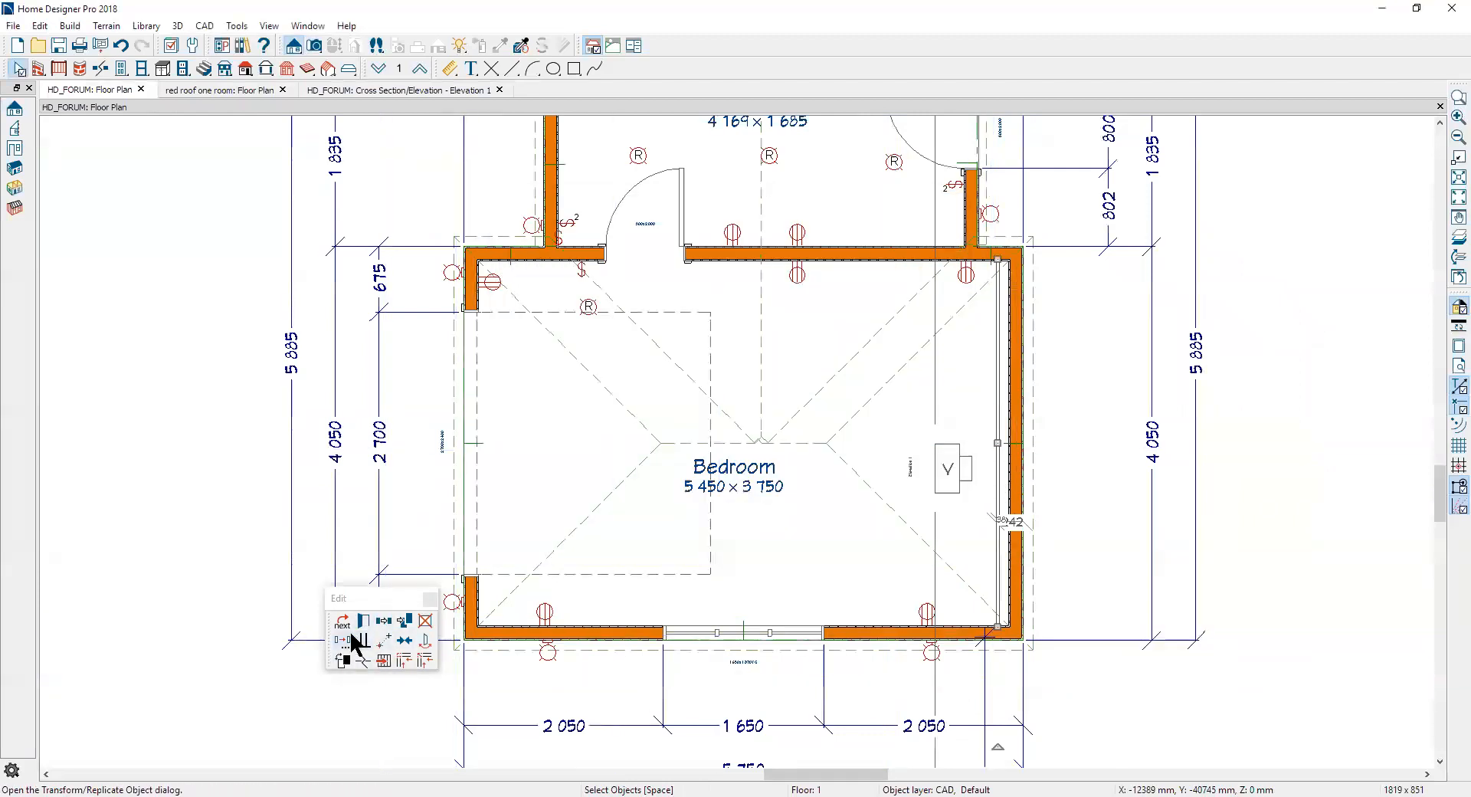
Step: Copy the Rough Ceiling height from the Bedroom's structure settings and close the room specification without changes
{"action": "left_click", "coordinate": [798, 525]}
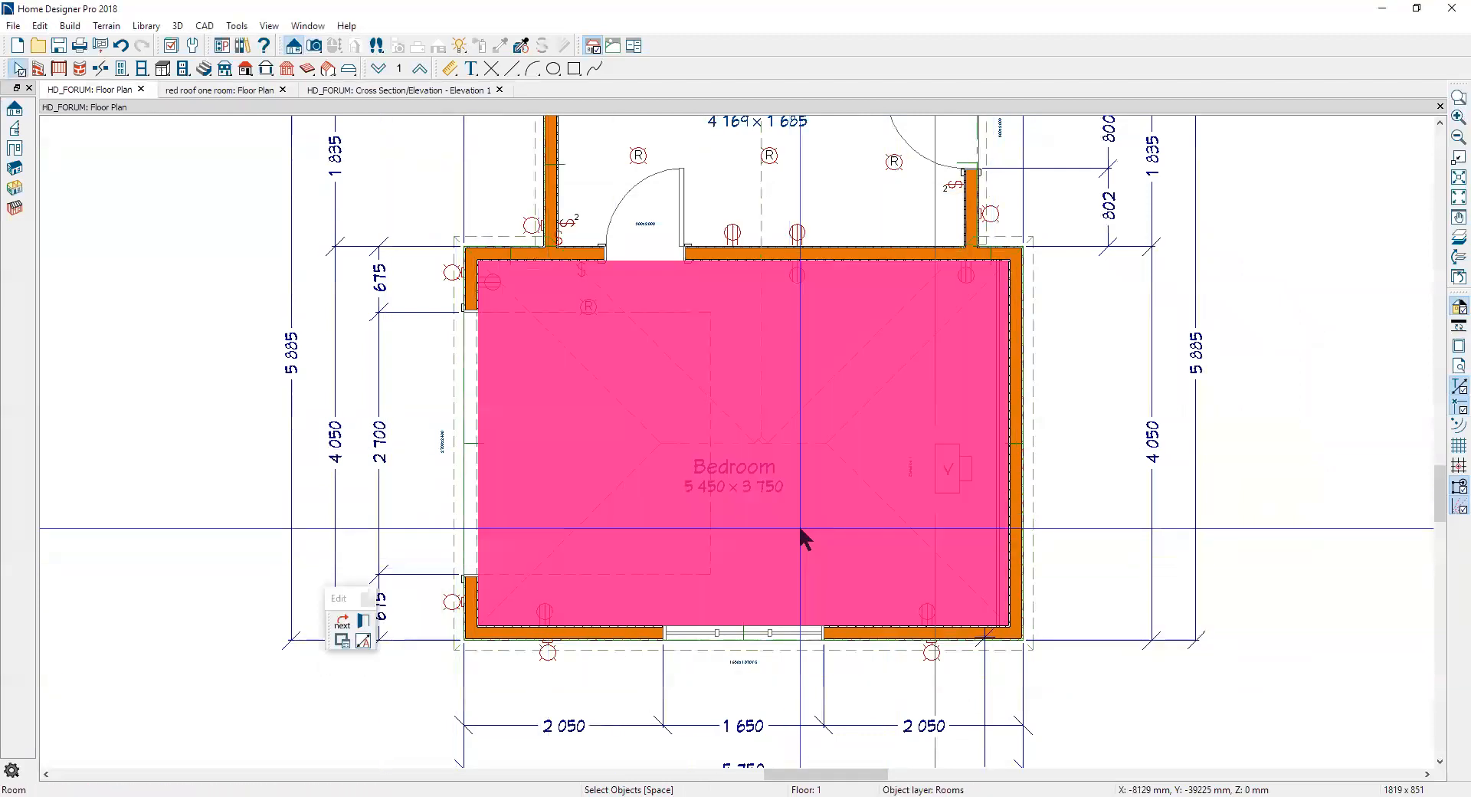
{"action": "double_click", "coordinate": [799, 525]}
{"action": "left_click", "coordinate": [534, 152]}
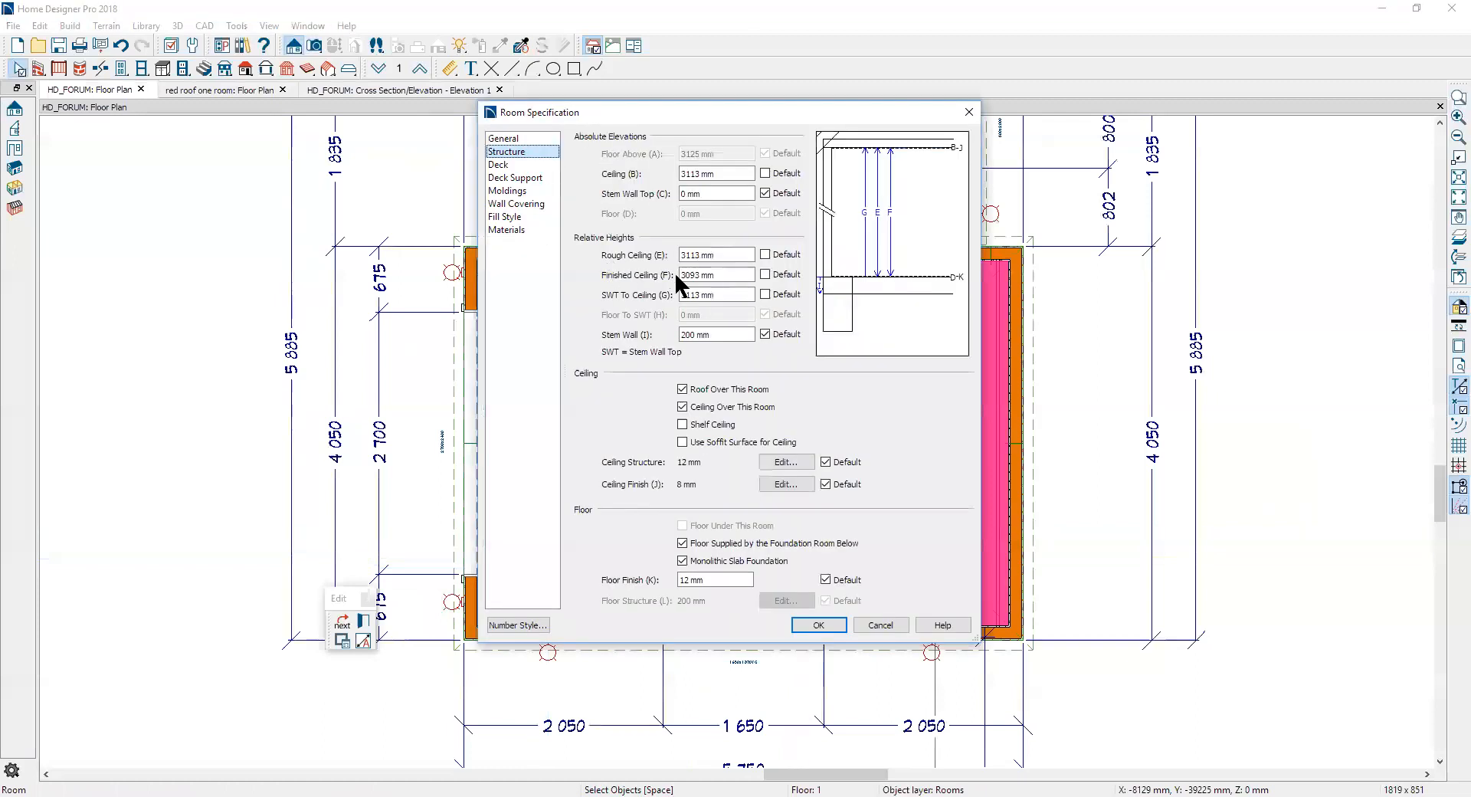
{"action": "left_click", "coordinate": [703, 275]}
{"action": "left_click", "coordinate": [704, 255]}
{"action": "left_click_drag", "start_coordinate": [740, 255], "coordinate": [668, 255]}
{"action": "right_click", "coordinate": [696, 254]}
{"action": "left_click", "coordinate": [755, 314]}
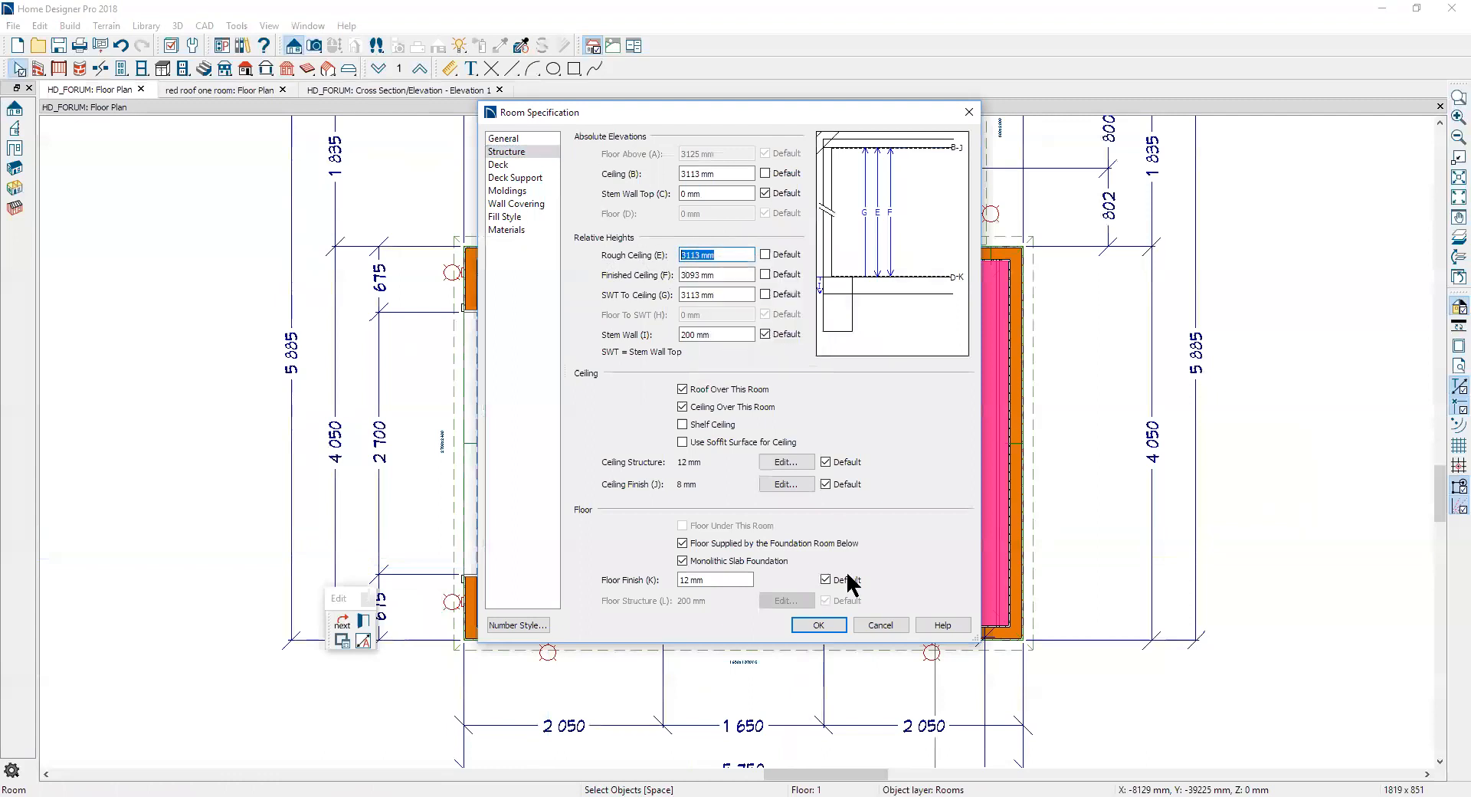
{"action": "left_click", "coordinate": [880, 625]}
{"action": "key", "text": "Escape"}
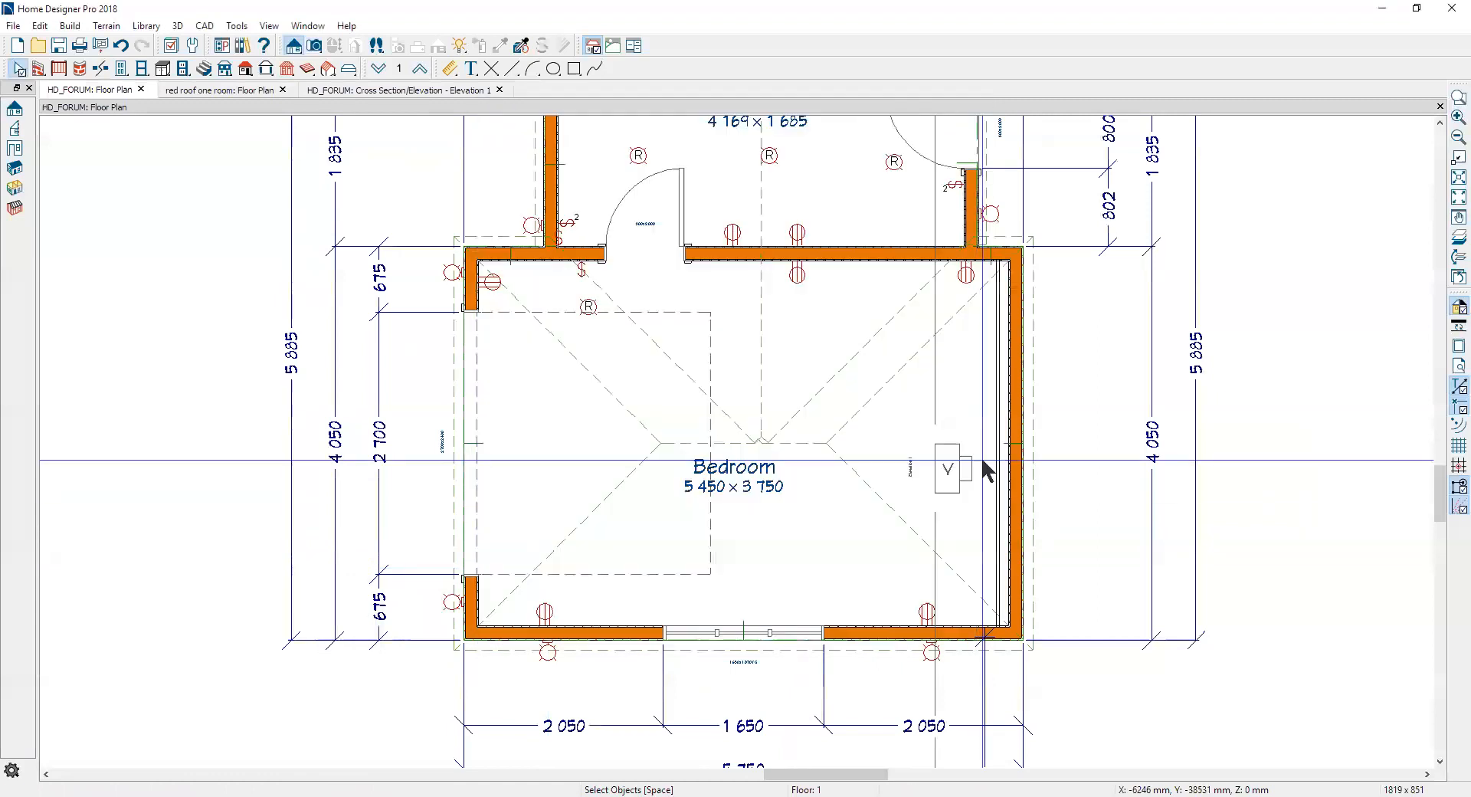
Step: Move the framing member inside the bedroom's right wall up by a Z Delta of 3113 mm using Transform/Replicate
{"action": "right_click", "coordinate": [994, 438]}
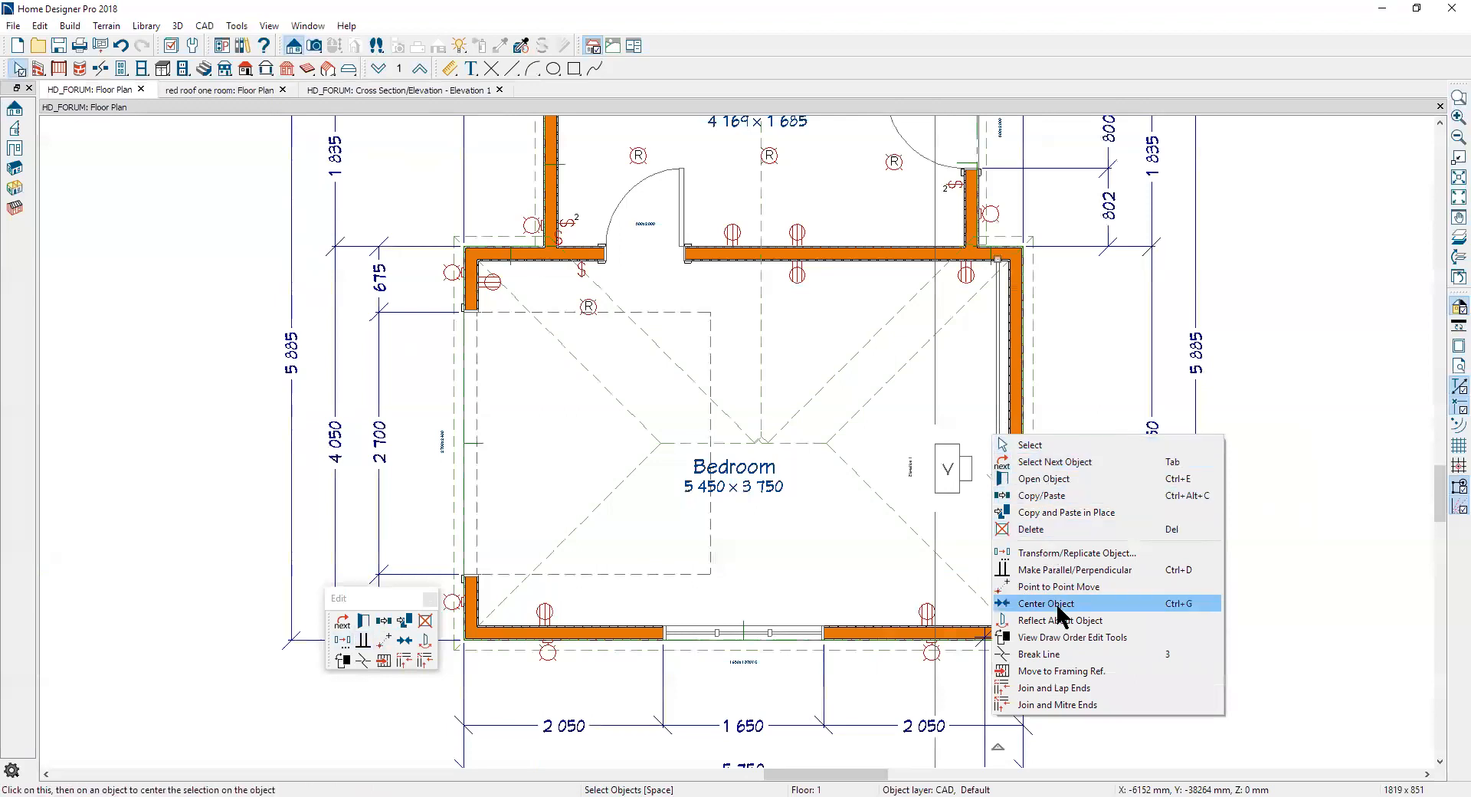
{"action": "left_click", "coordinate": [1072, 551]}
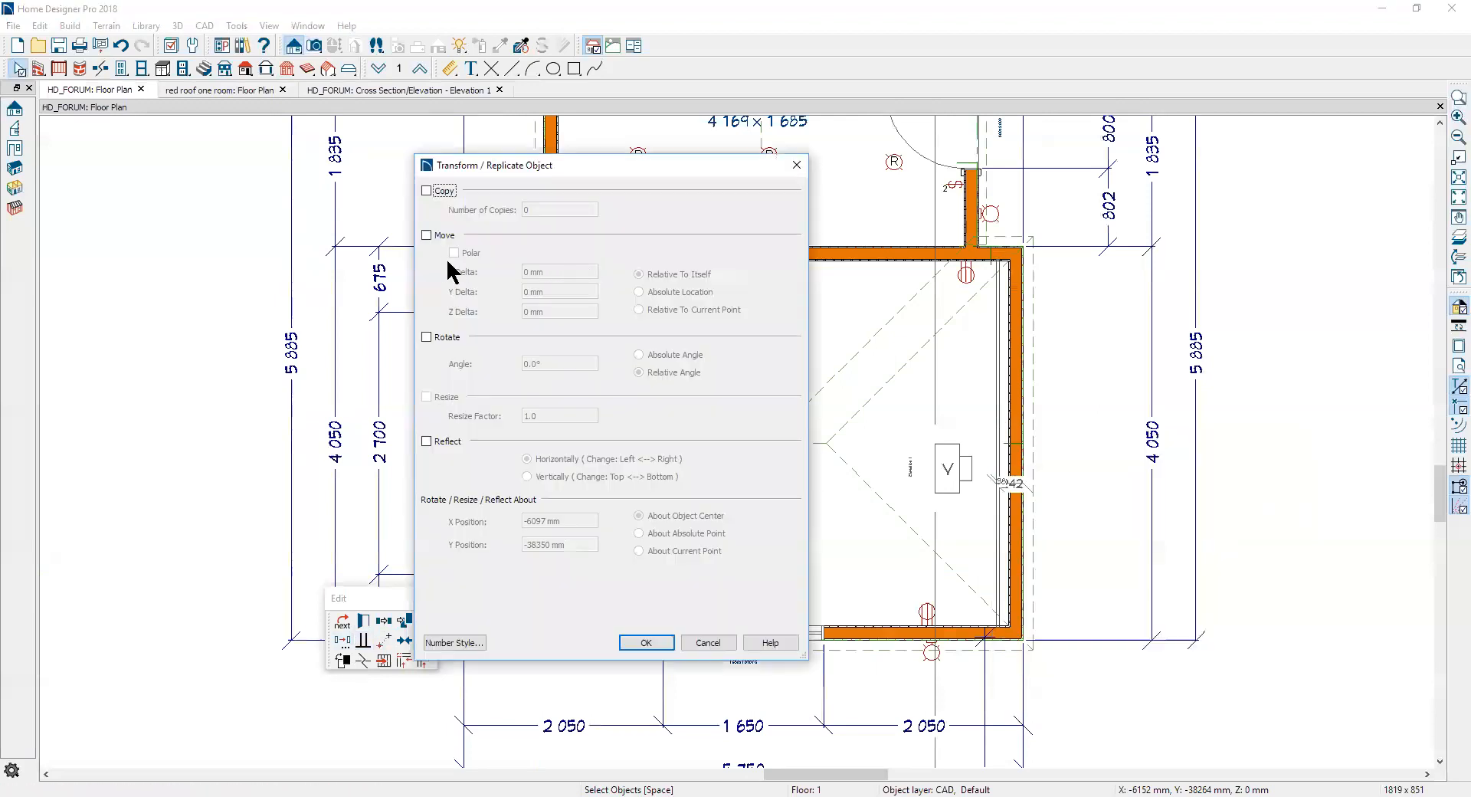
{"action": "left_click", "coordinate": [425, 235]}
{"action": "left_click", "coordinate": [537, 311]}
{"action": "type", "text": "3113 mm"}
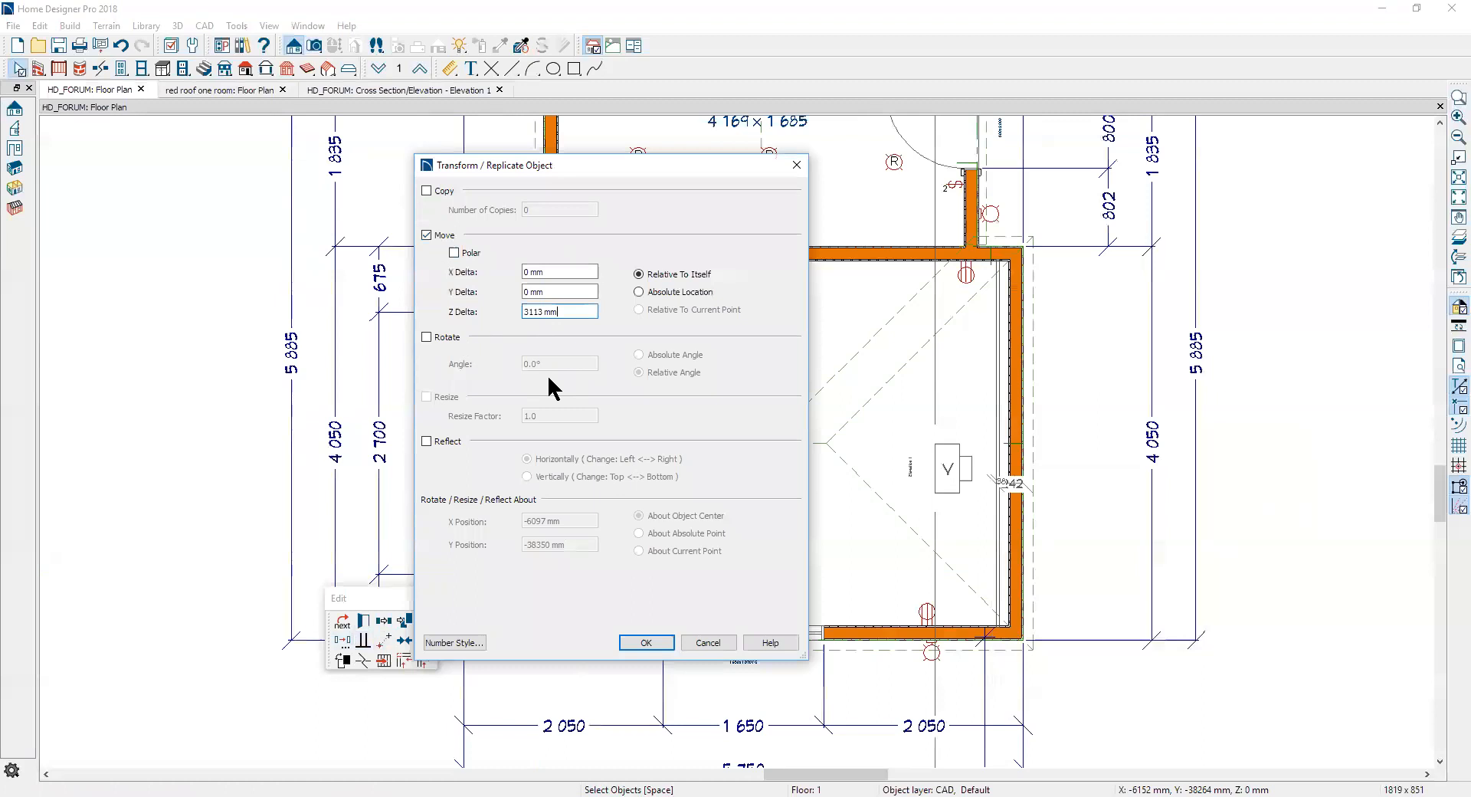
{"action": "left_click", "coordinate": [653, 643]}
{"action": "key", "text": "Escape"}
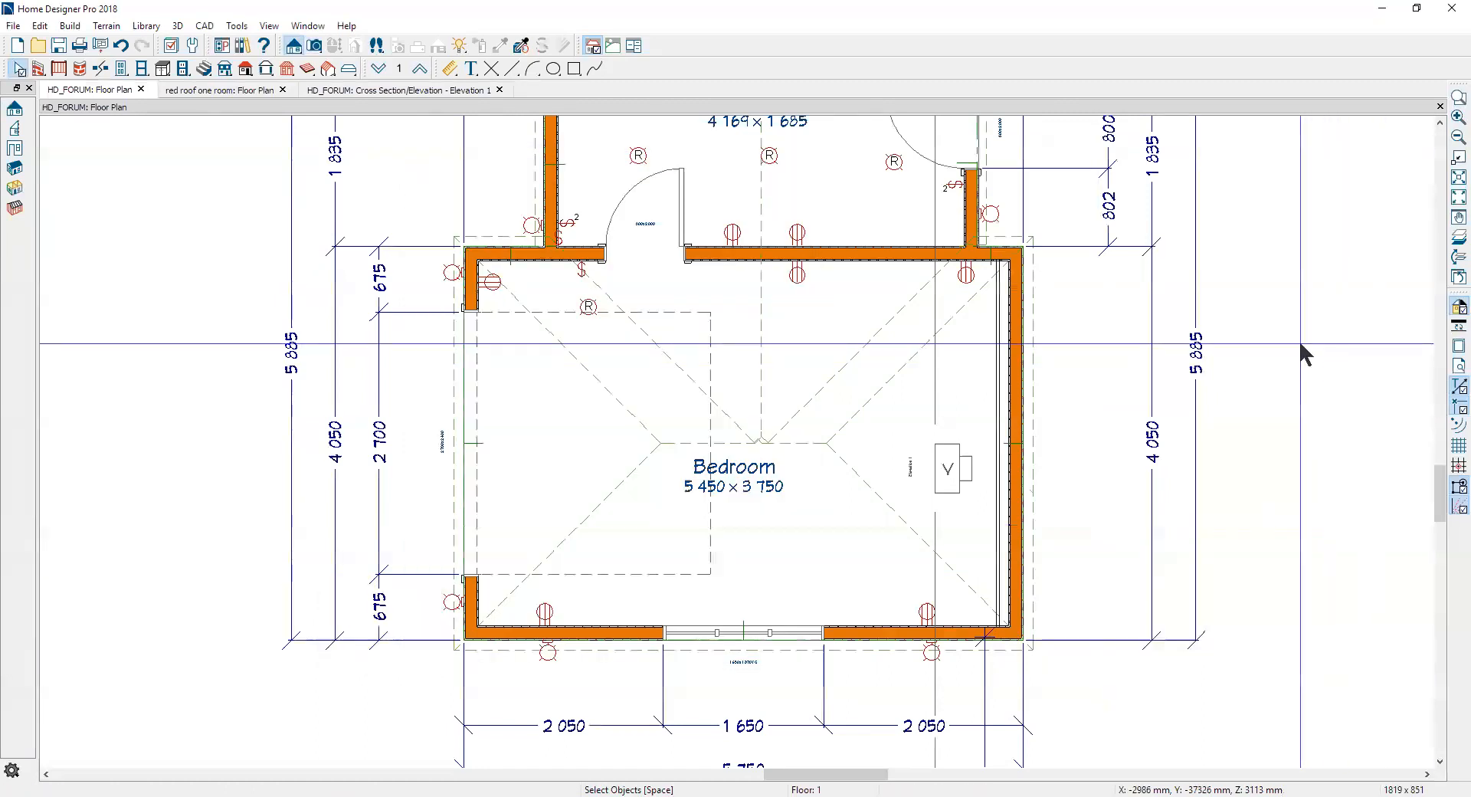
Step: Switch to the Elevation 1 view and examine the raised framing member's position under the bedroom roof
{"action": "key", "text": "ctrl+Tab"}
{"action": "key", "text": "ctrl+Tab"}
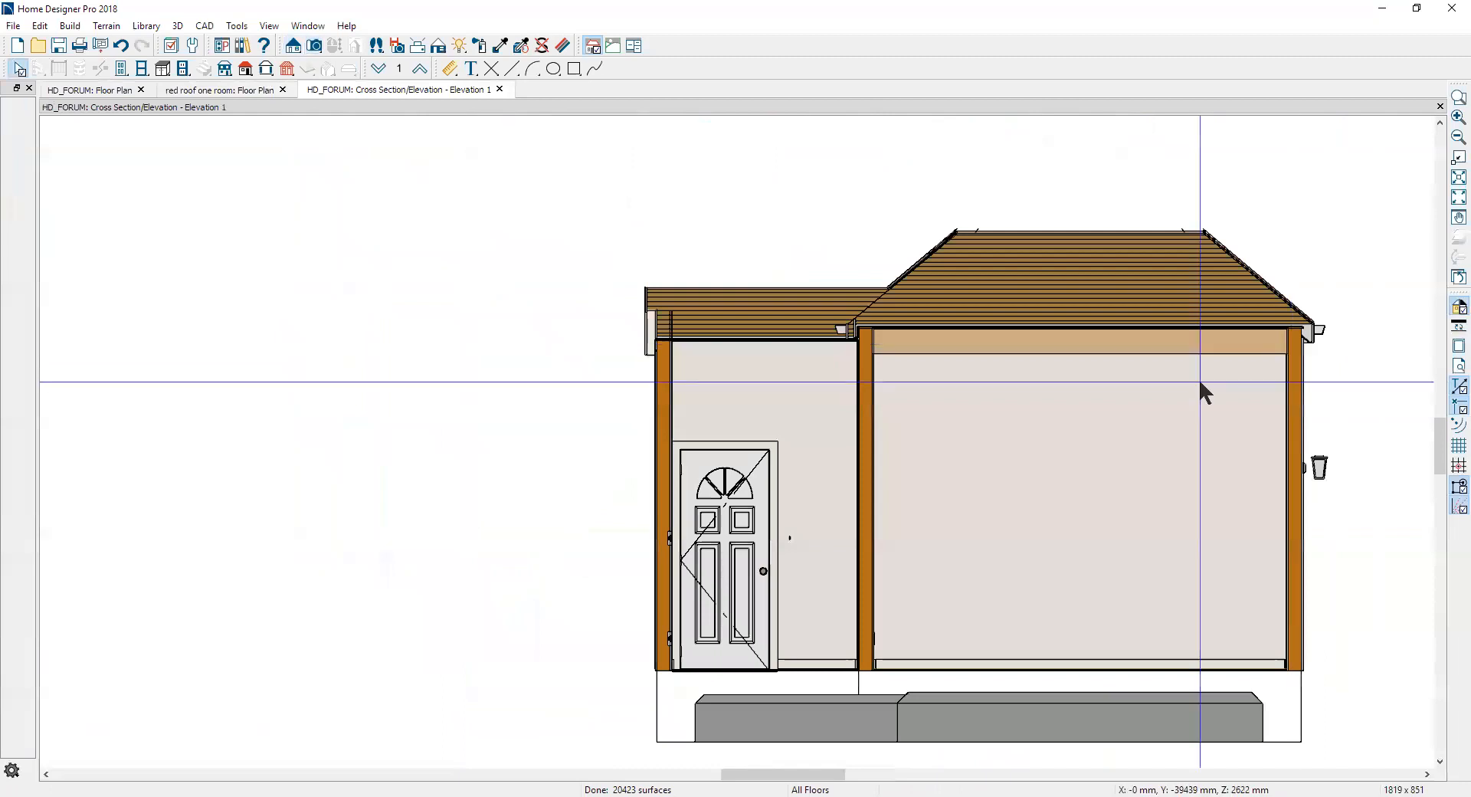
{"action": "left_click", "coordinate": [1149, 343]}
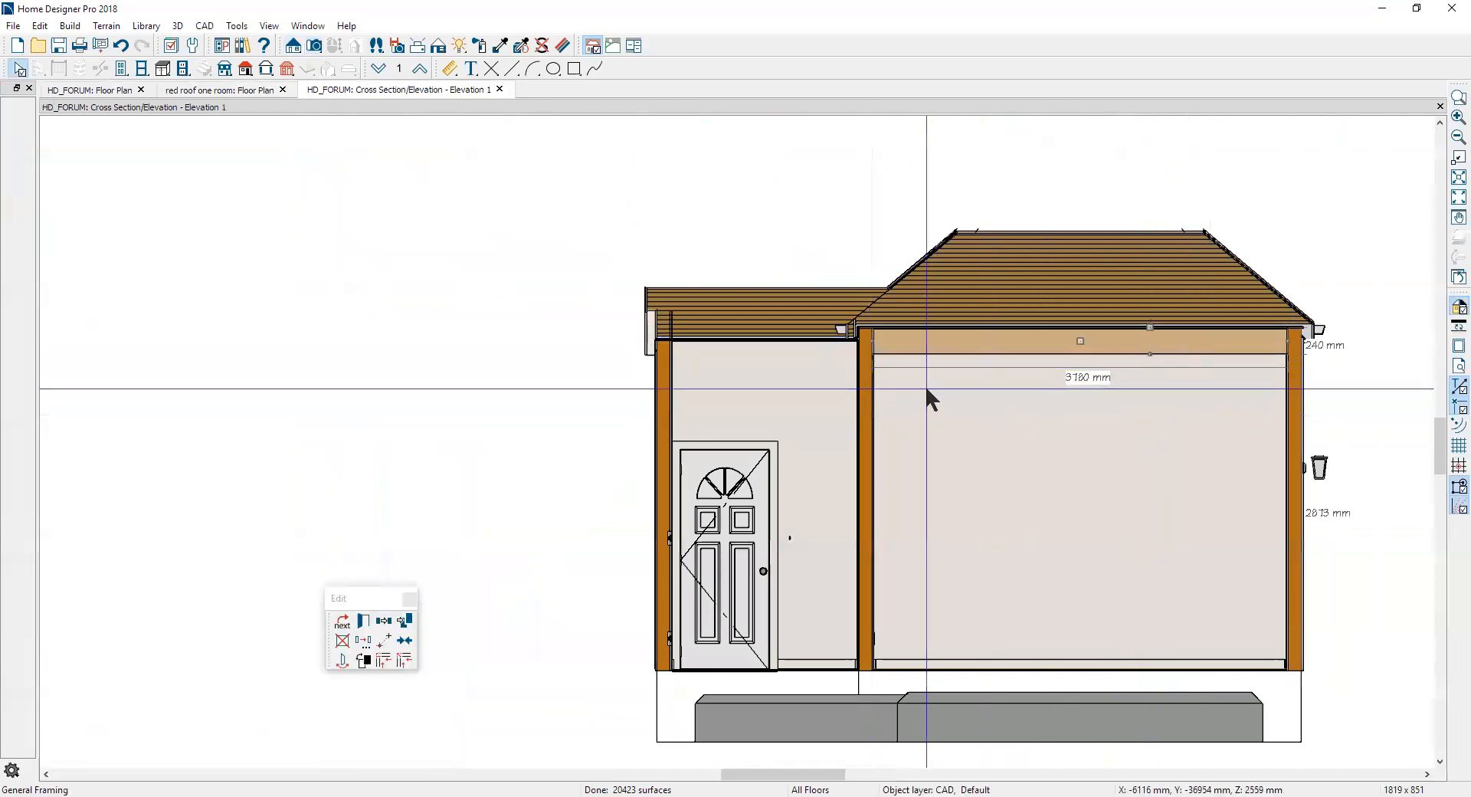
{"action": "scroll", "coordinate": [1101, 396], "scroll_direction": "up", "scroll_amount": 1}
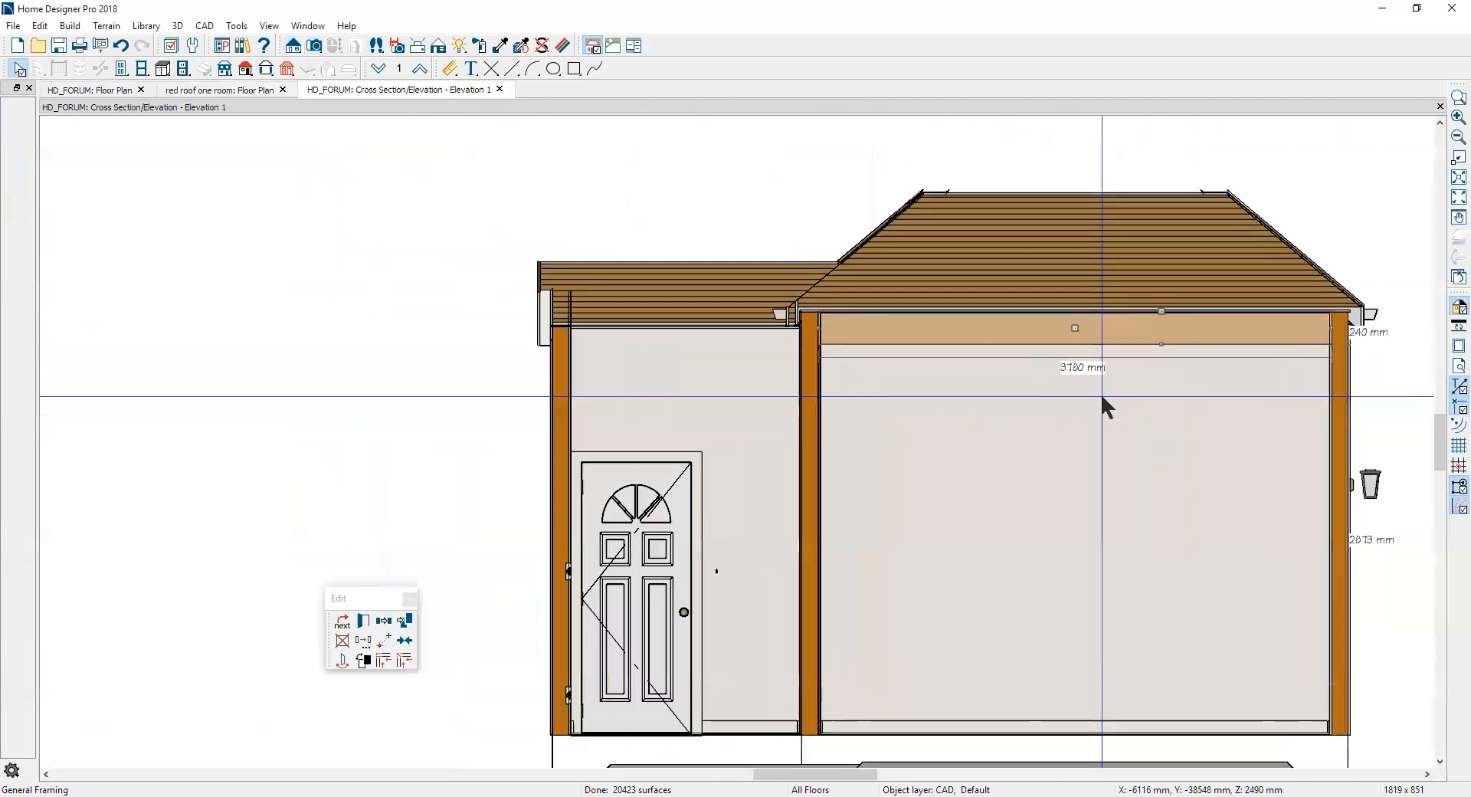
{"action": "key", "text": "Escape"}
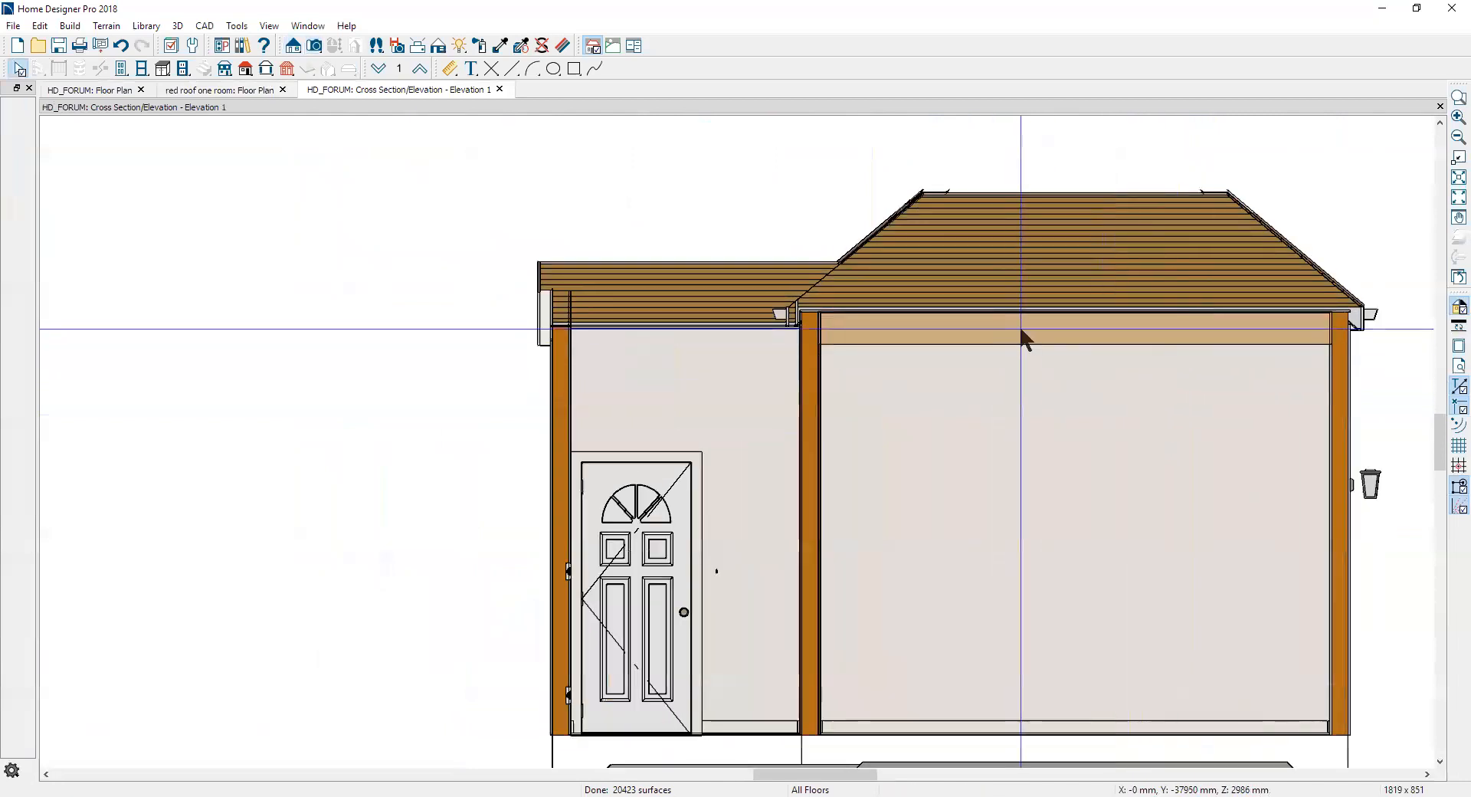
{"action": "scroll", "coordinate": [1021, 337], "scroll_direction": "down", "scroll_amount": 1}
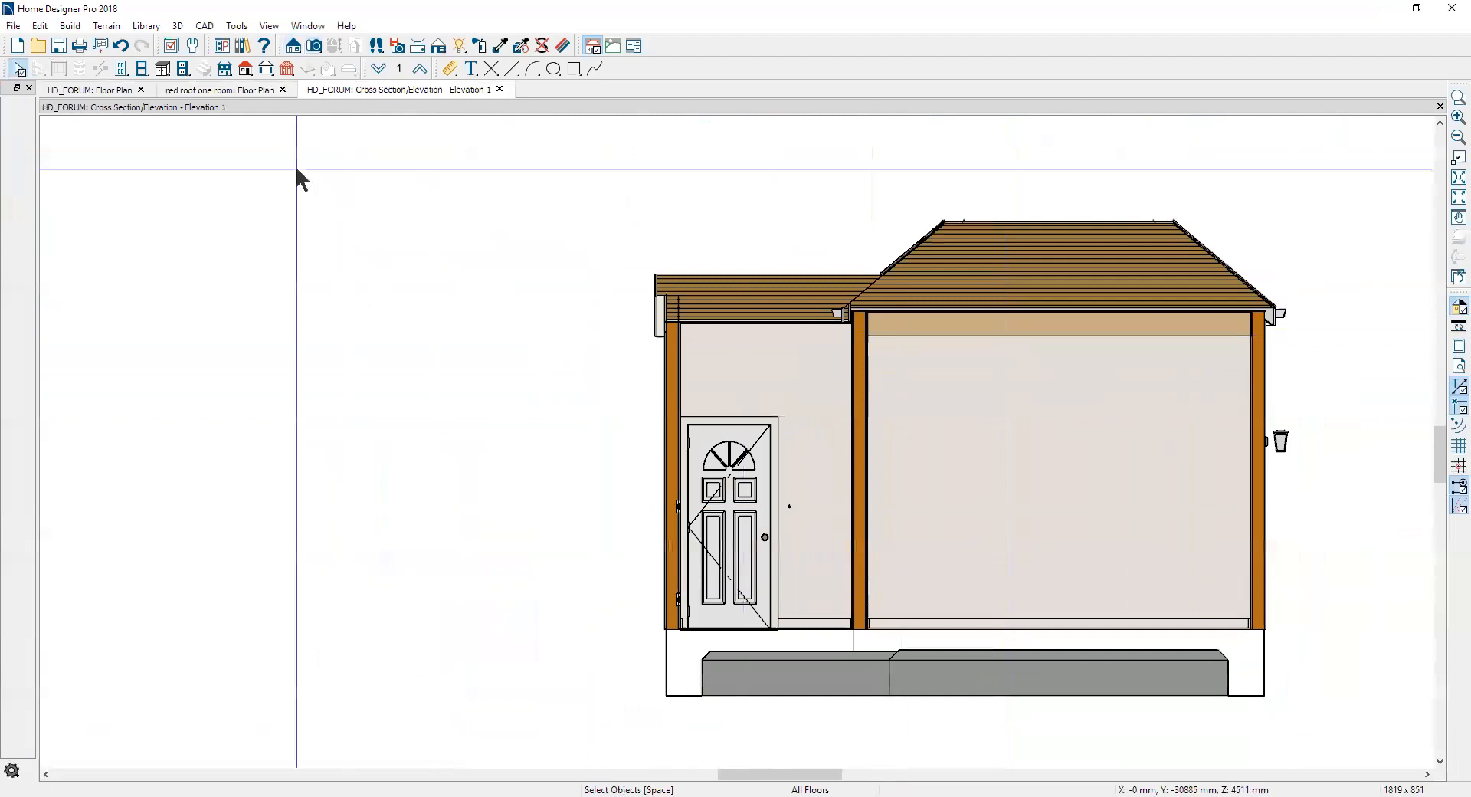
Step: Dimension the height from the bedroom floor to the top of the framing member with an end-to-end dimension
{"action": "left_click", "coordinate": [452, 72]}
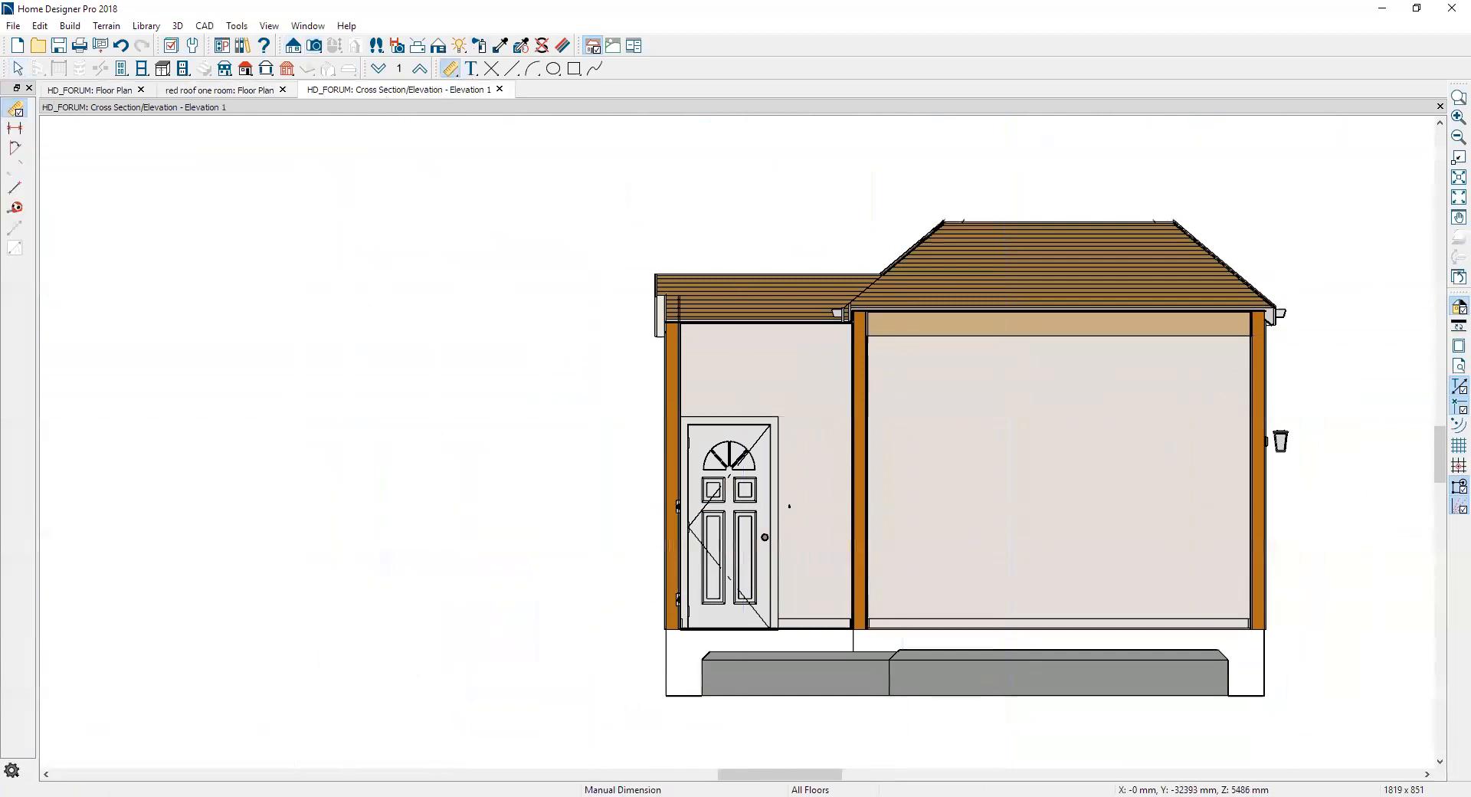
{"action": "left_click", "coordinate": [15, 129]}
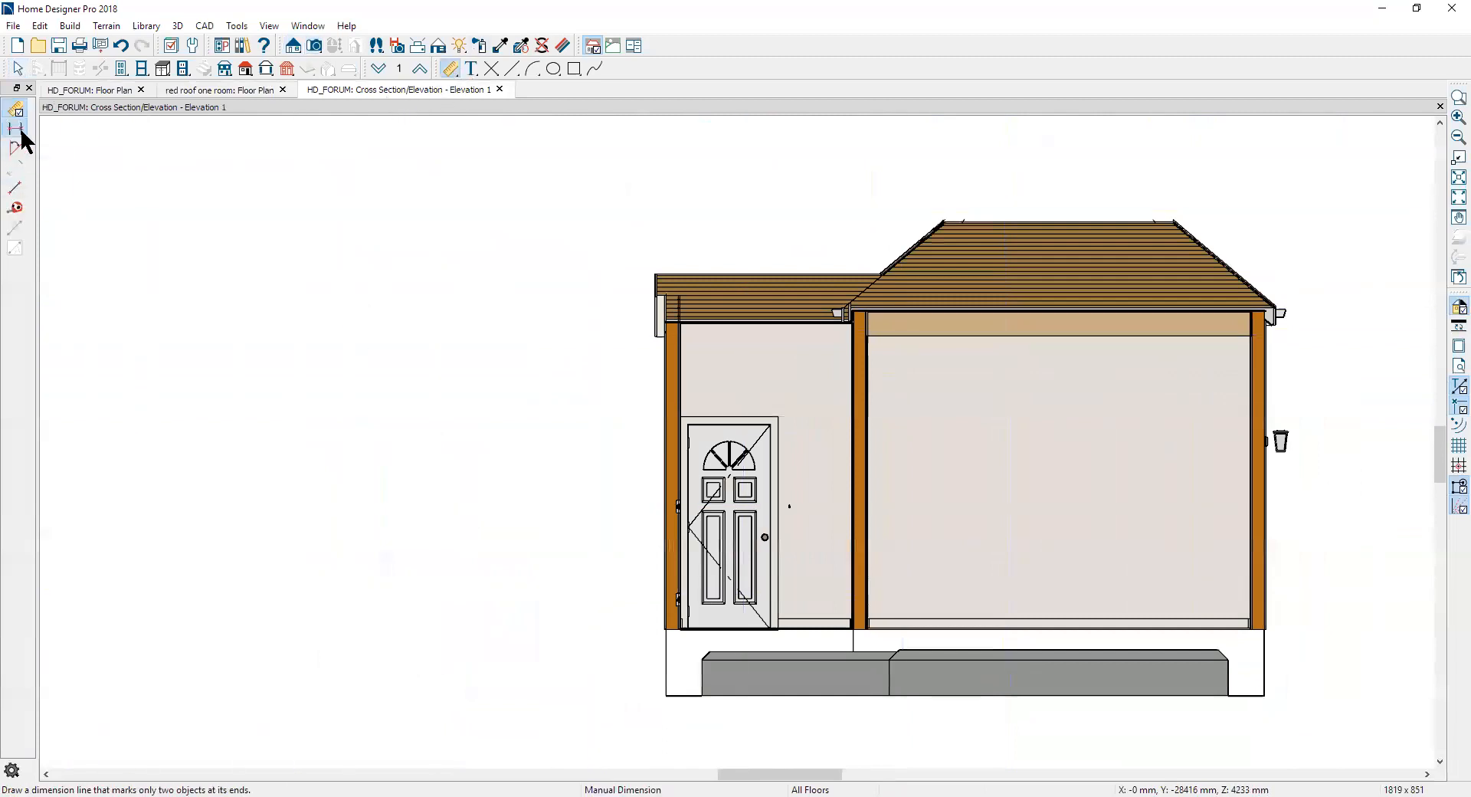
{"action": "left_click_drag", "start_coordinate": [1126, 629], "coordinate": [1134, 307]}
{"action": "left_click", "coordinate": [887, 448]}
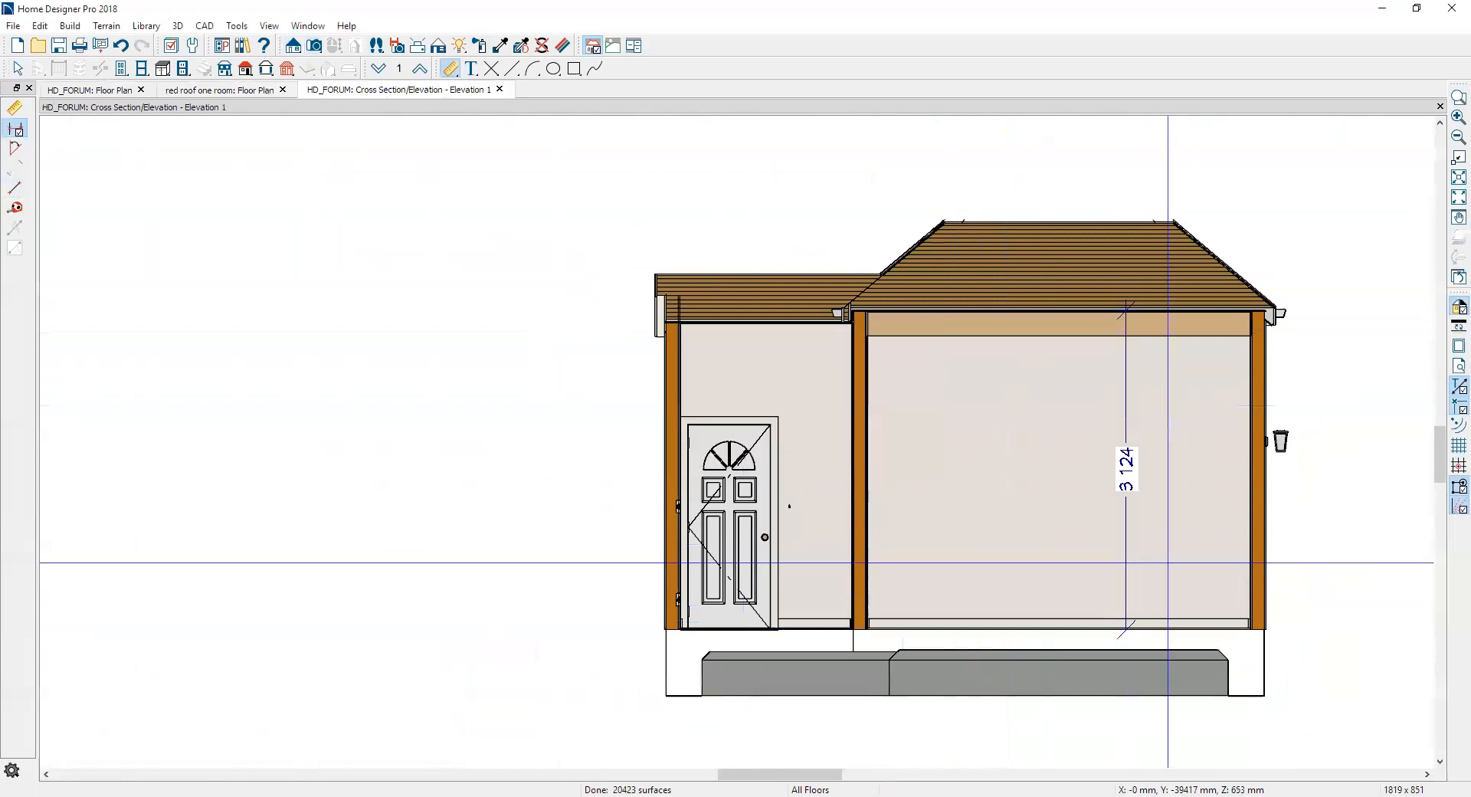
Step: Move the lower end of the bedroom height dimension up to the next floor line just above it
{"action": "scroll", "coordinate": [1139, 626], "scroll_direction": "up", "scroll_amount": 3}
{"action": "scroll", "coordinate": [1140, 626], "scroll_direction": "up", "scroll_amount": 1}
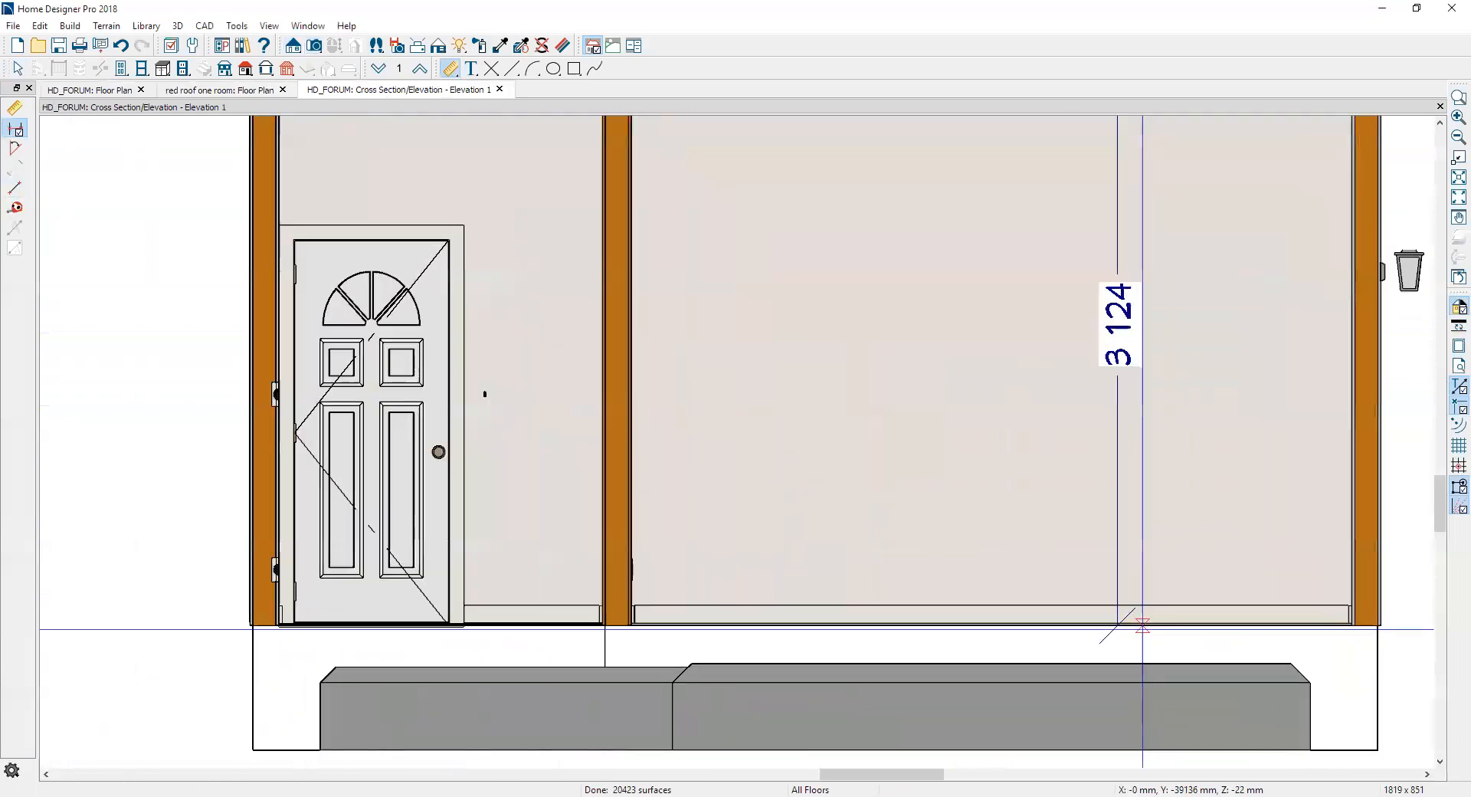
{"action": "scroll", "coordinate": [1126, 643], "scroll_direction": "up", "scroll_amount": 2}
{"action": "scroll", "coordinate": [1132, 648], "scroll_direction": "up", "scroll_amount": 4}
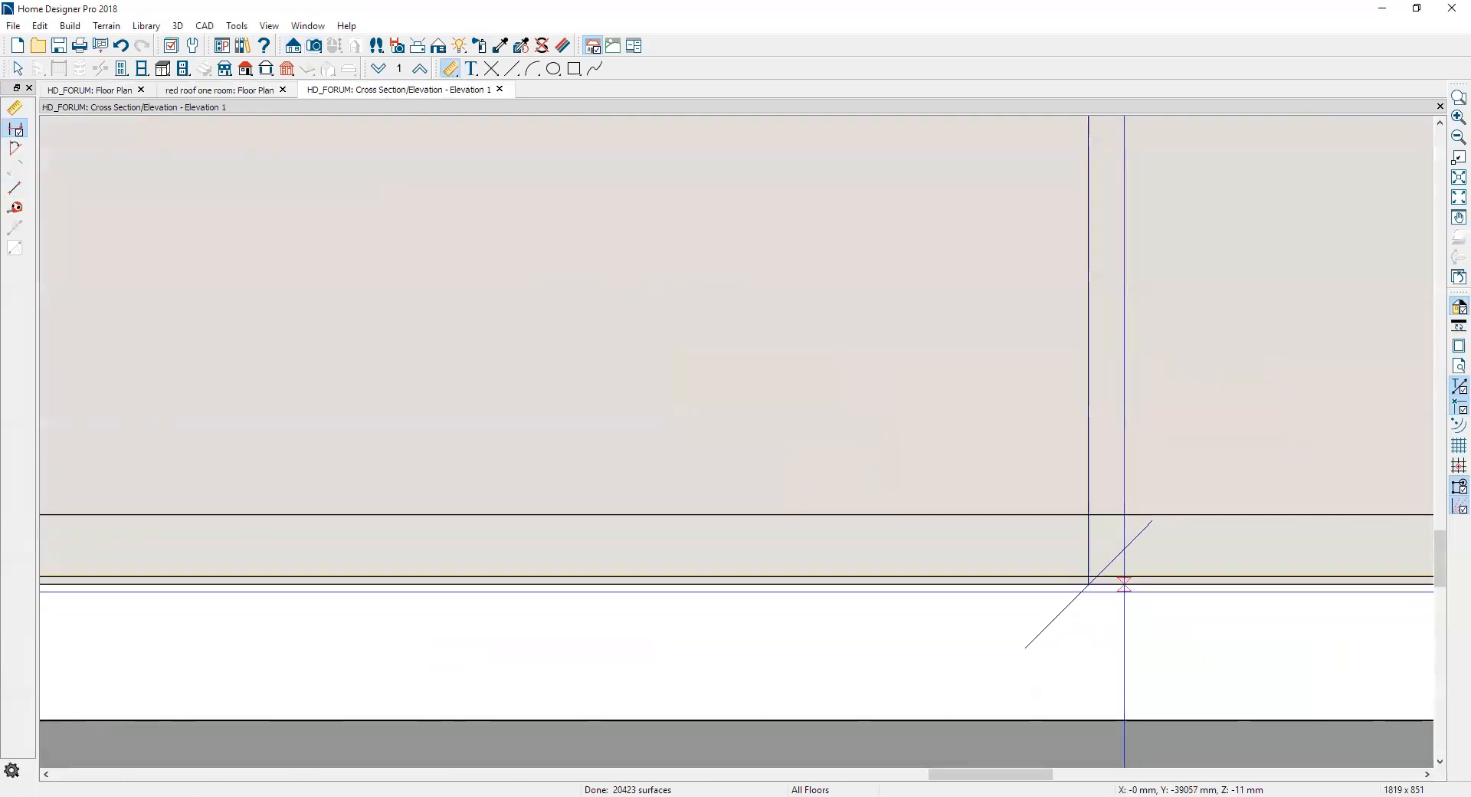
{"action": "left_click", "coordinate": [1071, 468]}
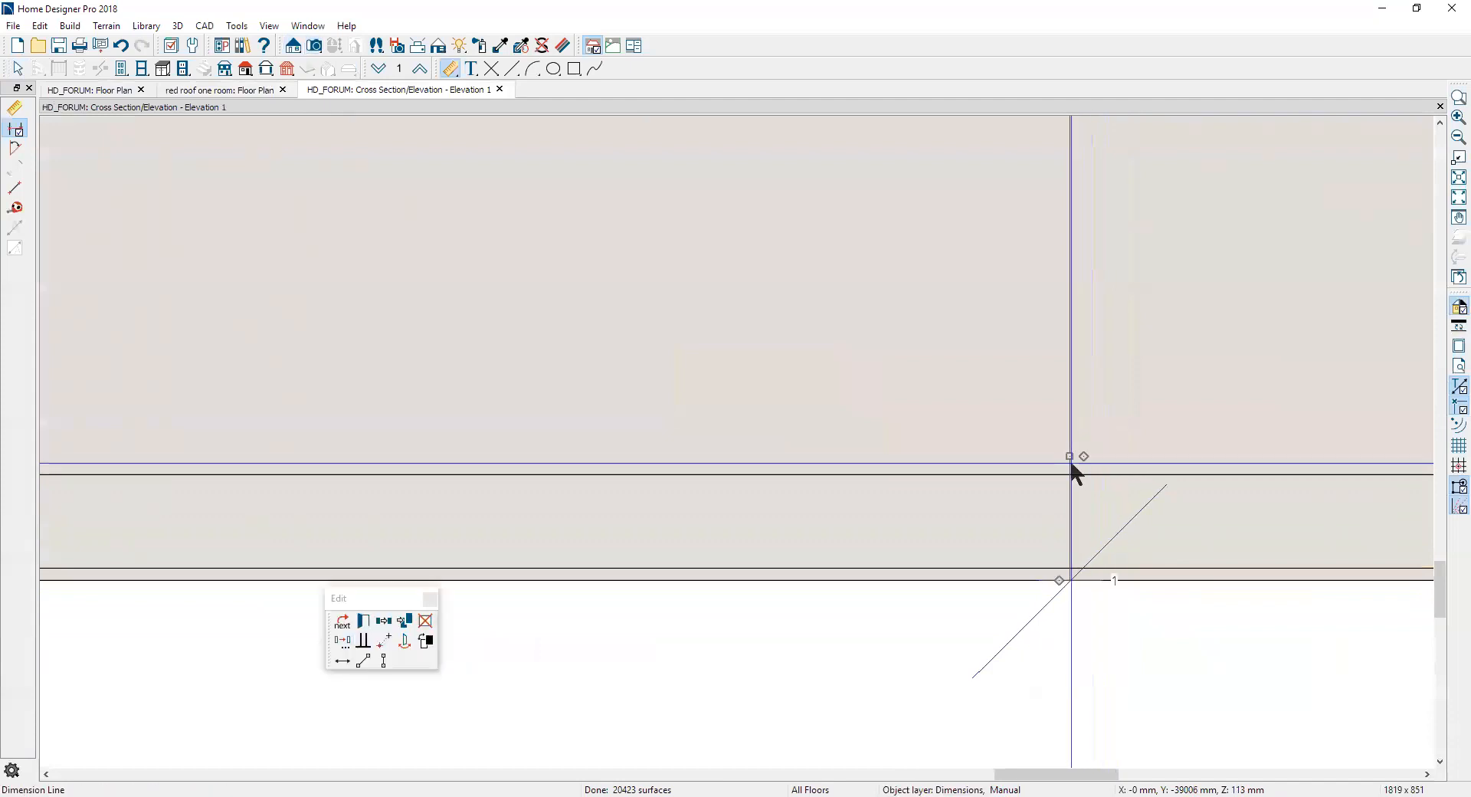
{"action": "left_click", "coordinate": [1061, 579]}
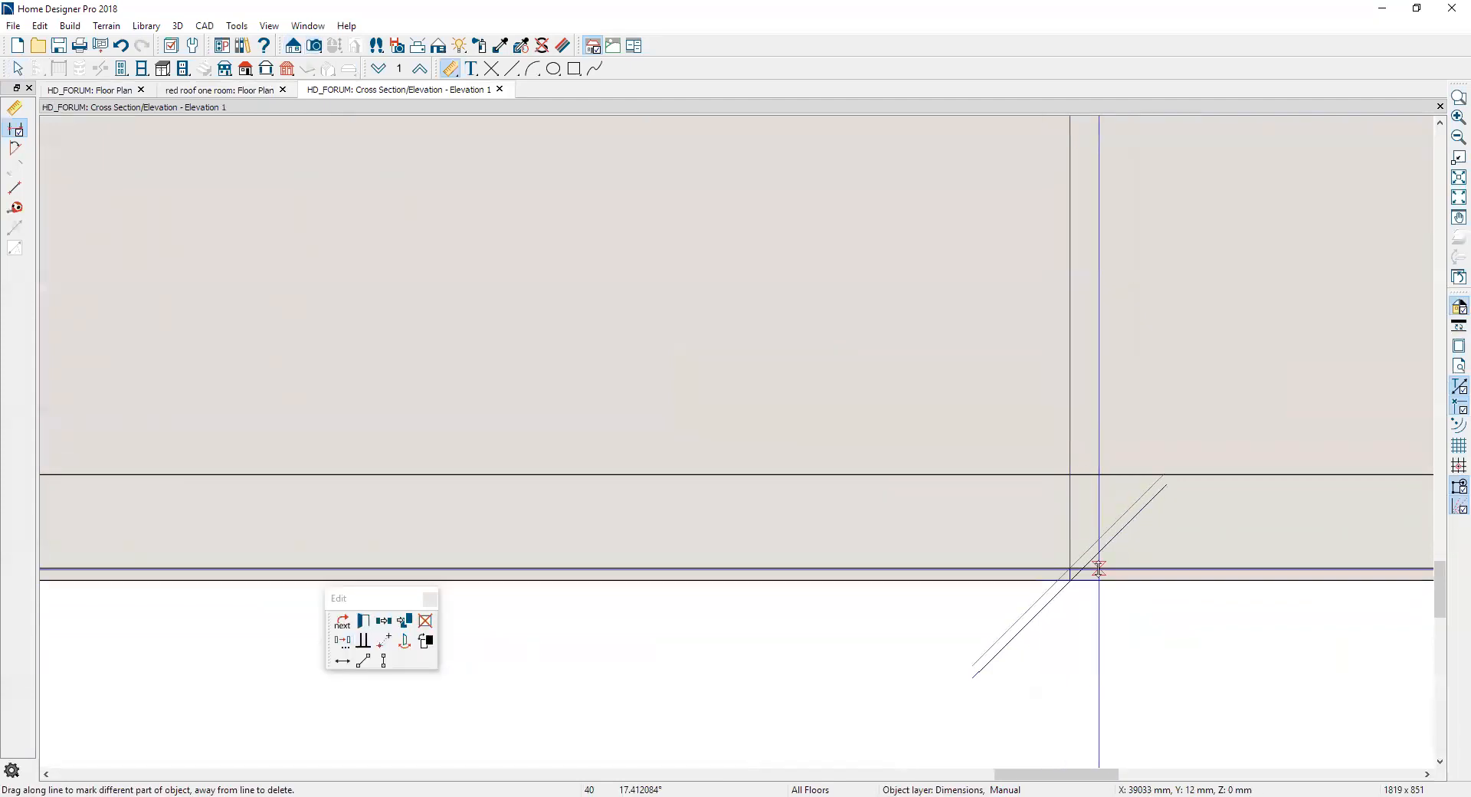
{"action": "left_click", "coordinate": [1100, 568]}
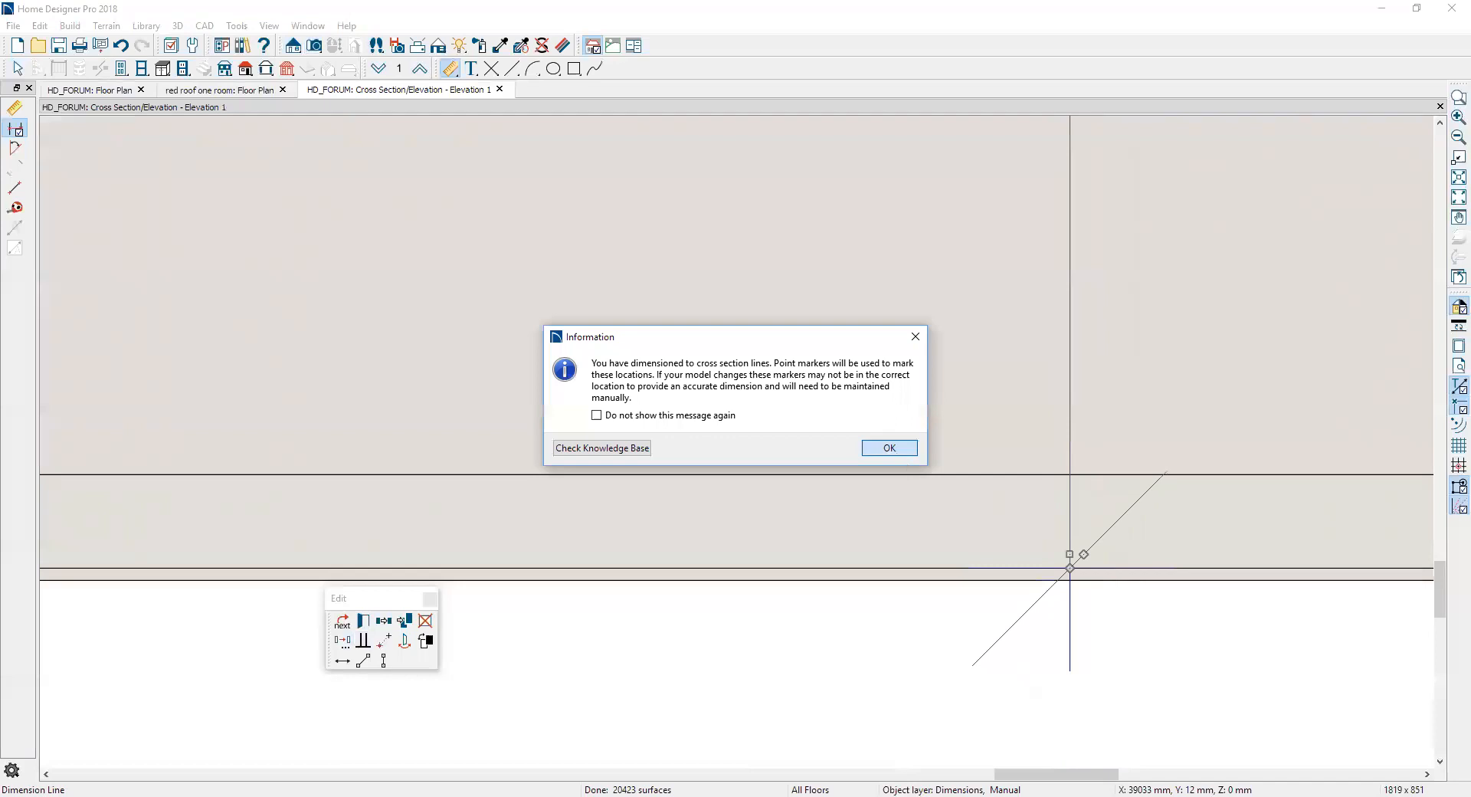
{"action": "left_click", "coordinate": [889, 448]}
{"action": "scroll", "coordinate": [952, 567], "scroll_direction": "down", "scroll_amount": 5}
{"action": "scroll", "coordinate": [973, 201], "scroll_direction": "up", "scroll_amount": 3}
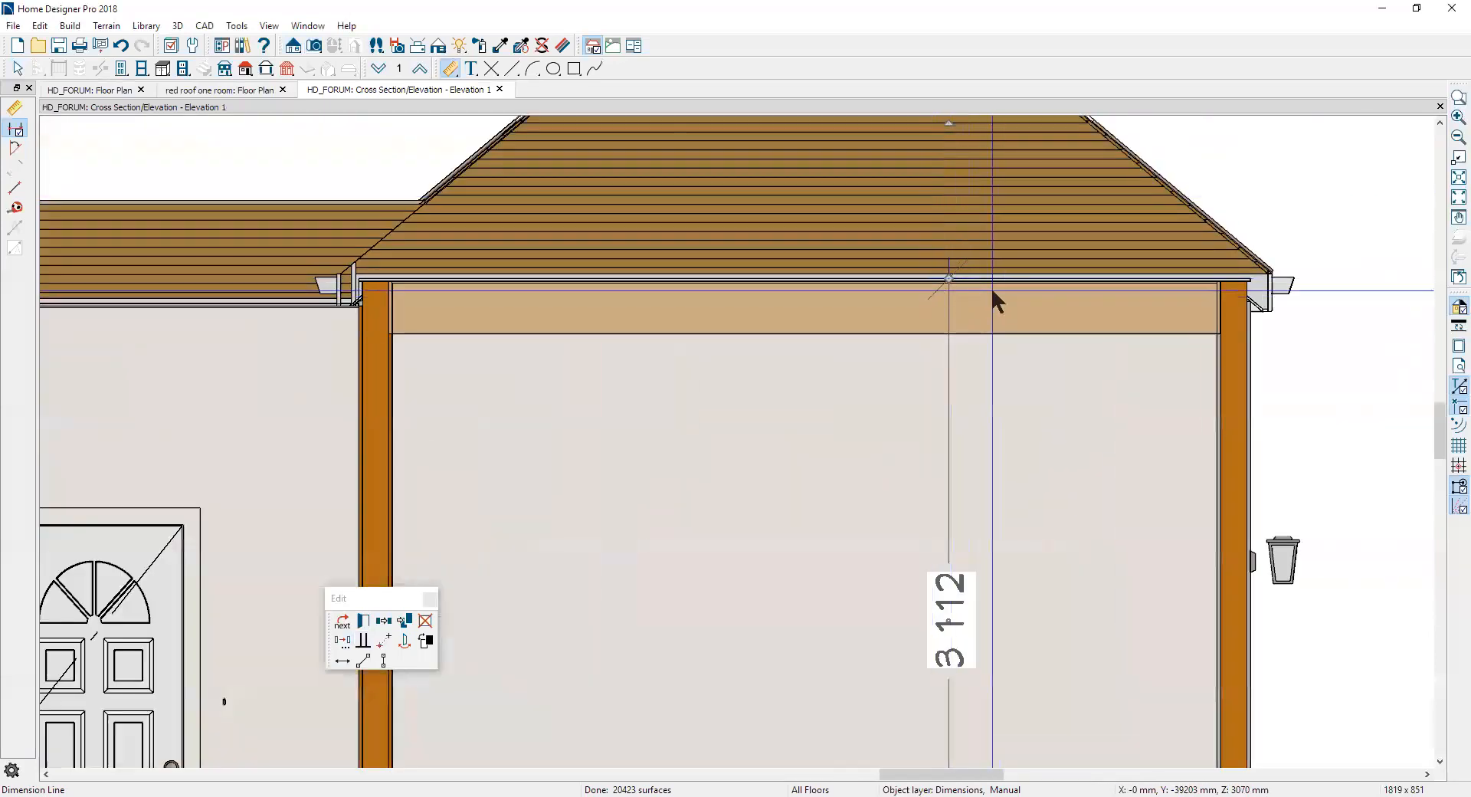
{"action": "scroll", "coordinate": [996, 290], "scroll_direction": "down", "scroll_amount": 3}
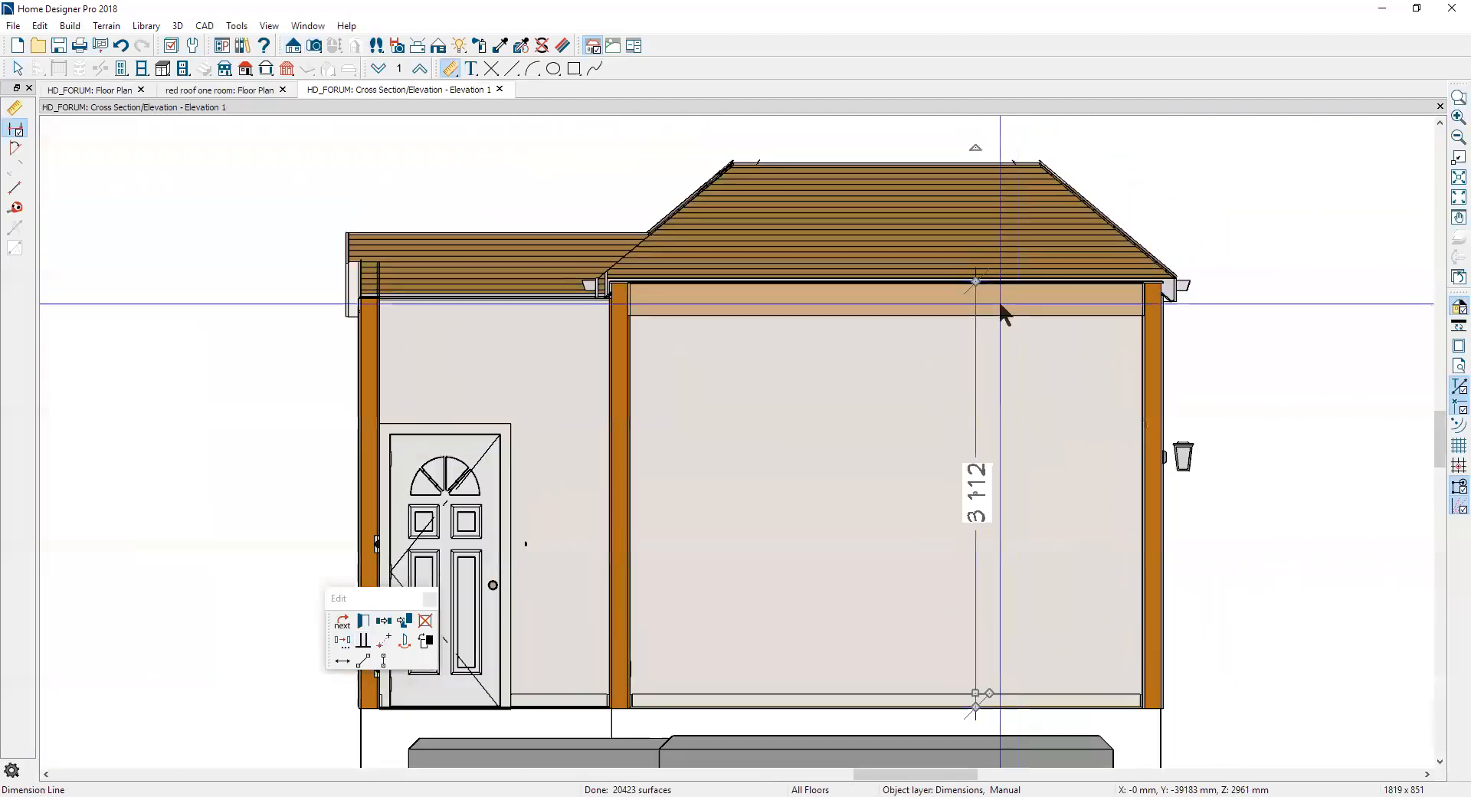
Step: Return to the HD_FORUM floor plan and select the Bedroom to check its ceiling height against the dimension
{"action": "key", "text": "ctrl+Tab"}
{"action": "right_click", "coordinate": [874, 531]}
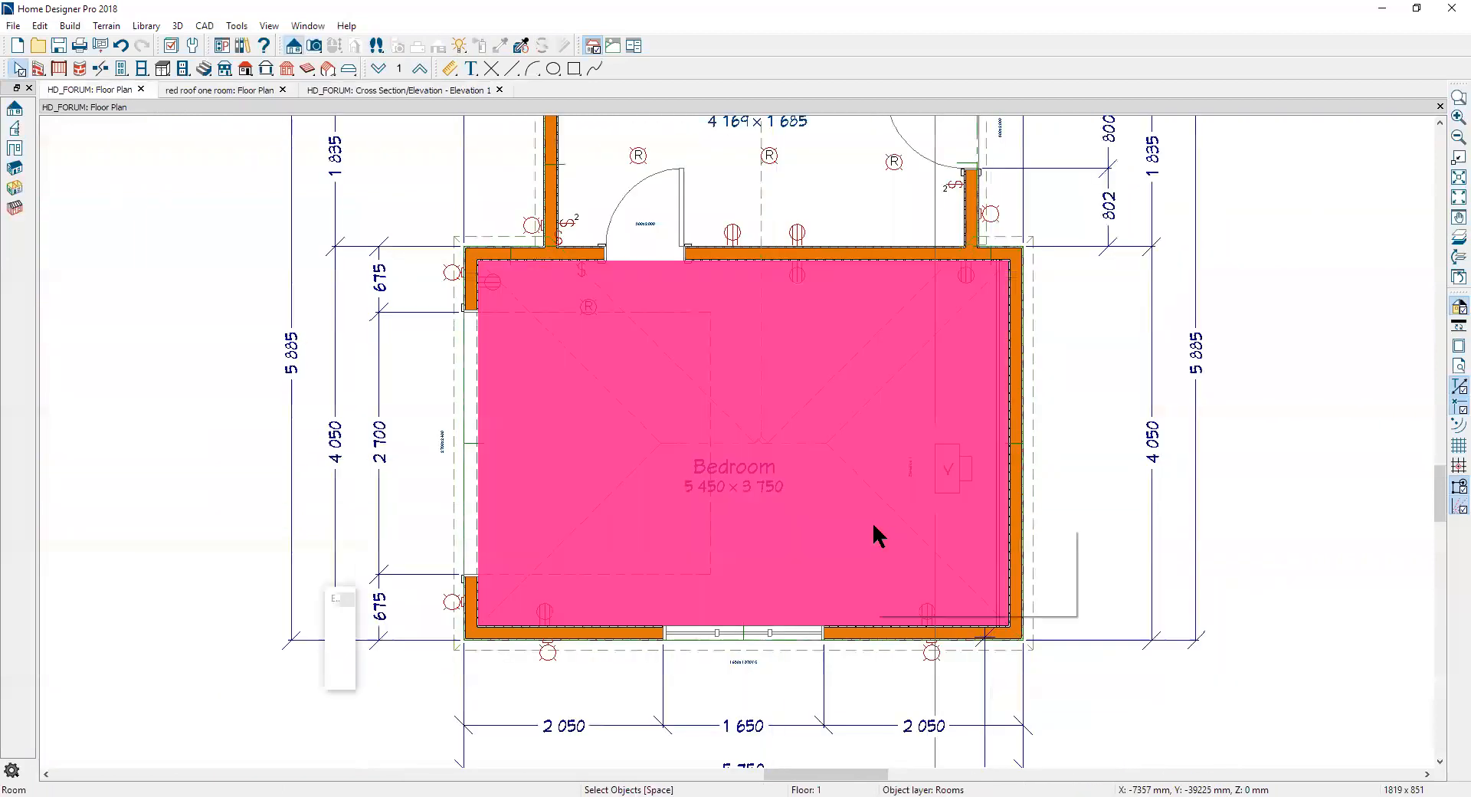
{"action": "left_click", "coordinate": [916, 573]}
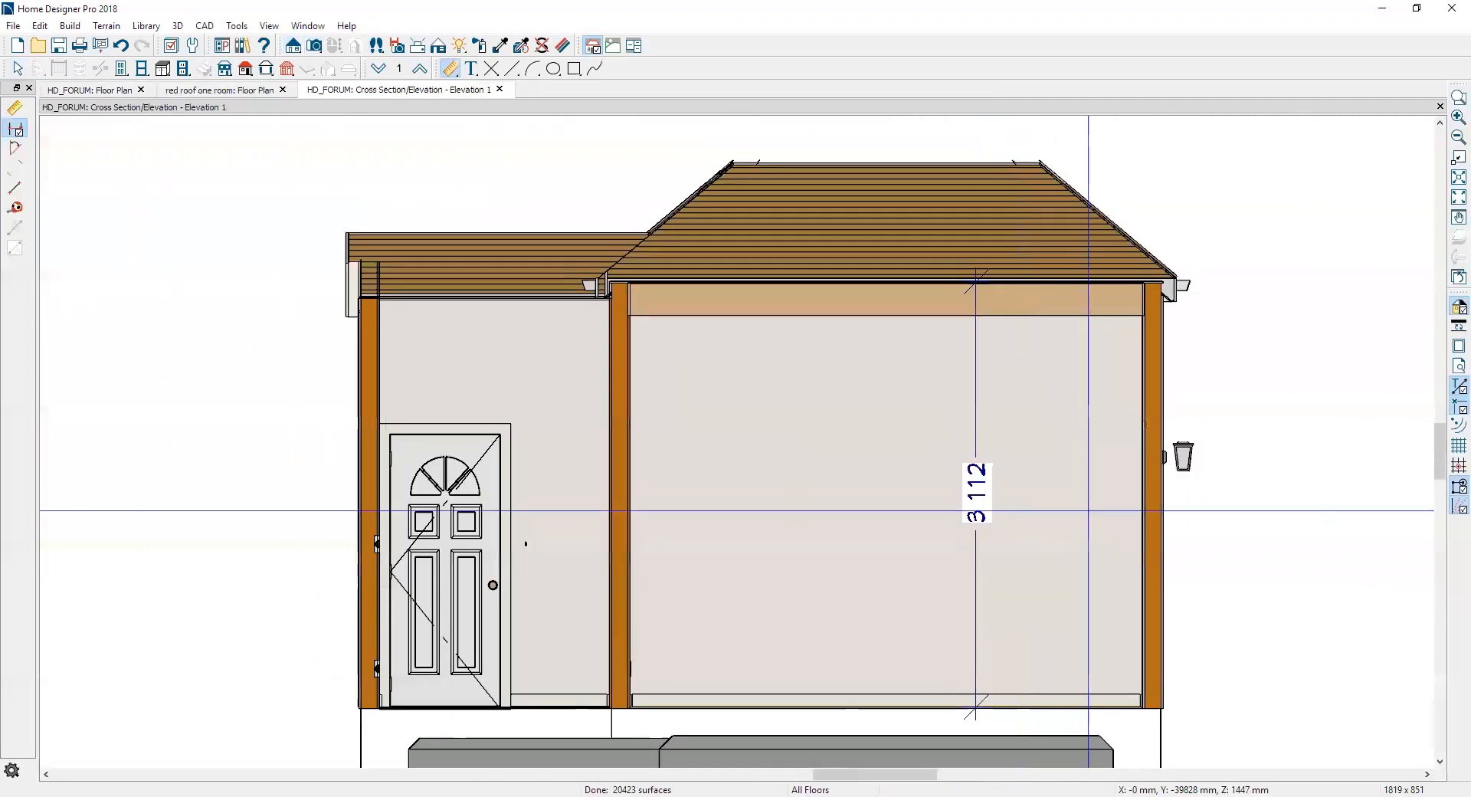
Step: Examine in Elevation 1 where the height dimension's upper marker sits relative to the framing member's top edge
{"action": "key", "text": "space"}
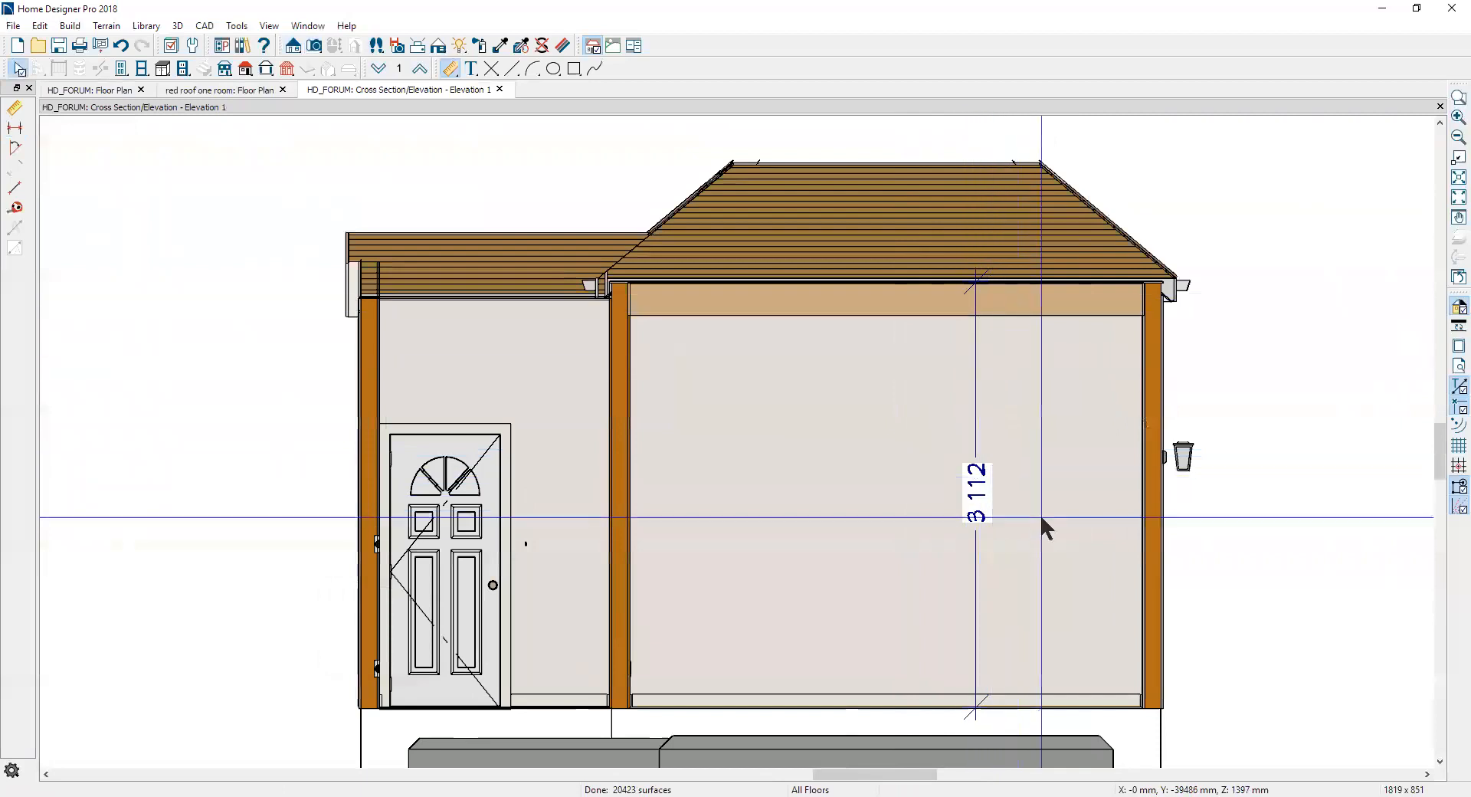
{"action": "scroll", "coordinate": [1006, 513], "scroll_direction": "up", "scroll_amount": 3}
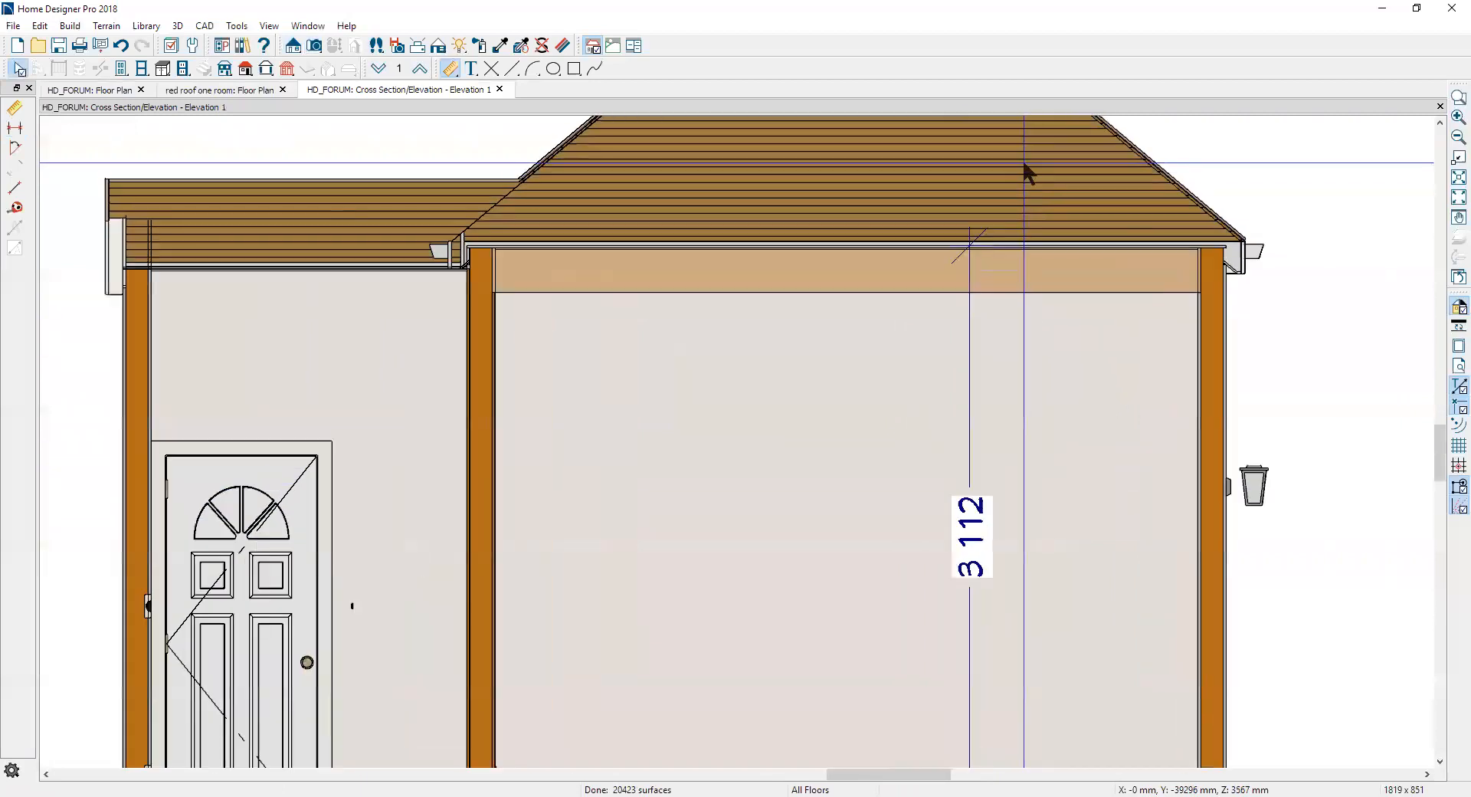
{"action": "scroll", "coordinate": [956, 295], "scroll_direction": "up", "scroll_amount": 4}
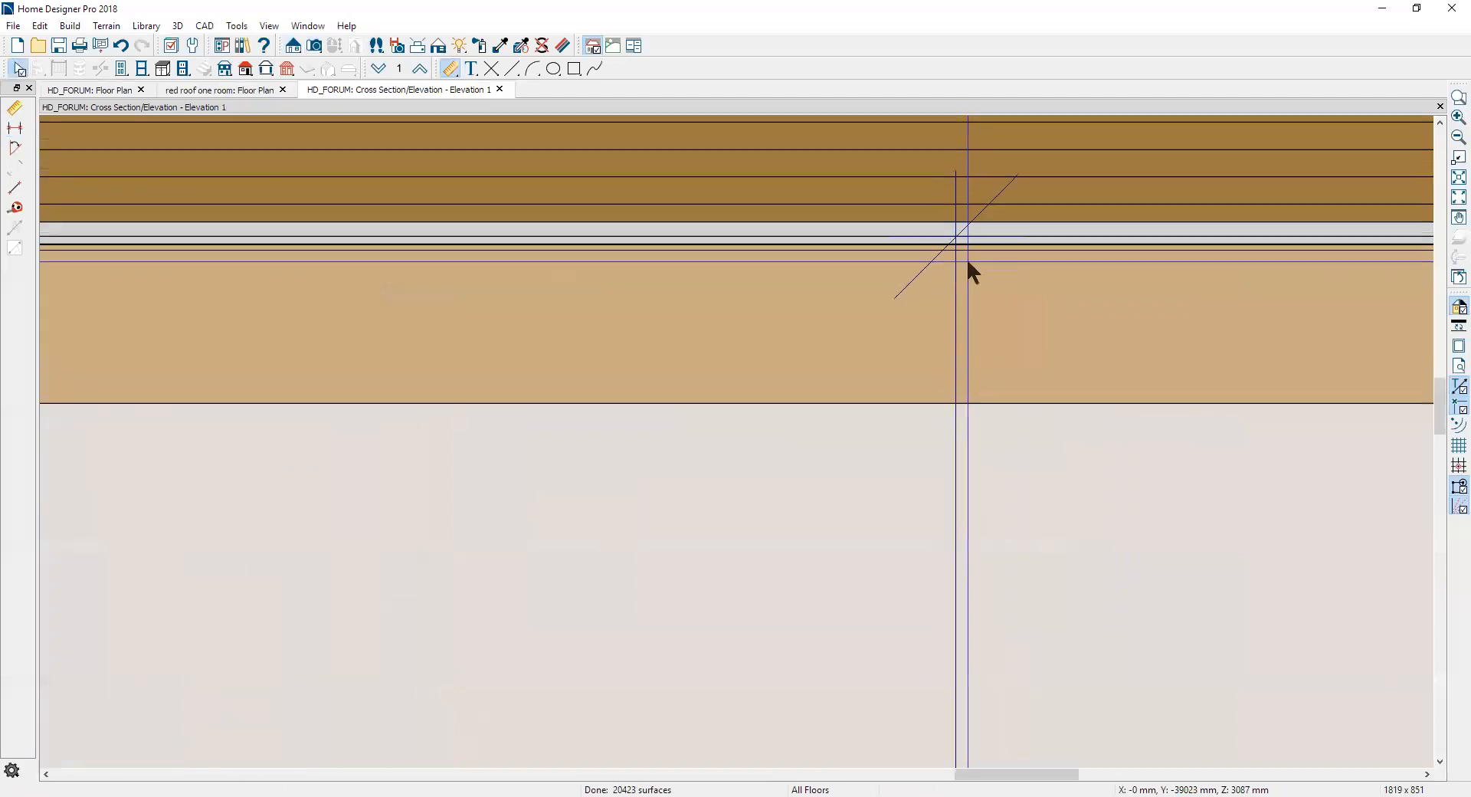
{"action": "left_click", "coordinate": [955, 458]}
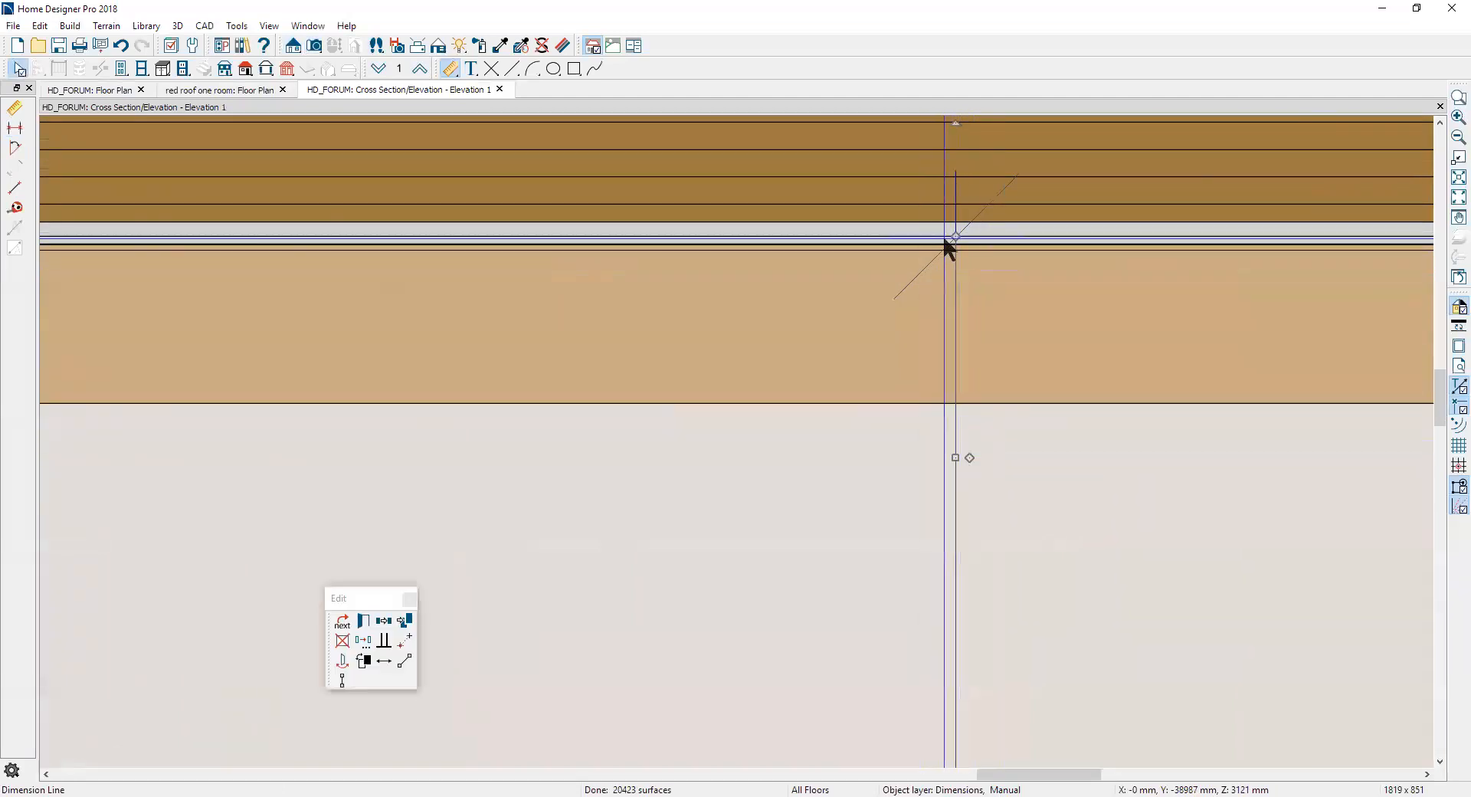
{"action": "mouse_move", "coordinate": [956, 236]}
{"action": "left_mouse_down"}
{"action": "mouse_move", "coordinate": [969, 229]}
{"action": "mouse_move", "coordinate": [955, 237]}
{"action": "left_mouse_up"}
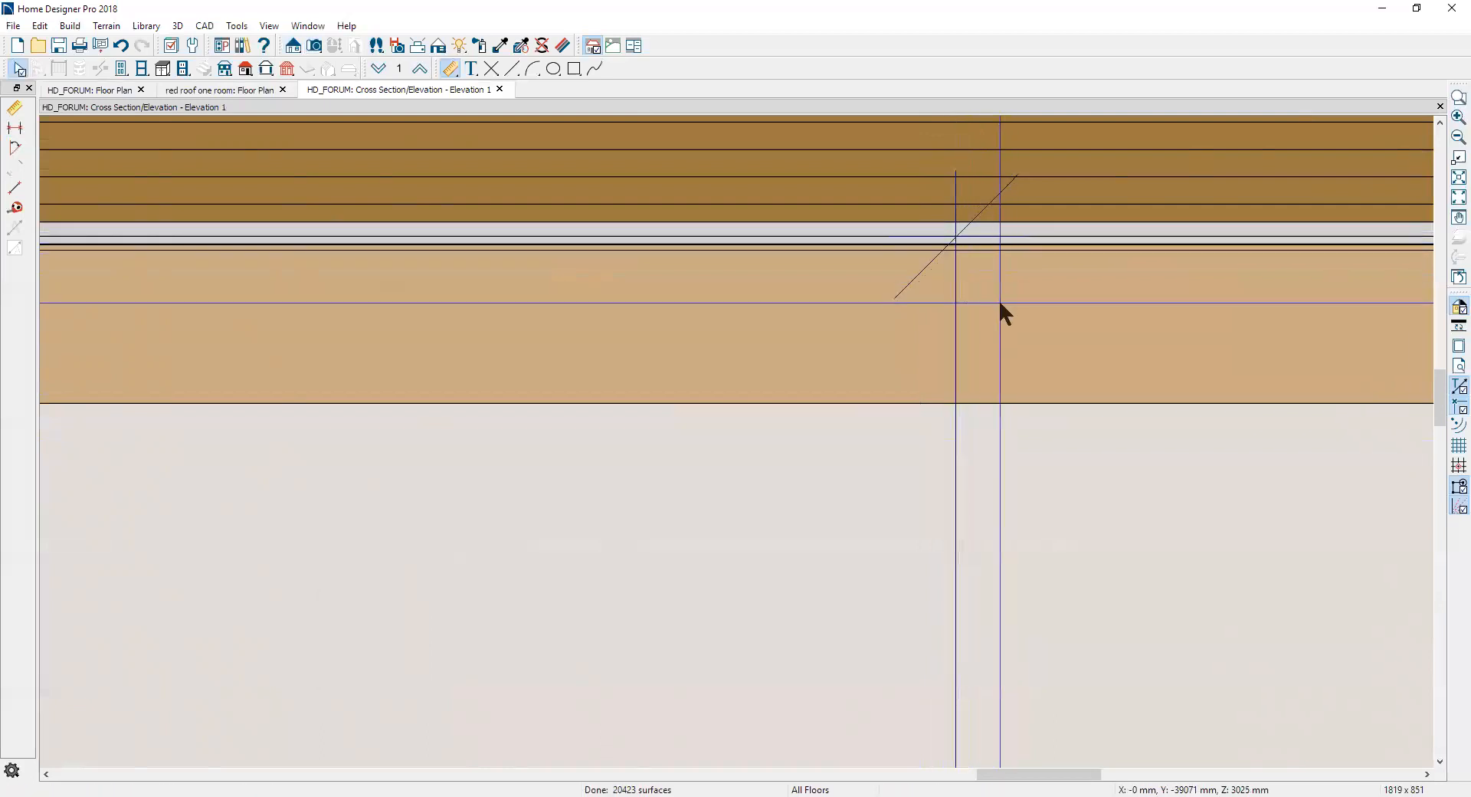
{"action": "scroll", "coordinate": [998, 299], "scroll_direction": "down", "scroll_amount": 5}
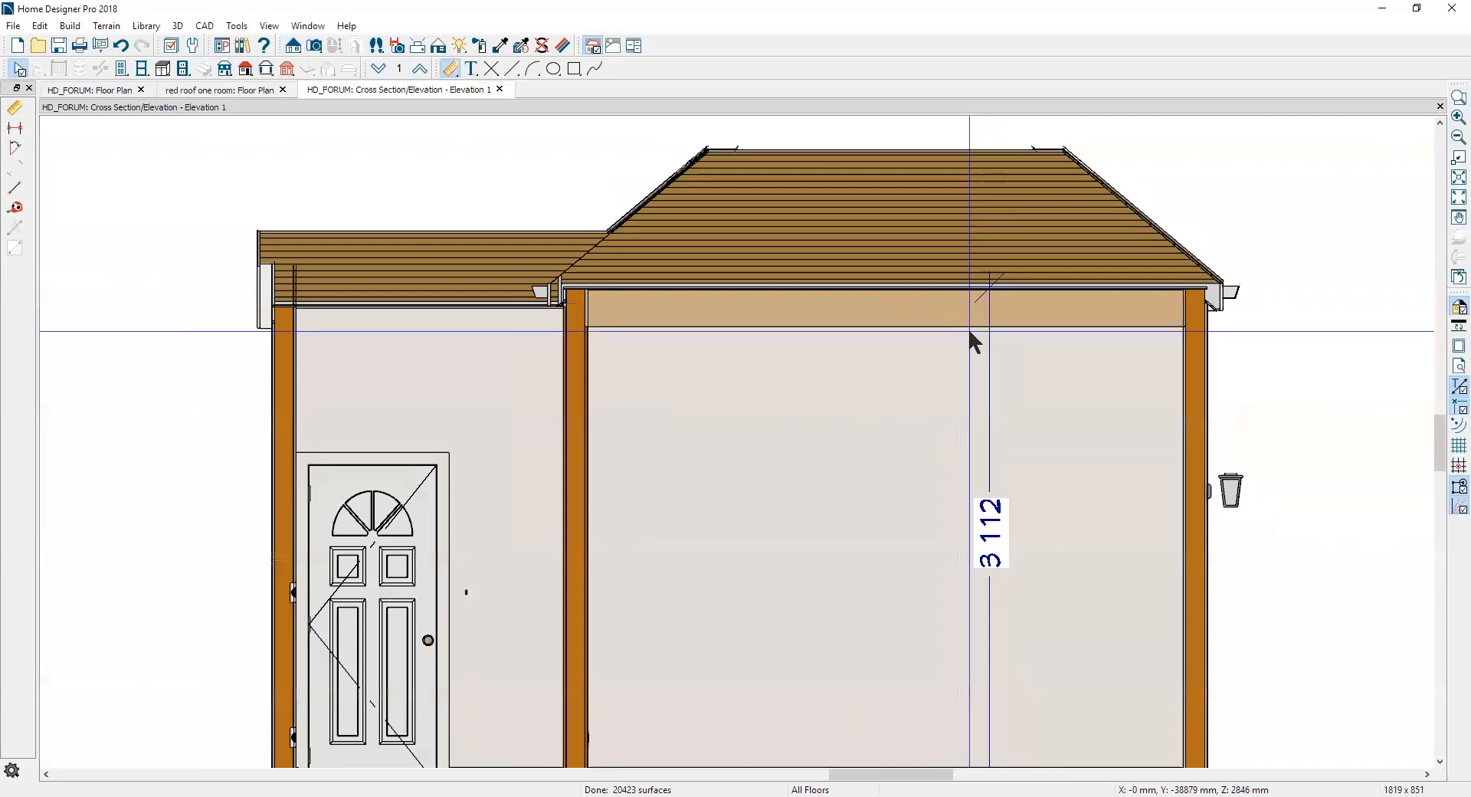
{"action": "scroll", "coordinate": [969, 329], "scroll_direction": "up", "scroll_amount": 2}
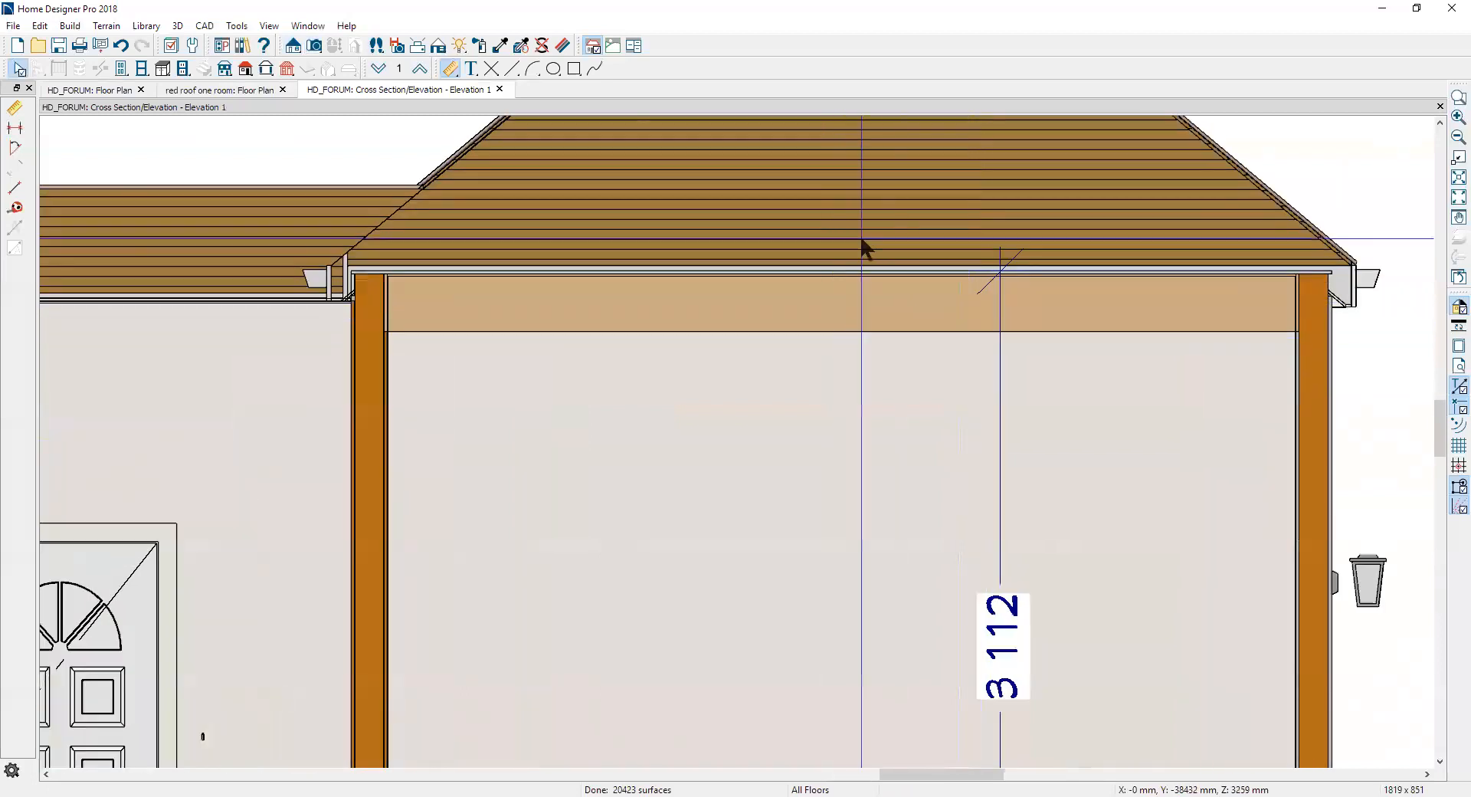
Step: Move the framing member under the bedroom roof up by a Z Delta of 240 mm using Transform/Replicate
{"action": "left_click", "coordinate": [948, 317]}
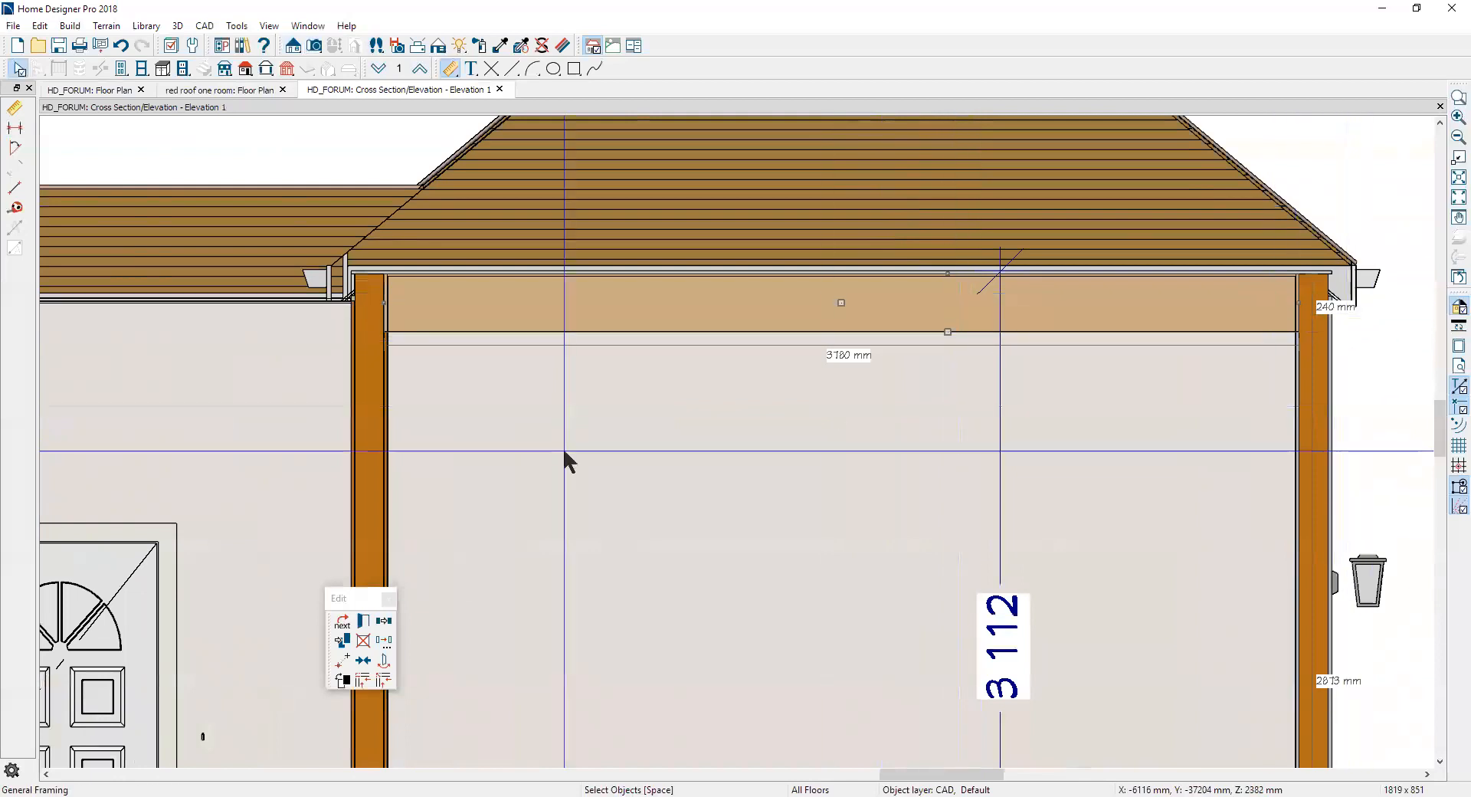
{"action": "left_click", "coordinate": [383, 642]}
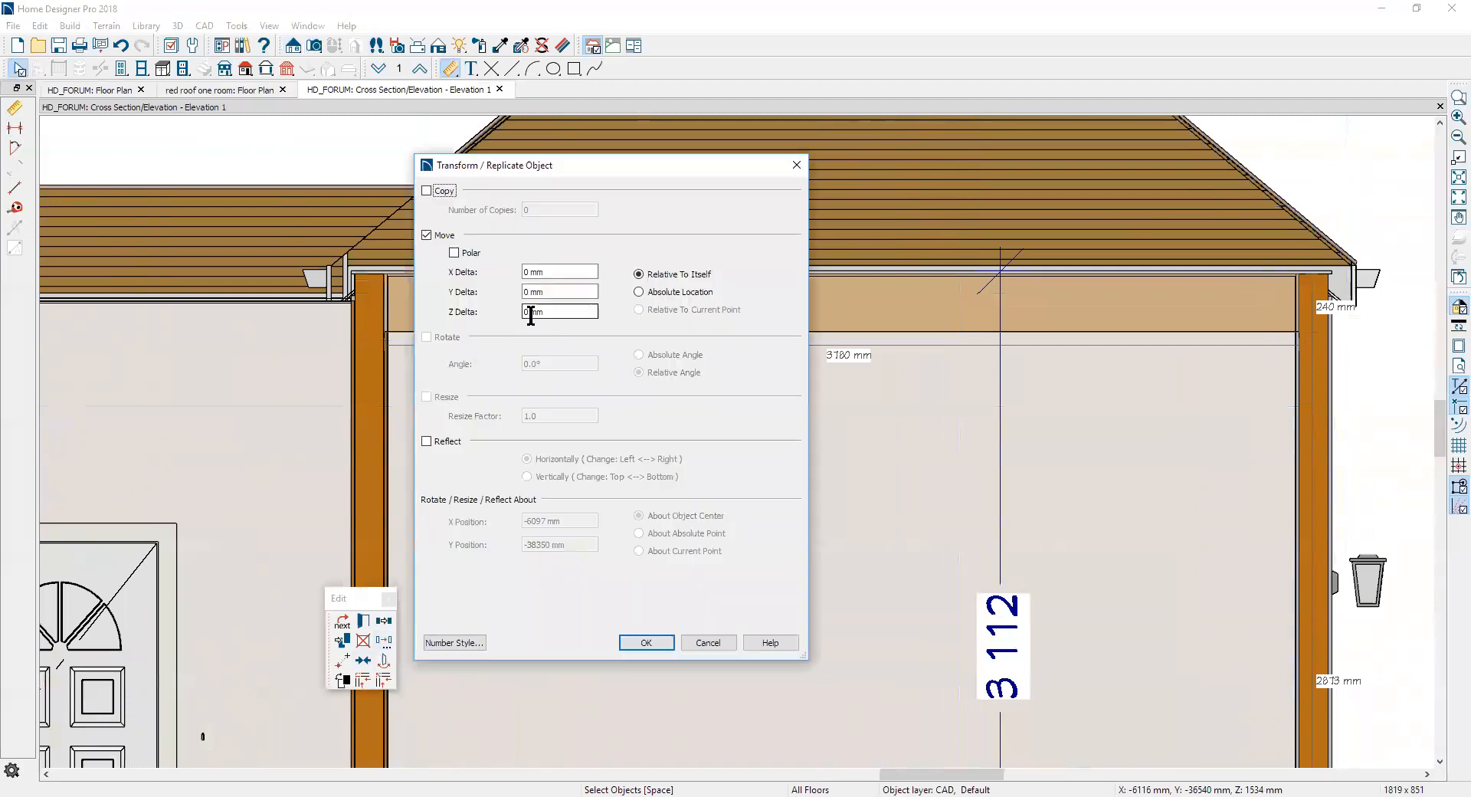
{"action": "type", "text": "240"}
{"action": "left_click", "coordinate": [658, 640]}
{"action": "key", "text": "Escape"}
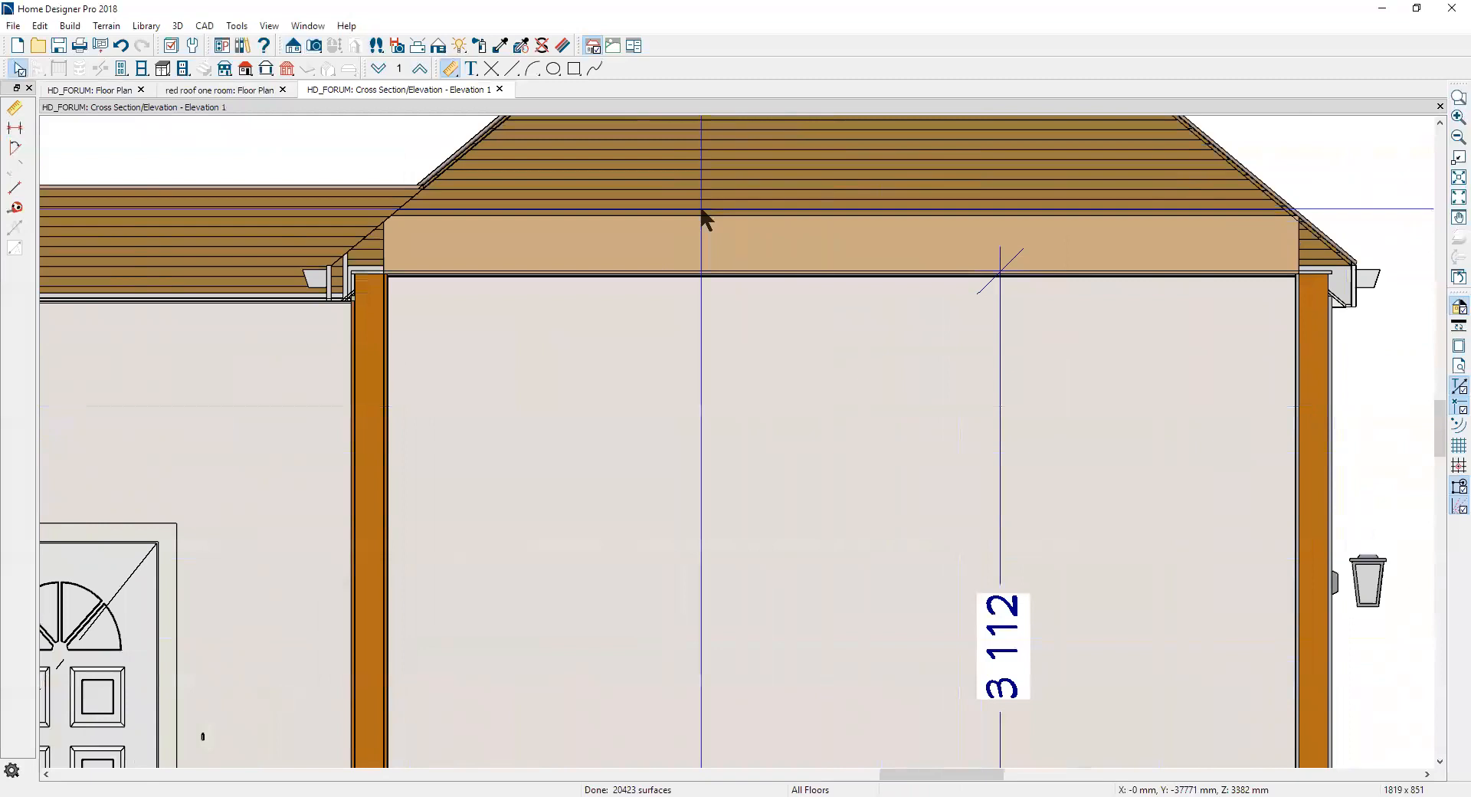
{"action": "scroll", "coordinate": [739, 279], "scroll_direction": "down", "scroll_amount": 2}
{"action": "scroll", "coordinate": [757, 268], "scroll_direction": "down", "scroll_amount": 2}
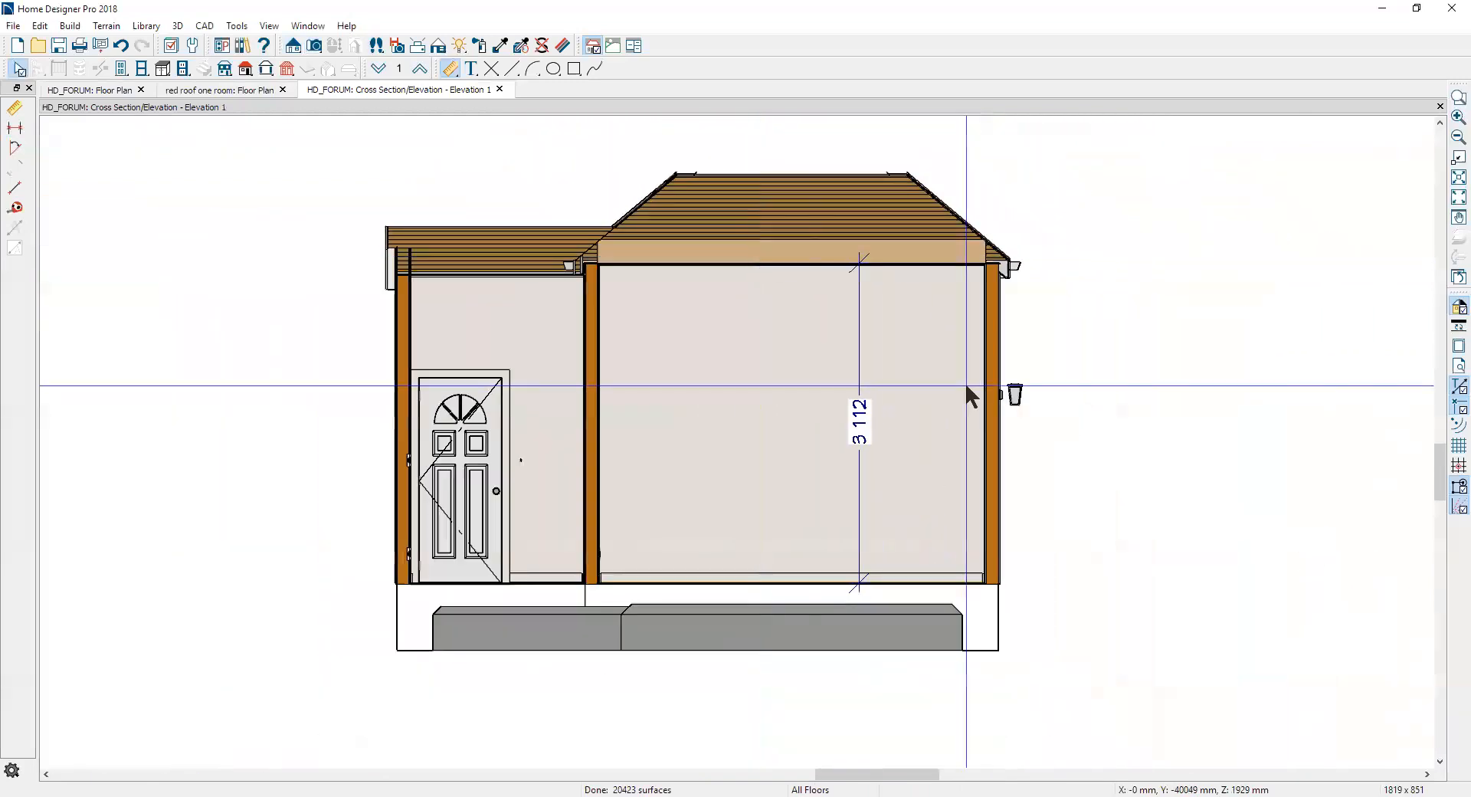
Step: Copy the joist spacing for the ceiling above floor 1 from the plan's Framing Defaults and close the defaults without changes
{"action": "key", "text": "ctrl+Tab"}
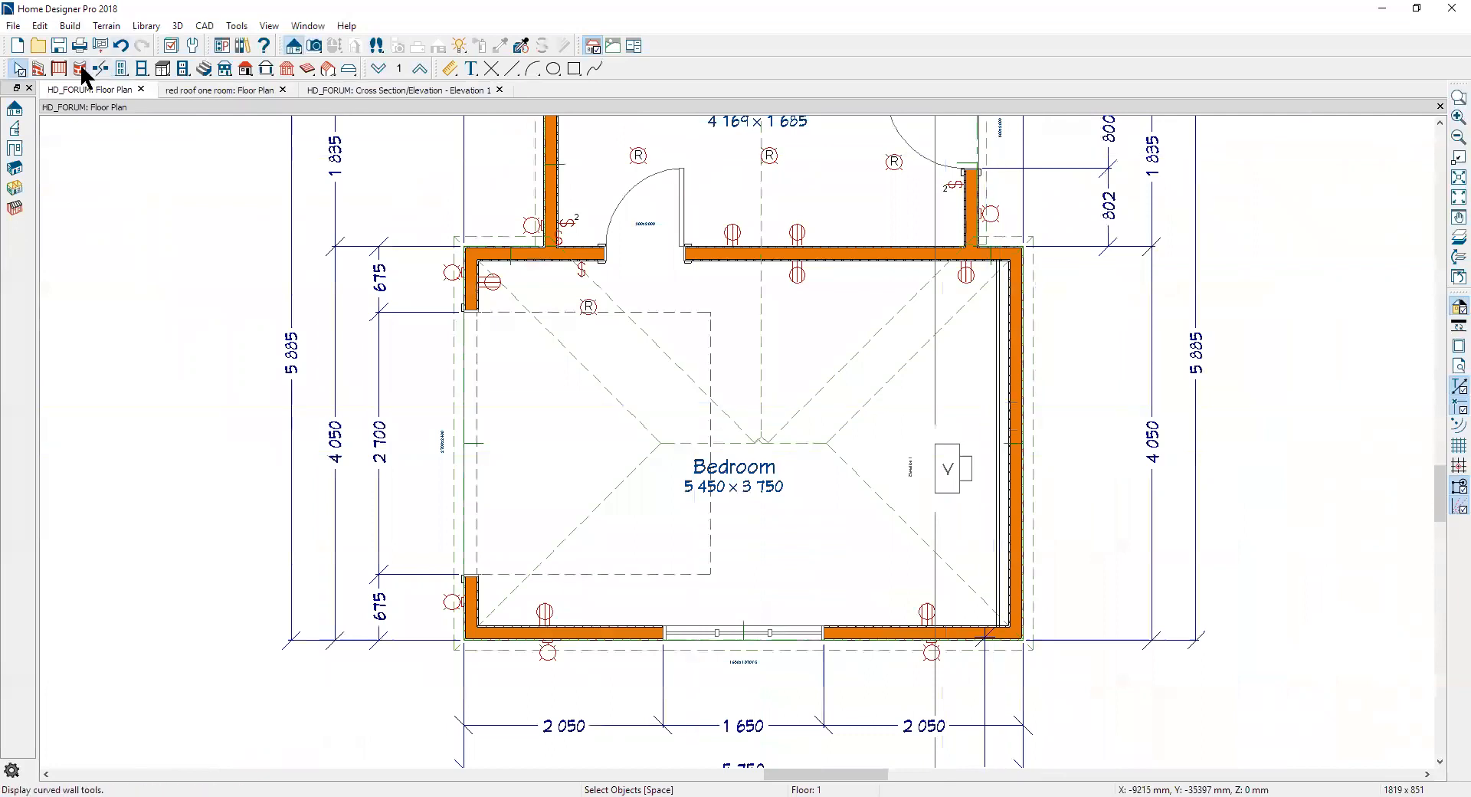
{"action": "left_click", "coordinate": [40, 26]}
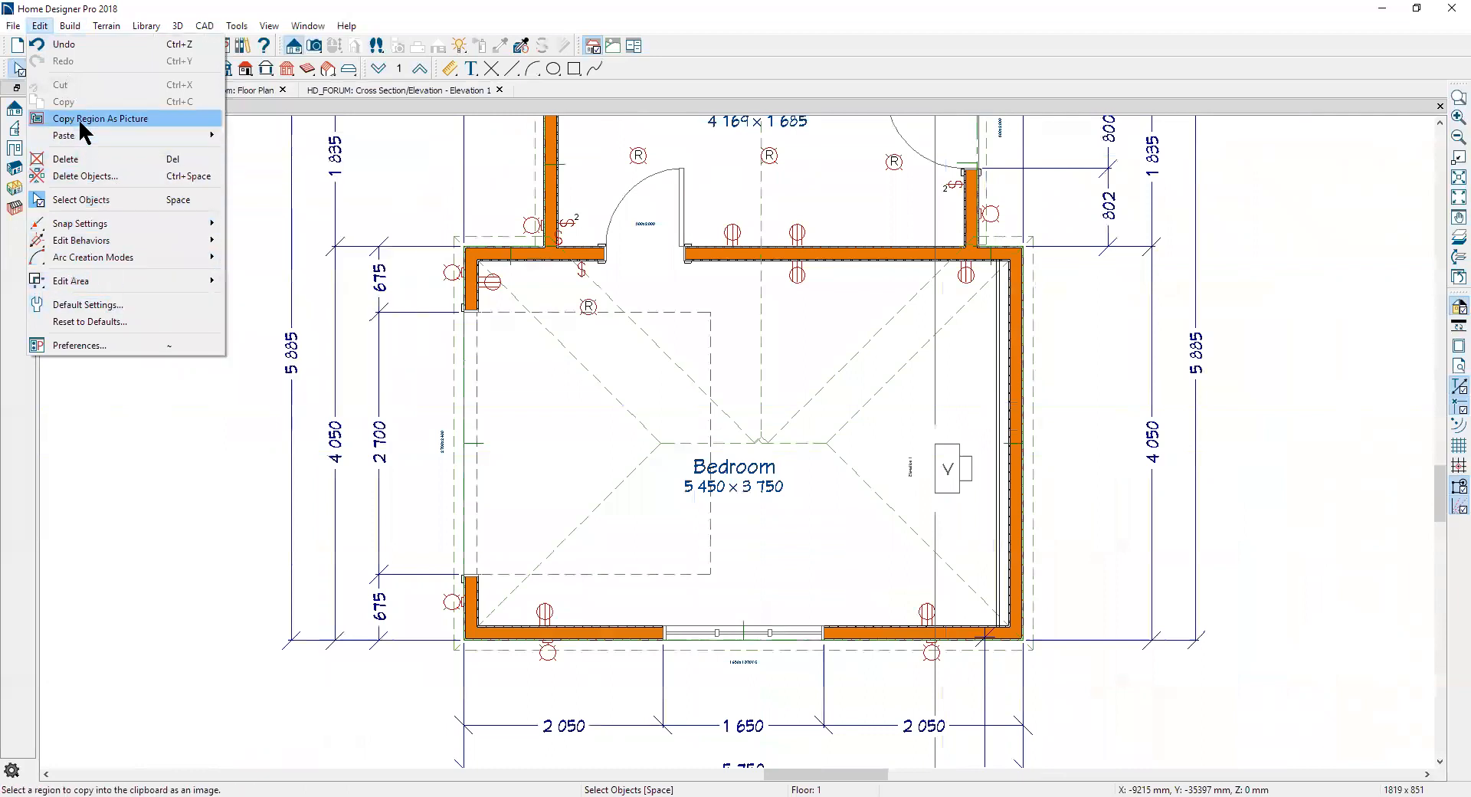
{"action": "left_click", "coordinate": [90, 308]}
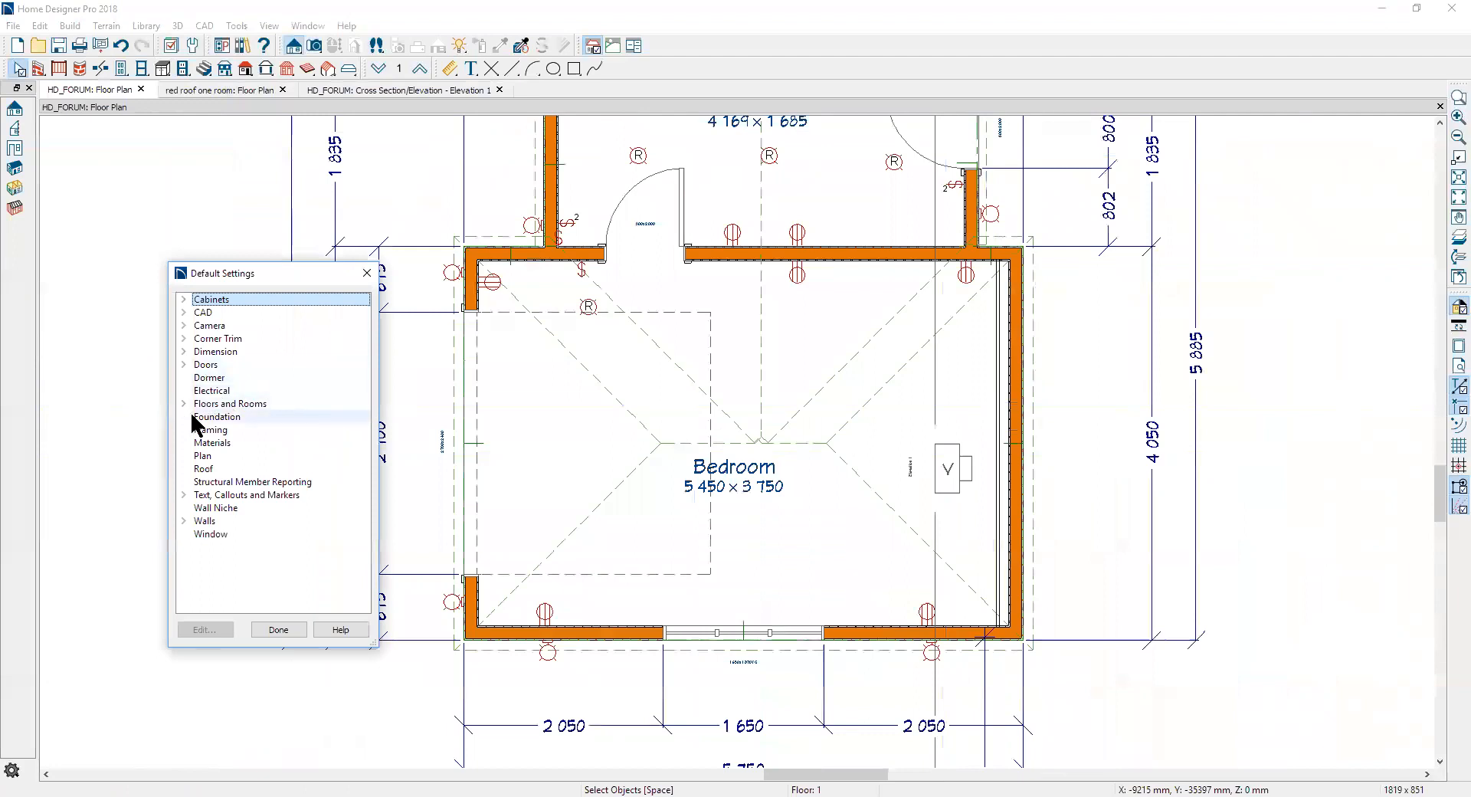
{"action": "left_click", "coordinate": [210, 430]}
{"action": "left_click", "coordinate": [206, 629]}
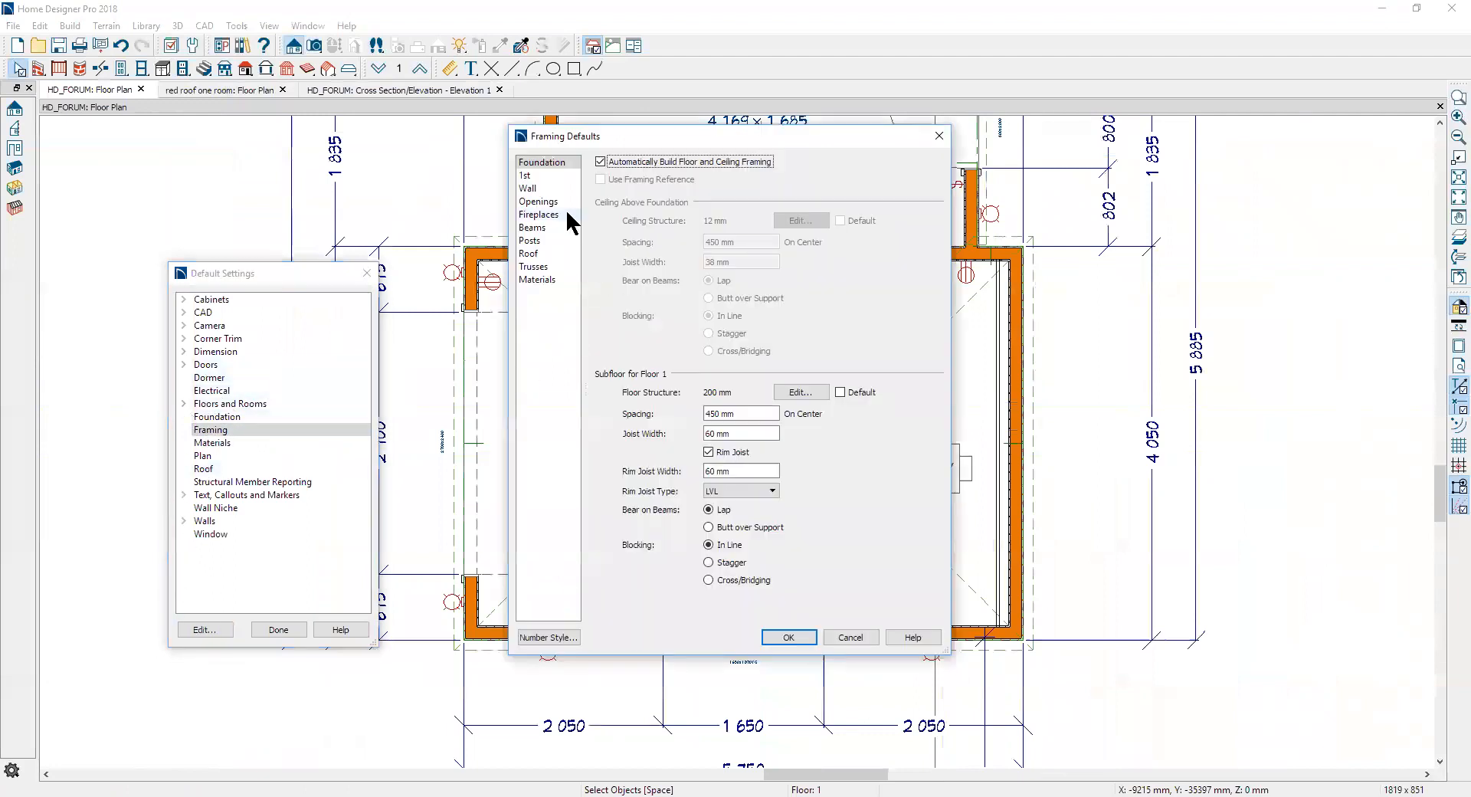
{"action": "left_click", "coordinate": [536, 175]}
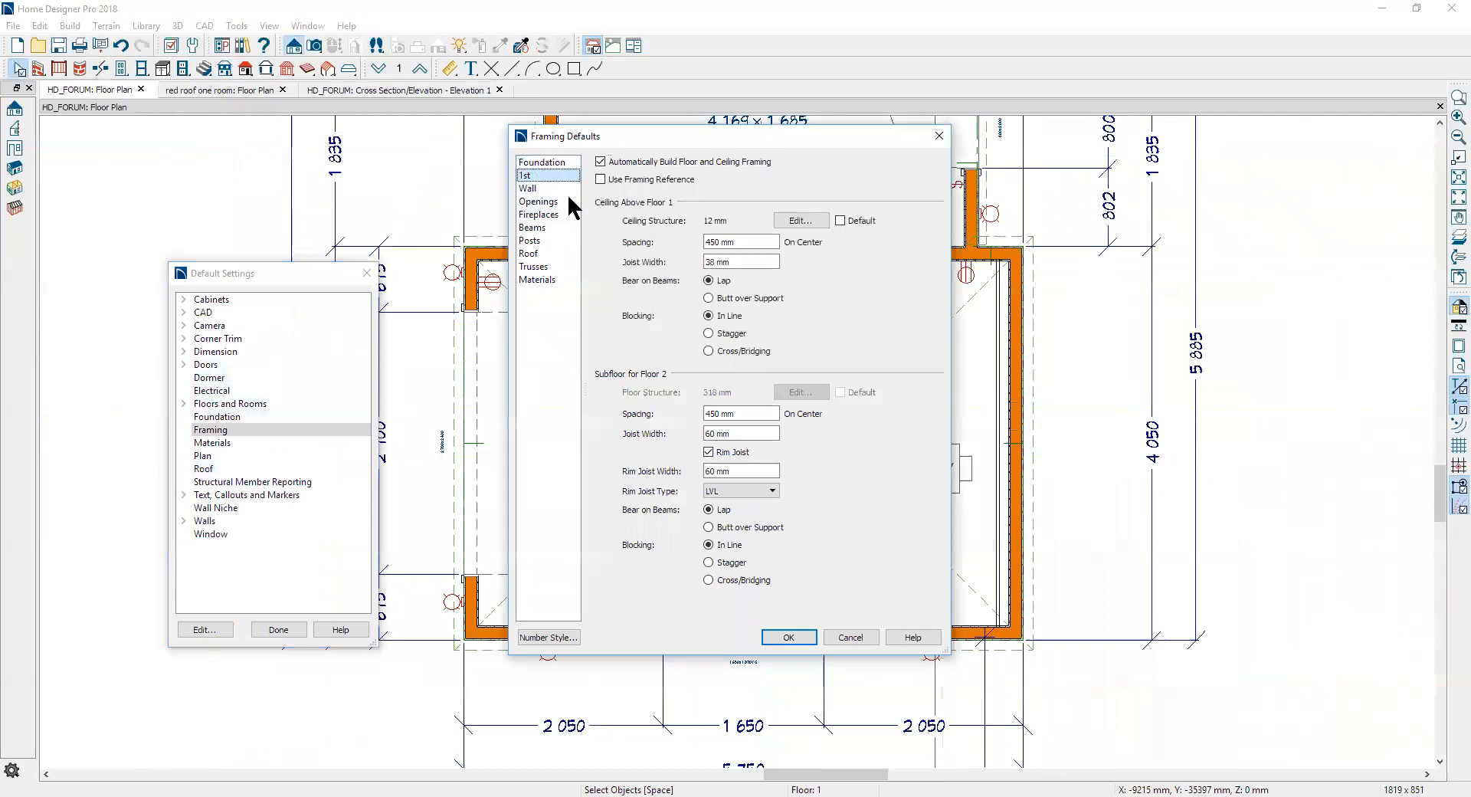
{"action": "left_click", "coordinate": [745, 242]}
{"action": "double_click", "coordinate": [723, 242]}
{"action": "right_click", "coordinate": [723, 242]}
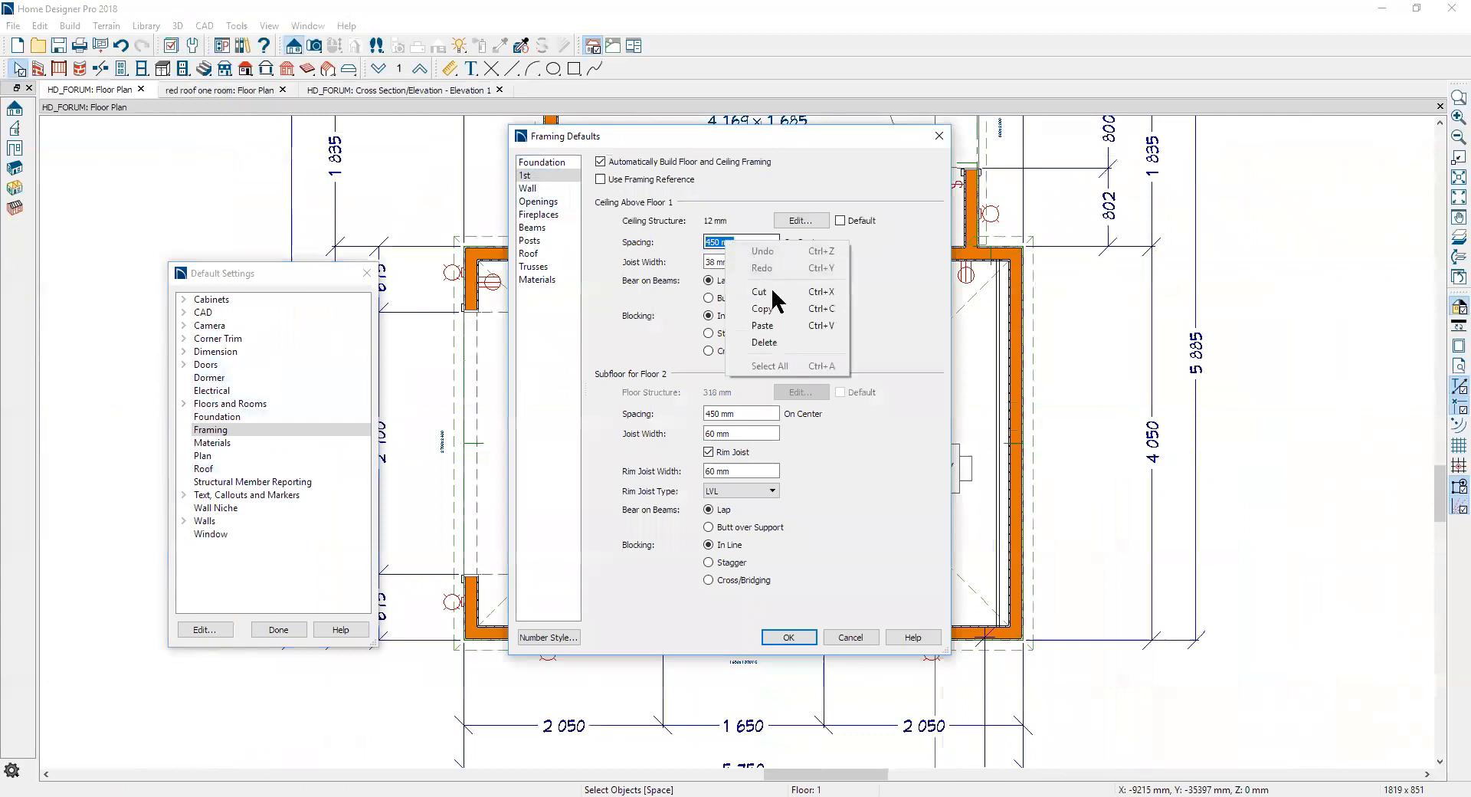
{"action": "left_click", "coordinate": [778, 320]}
{"action": "left_click", "coordinate": [852, 638]}
{"action": "left_click", "coordinate": [272, 628]}
Step: Try to replicate the bedroom framing member 24 times with the copied joist spacing as X Delta, and undo the copies
{"action": "left_click", "coordinate": [997, 429]}
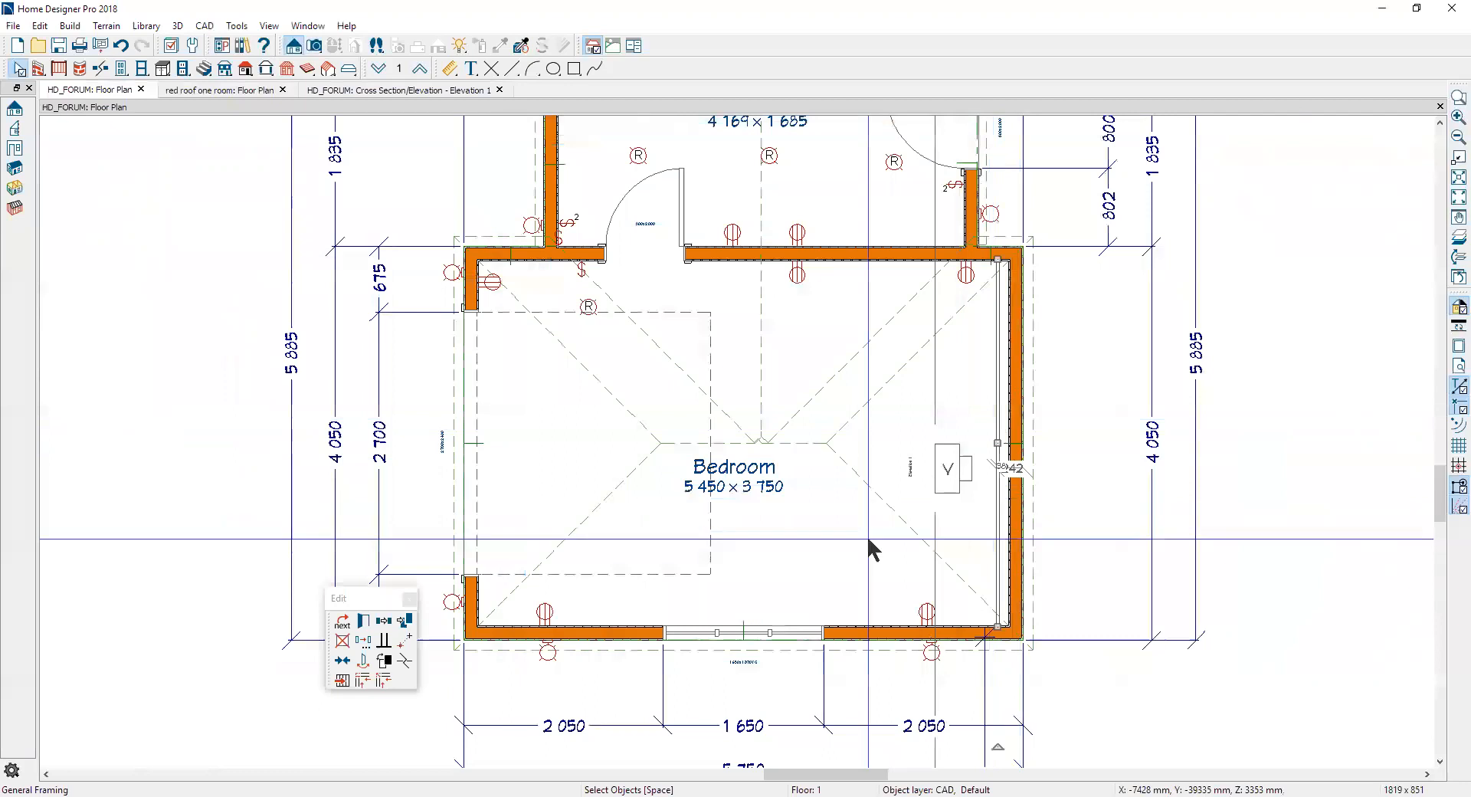
{"action": "left_click", "coordinate": [360, 639]}
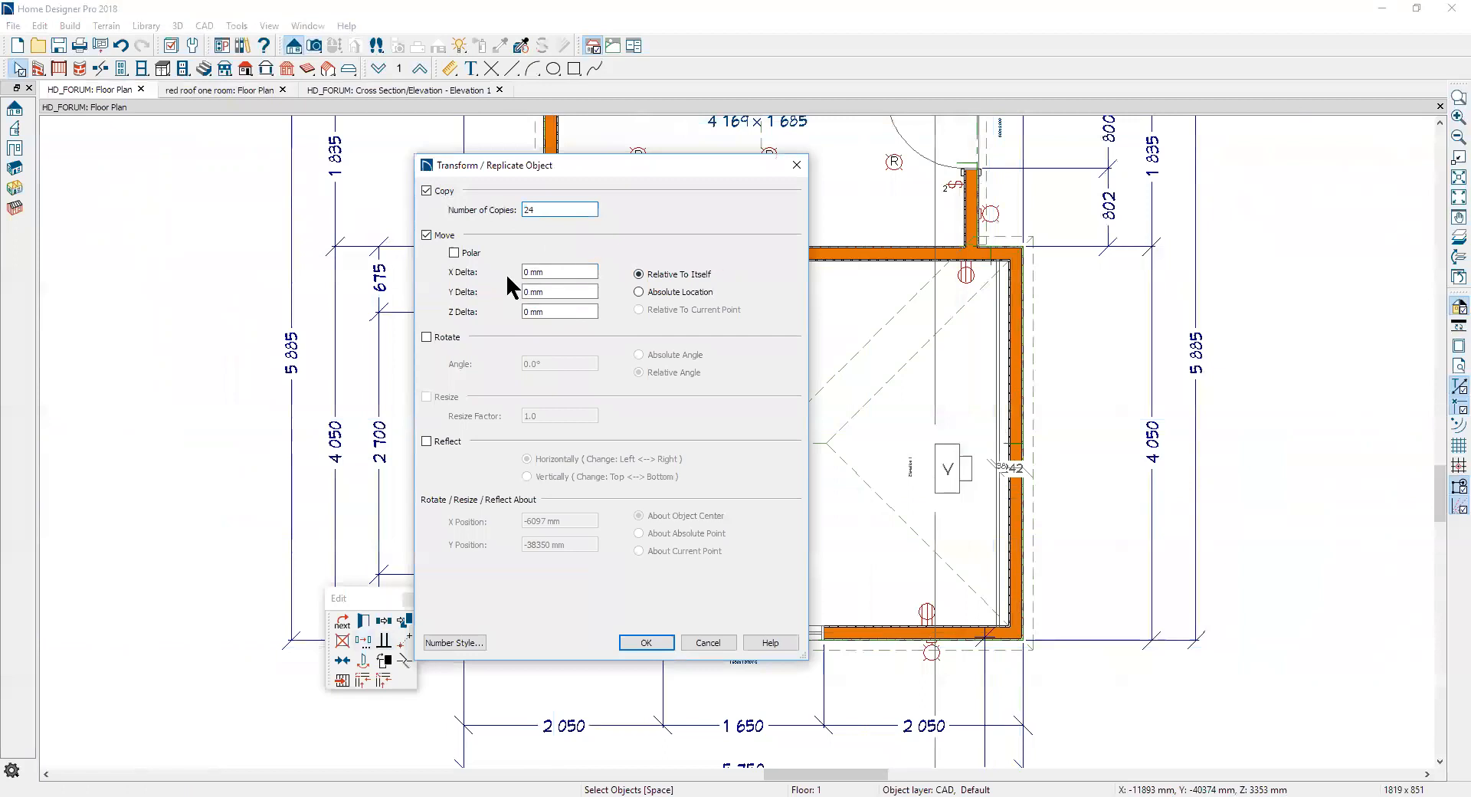
{"action": "double_click", "coordinate": [550, 272]}
{"action": "left_click", "coordinate": [656, 641]}
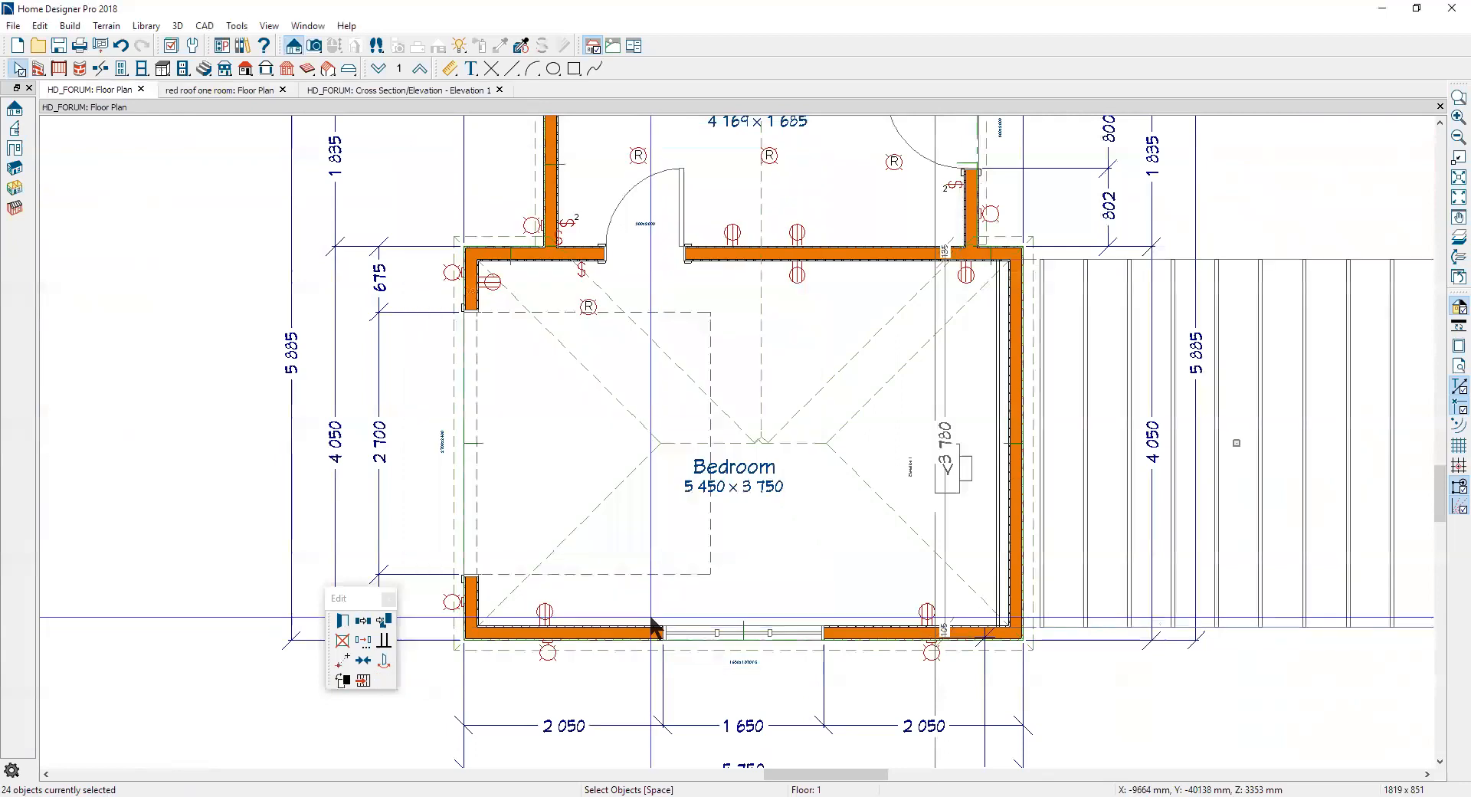
{"action": "key", "text": "ctrl+z"}
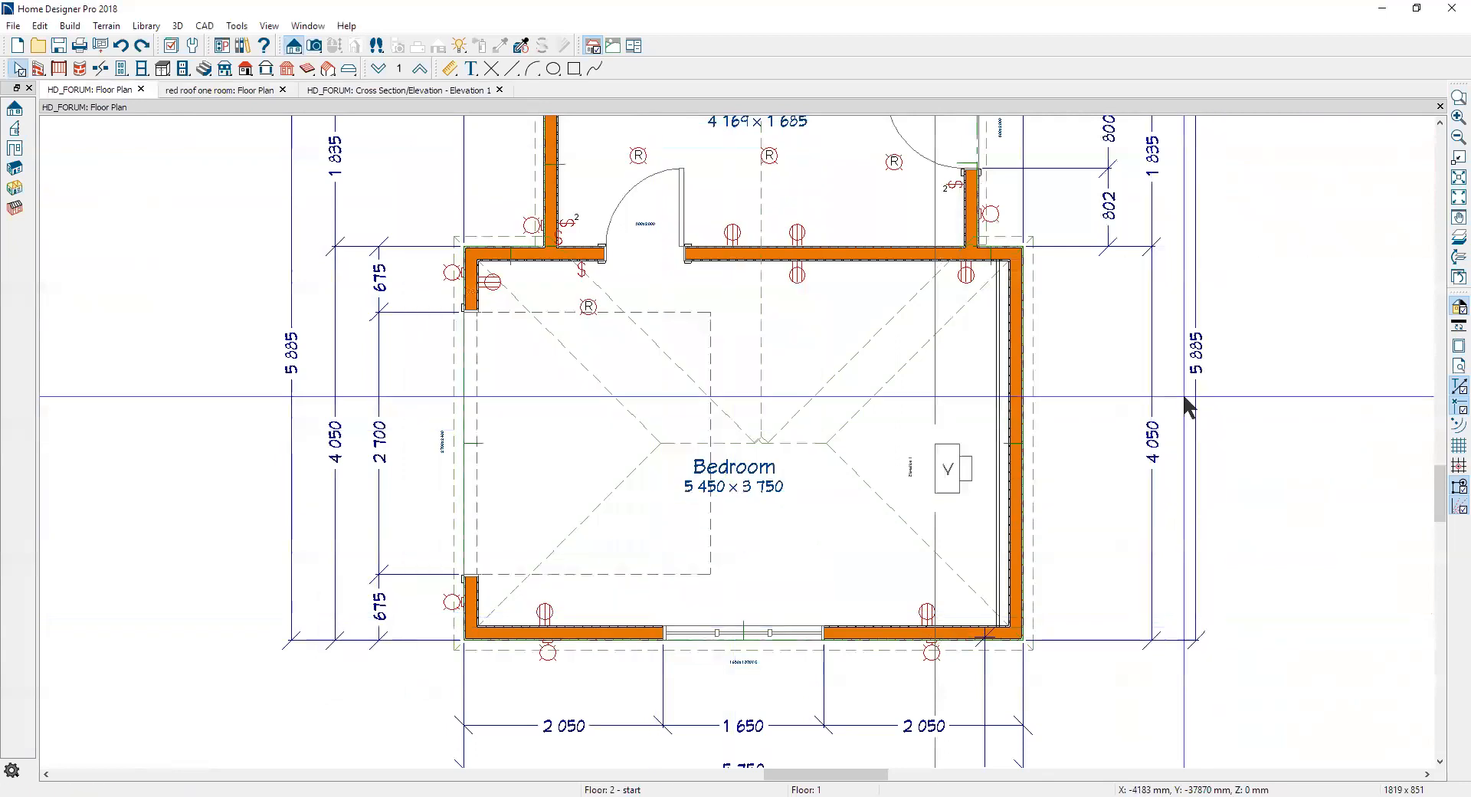
Step: Replicate the bedroom framing member 24 times at 450 mm spacing in the negative X direction
{"action": "left_click", "coordinate": [1003, 443]}
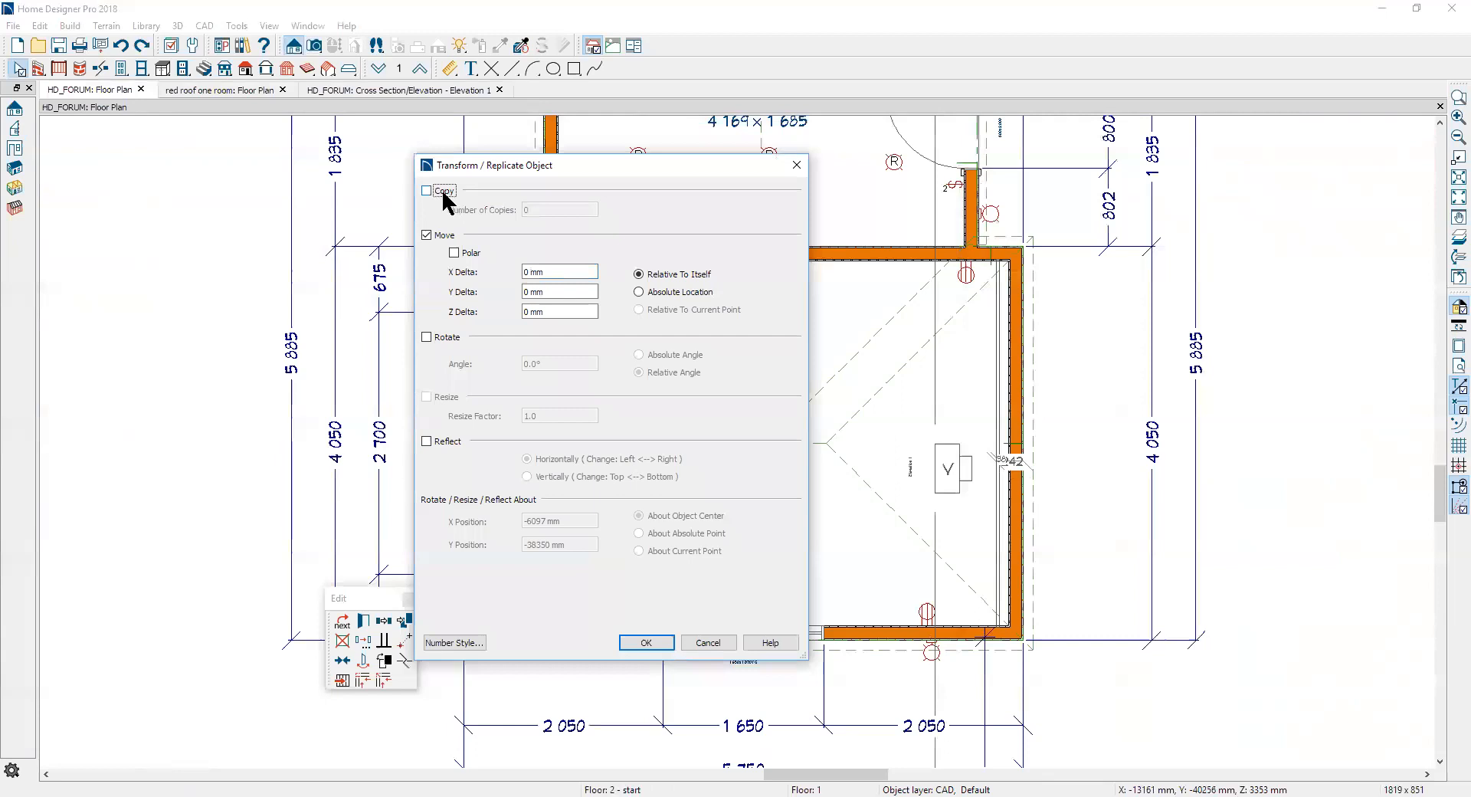
{"action": "type", "text": "24"}
{"action": "left_click_drag", "start_coordinate": [485, 271], "coordinate": [394, 282]}
{"action": "type", "text": "450 mm"}
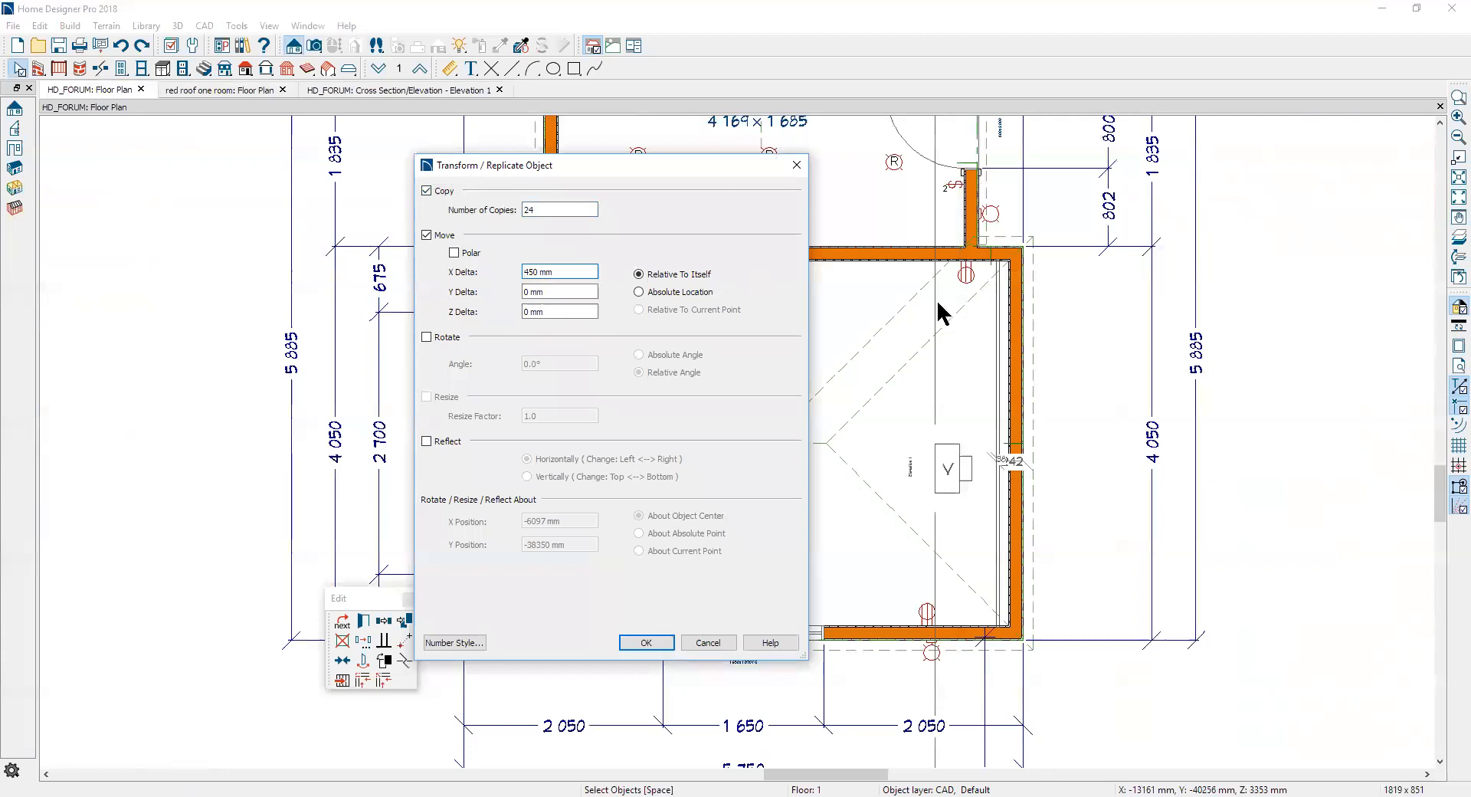
{"action": "left_click", "coordinate": [663, 646]}
{"action": "scroll", "coordinate": [1309, 287], "scroll_direction": "down", "scroll_amount": 2}
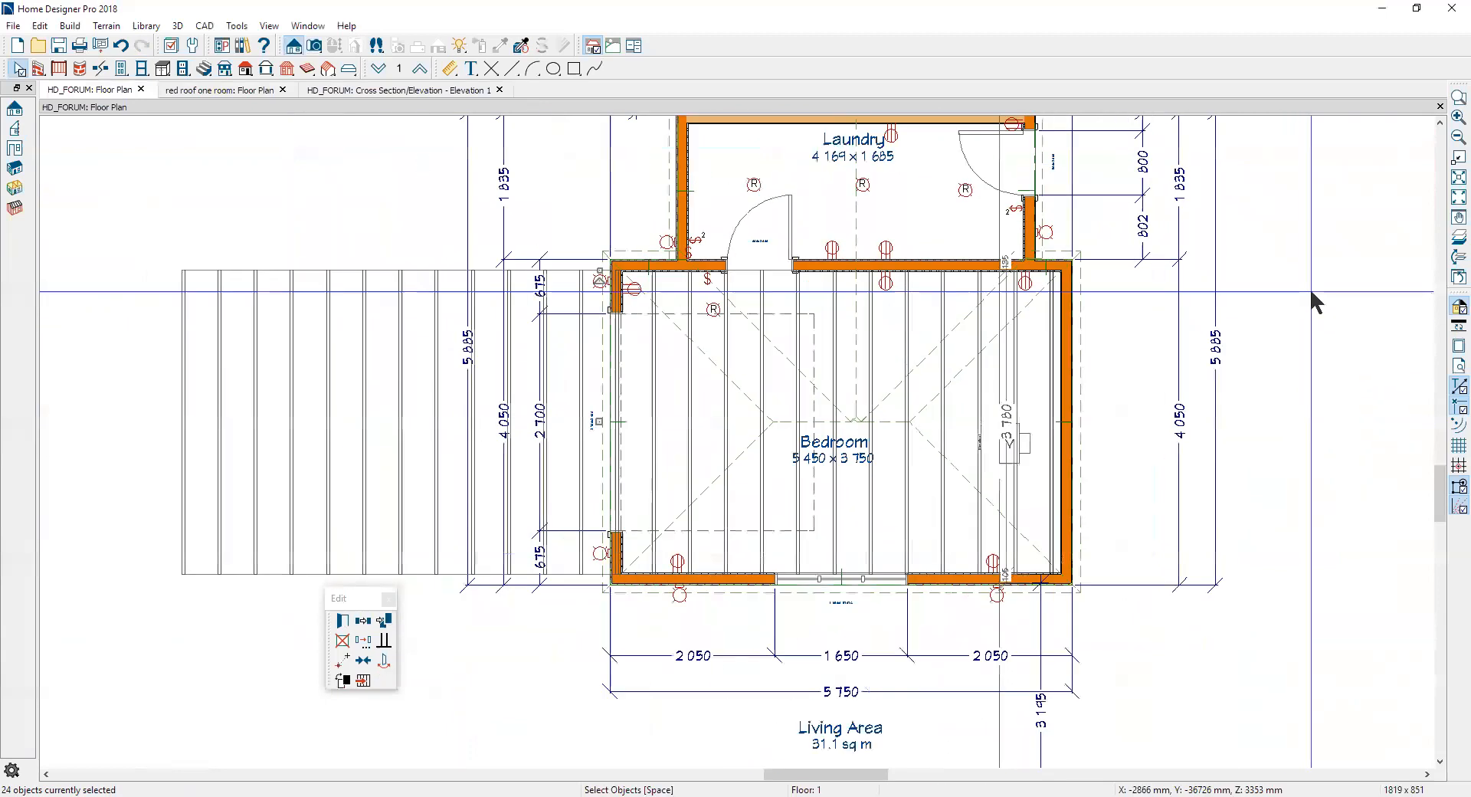
Step: Delete all surplus joist copies lying outside the bedroom's left exterior wall
{"action": "left_click", "coordinate": [191, 324]}
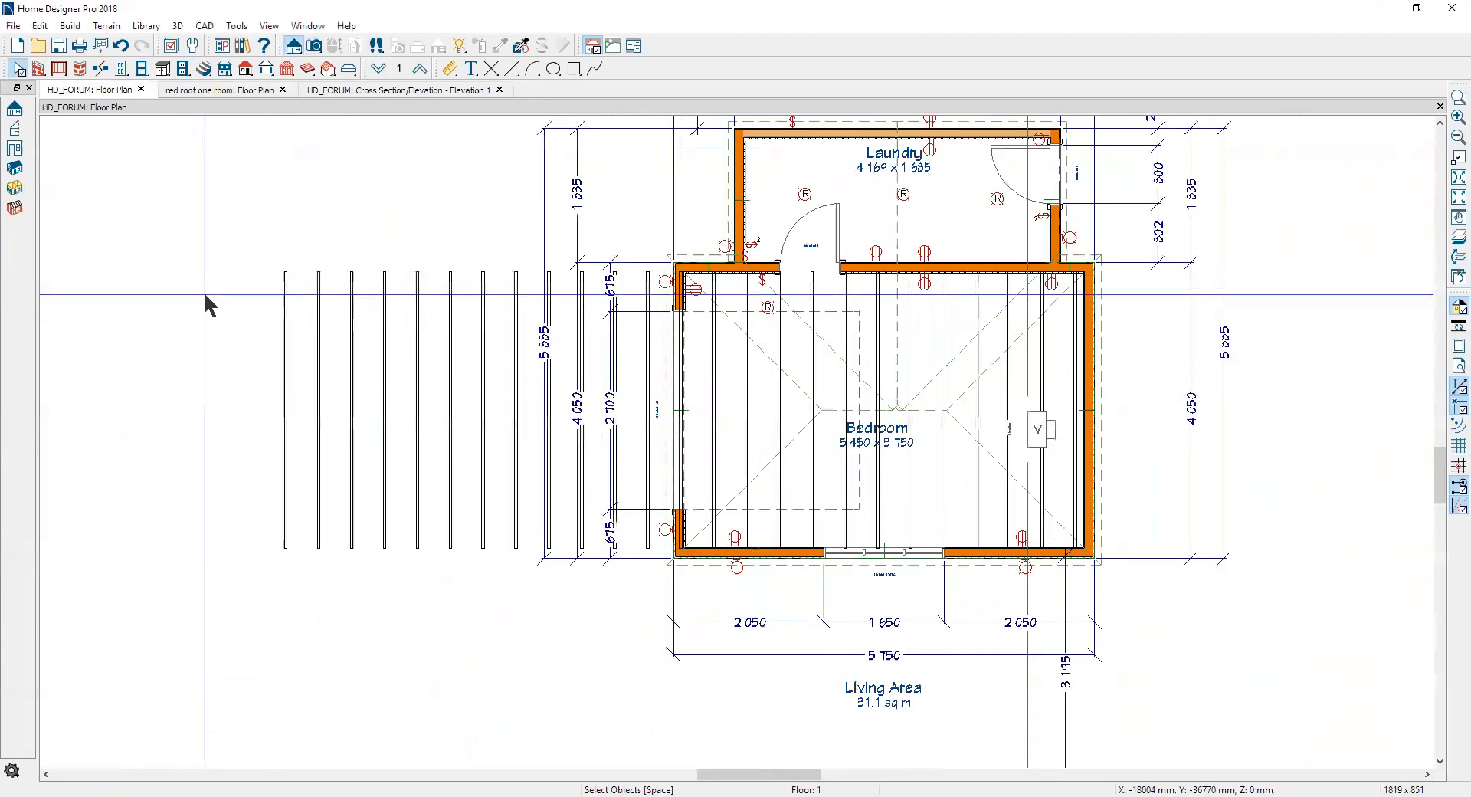
{"action": "left_click_drag", "start_coordinate": [232, 233], "coordinate": [538, 604]}
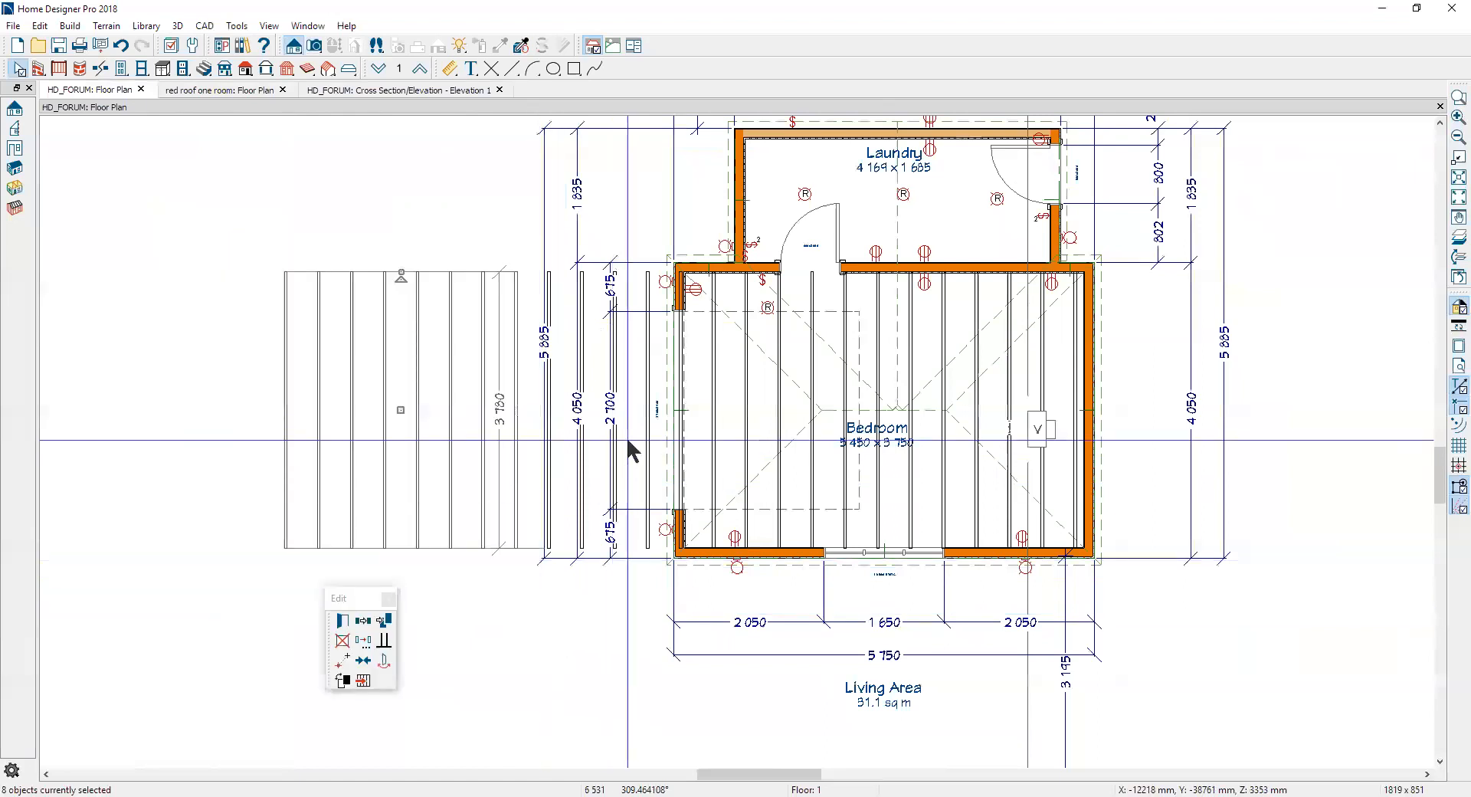
{"action": "key", "text": "Delete"}
{"action": "left_click", "coordinate": [555, 317]}
{"action": "key", "text": "Delete"}
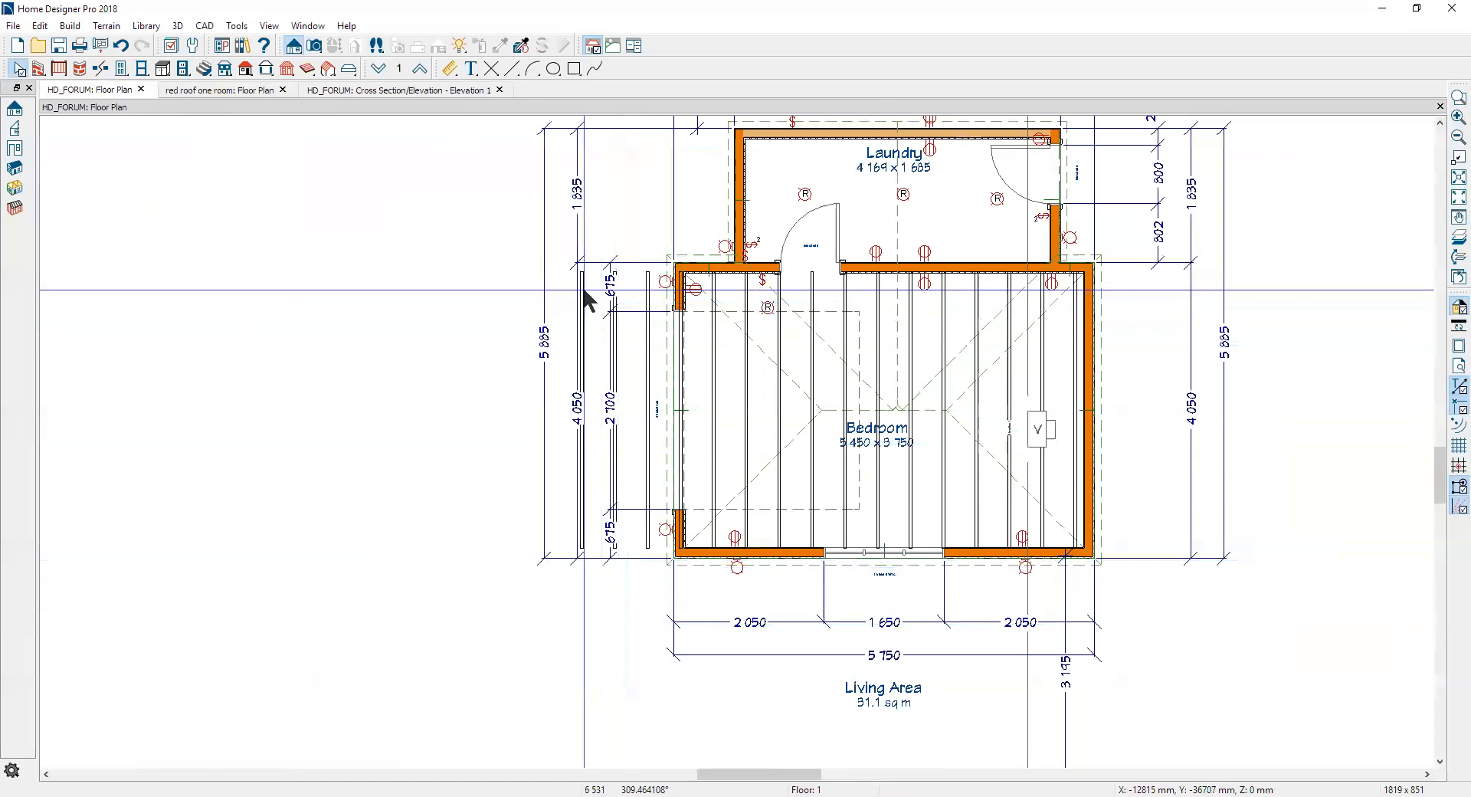
{"action": "left_click", "coordinate": [584, 306]}
{"action": "scroll", "coordinate": [612, 357], "scroll_direction": "up", "scroll_amount": 1}
{"action": "scroll", "coordinate": [611, 356], "scroll_direction": "up", "scroll_amount": 1}
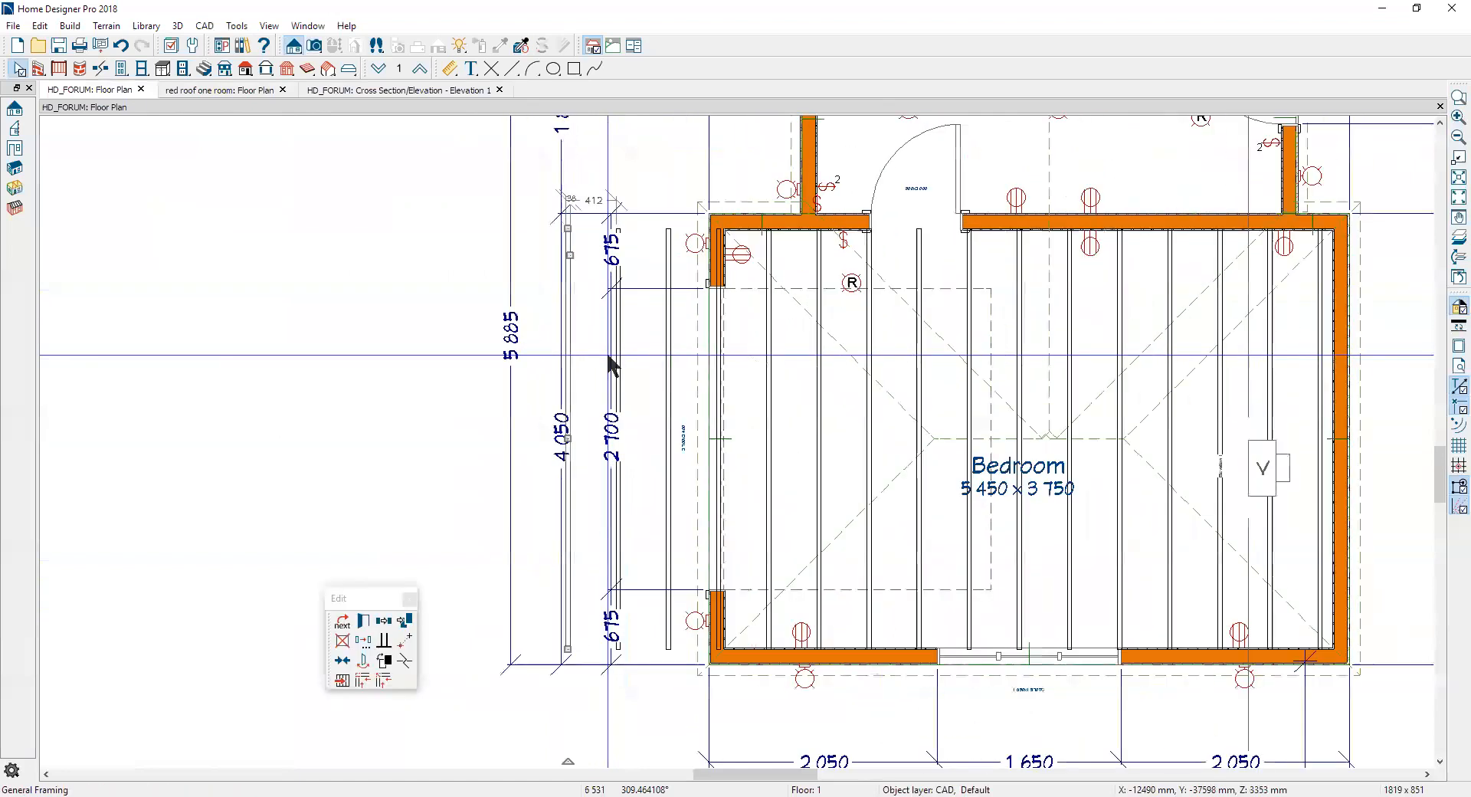
{"action": "key", "text": "Delete"}
{"action": "left_click", "coordinate": [620, 349]}
{"action": "key", "text": "Delete"}
{"action": "left_click", "coordinate": [674, 363]}
{"action": "key", "text": "Delete"}
{"action": "scroll", "coordinate": [670, 299], "scroll_direction": "down", "scroll_amount": 1}
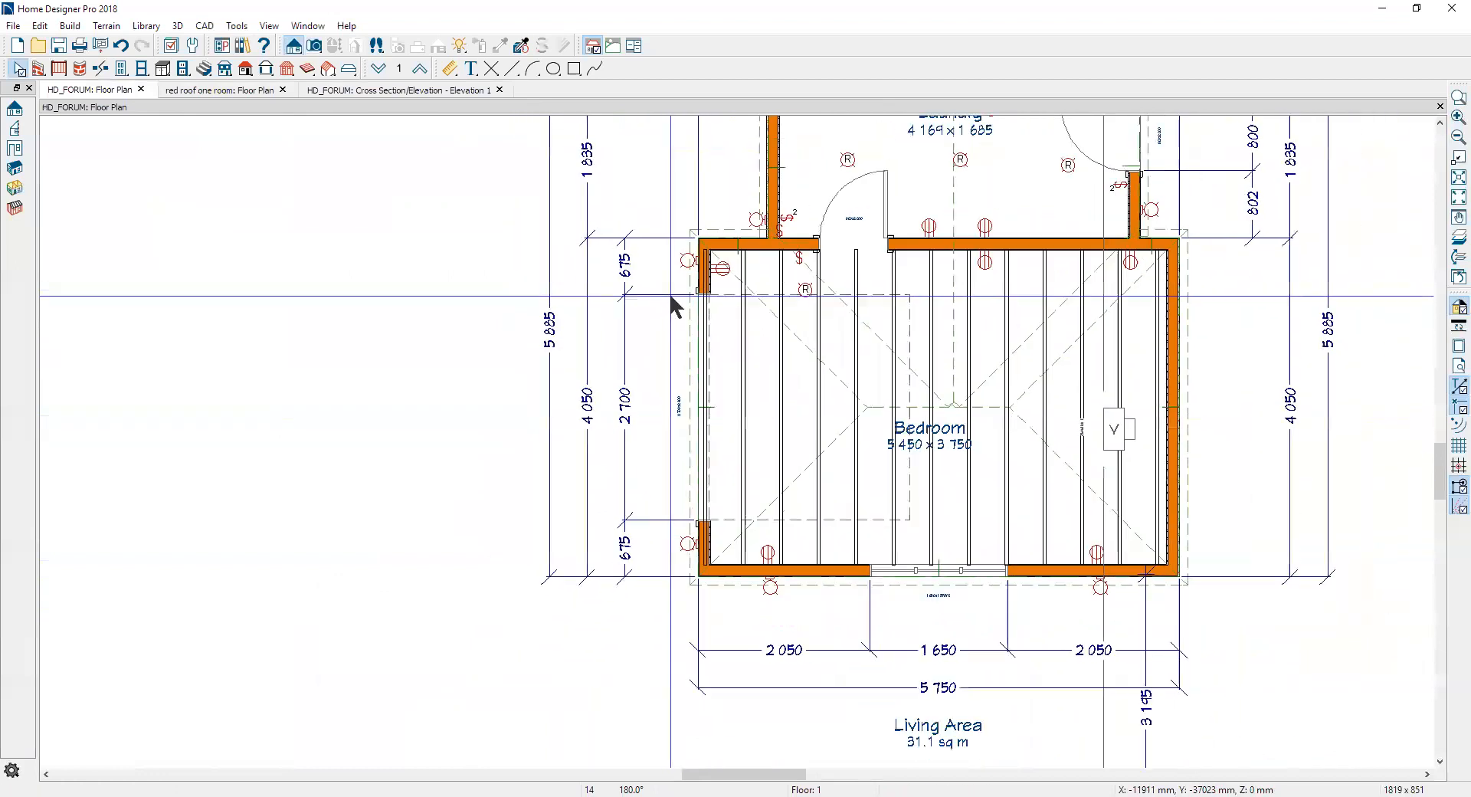
Step: Examine the bedroom ceiling joists beneath the rafters in a perspective framing overview, dismissing the missing files notice, and close the view
{"action": "scroll", "coordinate": [671, 301], "scroll_direction": "down", "scroll_amount": 2}
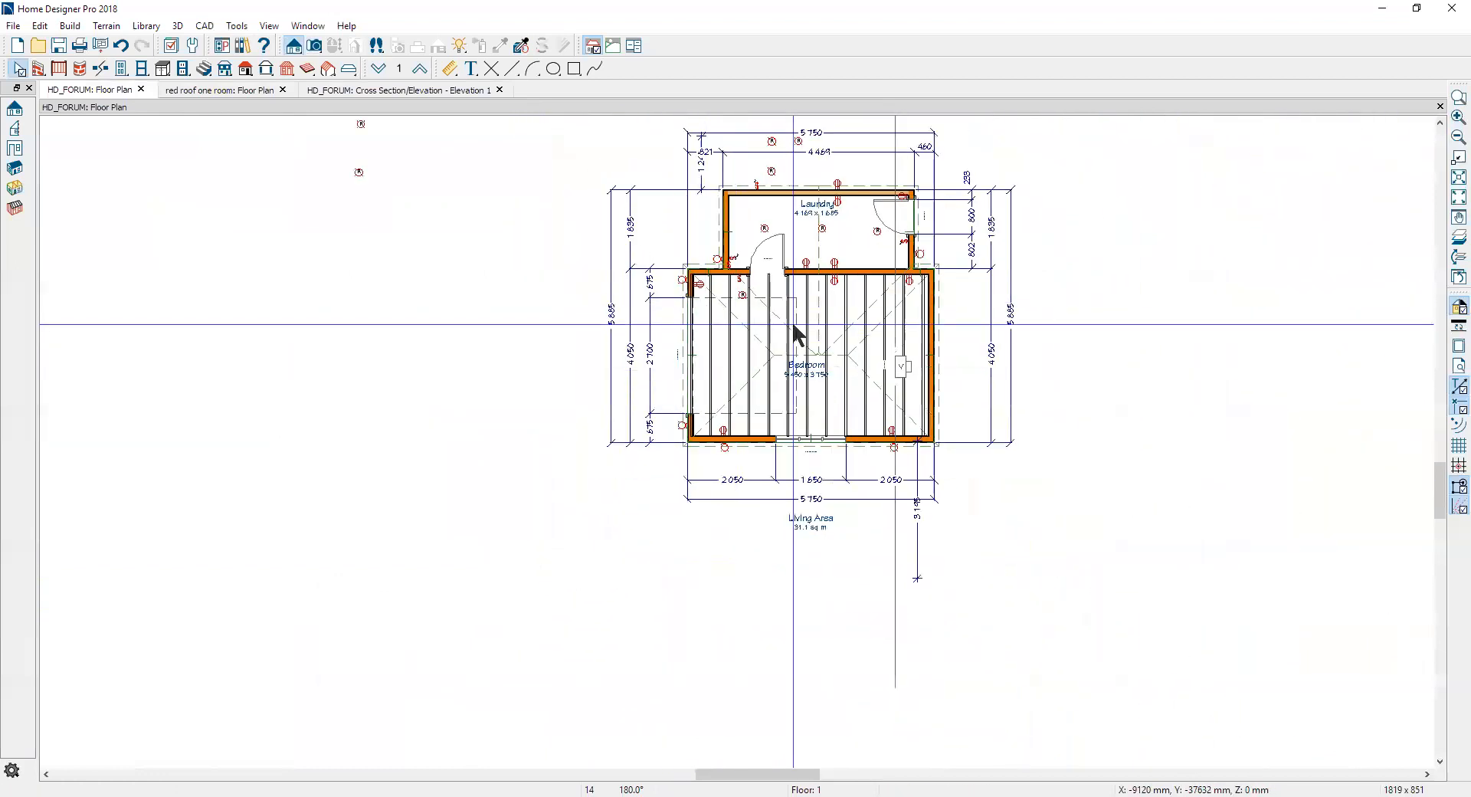
{"action": "left_click", "coordinate": [297, 50]}
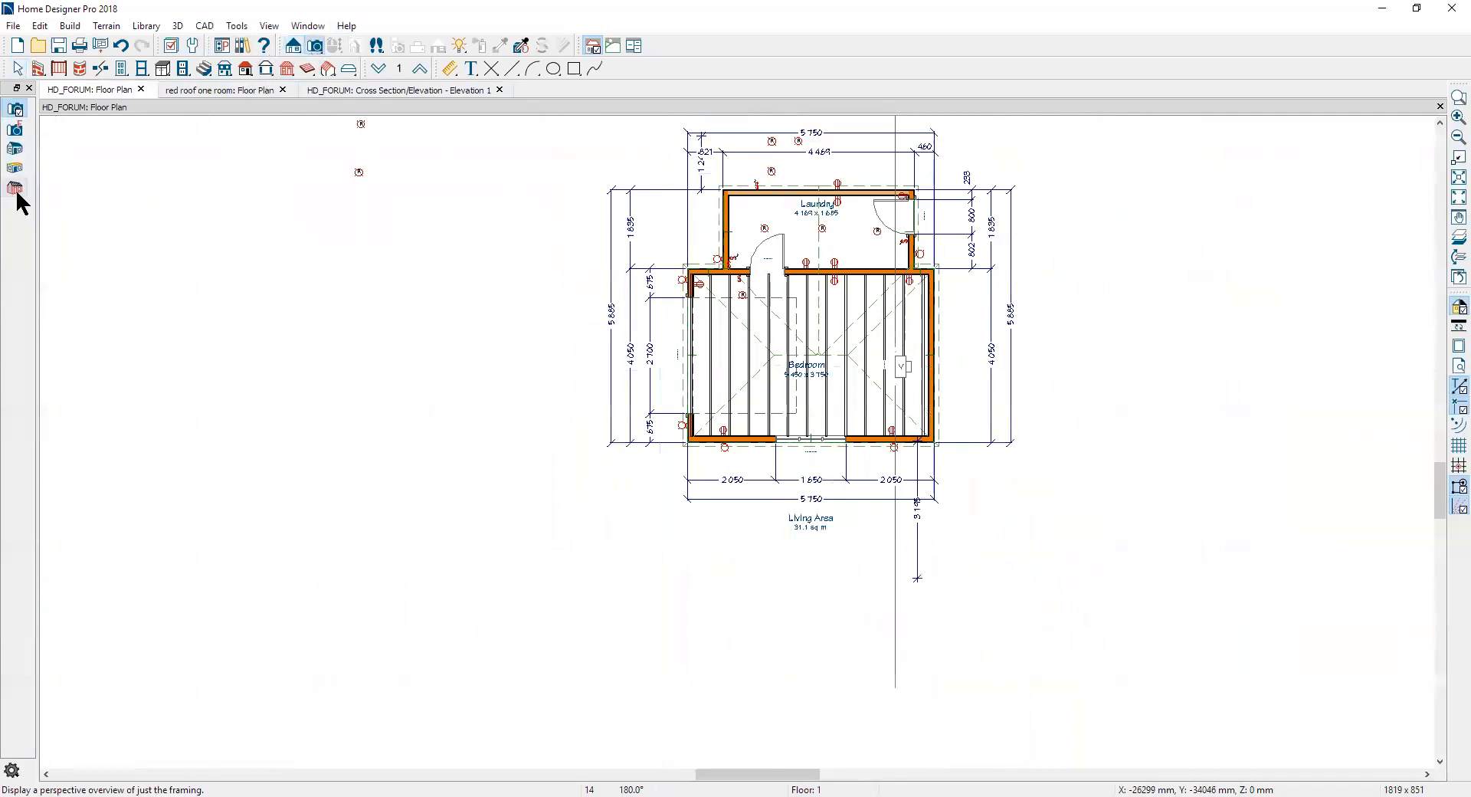
{"action": "left_click", "coordinate": [16, 189]}
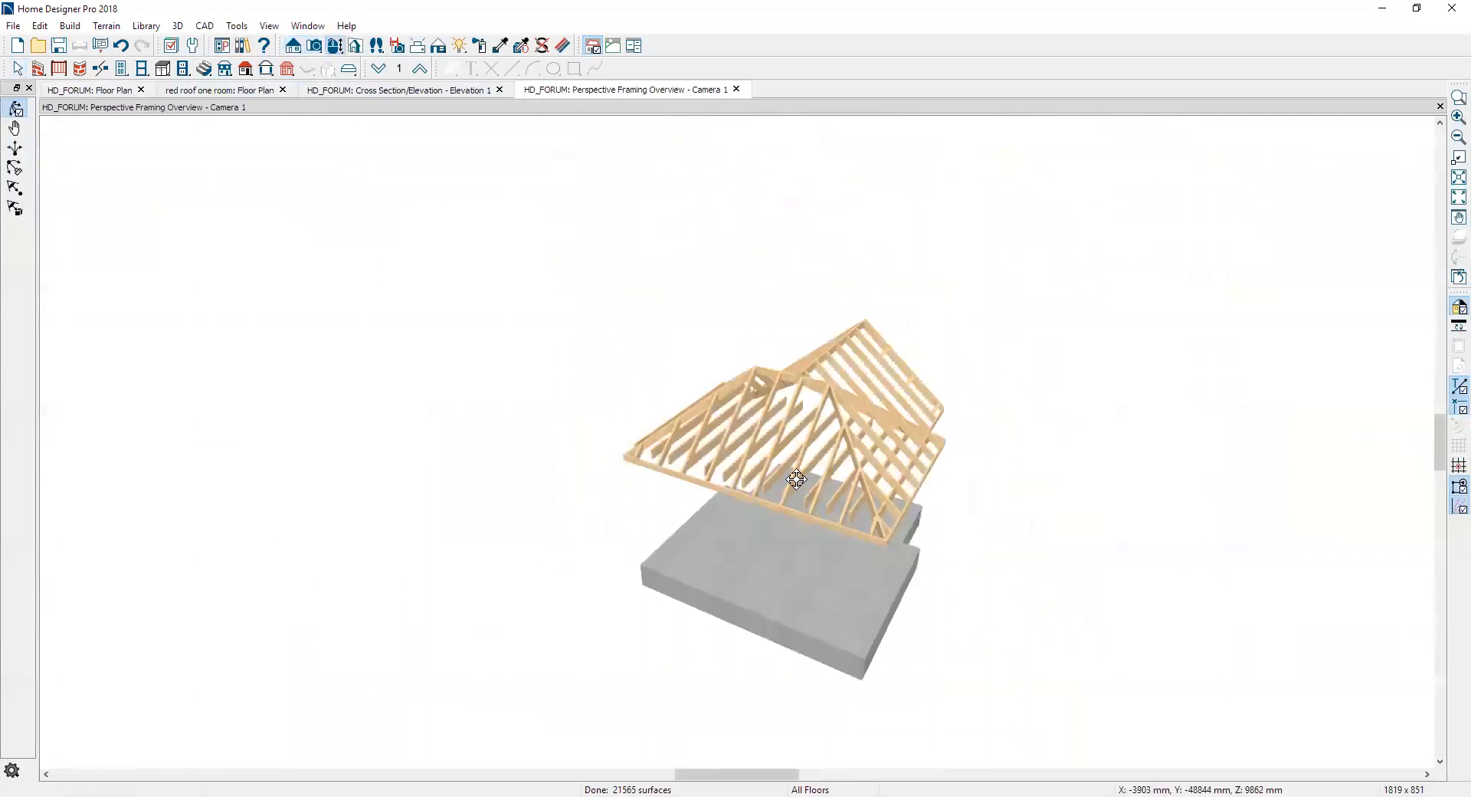
{"action": "scroll", "coordinate": [797, 479], "scroll_direction": "up", "scroll_amount": 5}
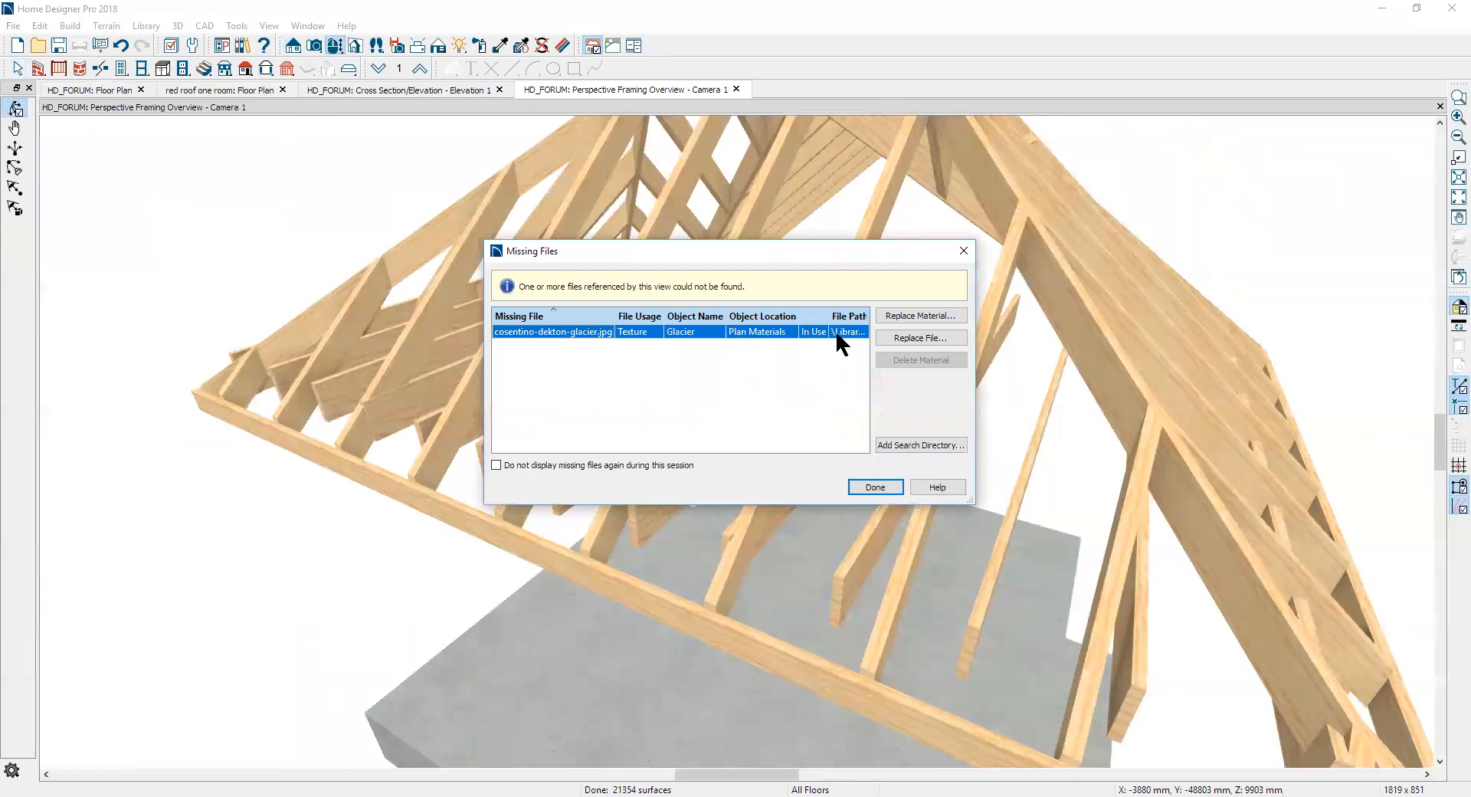
{"action": "left_click", "coordinate": [874, 487]}
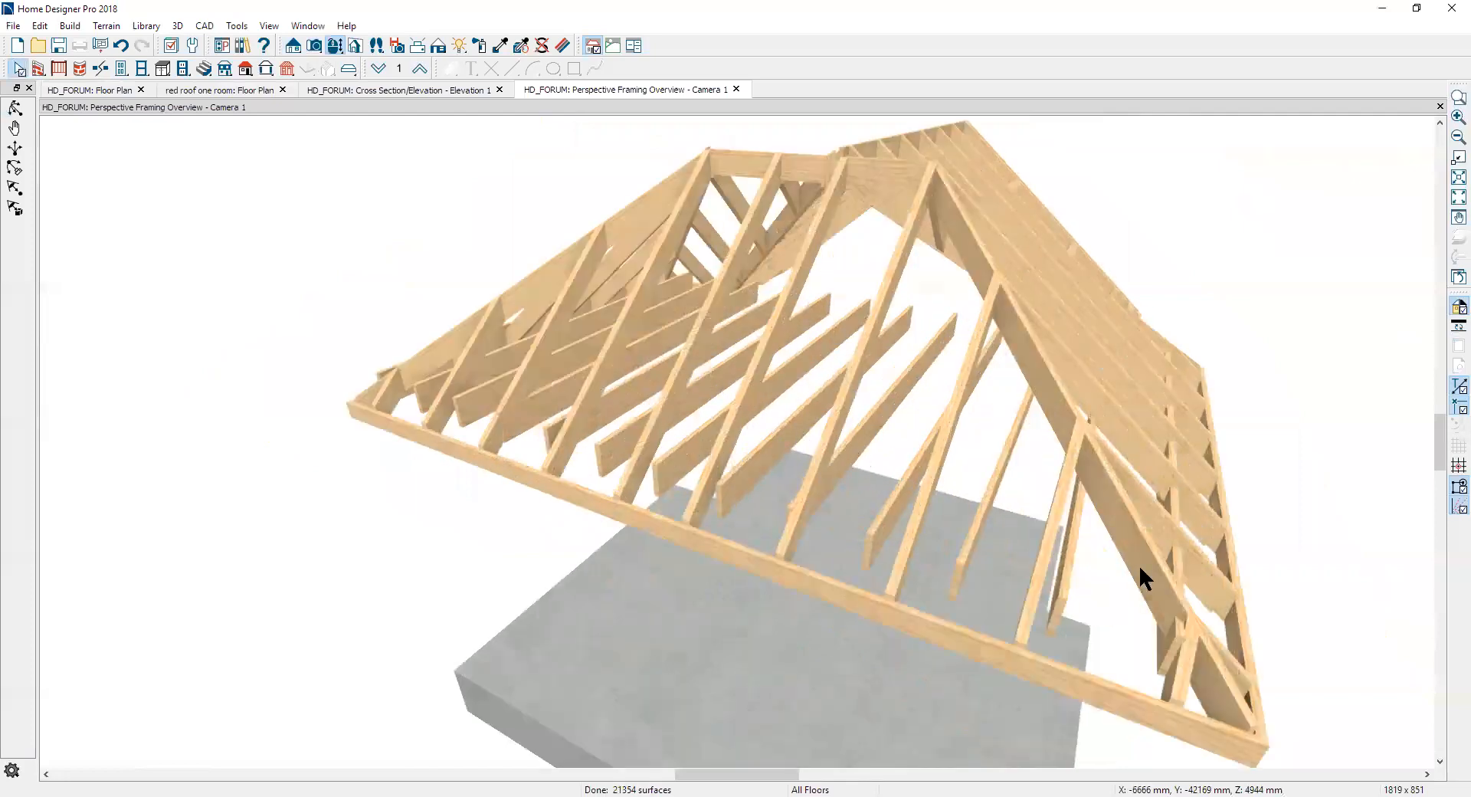
{"action": "left_click", "coordinate": [1440, 106]}
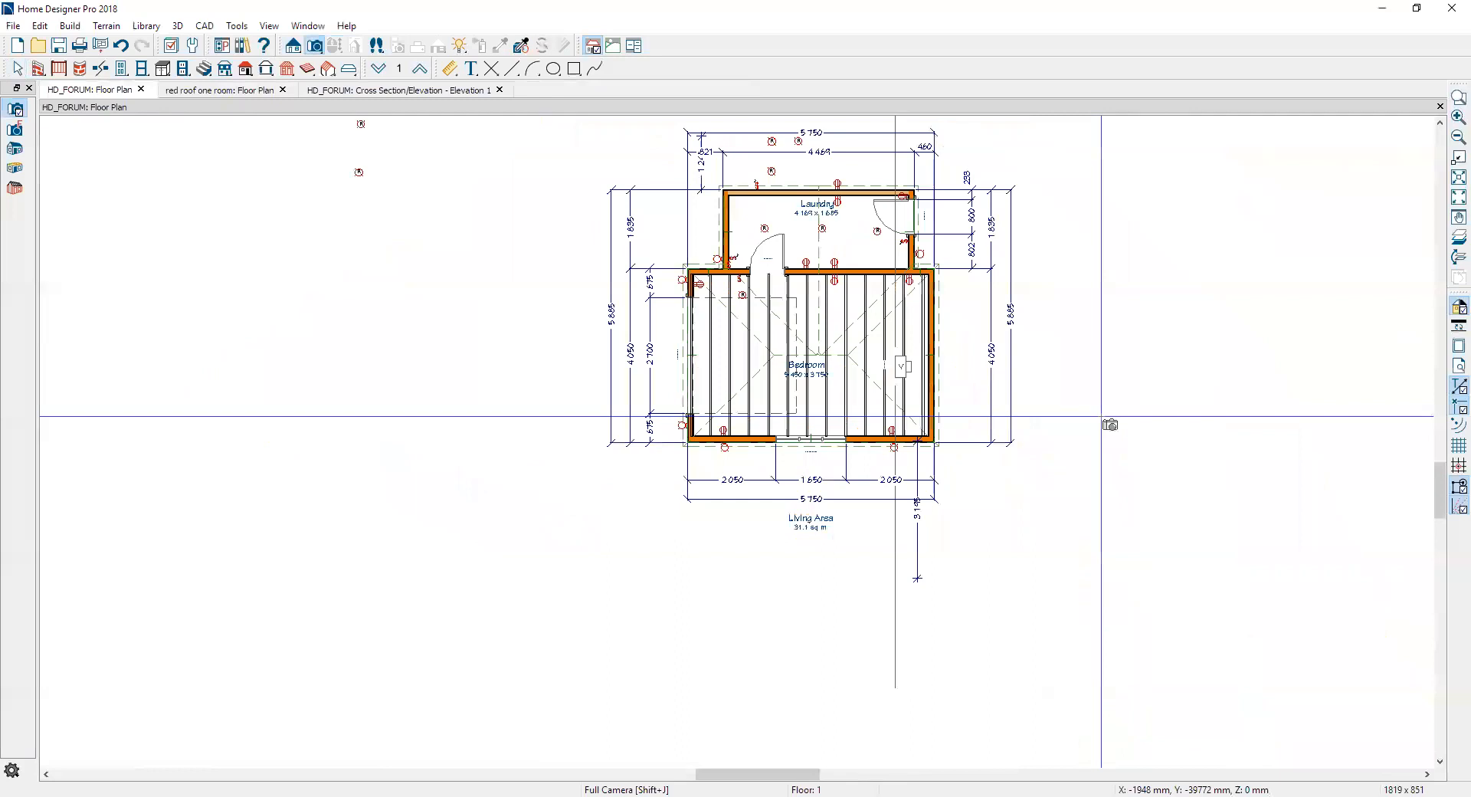
Step: Copy the second bedroom joist from the right wall up into the laundry and shorten the copy to 1 890 mm
{"action": "scroll", "coordinate": [874, 198], "scroll_direction": "up", "scroll_amount": 2}
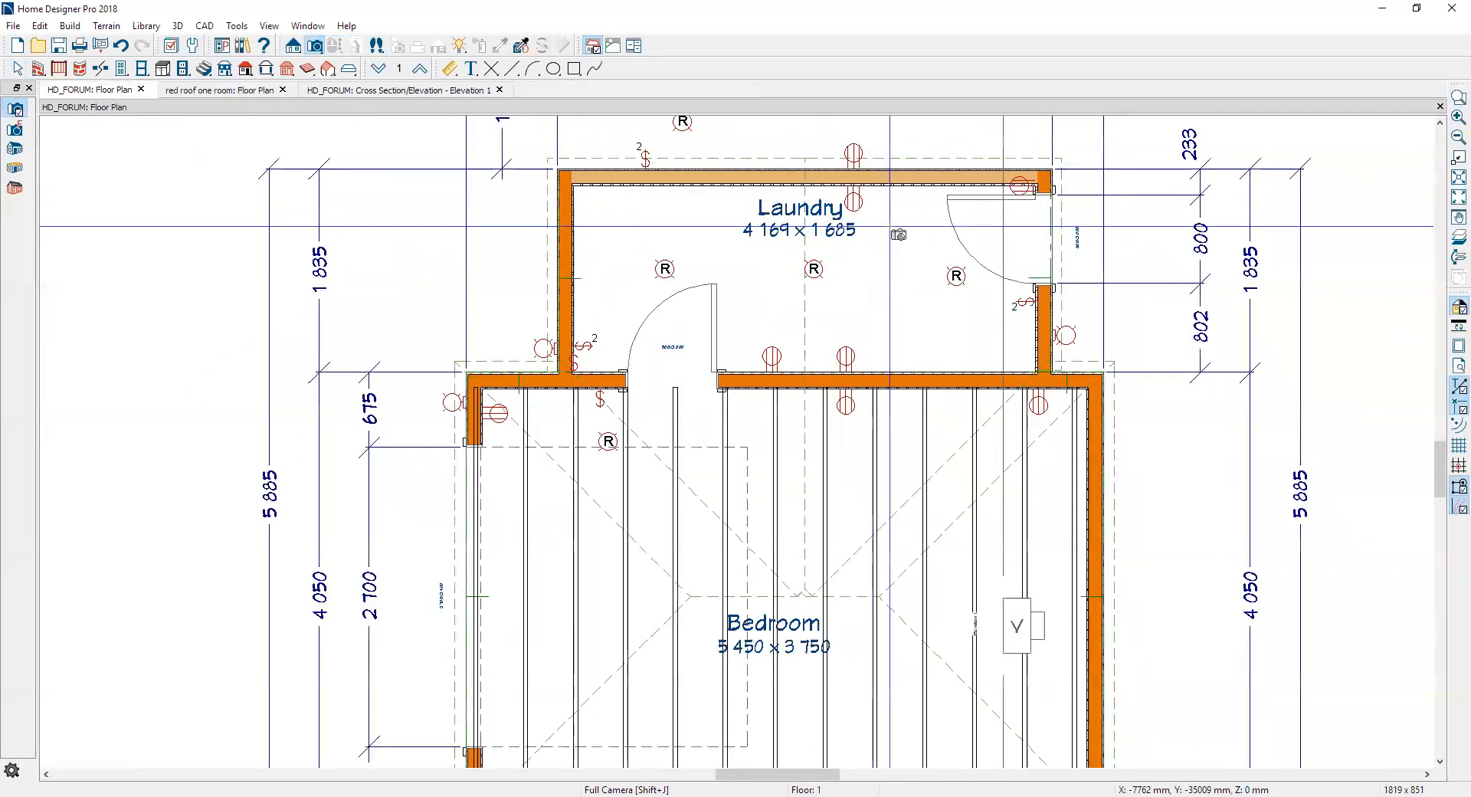
{"action": "key", "text": "space"}
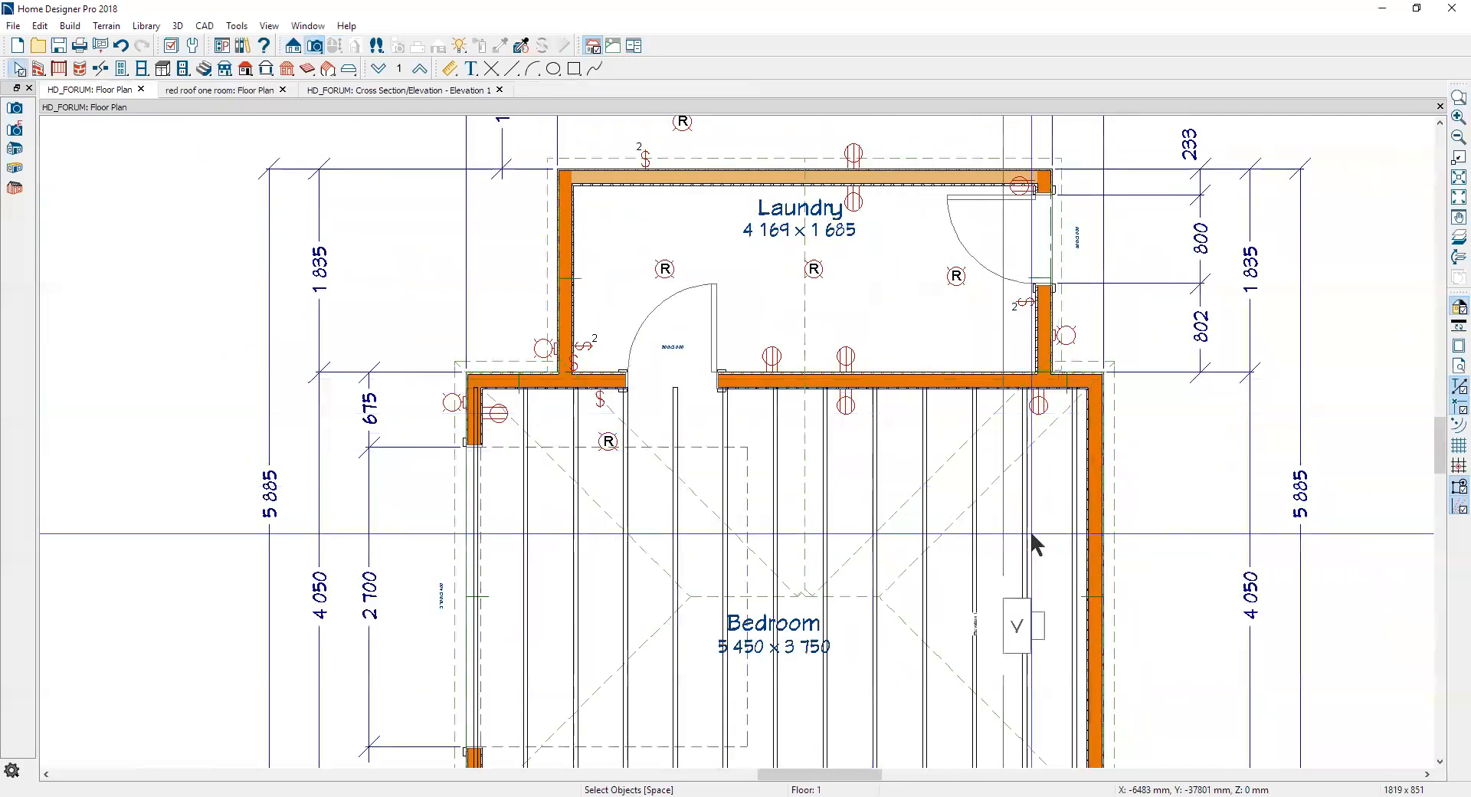
{"action": "left_click", "coordinate": [1027, 540]}
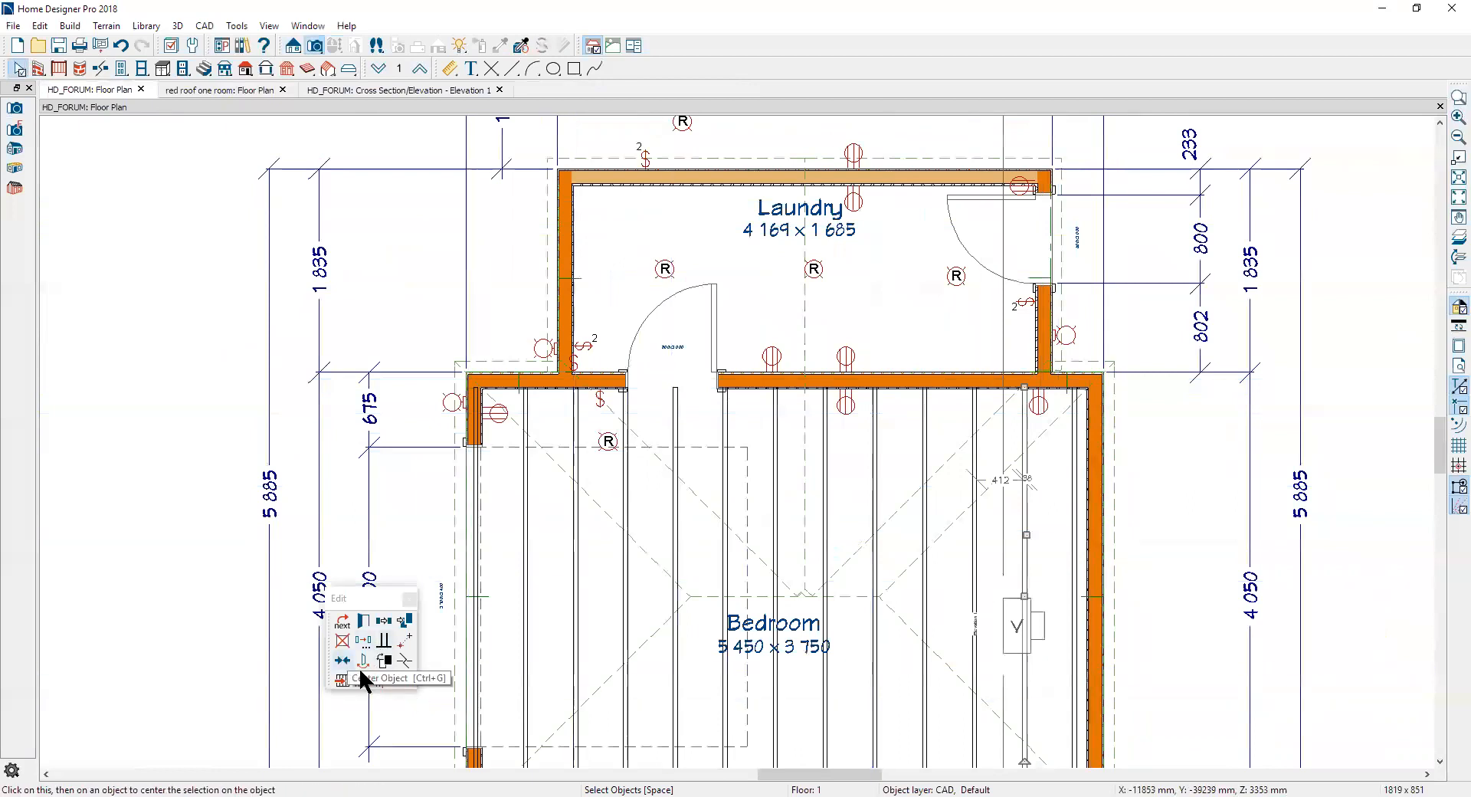
{"action": "left_click", "coordinate": [383, 622]}
{"action": "left_click_drag", "start_coordinate": [1027, 602], "coordinate": [1025, 395]}
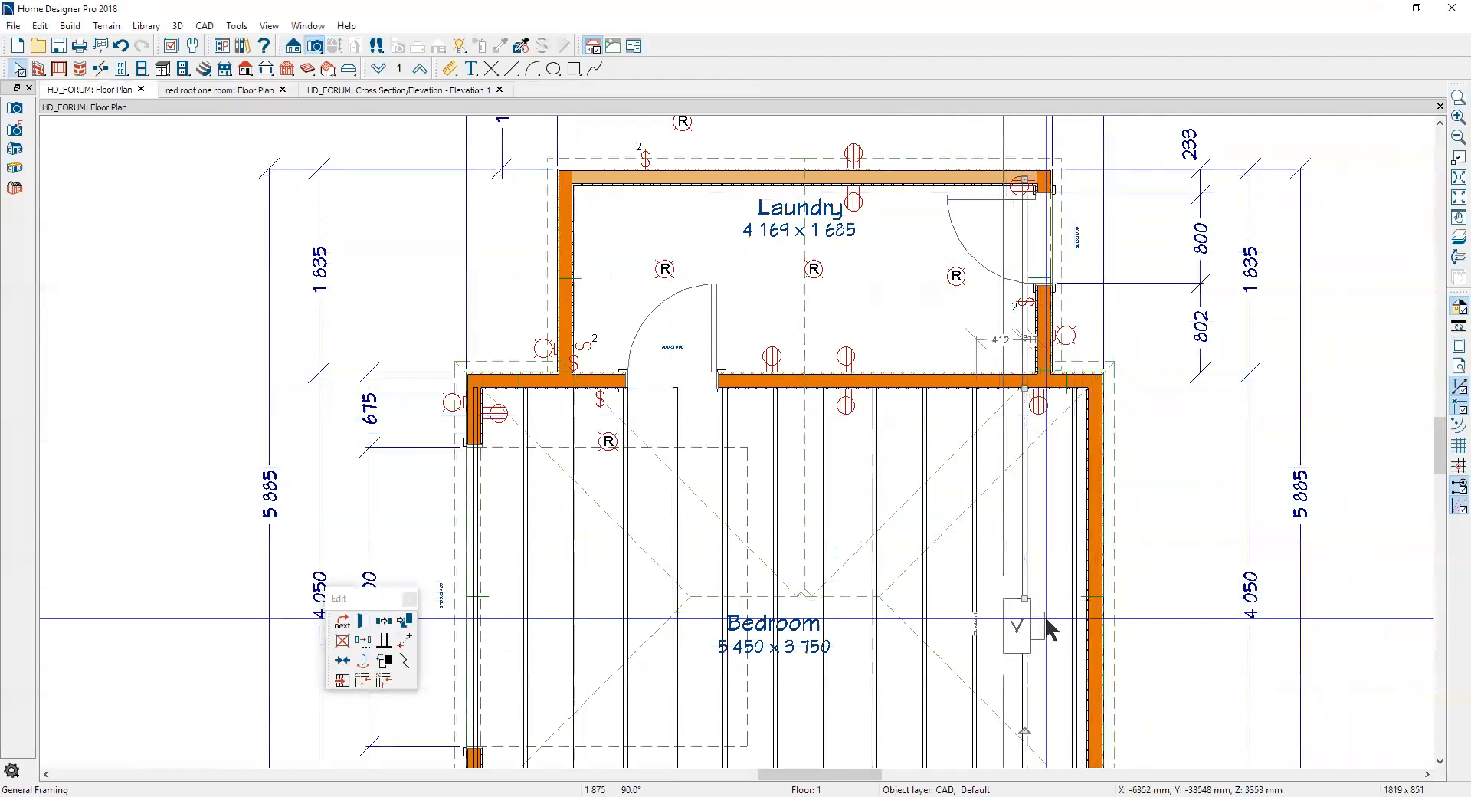
{"action": "left_click_drag", "start_coordinate": [1024, 598], "coordinate": [1025, 387]}
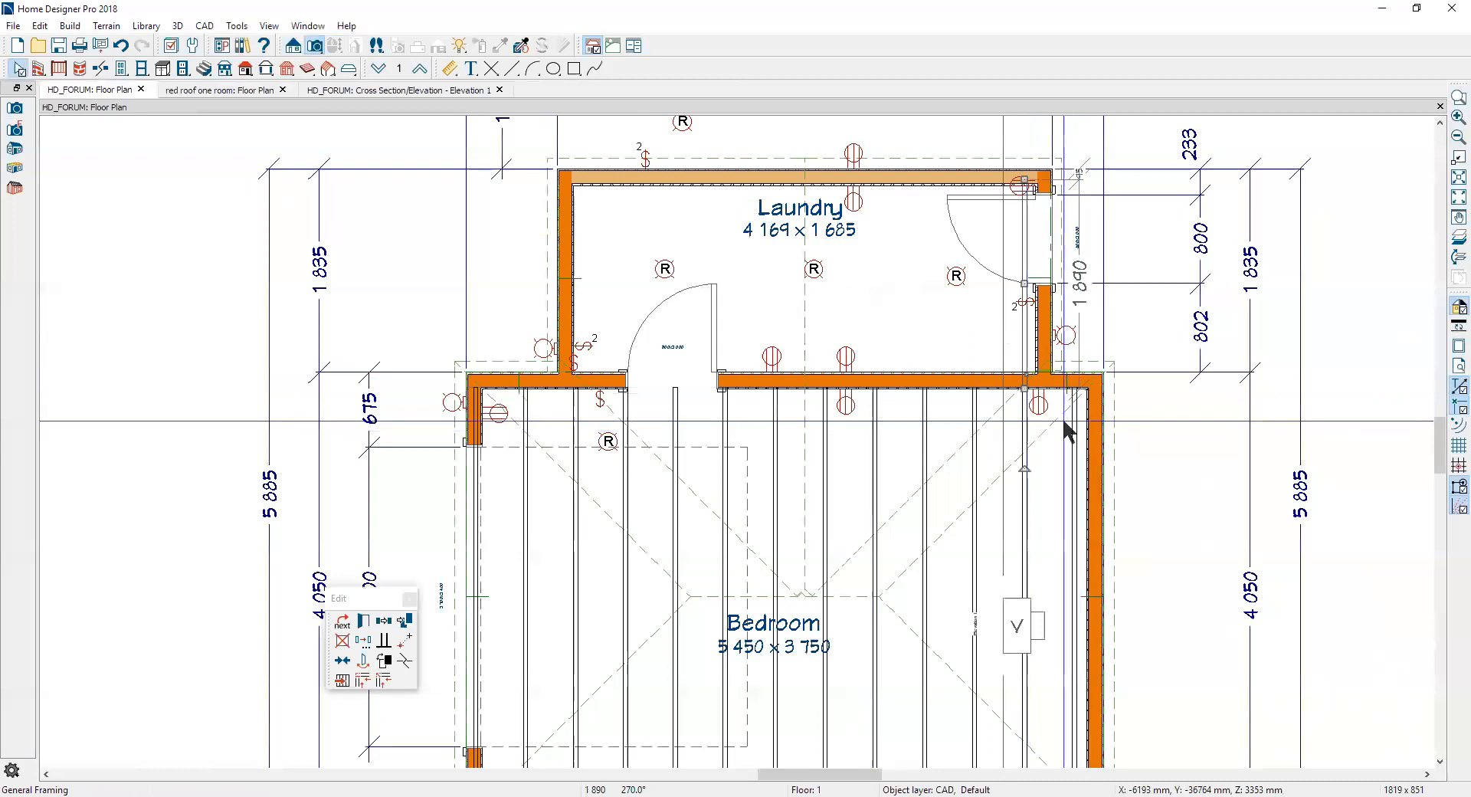
Step: Nudge the laundry joist slightly left so it sits alongside the bedroom joist where they meet over the shared wall
{"action": "key", "text": "Left"}
{"action": "key", "text": "Left"}
{"action": "key", "text": "Left"}
{"action": "key", "text": "Left"}
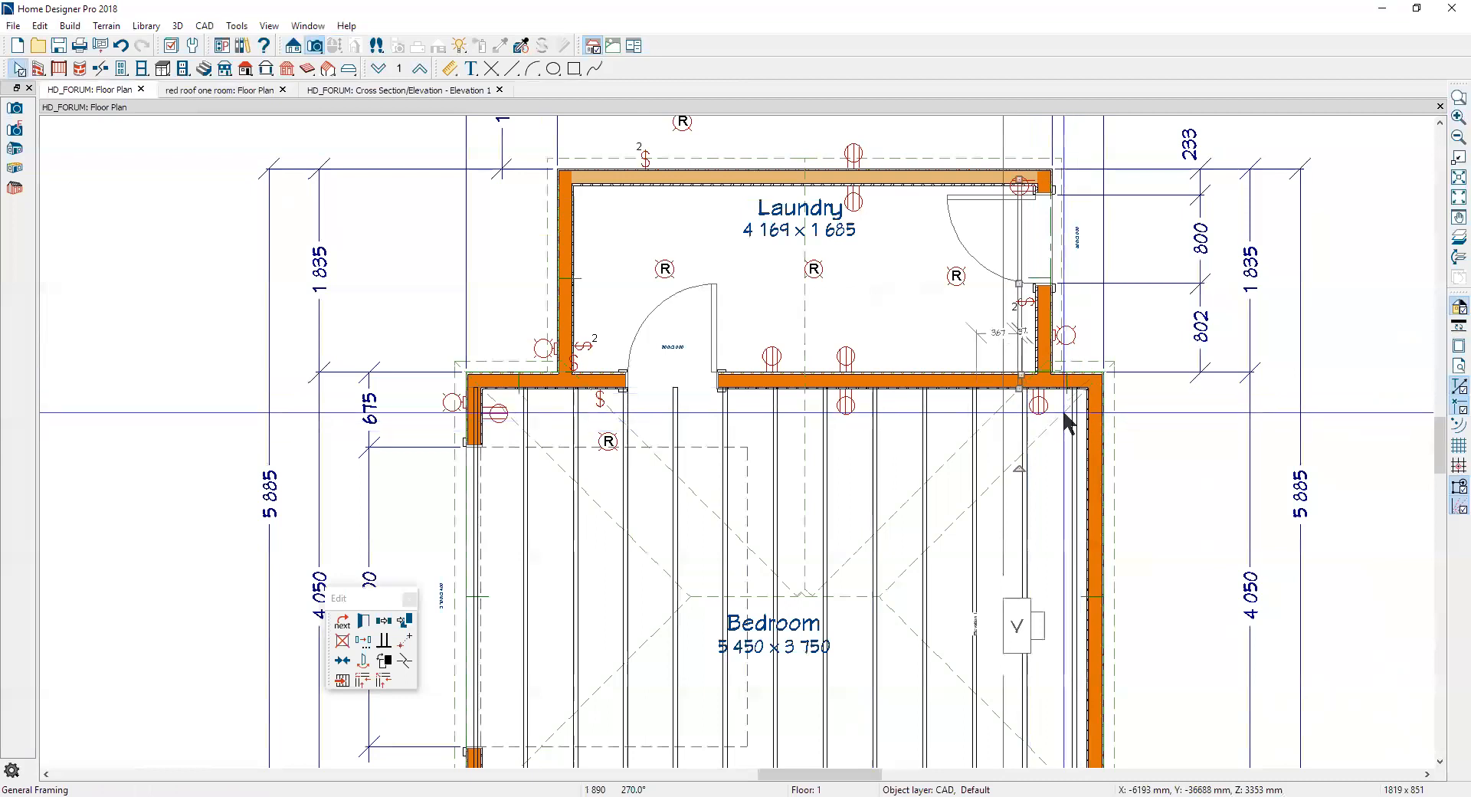
{"action": "key", "text": "Left"}
{"action": "key", "text": "Escape"}
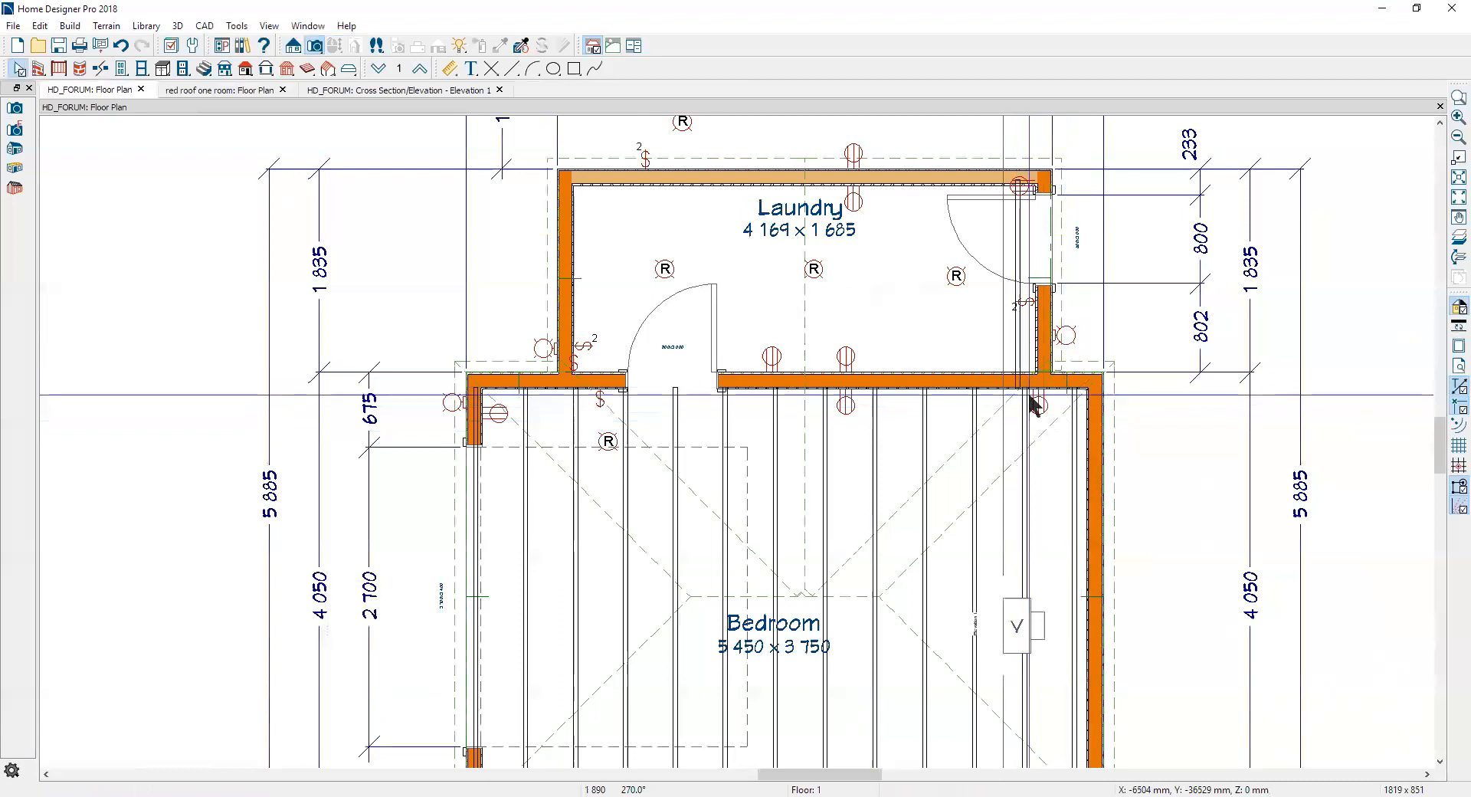
{"action": "left_click", "coordinate": [1019, 350]}
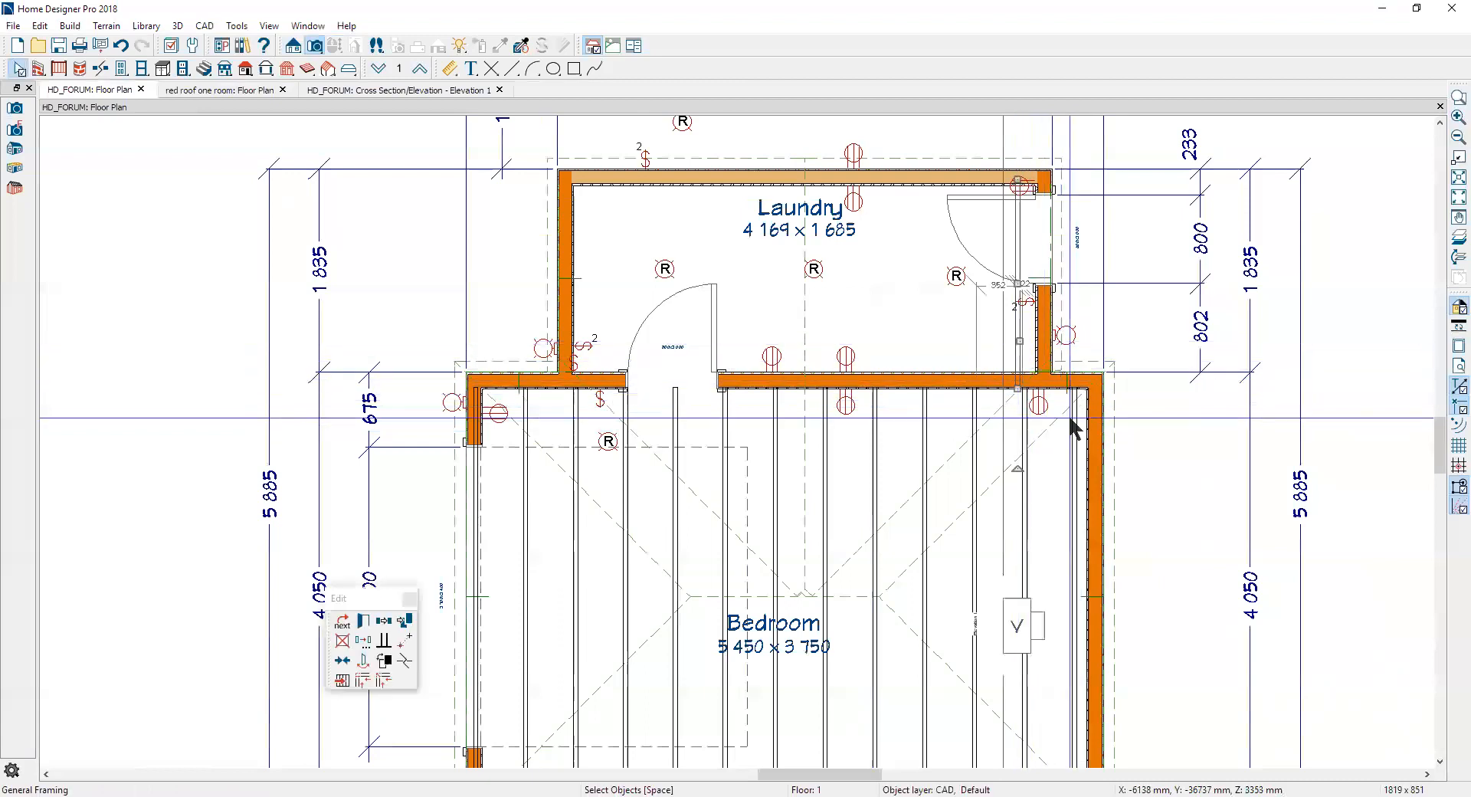
{"action": "left_click", "coordinate": [370, 634]}
{"action": "left_click", "coordinate": [435, 189]}
{"action": "key", "text": "Tab"}
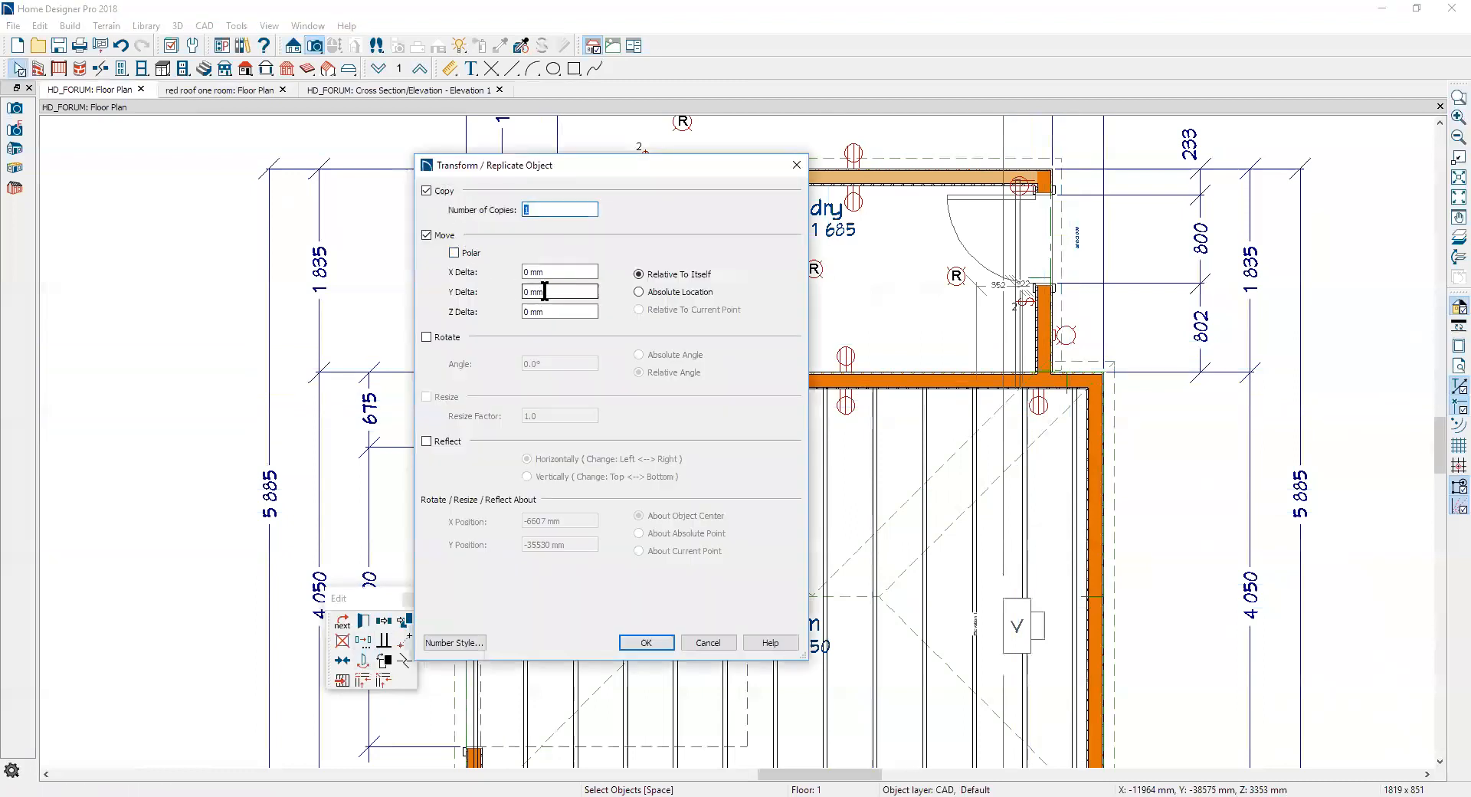
{"action": "type", "text": "0"}
{"action": "left_click", "coordinate": [552, 272]}
{"action": "key", "text": "BackSpace"}
{"action": "left_click", "coordinate": [699, 641]}
Step: Check the joist spacing for floor 1 in the plan's Framing Defaults and close the defaults without changes
{"action": "left_click", "coordinate": [40, 27]}
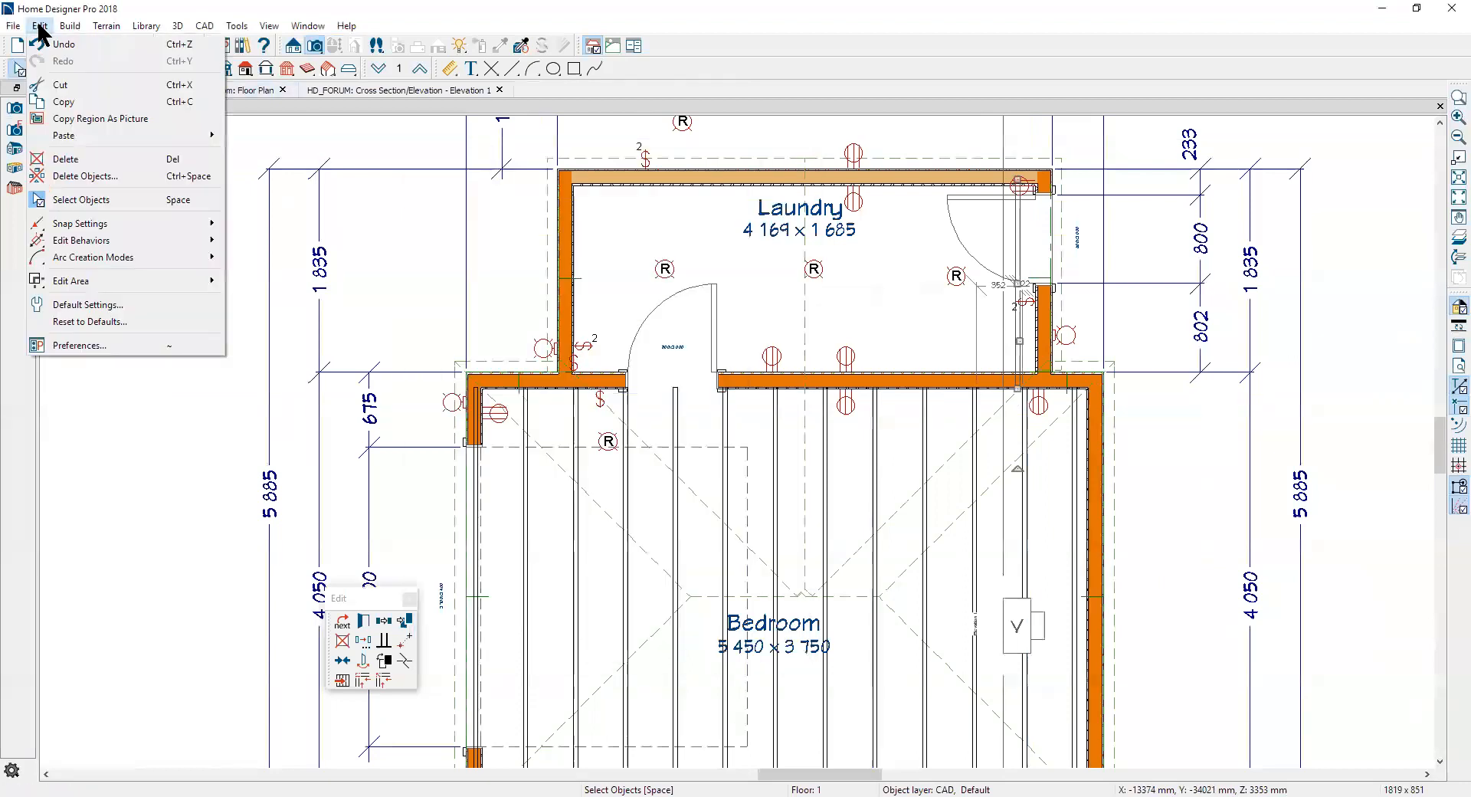
{"action": "left_click", "coordinate": [118, 307]}
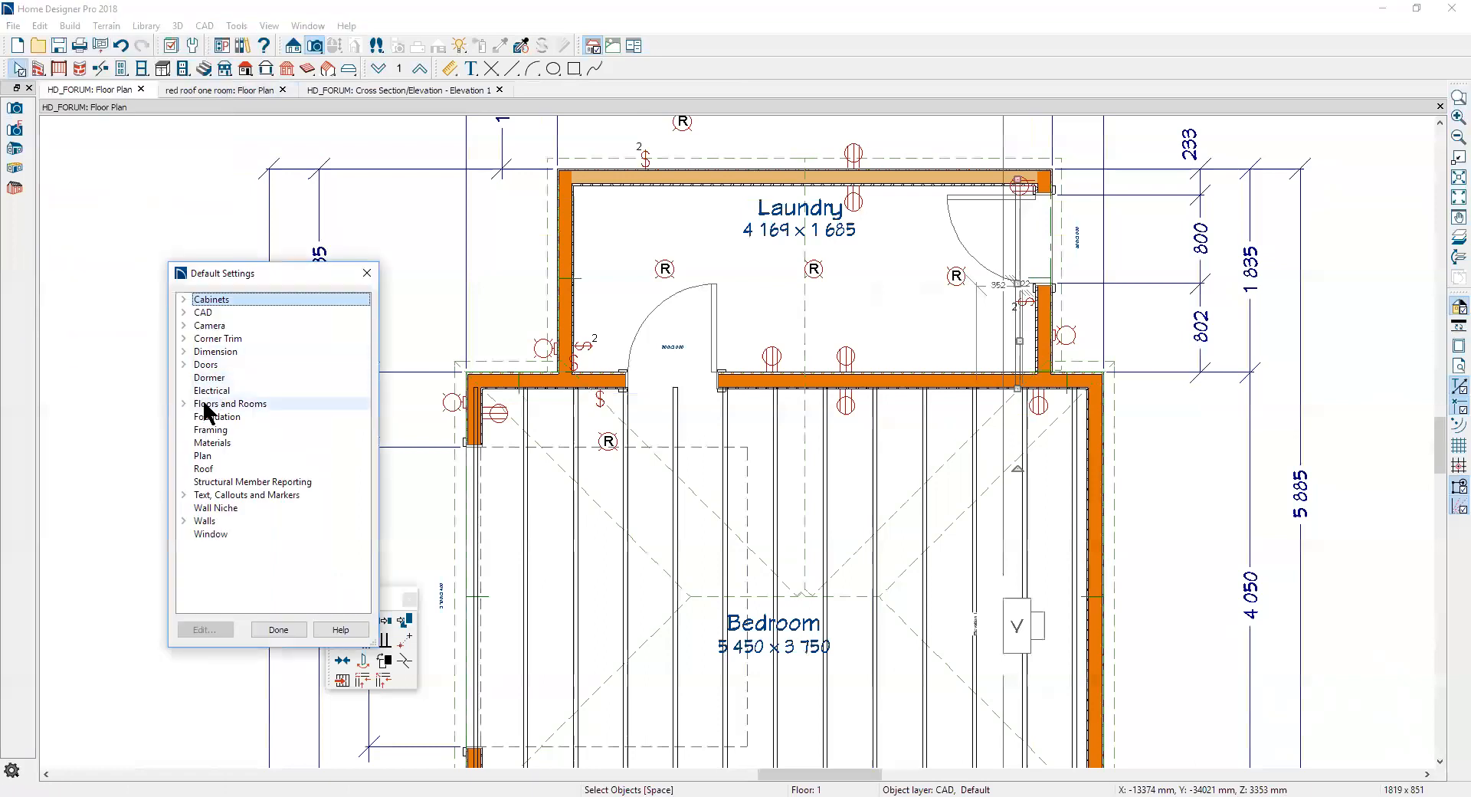
{"action": "left_click", "coordinate": [207, 429]}
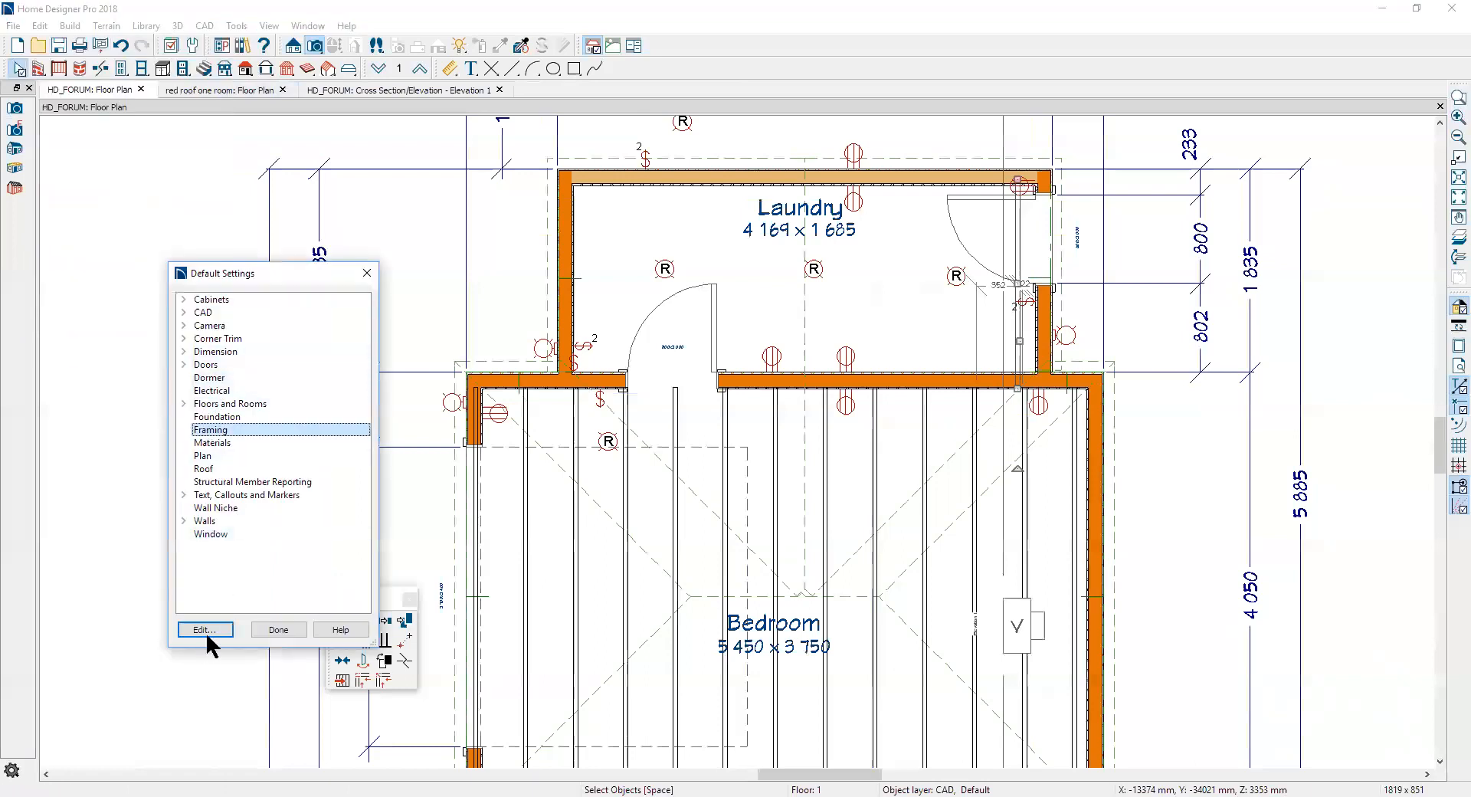
{"action": "left_click", "coordinate": [208, 628]}
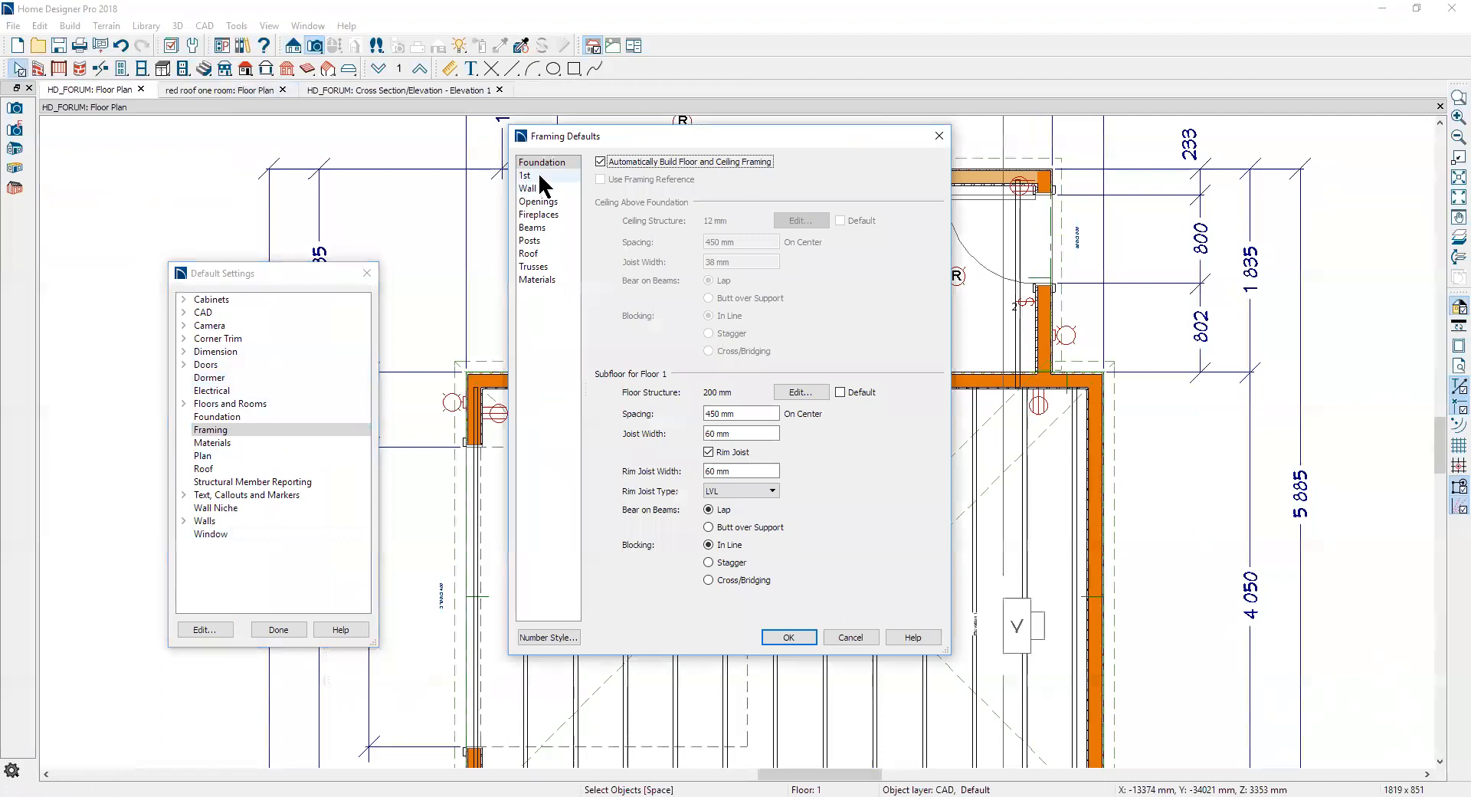
{"action": "left_click", "coordinate": [536, 175]}
{"action": "left_click_drag", "start_coordinate": [850, 637], "coordinate": [176, 617]}
{"action": "left_click", "coordinate": [276, 634]}
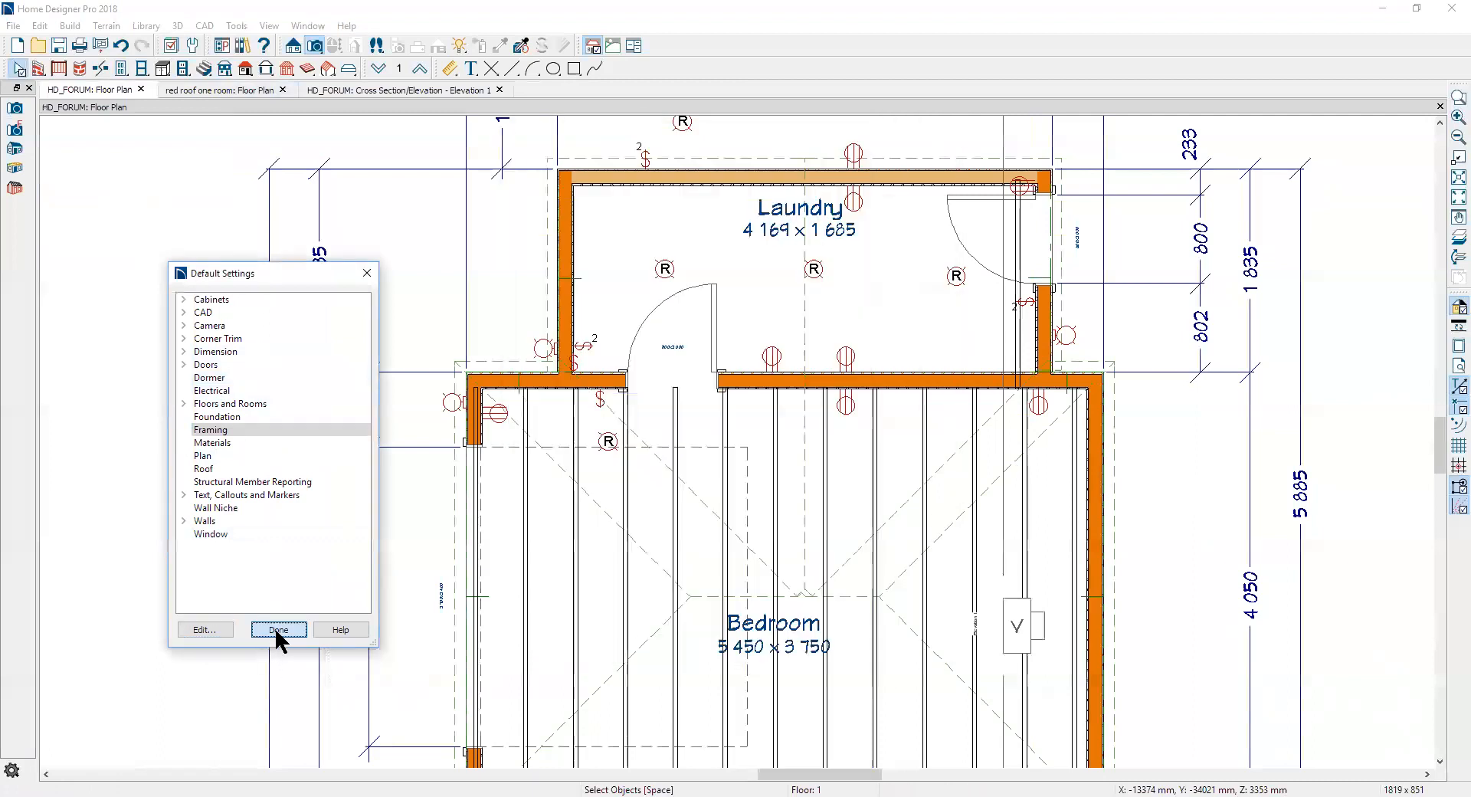
Step: Replicate the laundry joist 10 times with an X Delta of -450 mm and delete the surplus copy outside the laundry's left wall
{"action": "left_click", "coordinate": [1014, 351]}
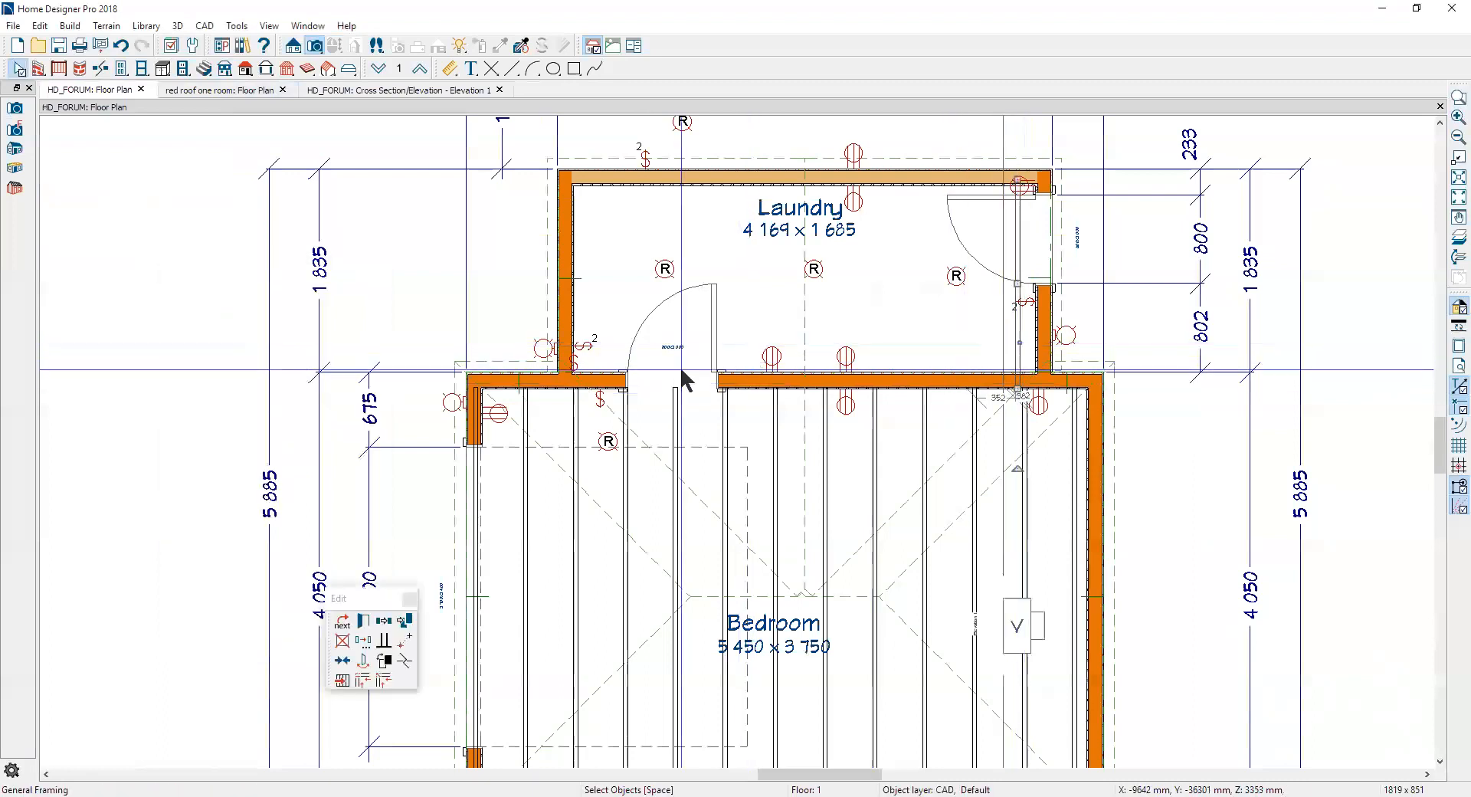
{"action": "left_click", "coordinate": [364, 643]}
{"action": "left_click", "coordinate": [557, 208]}
{"action": "type", "text": "0"}
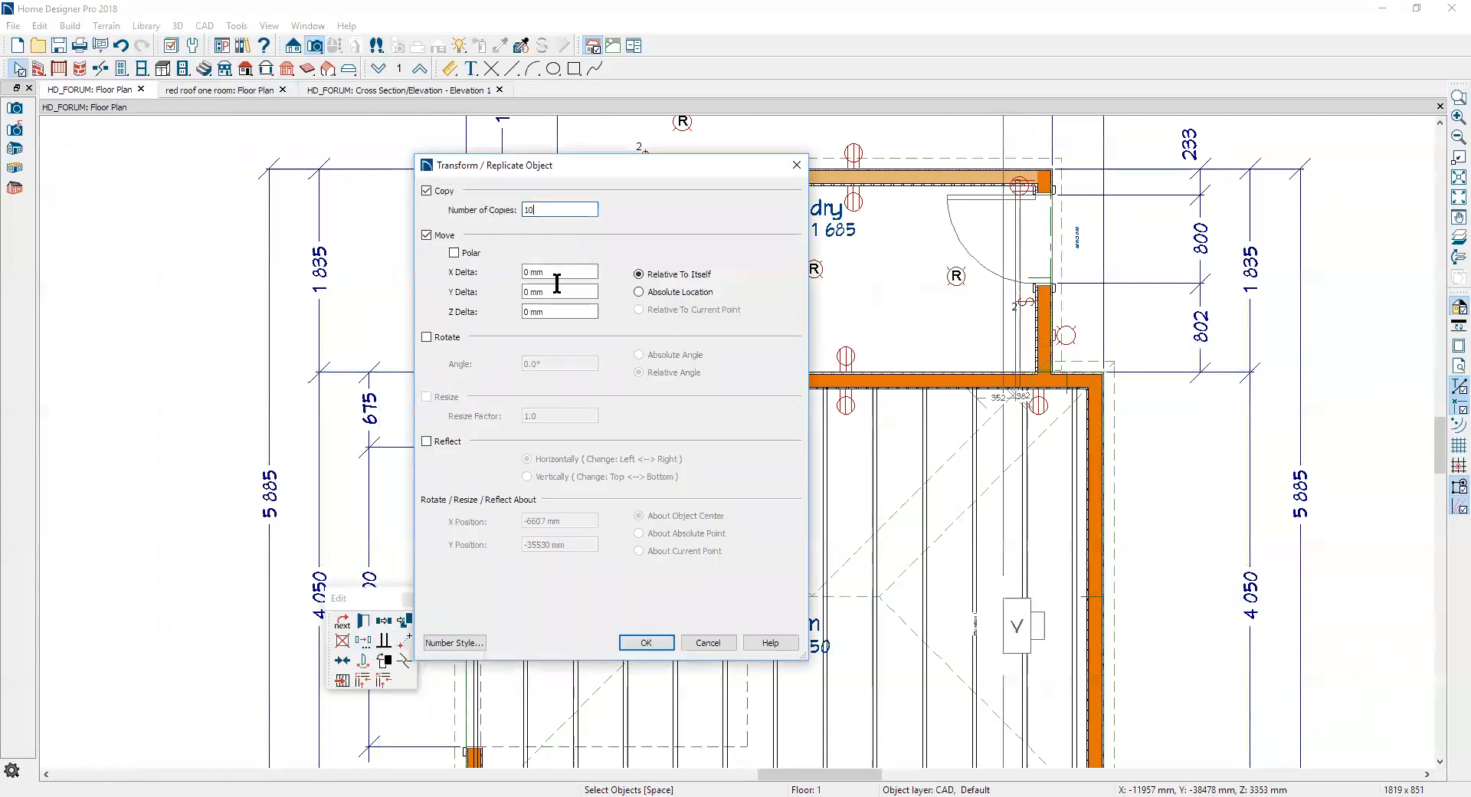
{"action": "left_click", "coordinate": [548, 272]}
{"action": "key", "text": "shift+Home"}
{"action": "type", "text": "-450 mm"}
{"action": "left_click", "coordinate": [645, 642]}
{"action": "left_click", "coordinate": [519, 254]}
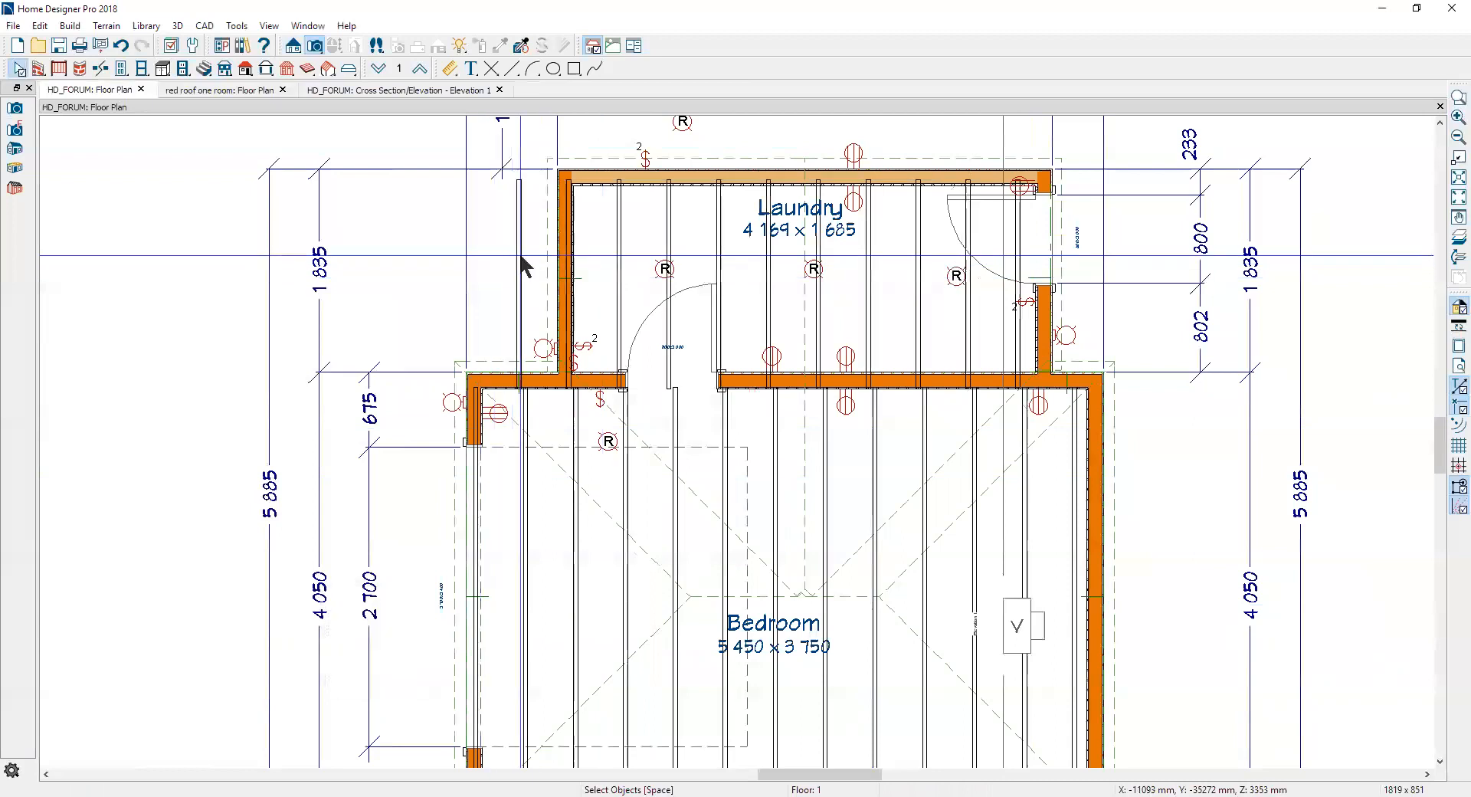
{"action": "key", "text": "Delete"}
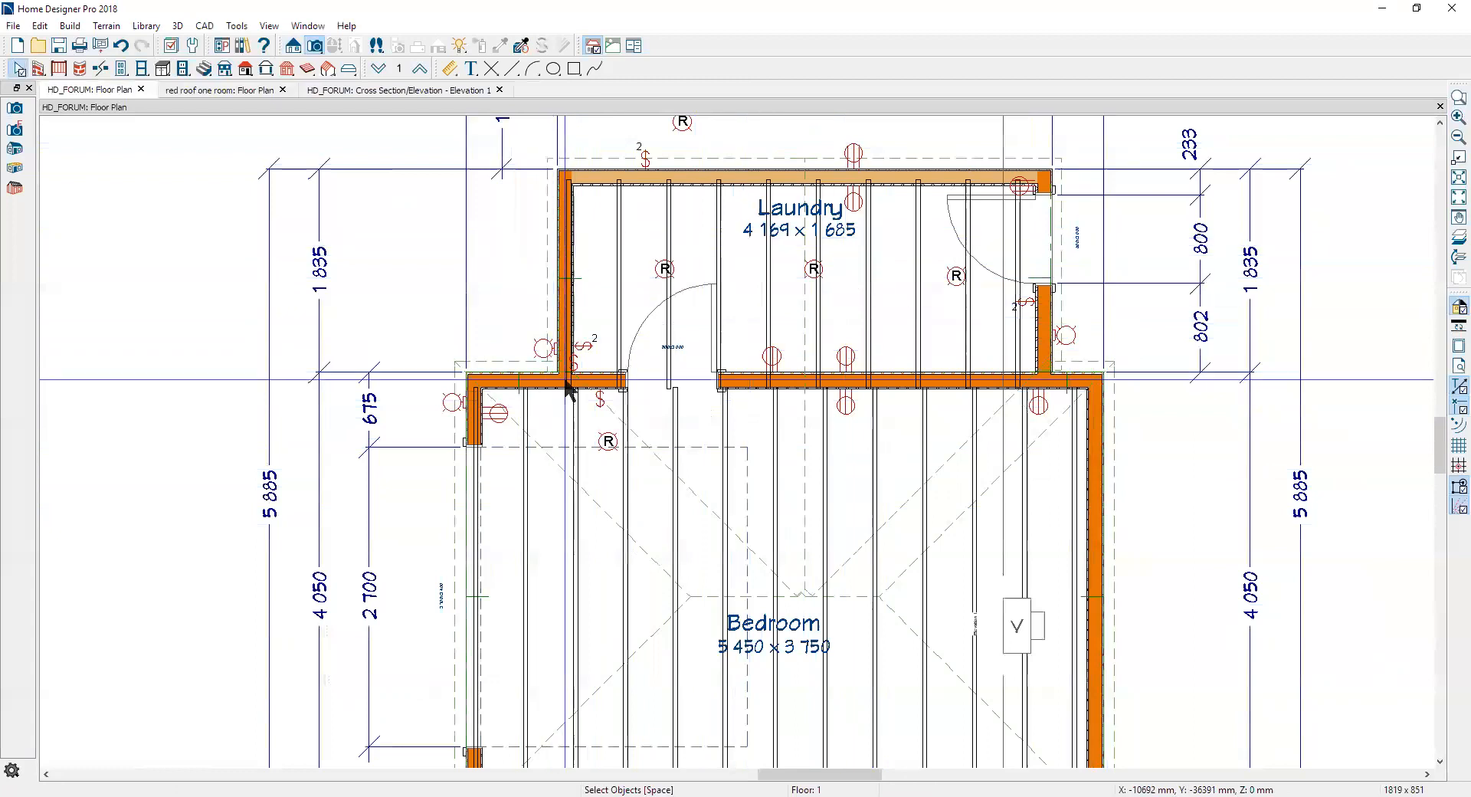
Step: Inspect the laundry and bedroom ceiling joists from the laundry side in a perspective framing overview and close it
{"action": "scroll", "coordinate": [701, 222], "scroll_direction": "down", "scroll_amount": 1}
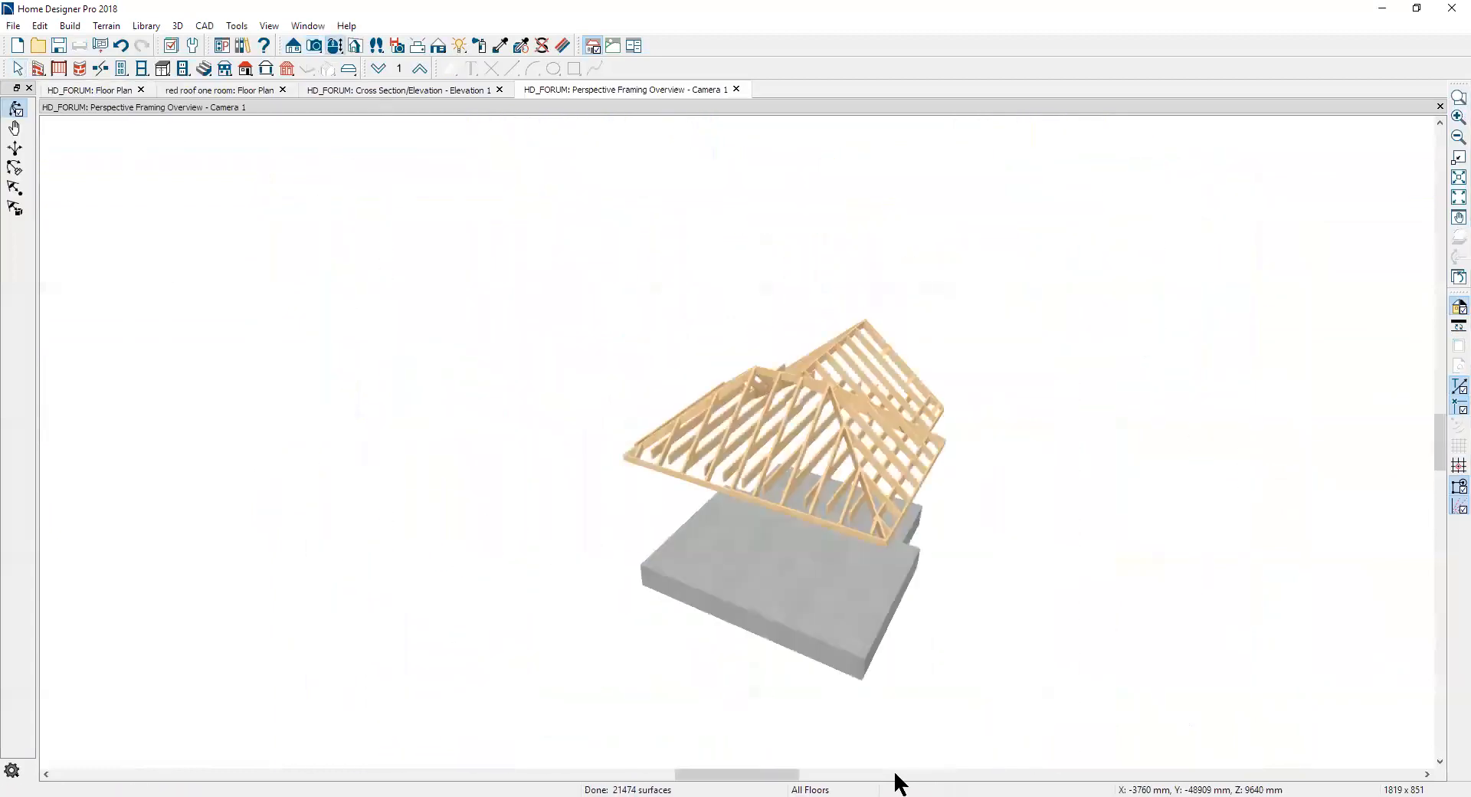
{"action": "left_click_drag", "start_coordinate": [786, 404], "coordinate": [505, 391]}
{"action": "scroll", "coordinate": [552, 416], "scroll_direction": "up", "scroll_amount": 5}
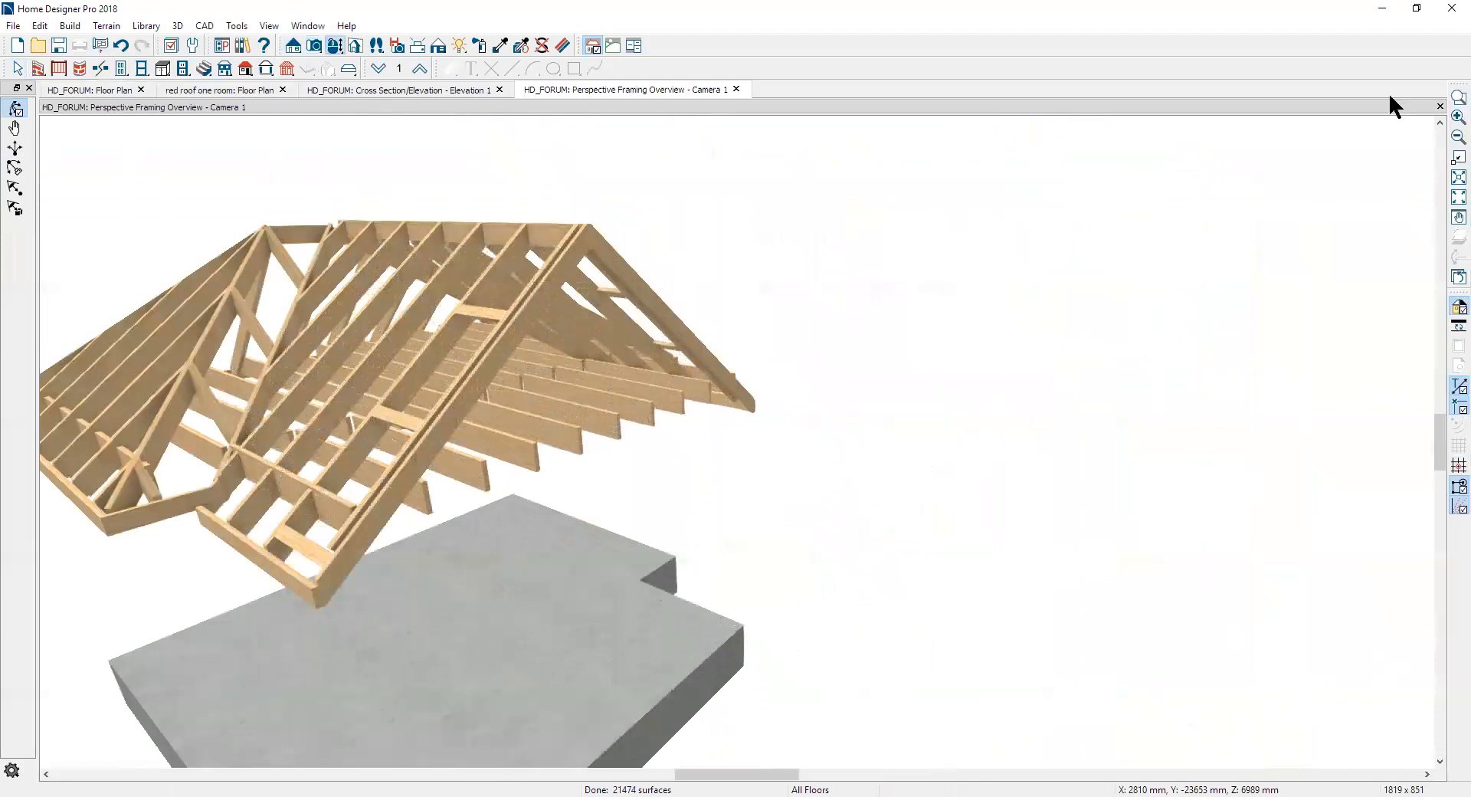
{"action": "left_click", "coordinate": [1439, 107]}
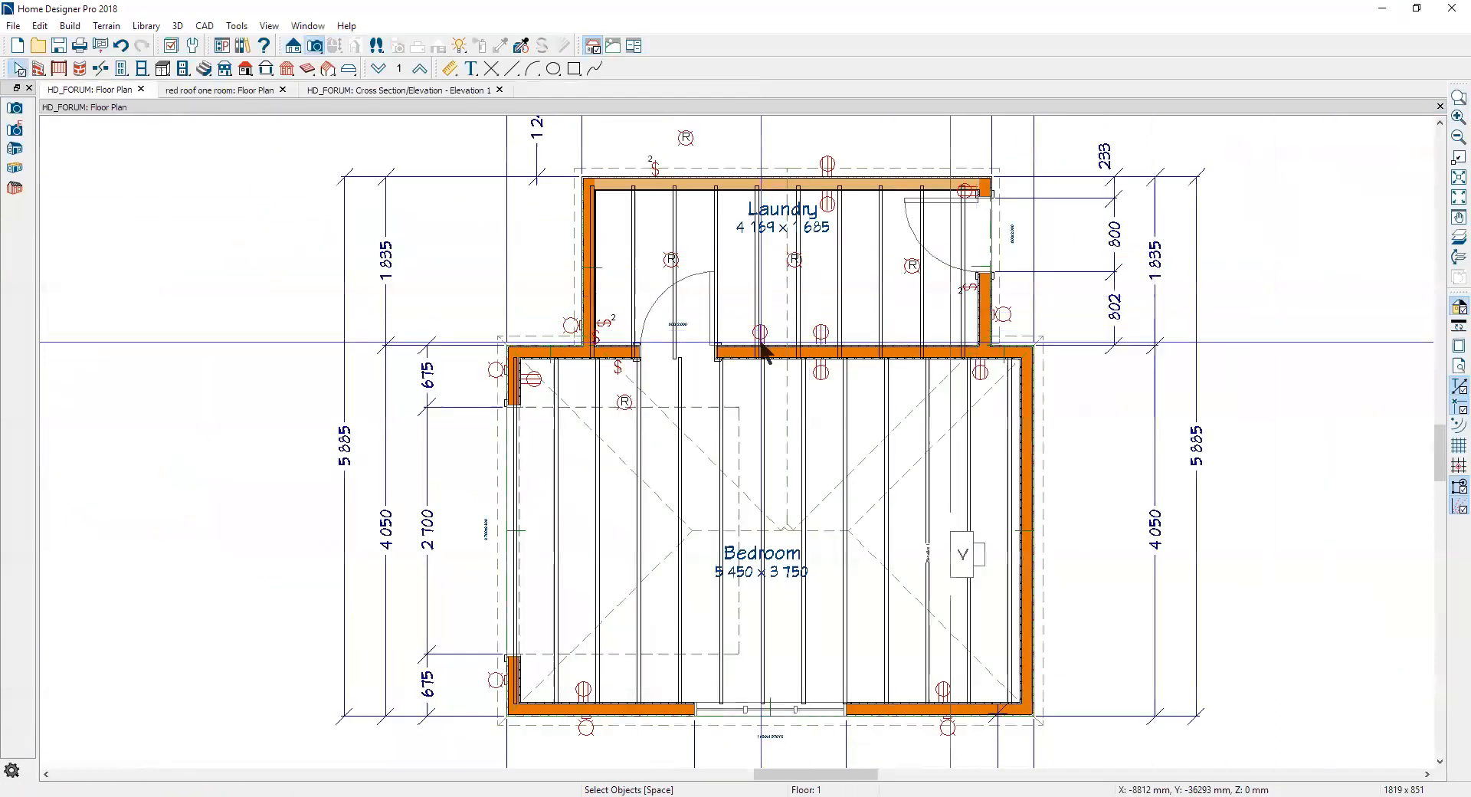
Step: Create a full camera view across the bedroom and temporarily remove the ceiling surface to inspect the joists above
{"action": "key", "text": "shift+j"}
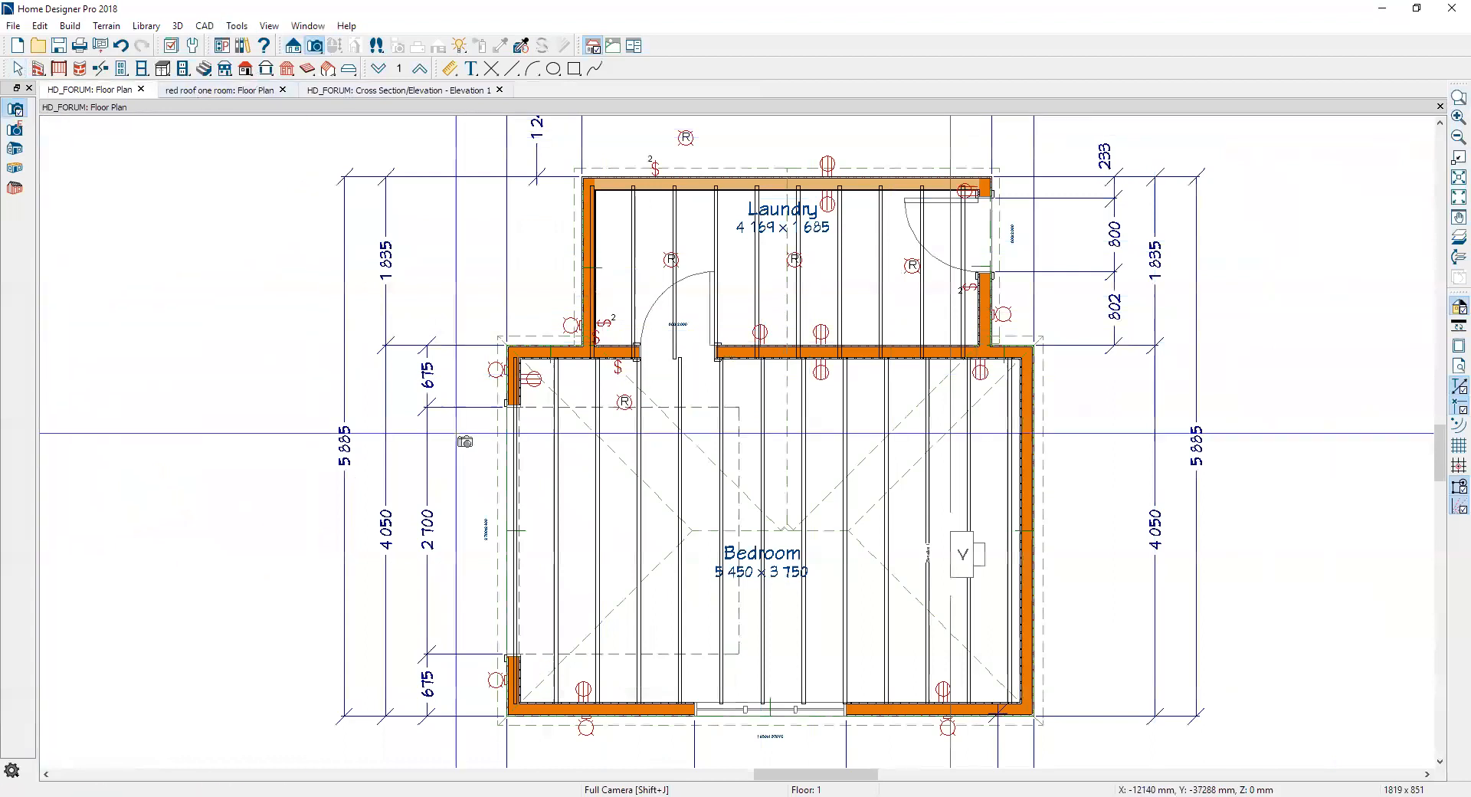
{"action": "left_click_drag", "start_coordinate": [514, 390], "coordinate": [1180, 778]}
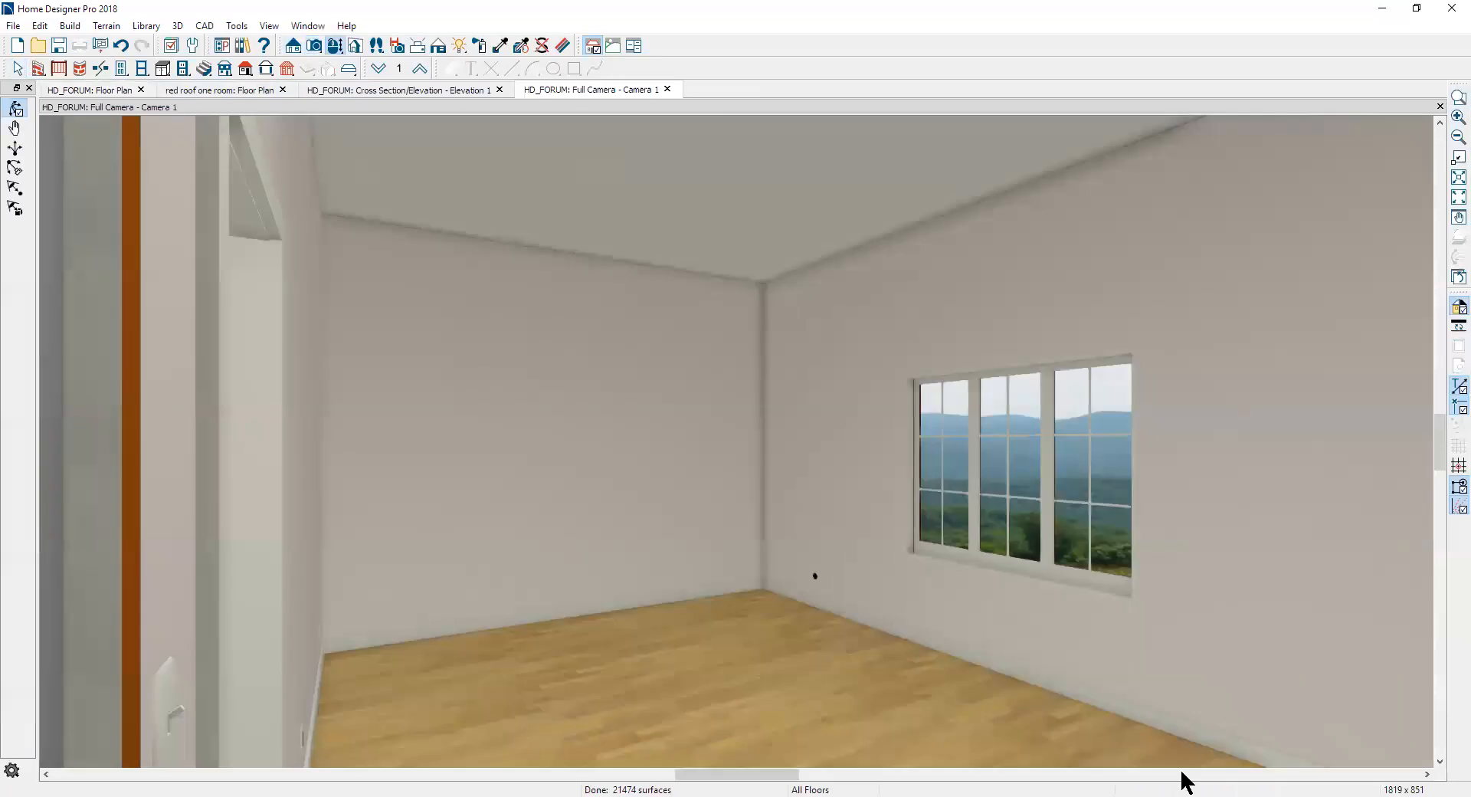
{"action": "left_click", "coordinate": [1439, 121]}
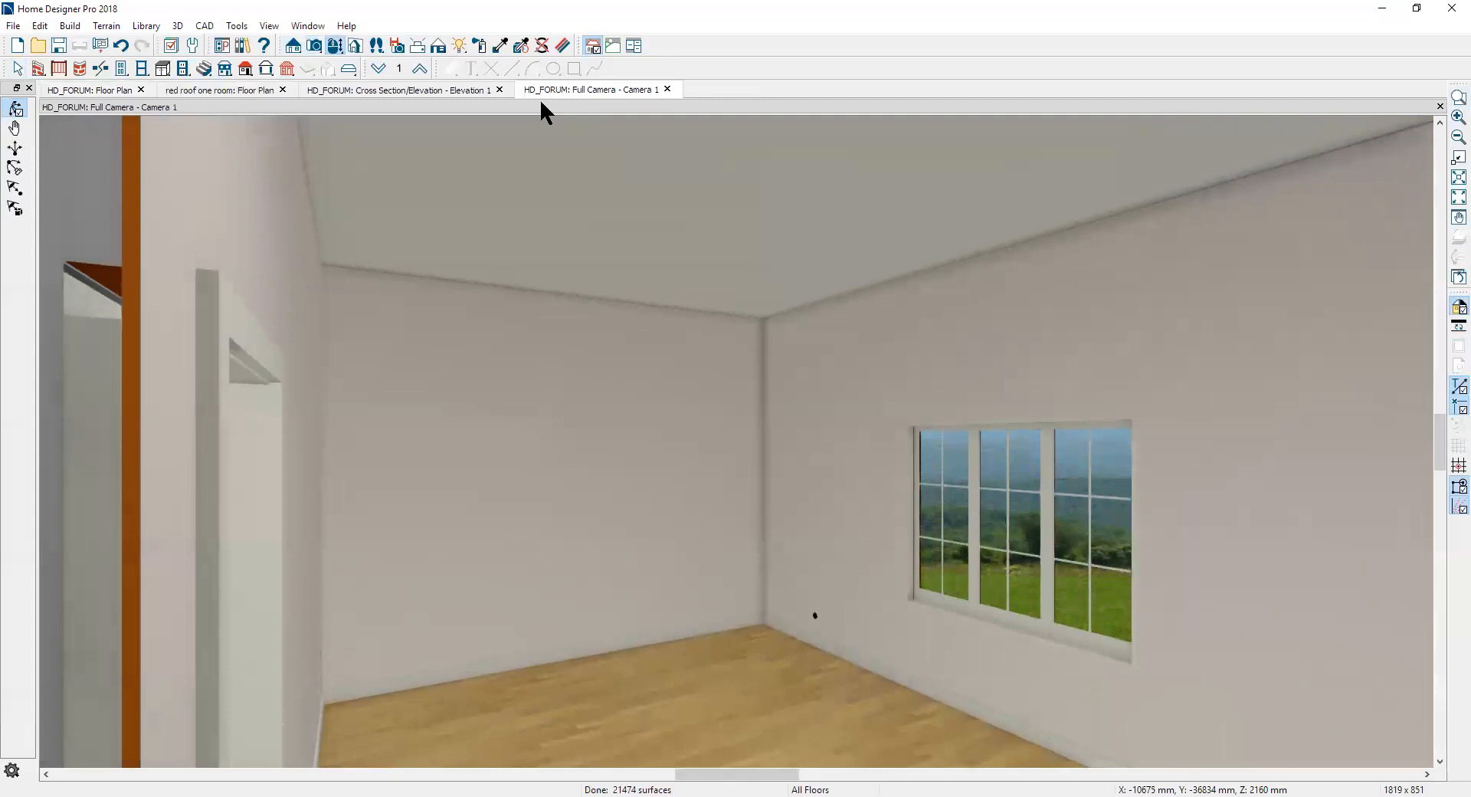
{"action": "left_click", "coordinate": [541, 45]}
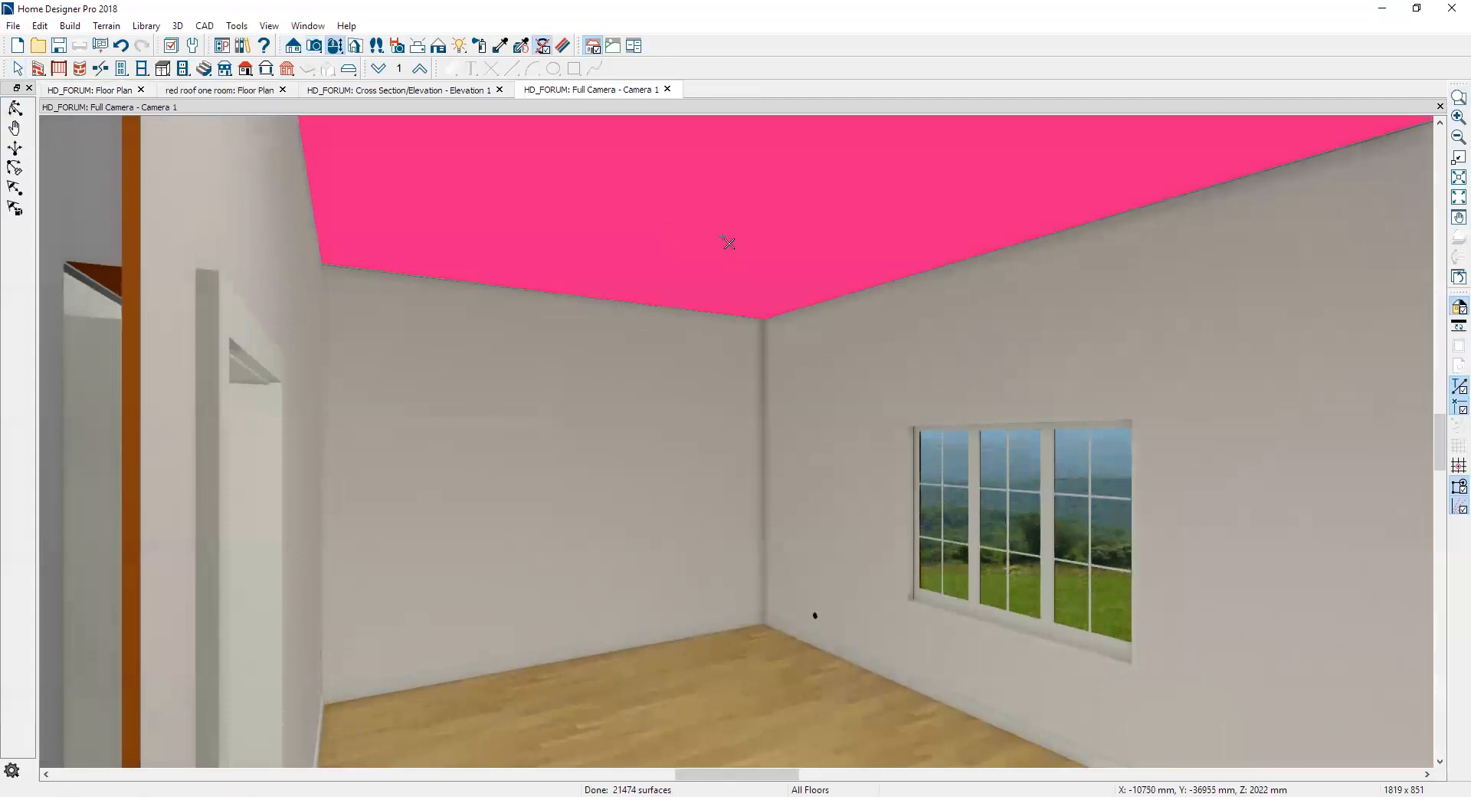
{"action": "left_click", "coordinate": [728, 244]}
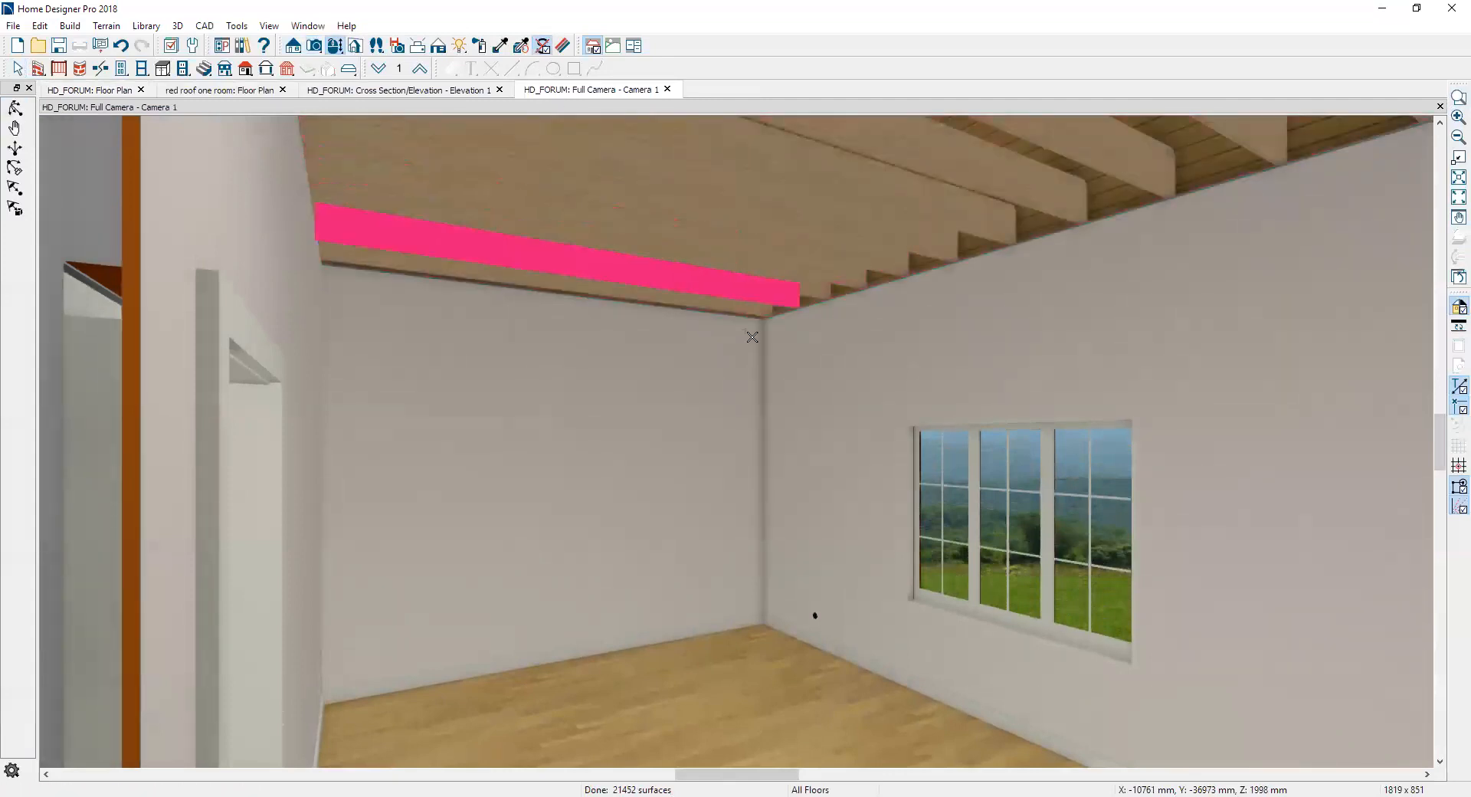
{"action": "key", "text": "space"}
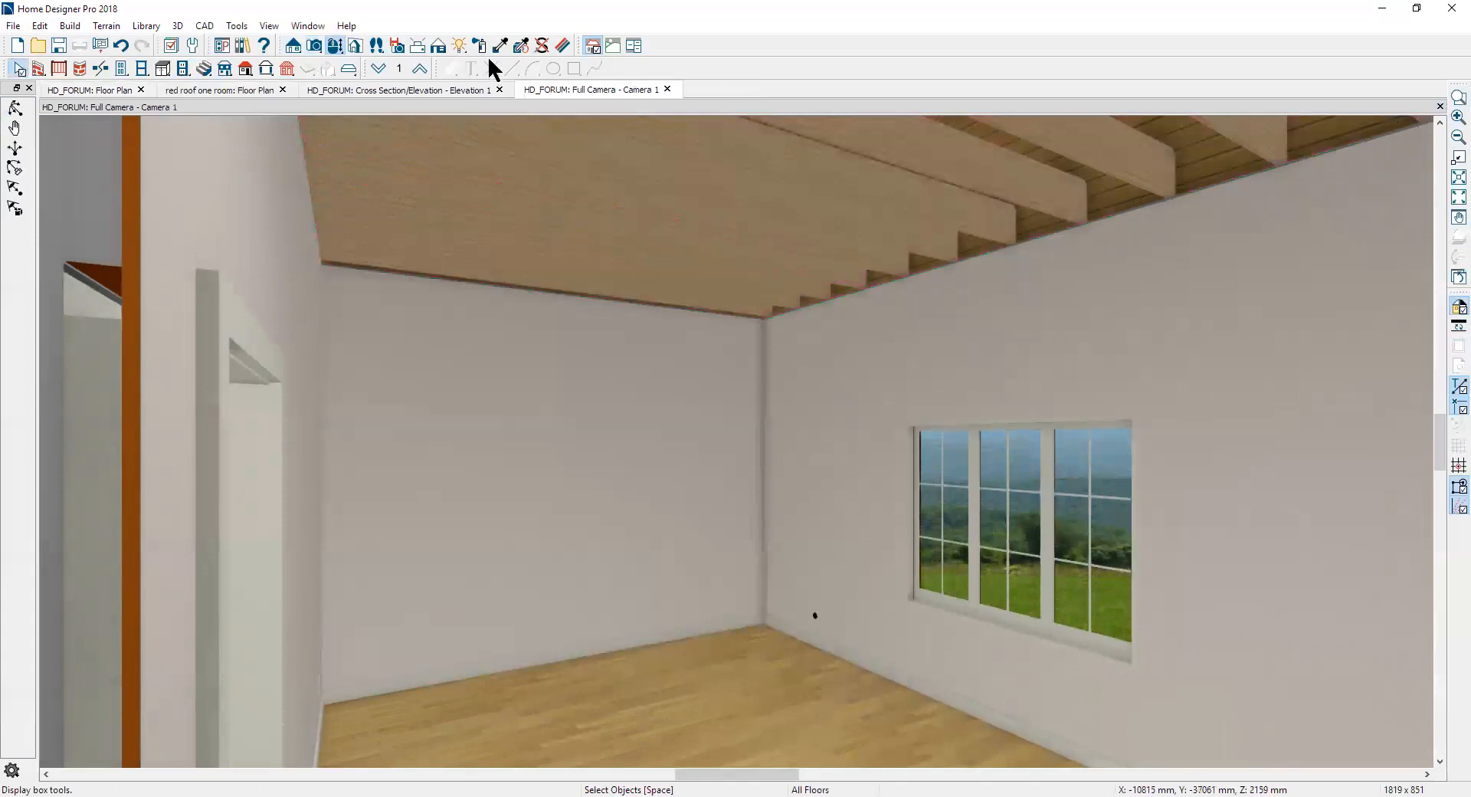
{"action": "left_click", "coordinate": [545, 43]}
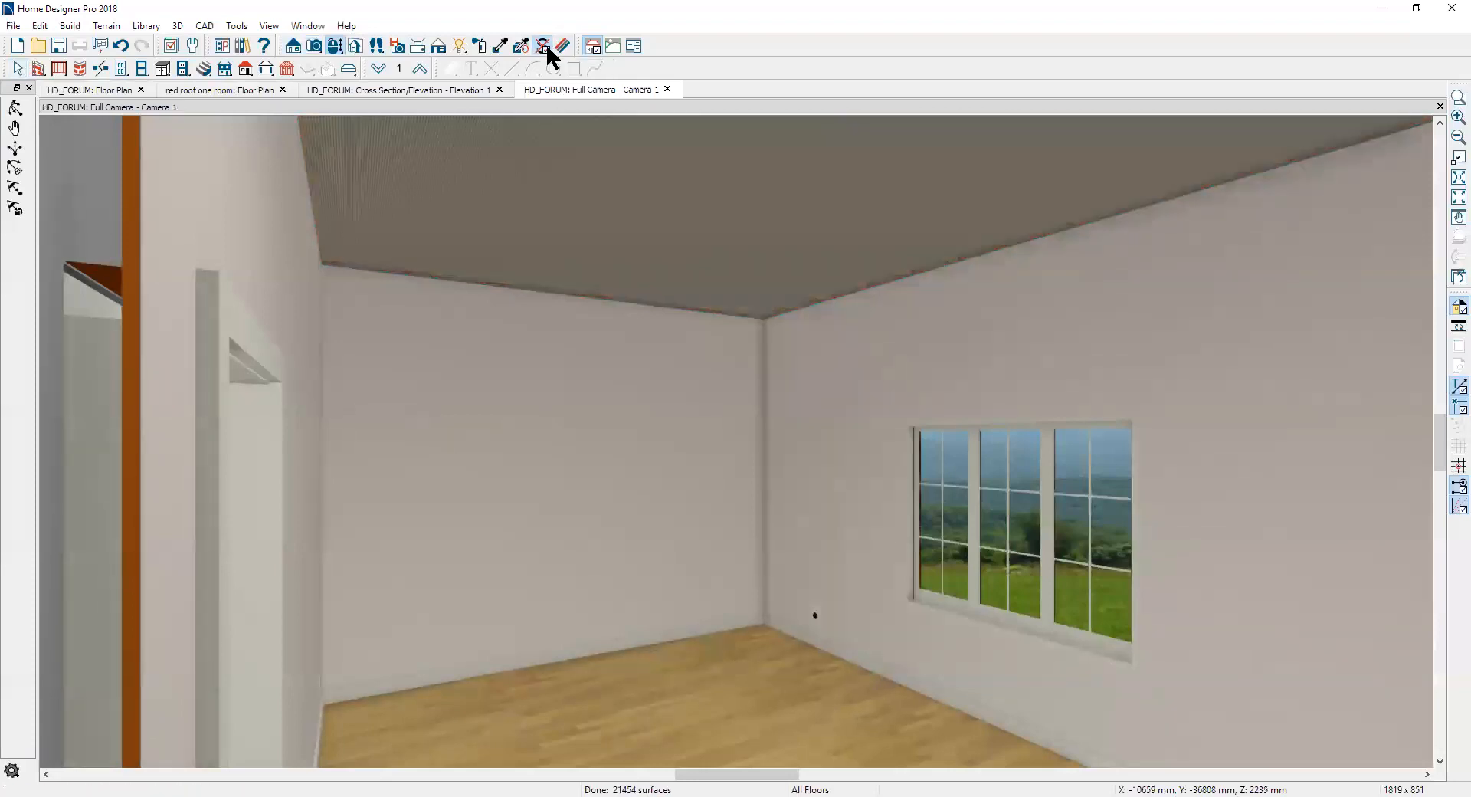
{"action": "key", "text": "Escape"}
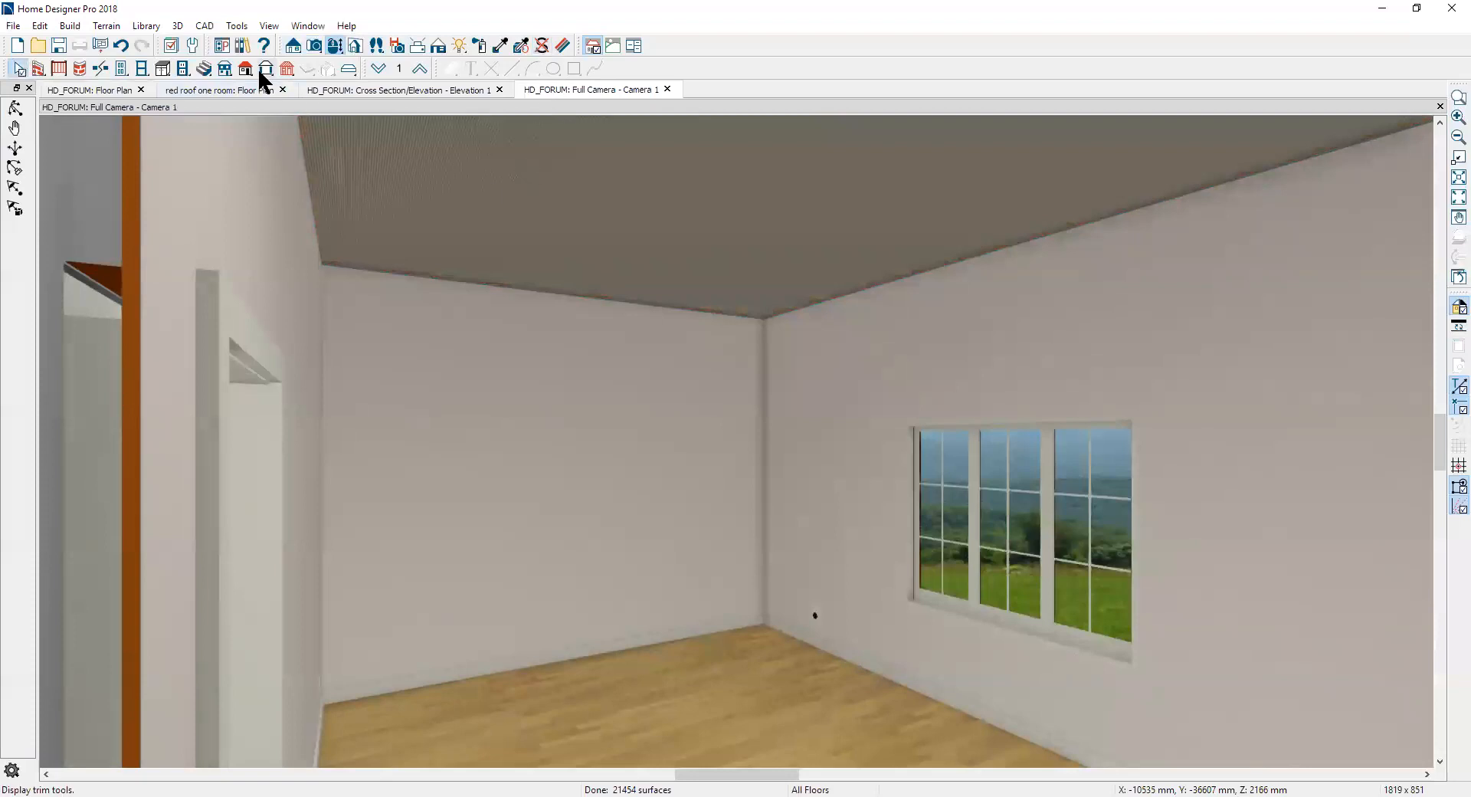
Step: Turn off display of the Ceiling Planes, Ceiling Break Lines and Ceiling Surfaces layers in the camera view and close the view
{"action": "left_click", "coordinate": [170, 46]}
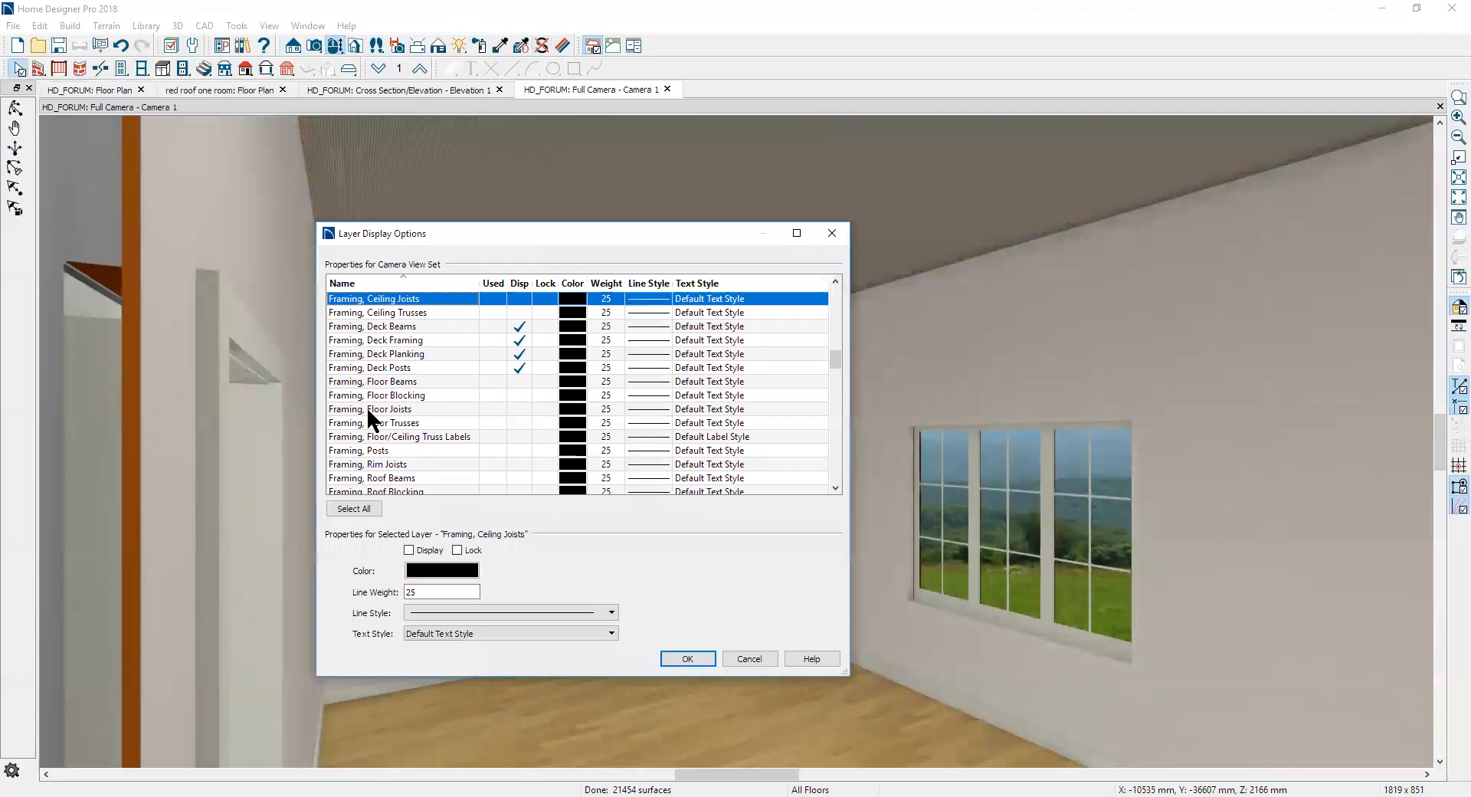
{"action": "key", "text": "c"}
{"action": "scroll", "coordinate": [397, 357], "scroll_direction": "down", "scroll_amount": 3}
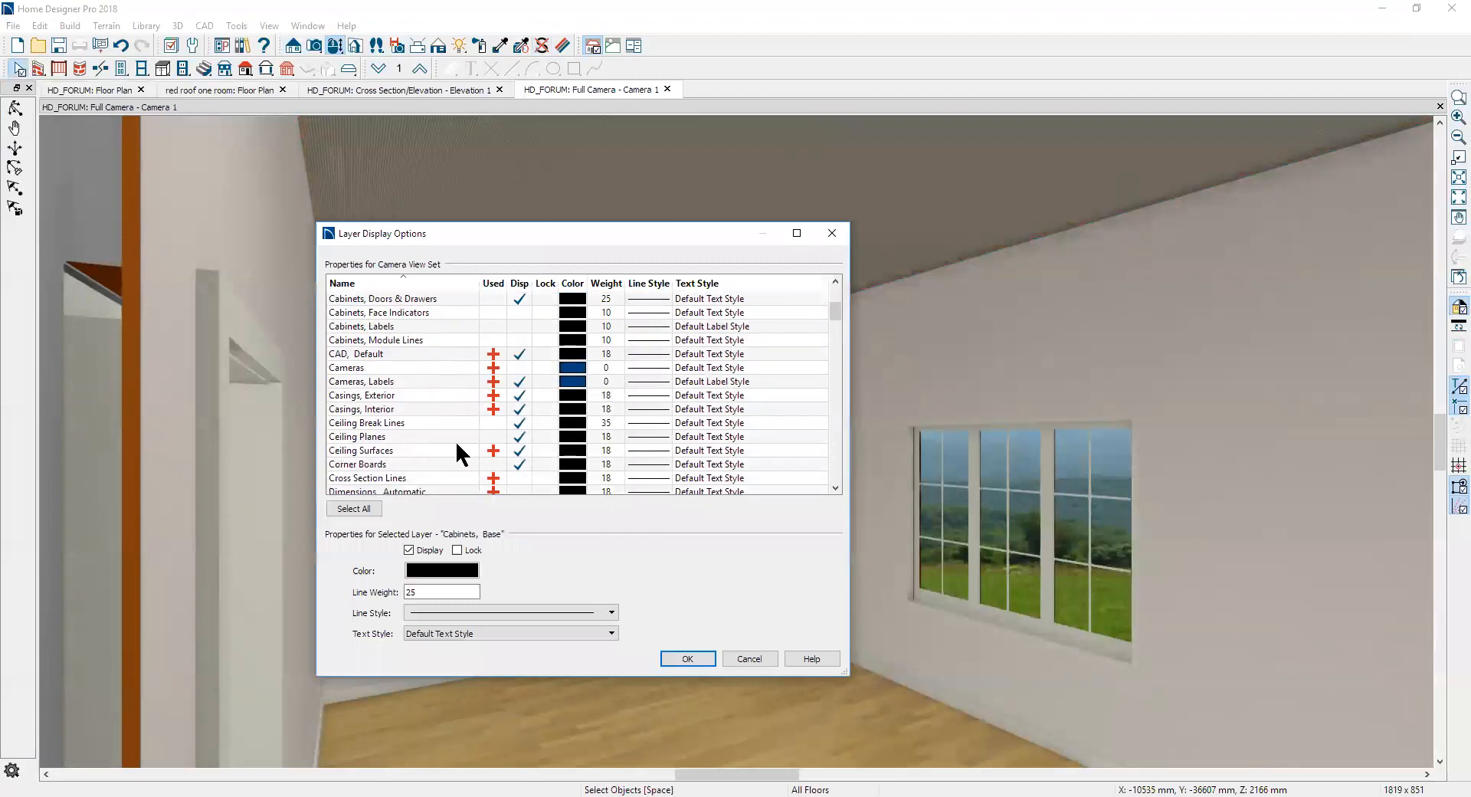
{"action": "left_click", "coordinate": [519, 436]}
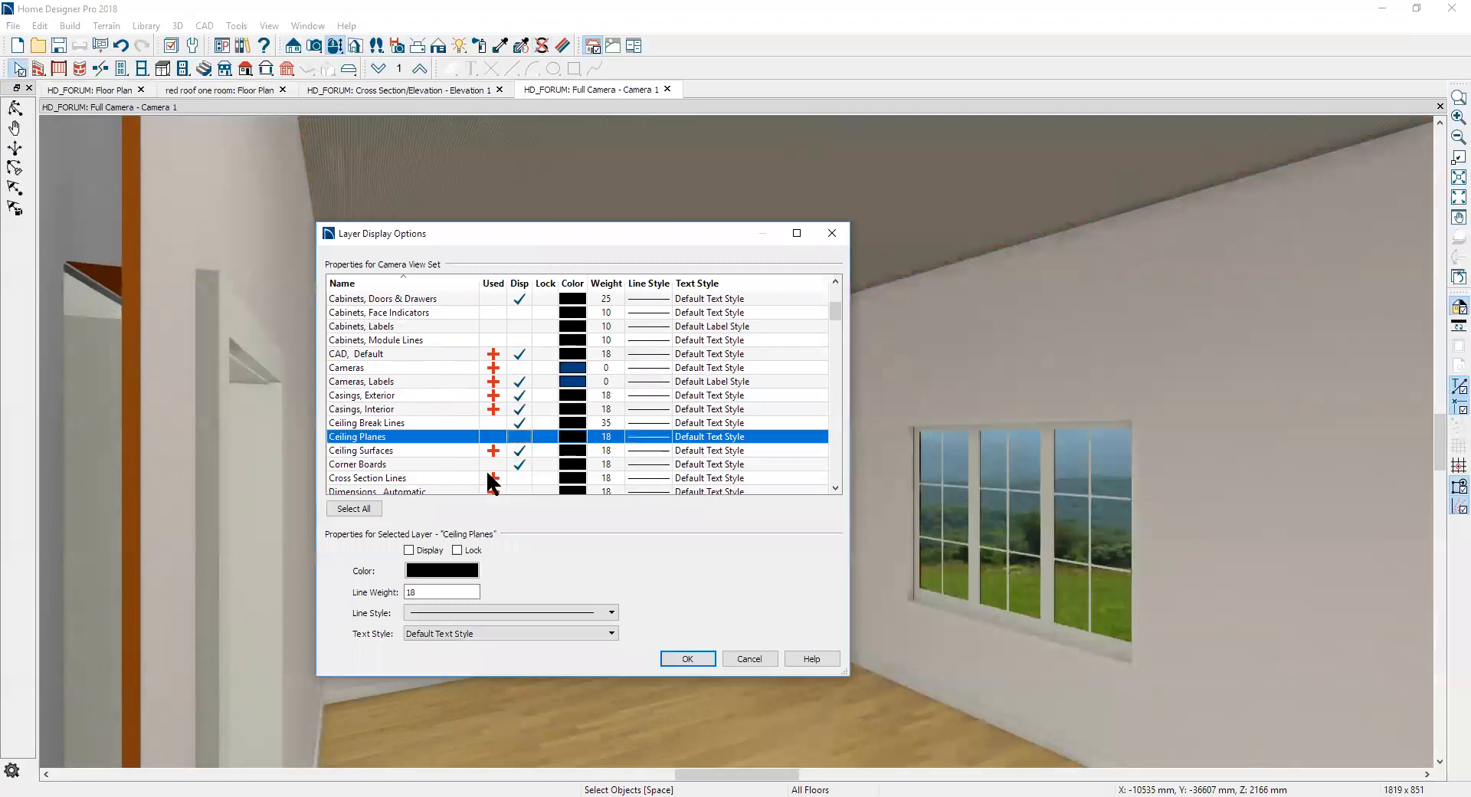
{"action": "left_click", "coordinate": [518, 423]}
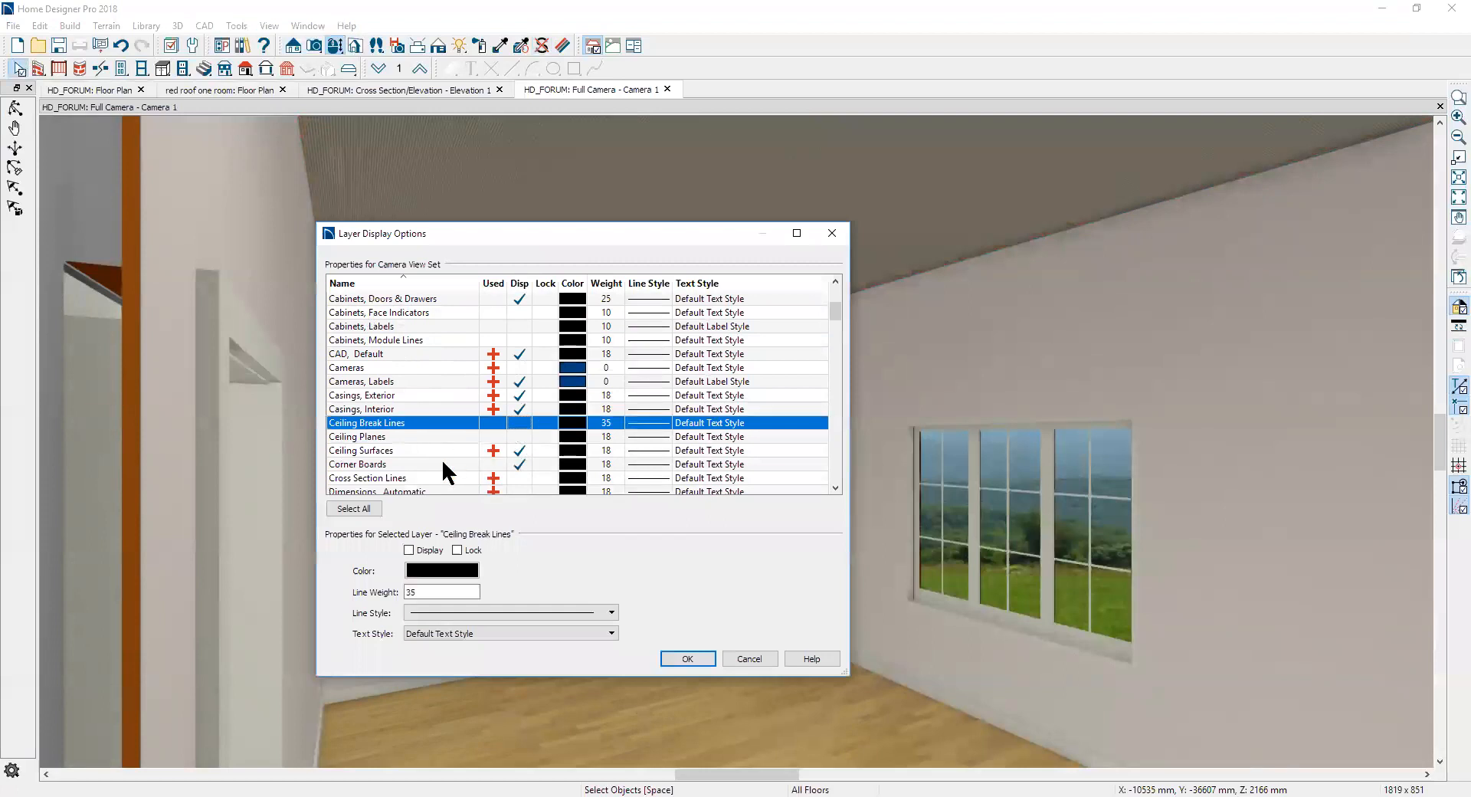
{"action": "left_click", "coordinate": [518, 450]}
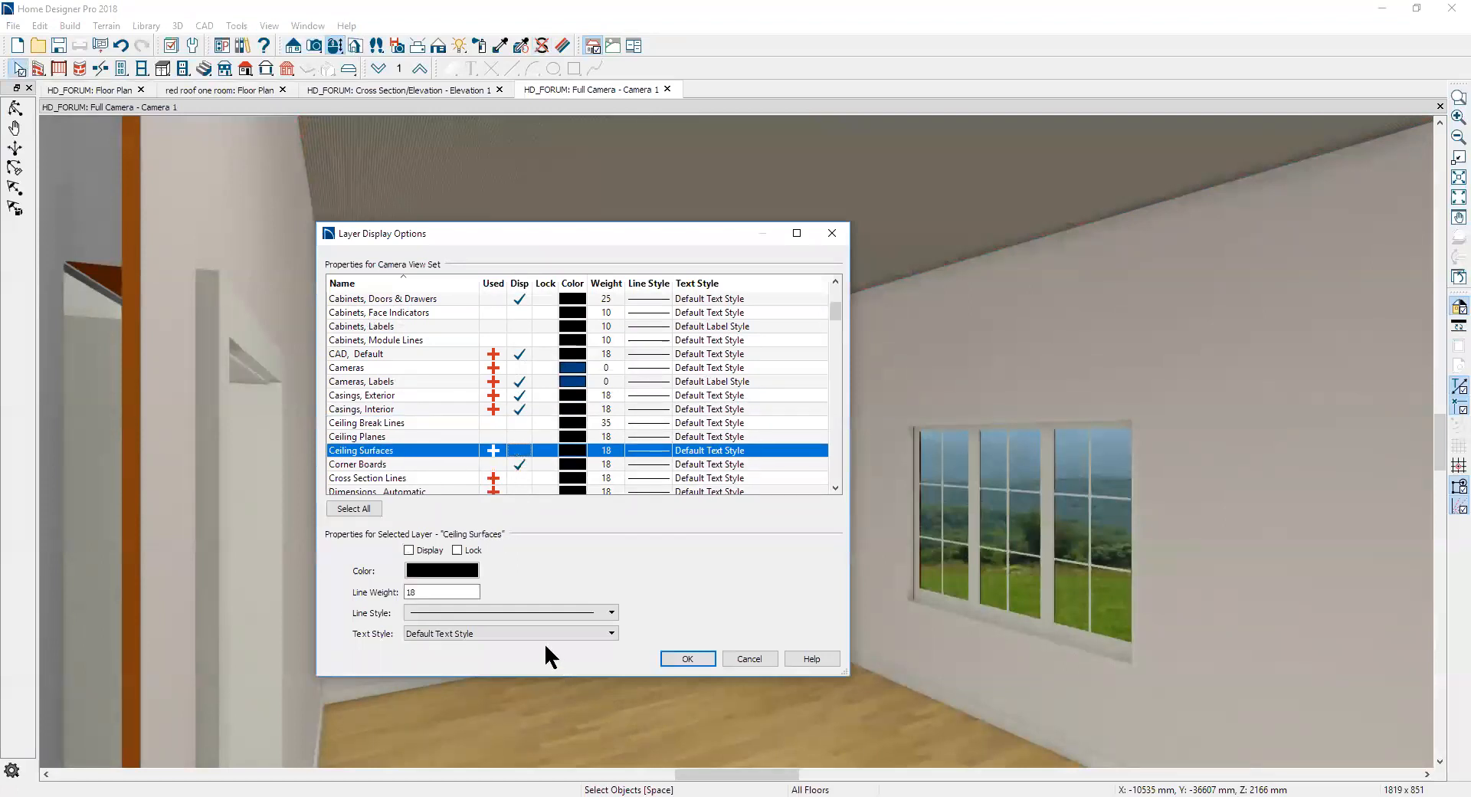
{"action": "left_click", "coordinate": [662, 658]}
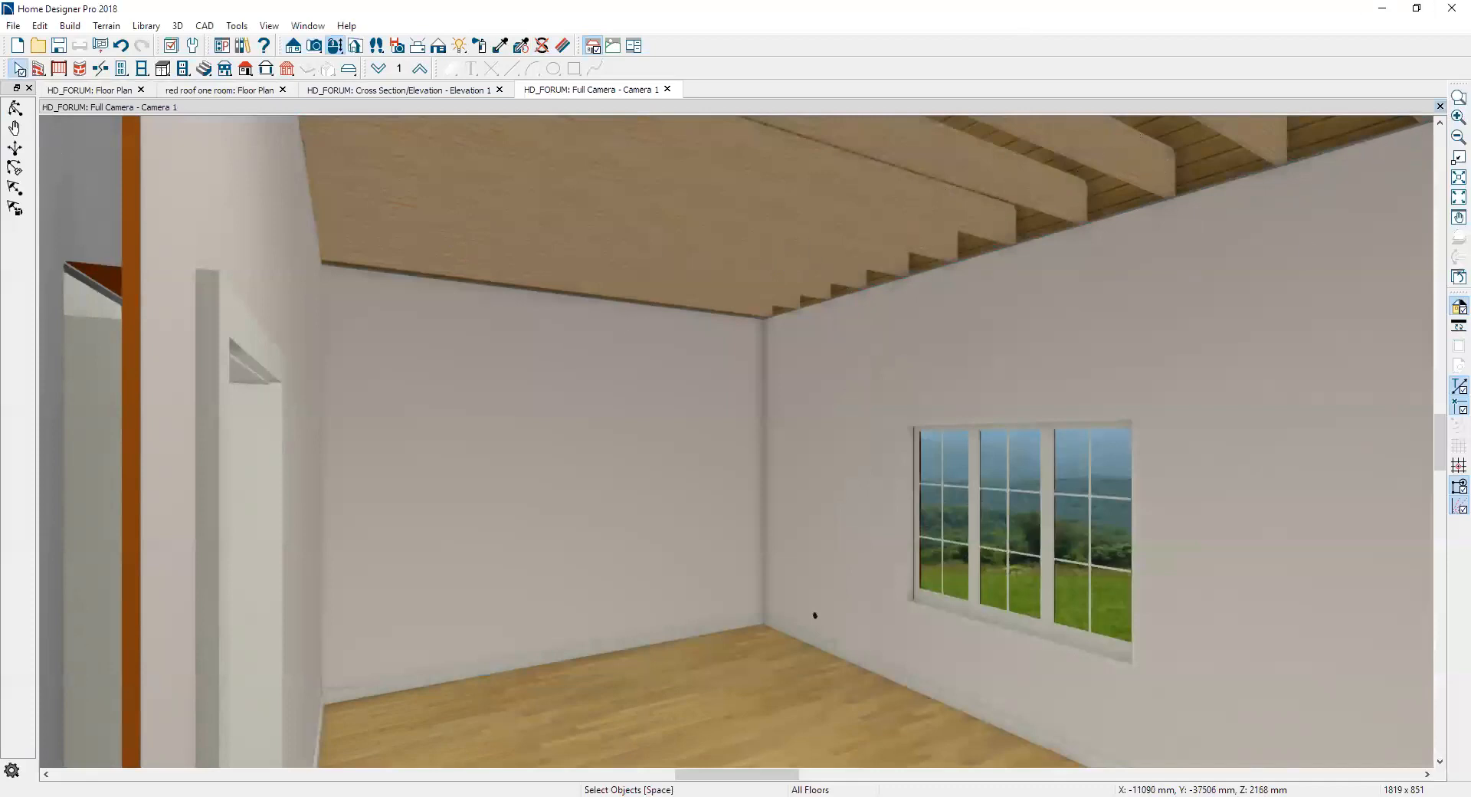
{"action": "left_click", "coordinate": [1440, 106]}
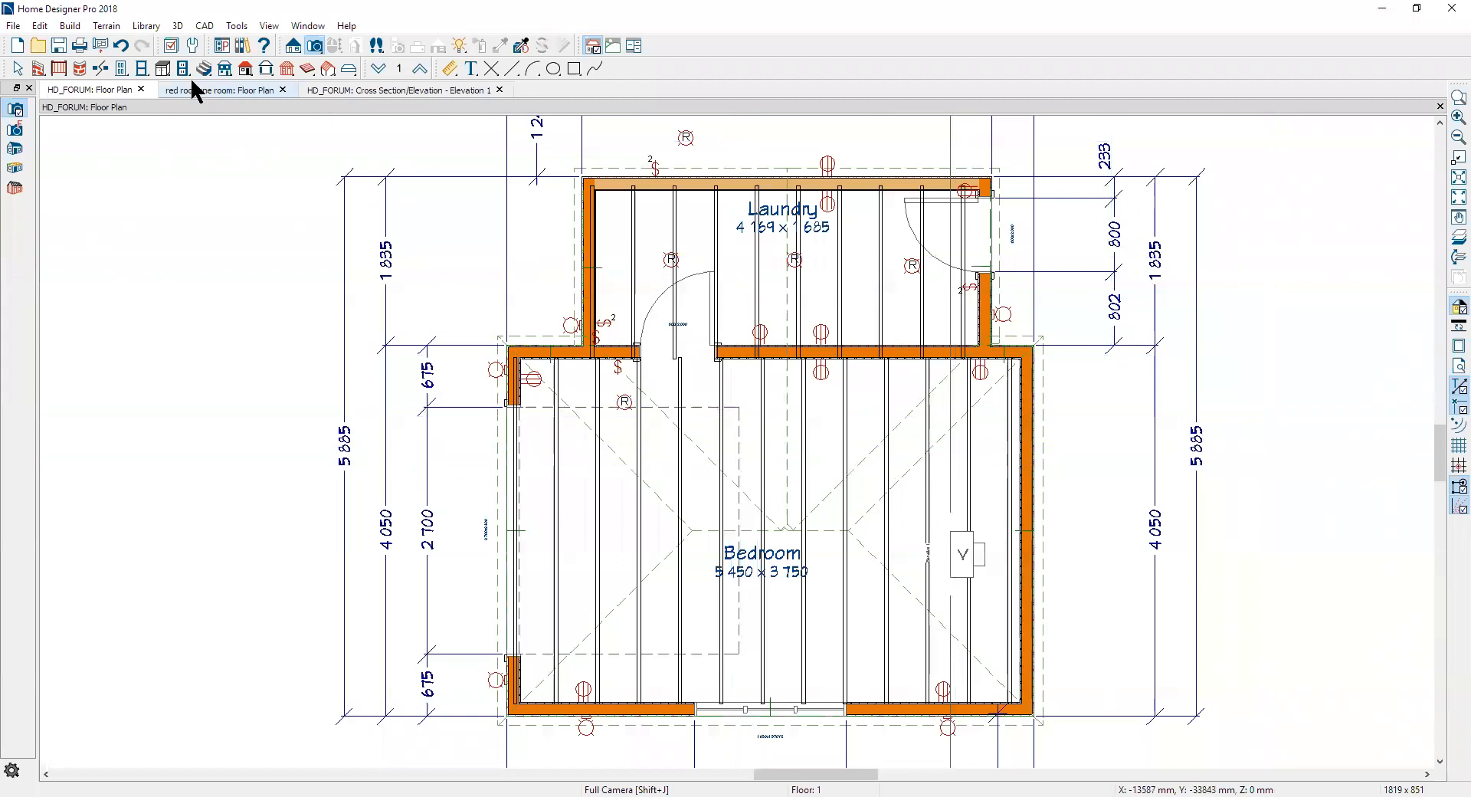
Step: Review the ceiling heights and ceiling structure in the current floor's defaults and close the settings without changes
{"action": "left_click", "coordinate": [39, 25]}
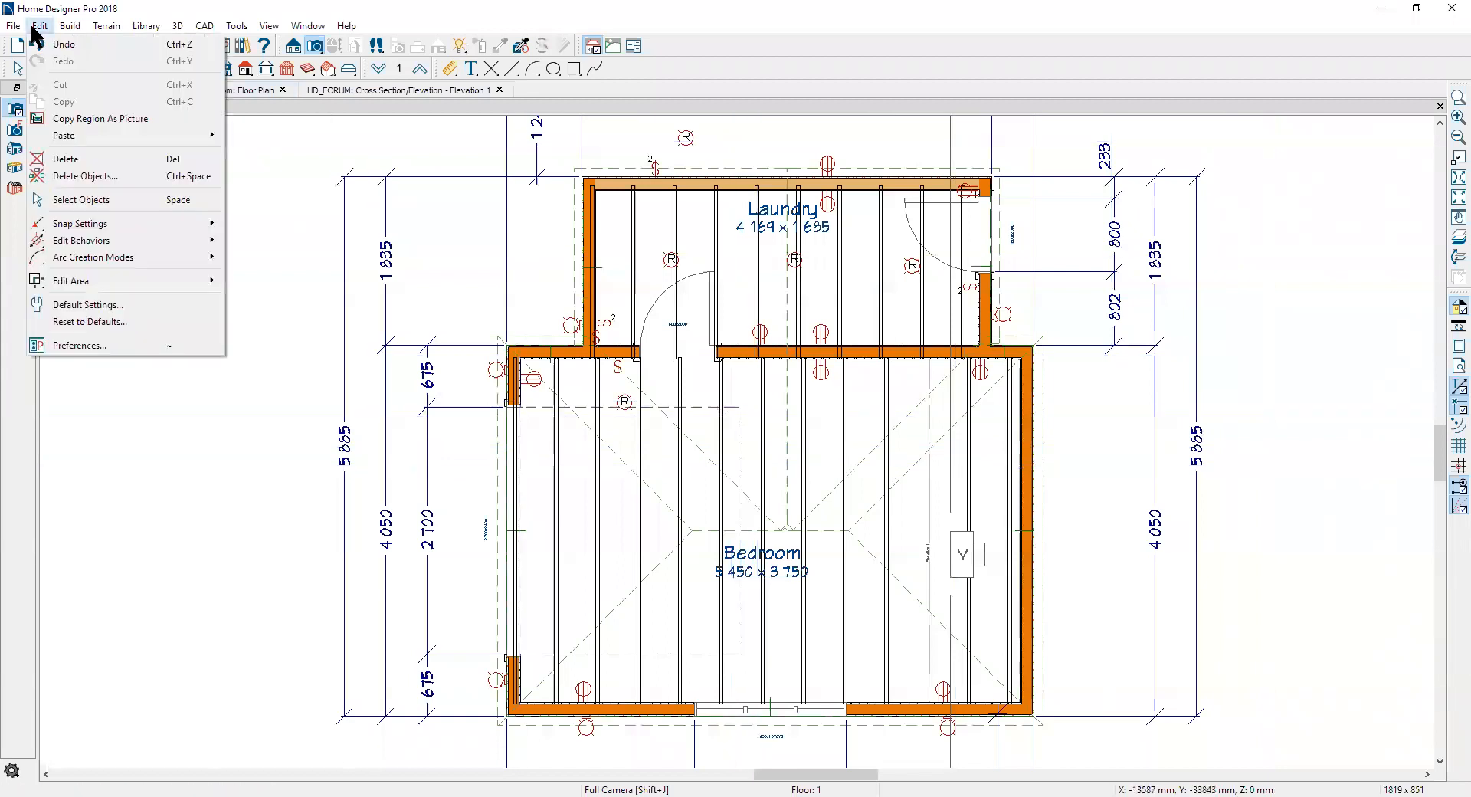
{"action": "left_click", "coordinate": [92, 310]}
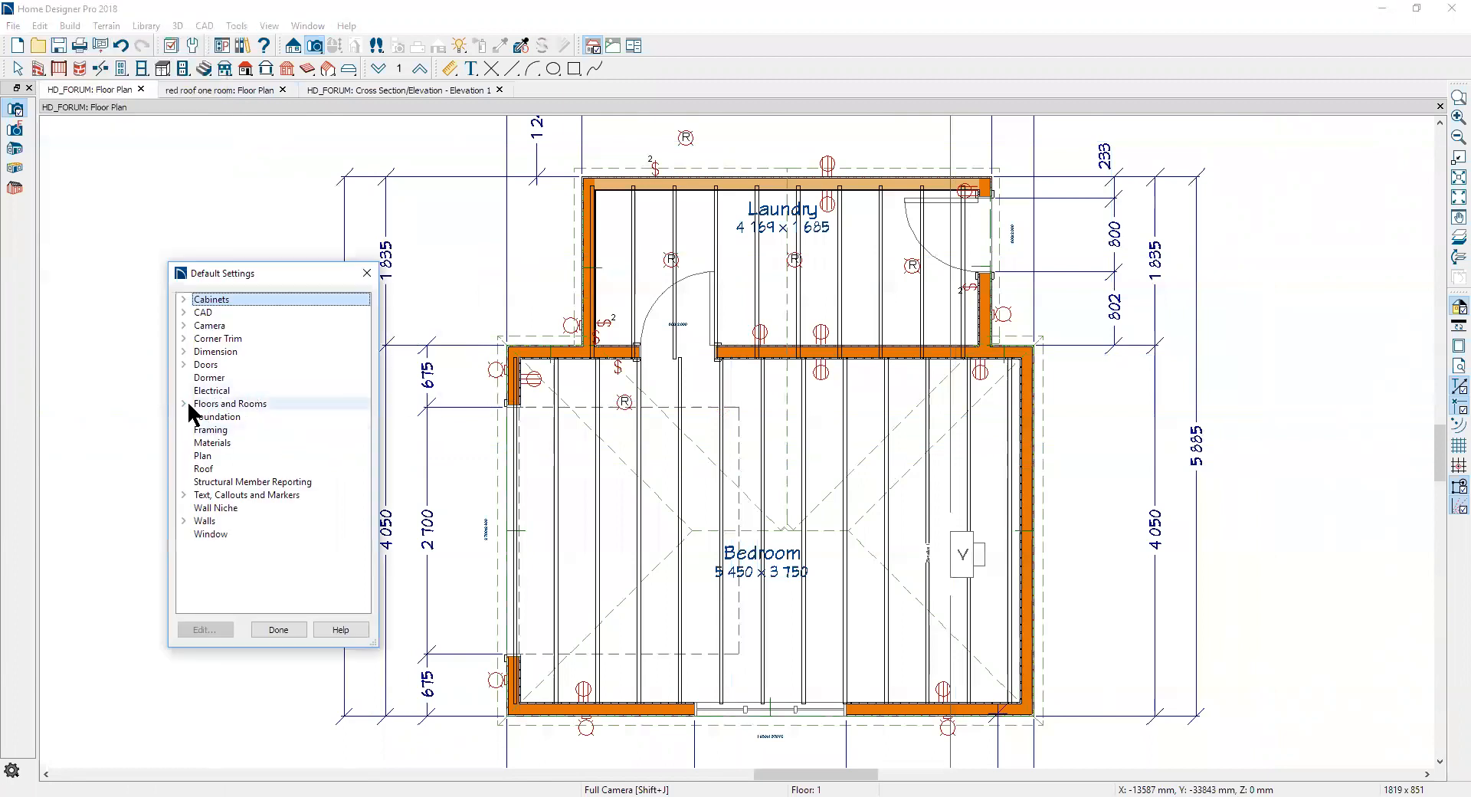
{"action": "left_click", "coordinate": [183, 403]}
{"action": "left_click", "coordinate": [234, 429]}
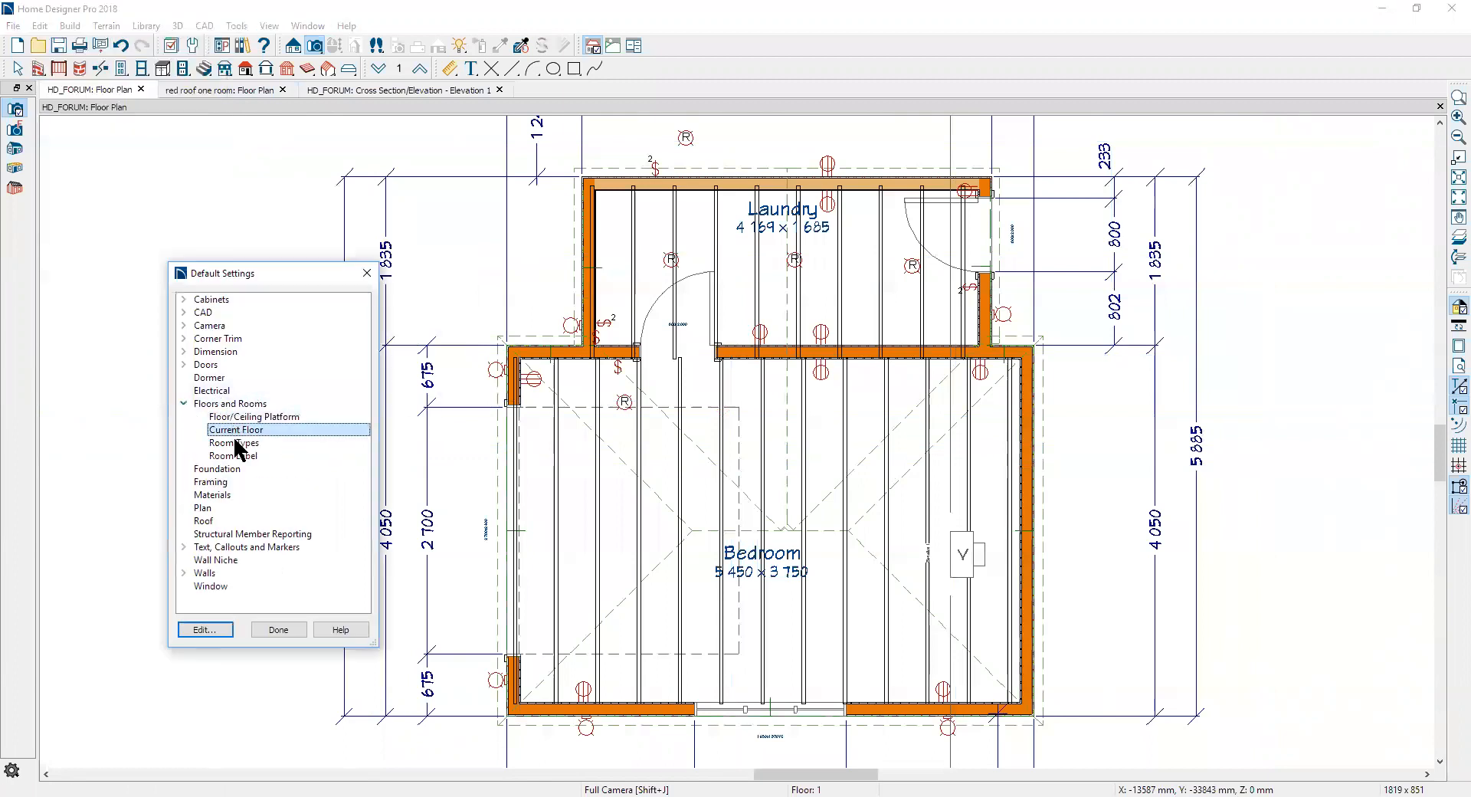
{"action": "left_click", "coordinate": [204, 628]}
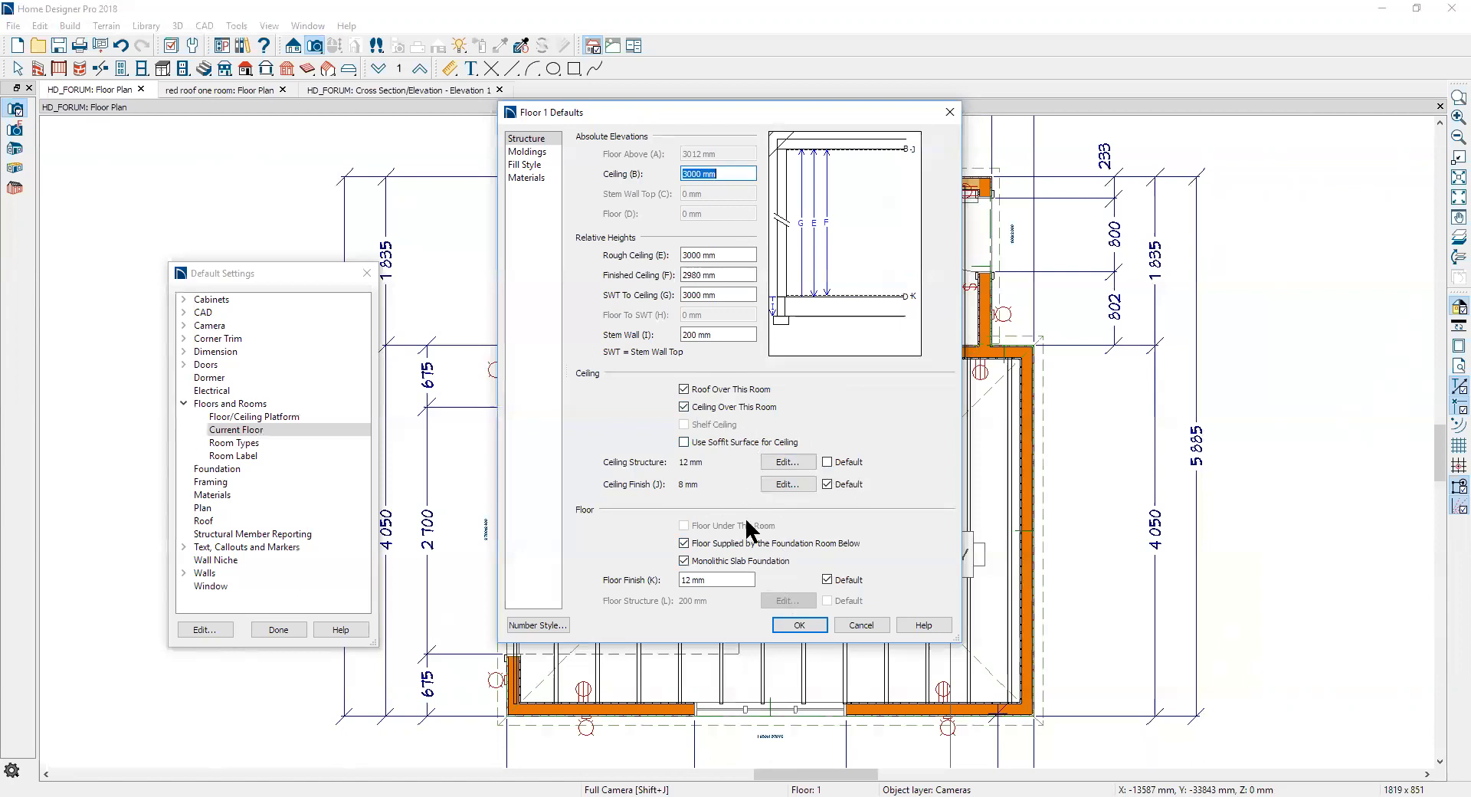
{"action": "left_click", "coordinate": [801, 625]}
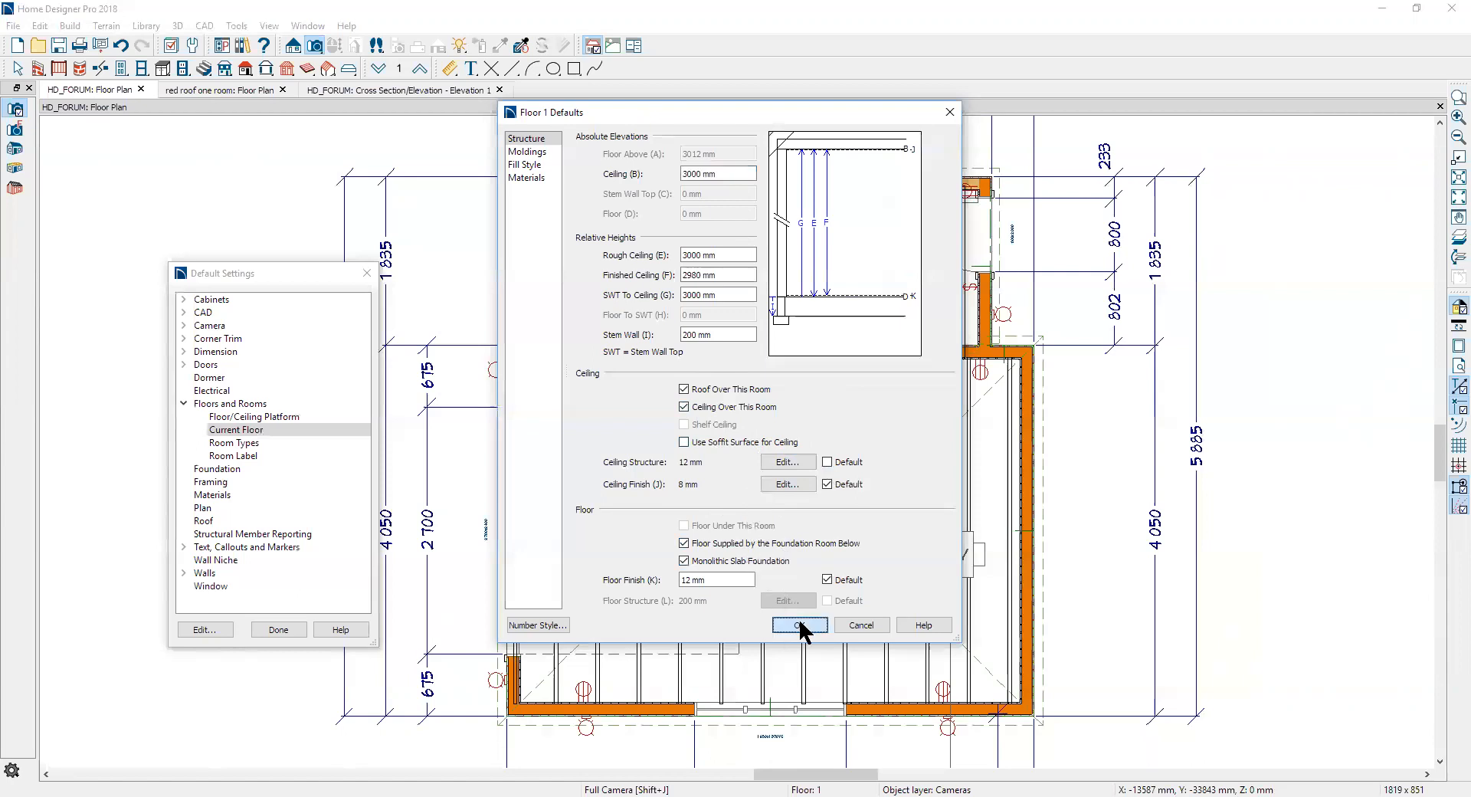
{"action": "left_click", "coordinate": [277, 628]}
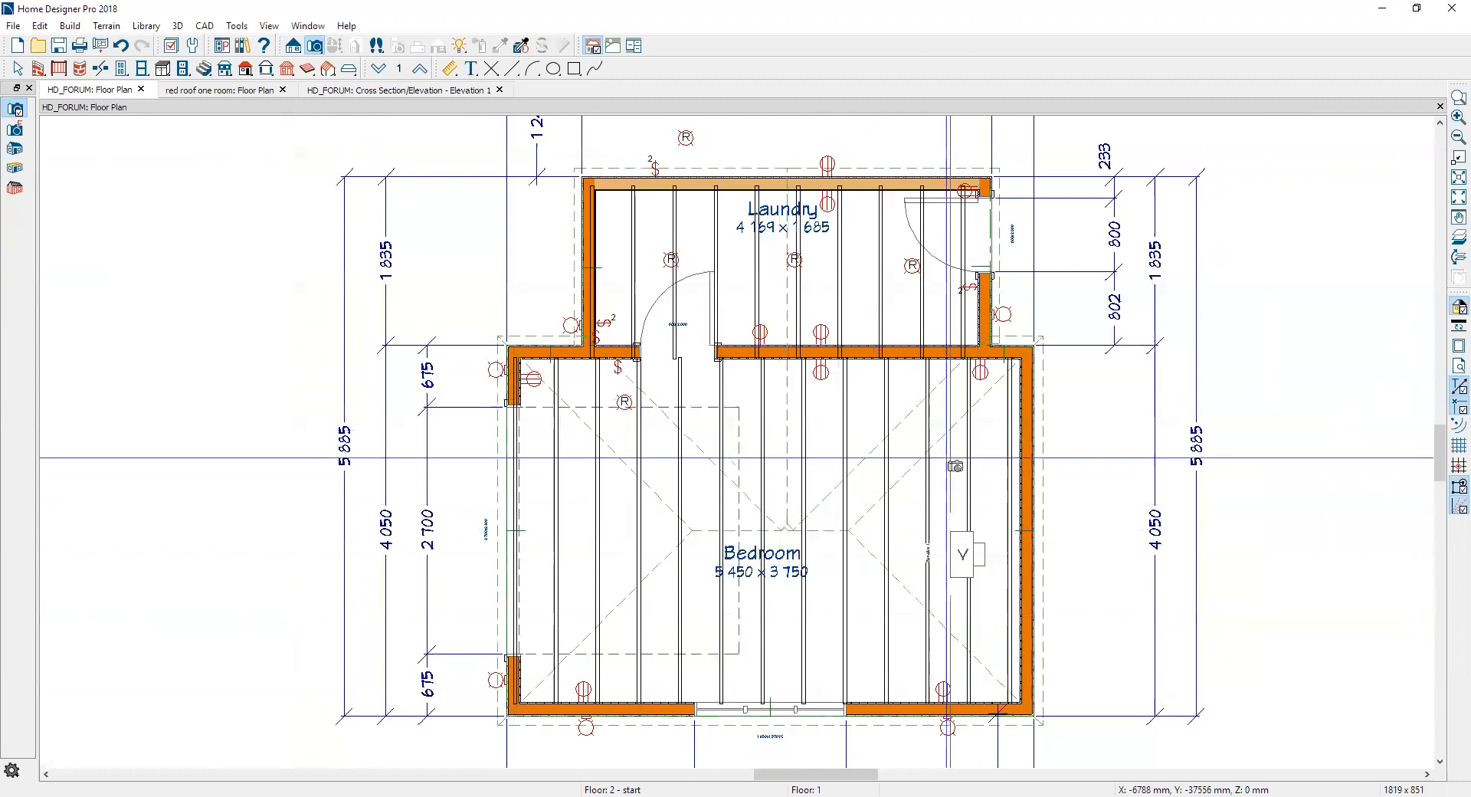
Step: Join the lower bedroom roof plane's two notch edges to the adjoining laundry roof planes at the ridge junction
{"action": "key", "text": "space"}
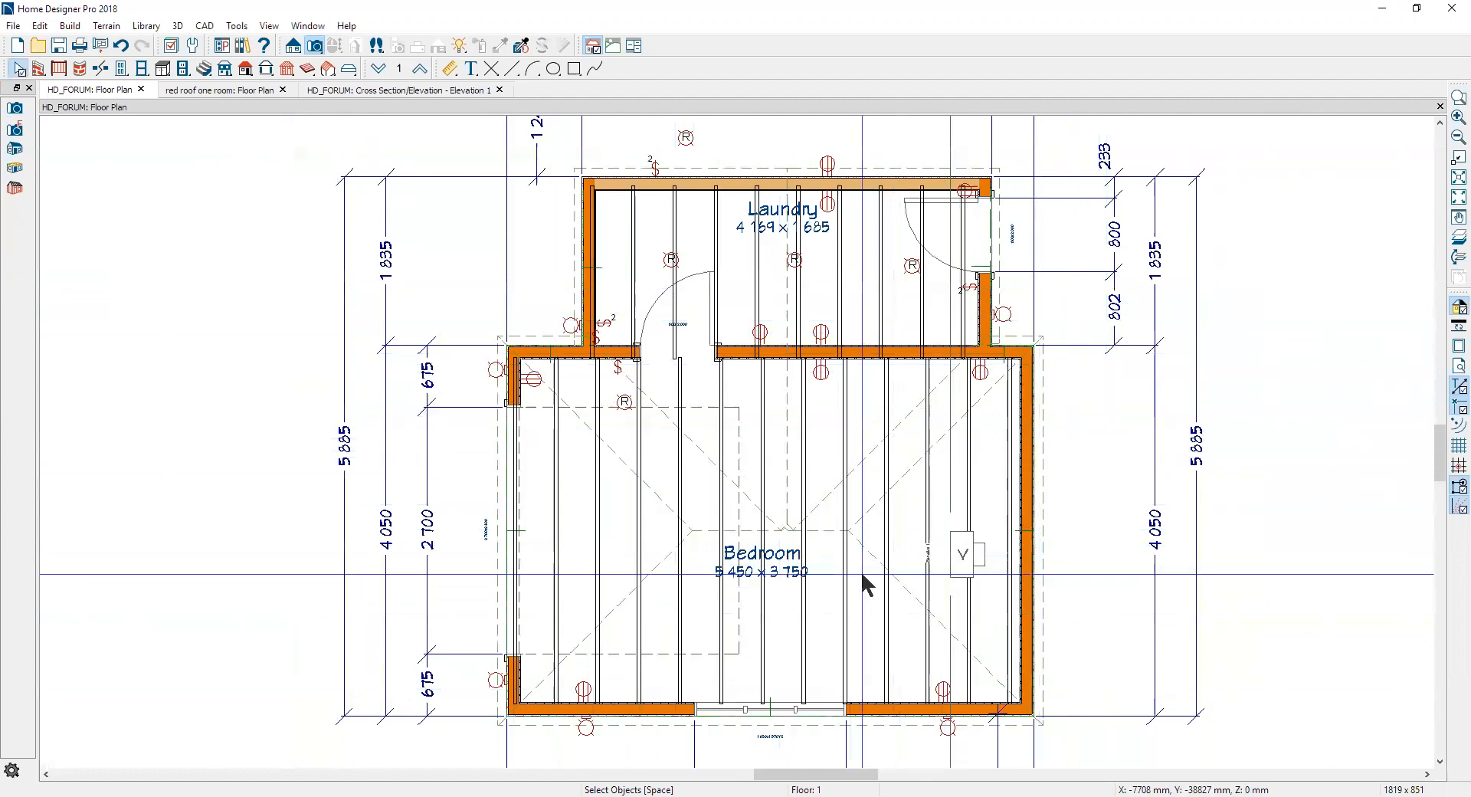
{"action": "left_click", "coordinate": [1458, 97]}
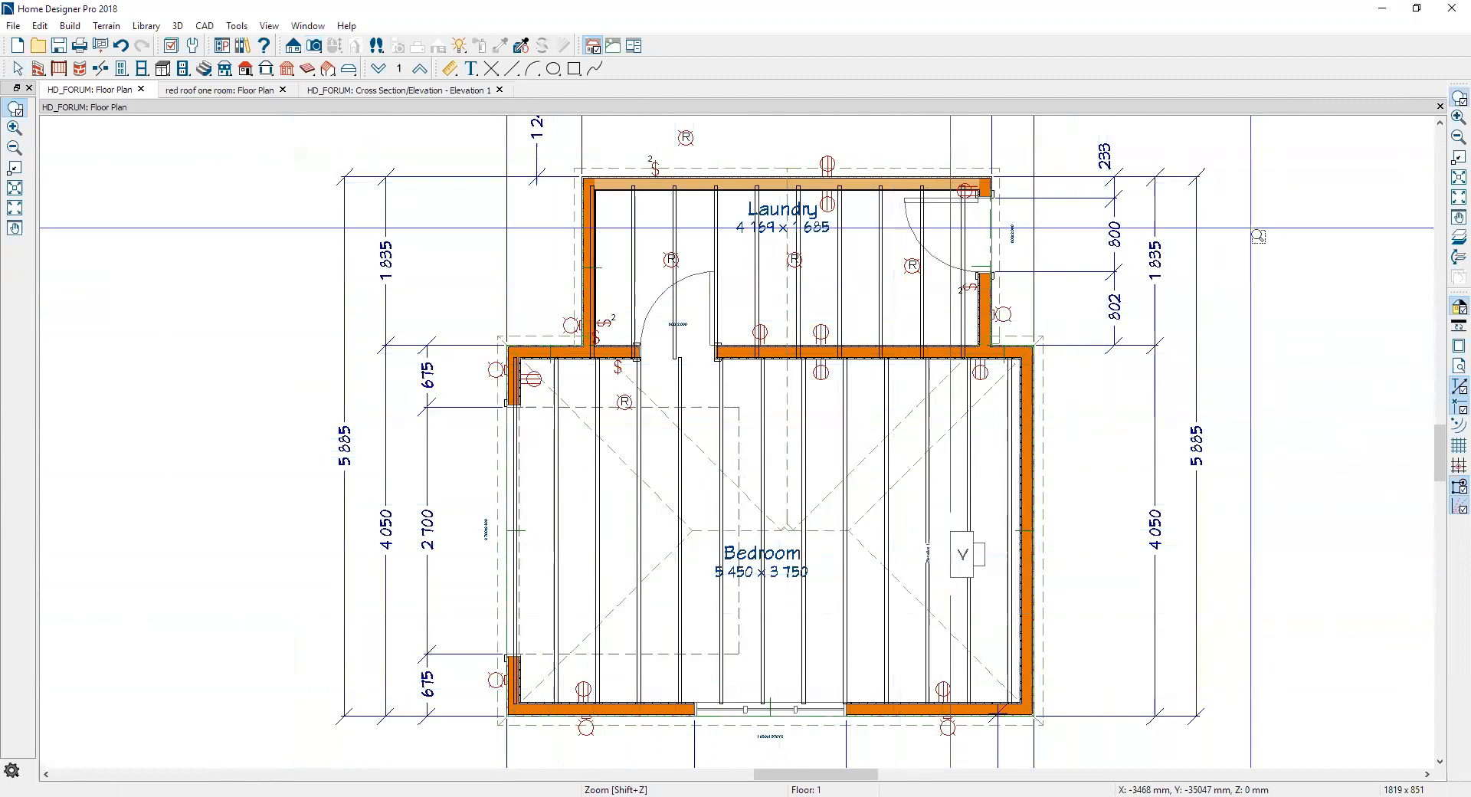
{"action": "left_click_drag", "start_coordinate": [766, 510], "coordinate": [811, 553]}
{"action": "left_click", "coordinate": [780, 418]}
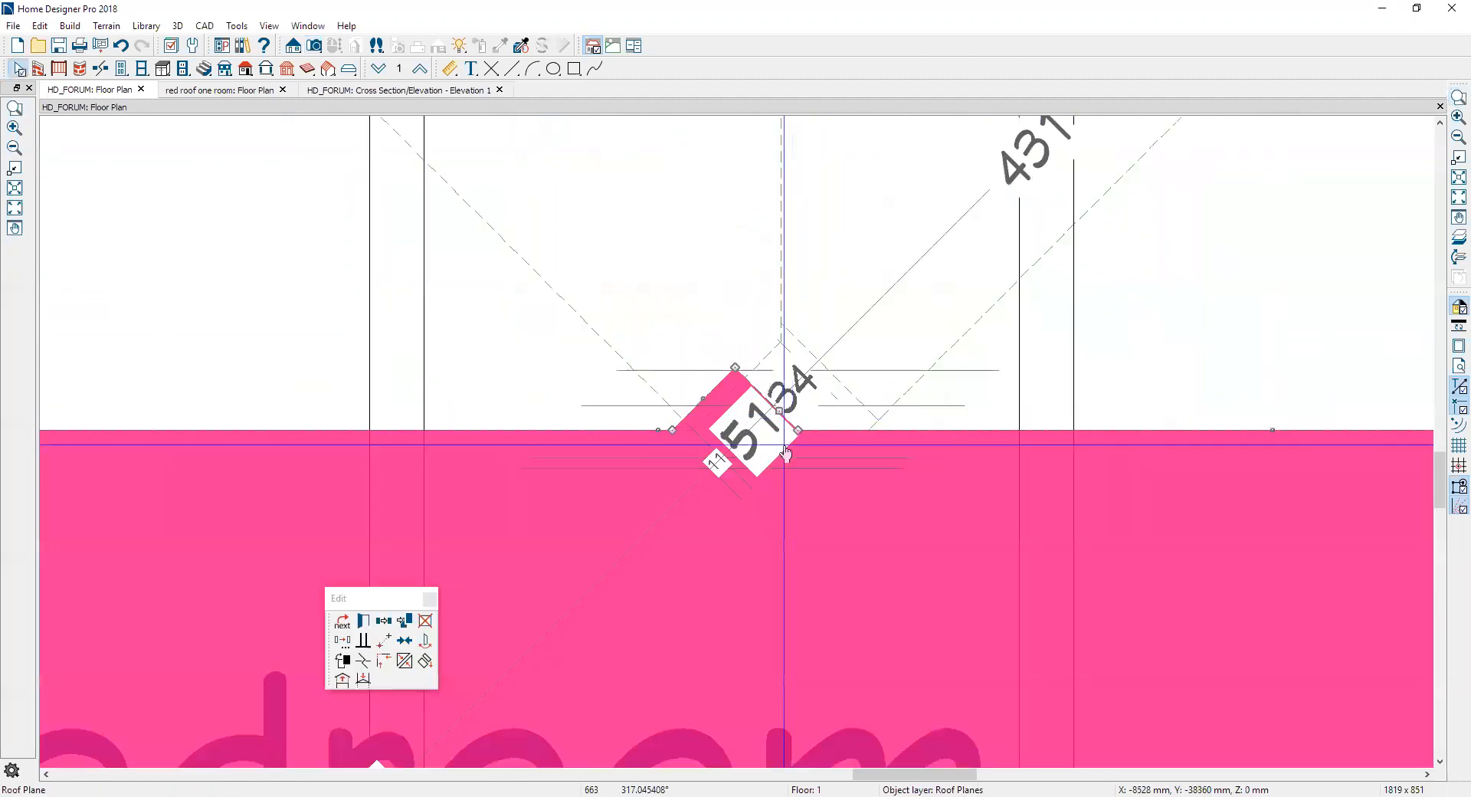
{"action": "left_click", "coordinate": [405, 659]}
{"action": "left_click", "coordinate": [852, 392]}
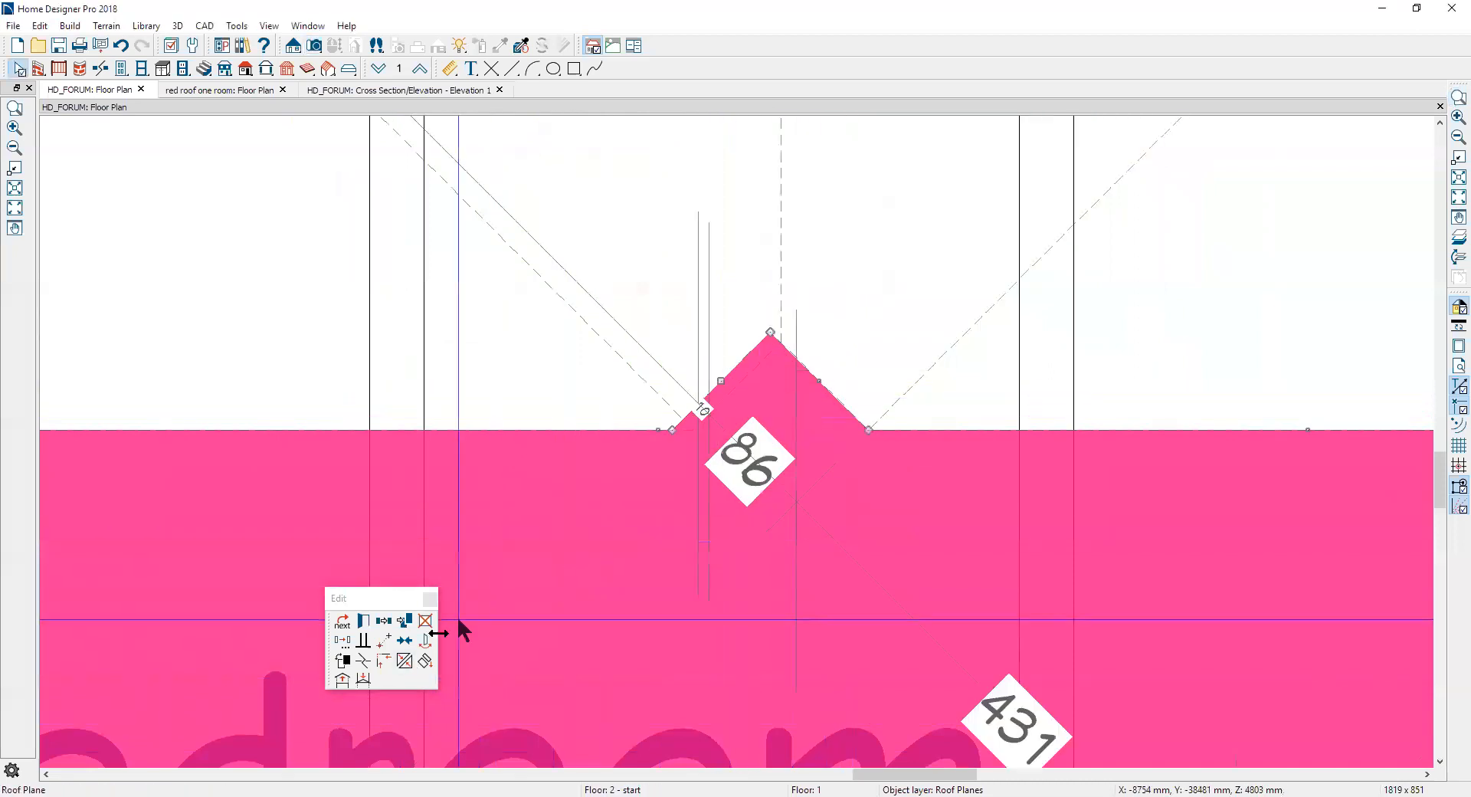
{"action": "left_click", "coordinate": [399, 663]}
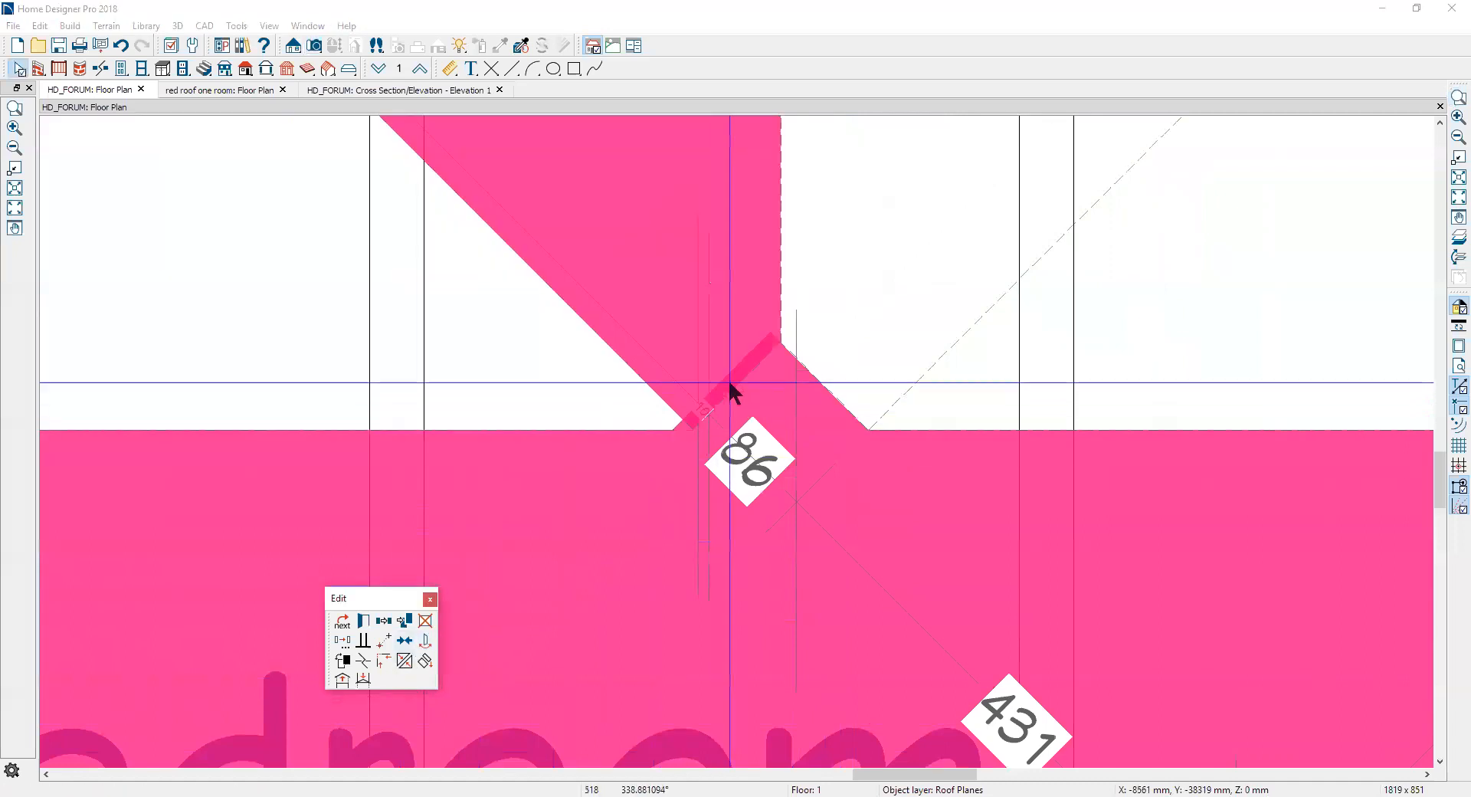
{"action": "left_click", "coordinate": [732, 383]}
{"action": "key", "text": "Escape"}
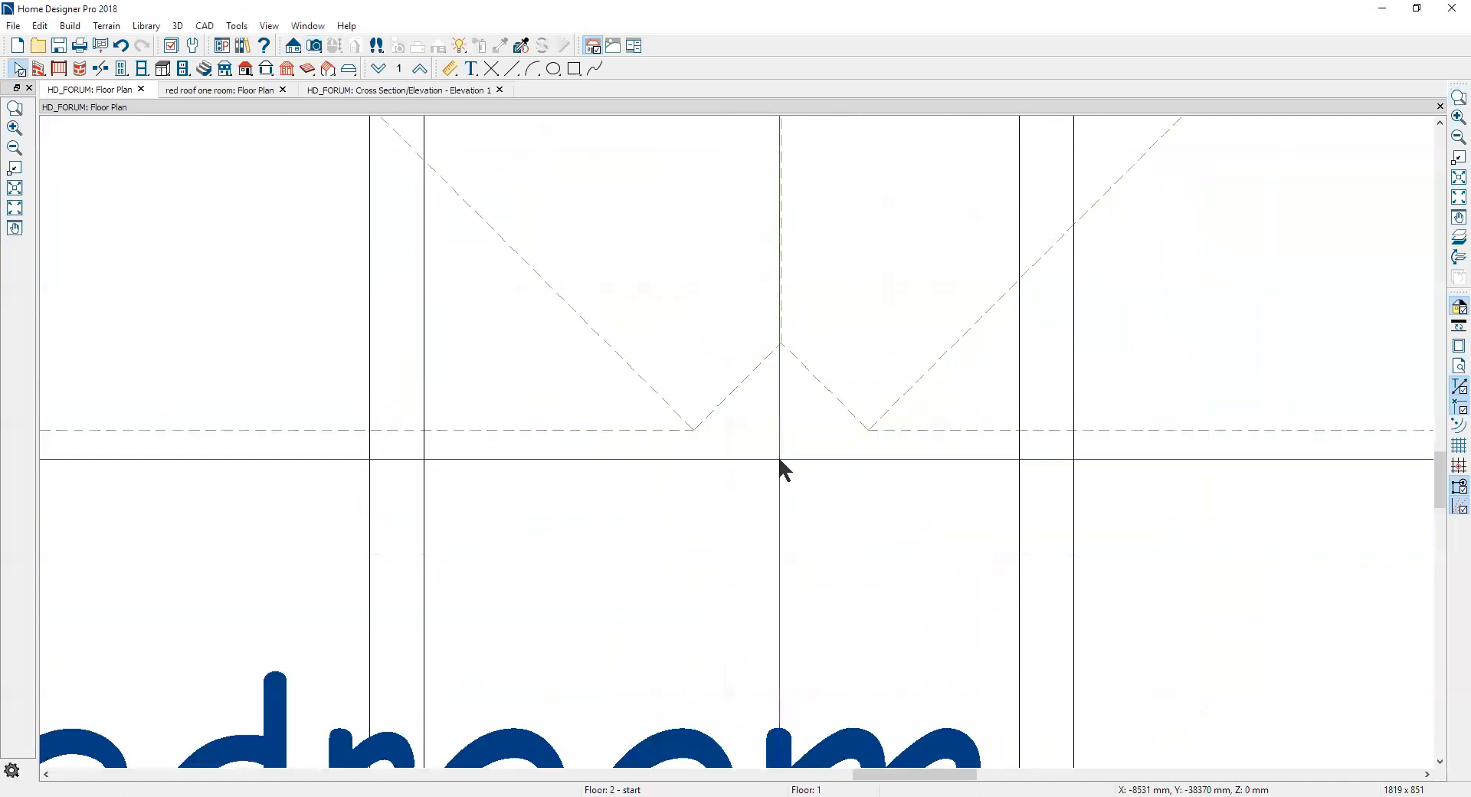
Step: Create a full camera view of the bedroom toward the garage door, turn on the Ceiling Surfaces layer's display and close the view
{"action": "scroll", "coordinate": [867, 439], "scroll_direction": "down", "scroll_amount": 6}
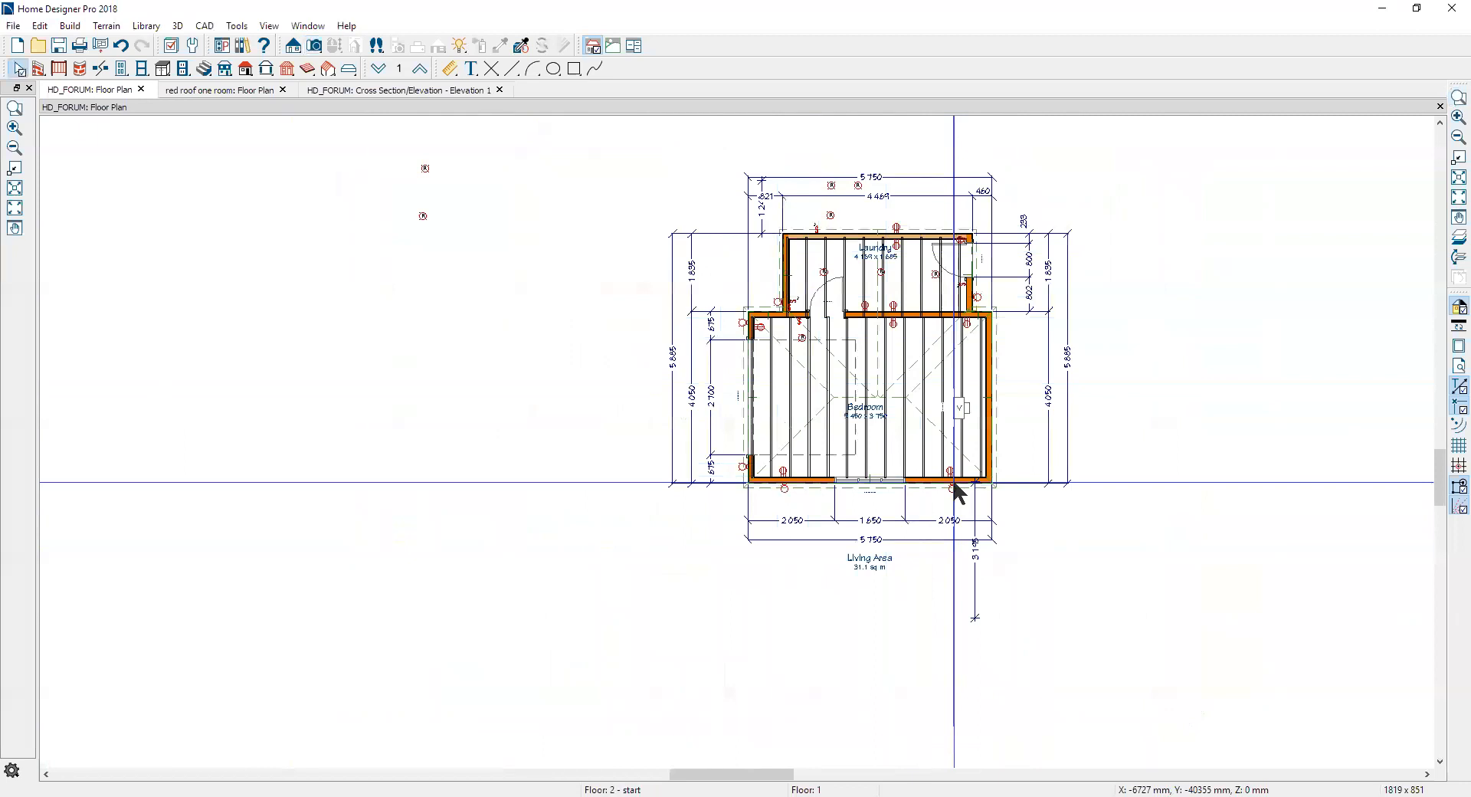
{"action": "scroll", "coordinate": [890, 380], "scroll_direction": "up", "scroll_amount": 3}
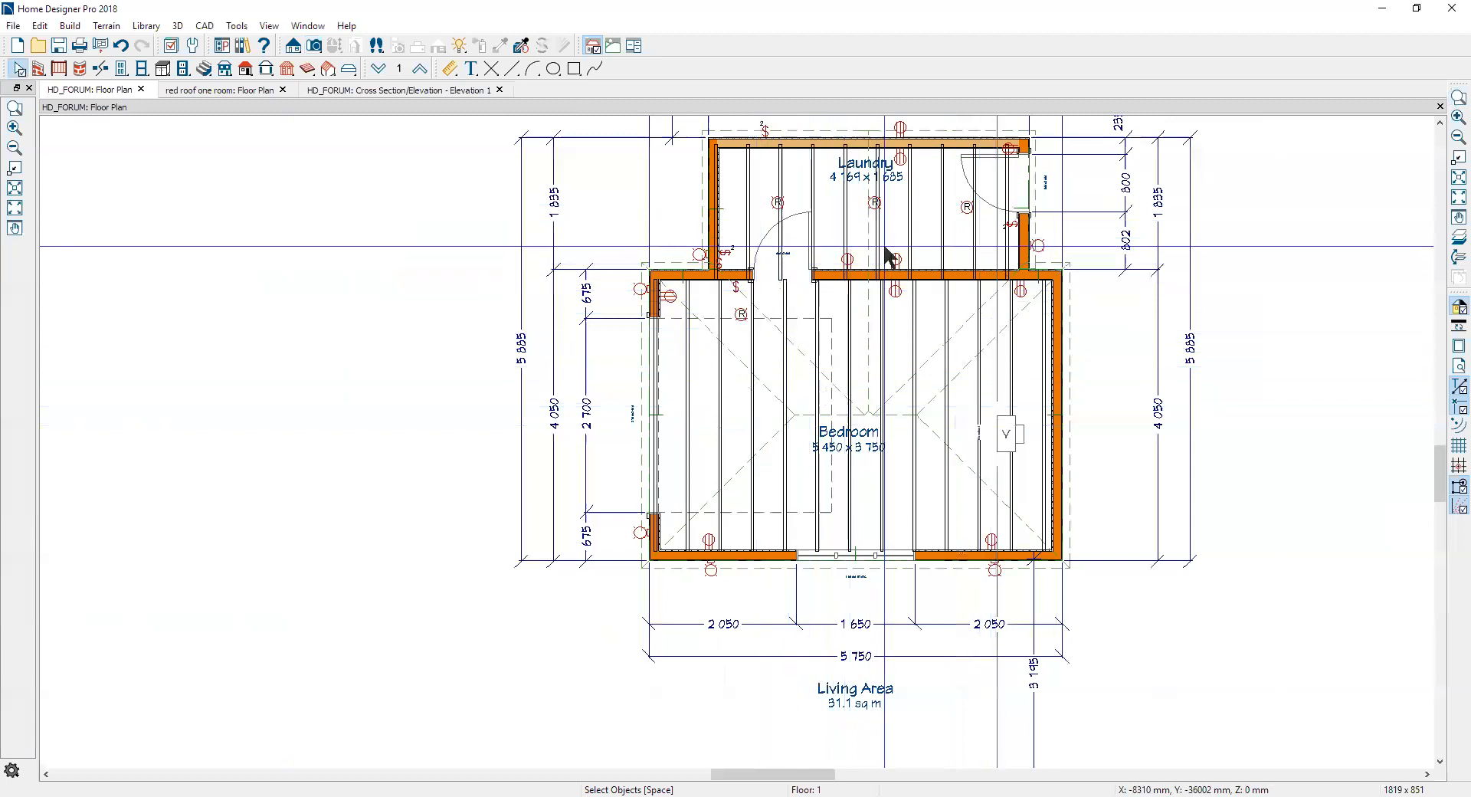
{"action": "left_click", "coordinate": [315, 49]}
{"action": "left_click_drag", "start_coordinate": [1055, 534], "coordinate": [686, 372]}
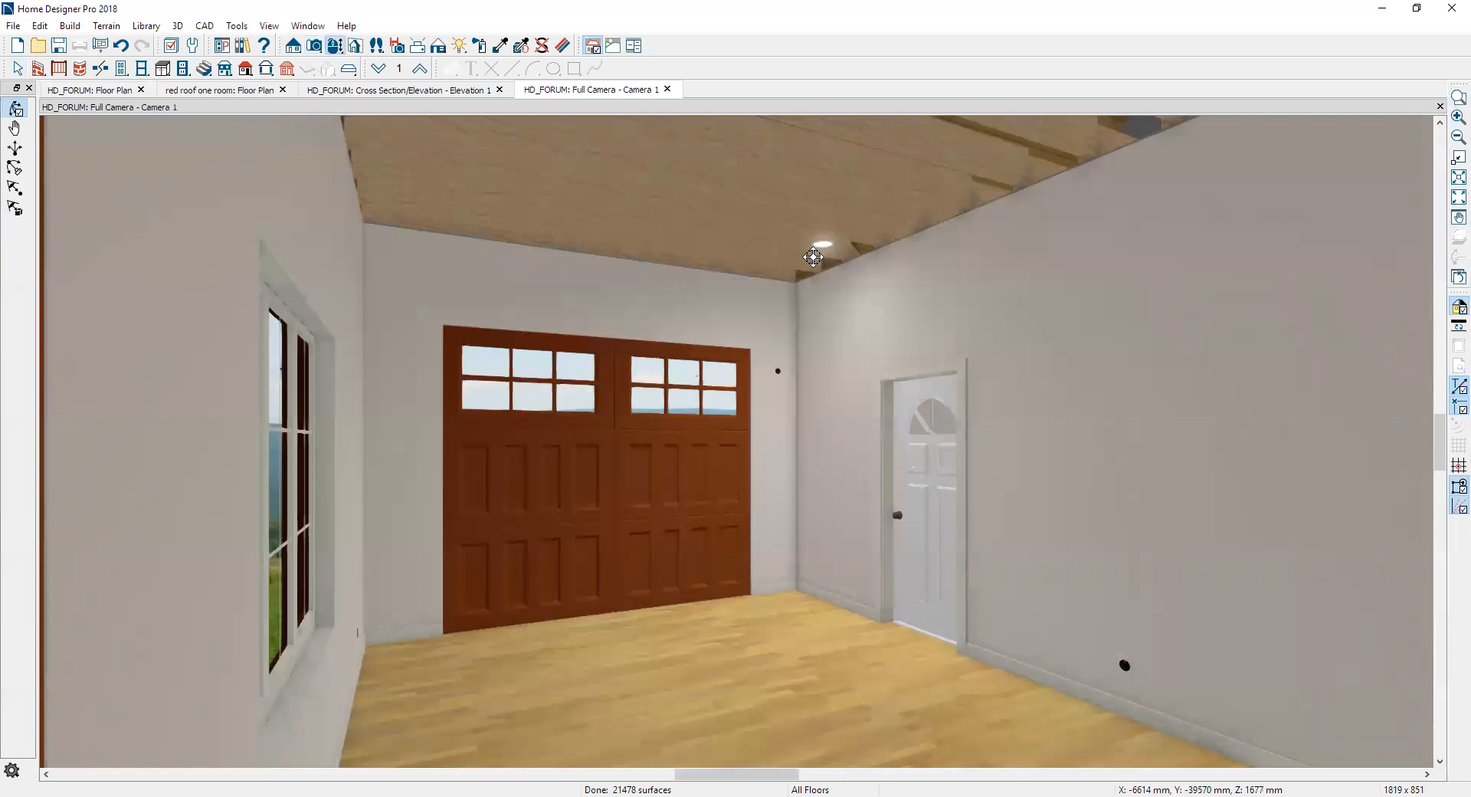
{"action": "left_click", "coordinate": [171, 45]}
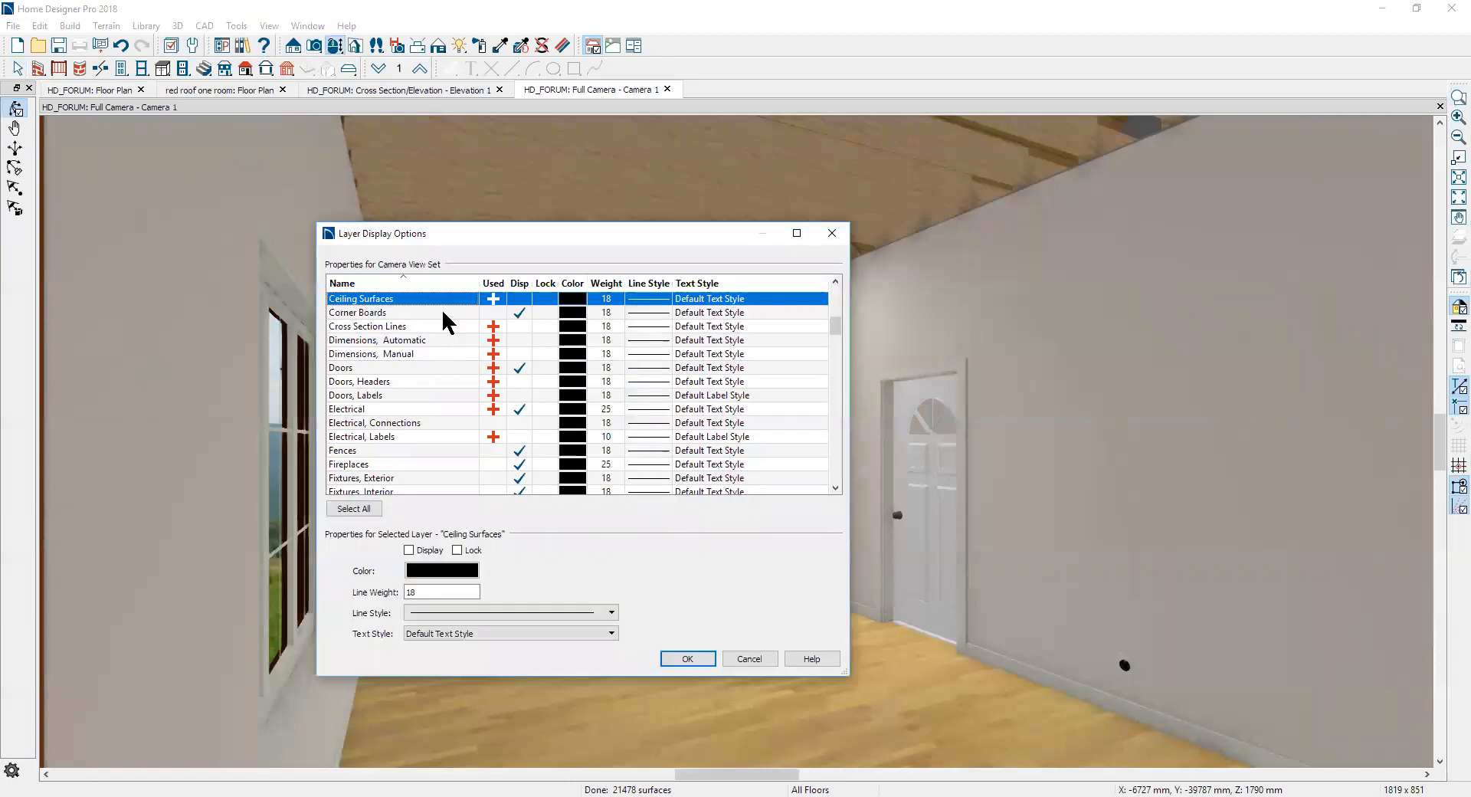
{"action": "left_click_drag", "start_coordinate": [516, 300], "coordinate": [518, 312]}
{"action": "left_click", "coordinate": [687, 658]}
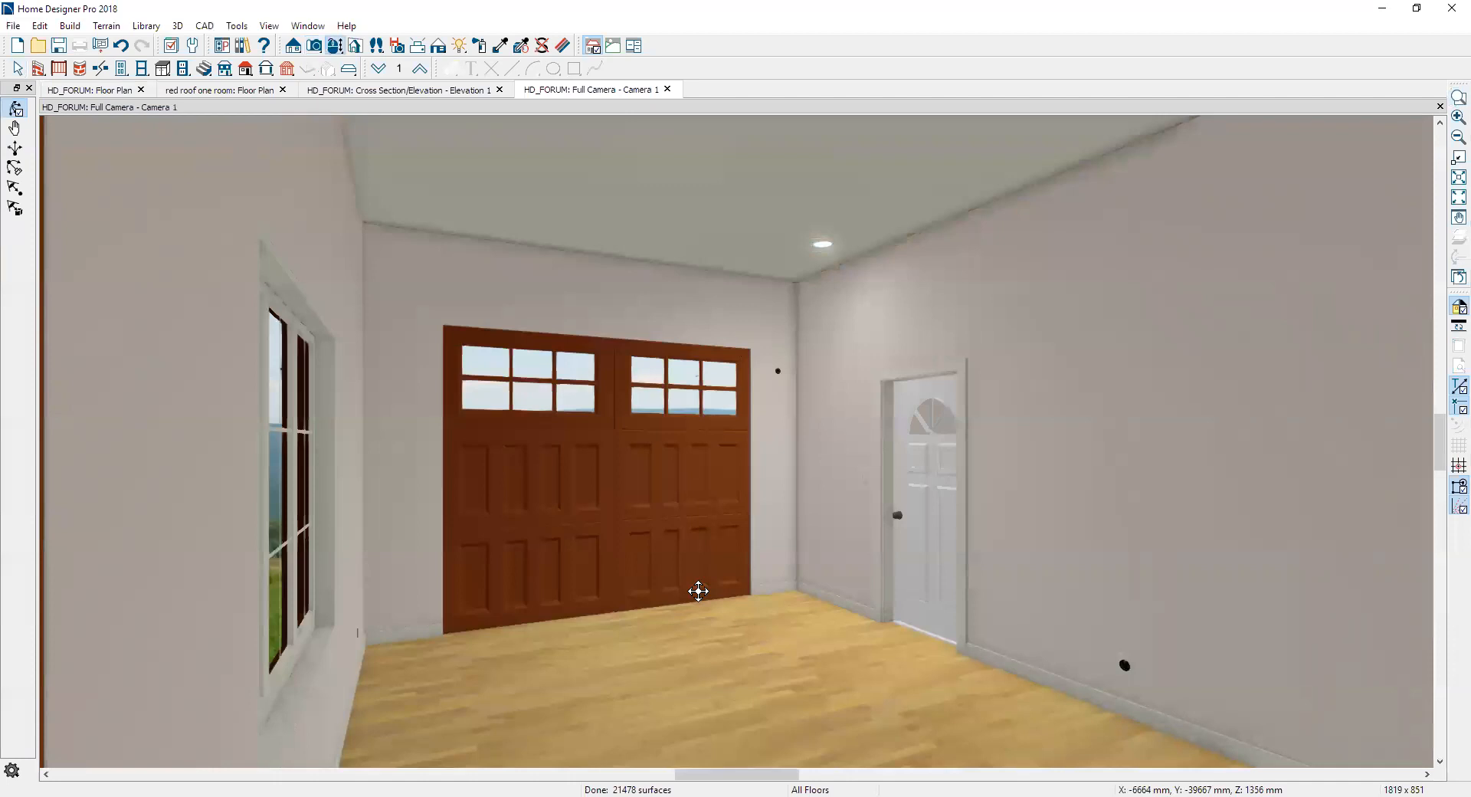
{"action": "left_click", "coordinate": [1439, 108]}
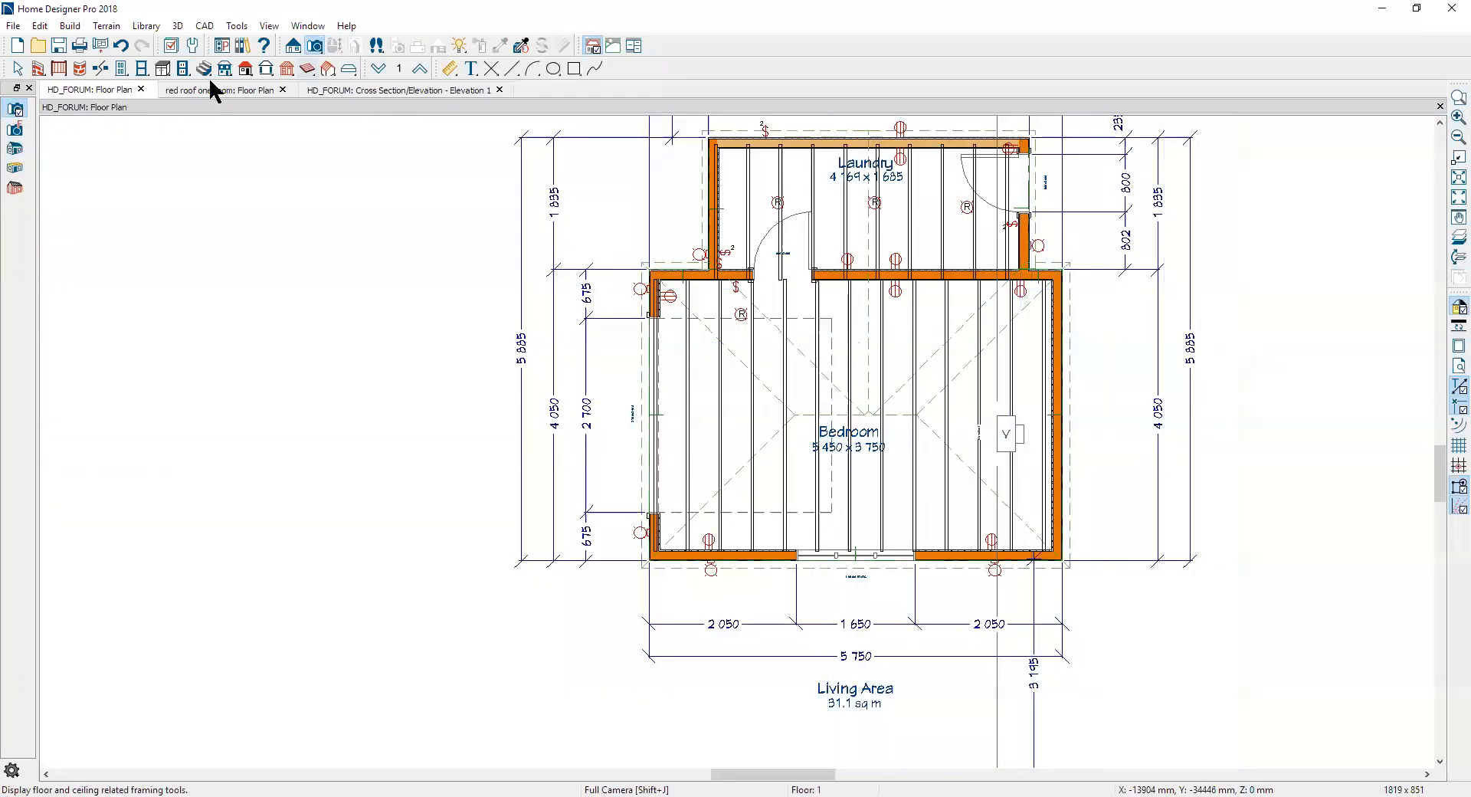